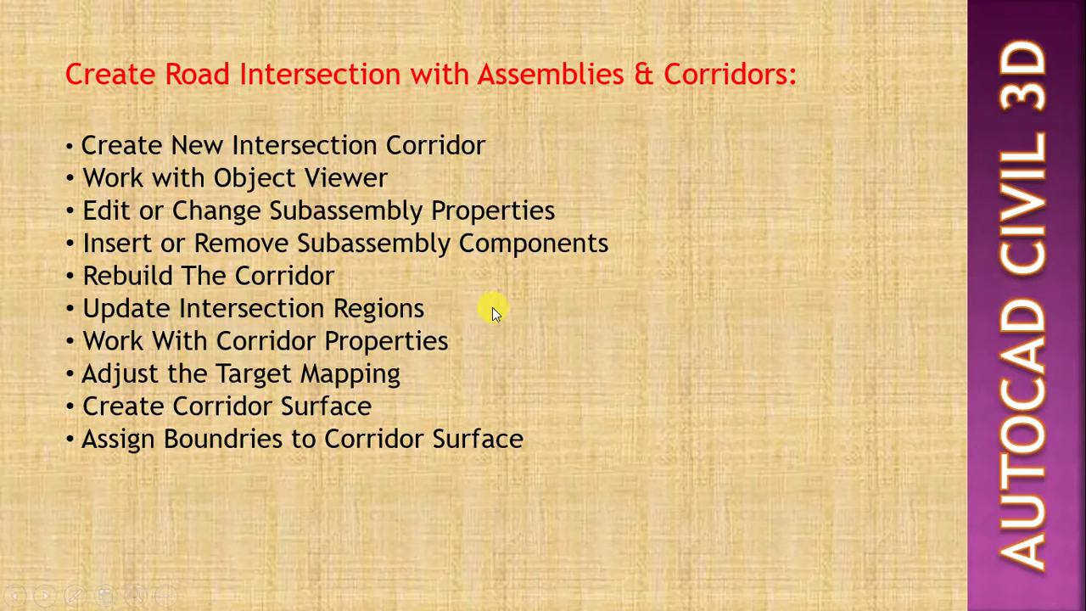
- End the slide show and switch to AutoCAD Civil 3D with the intersection drawing open
left_click(517, 298)
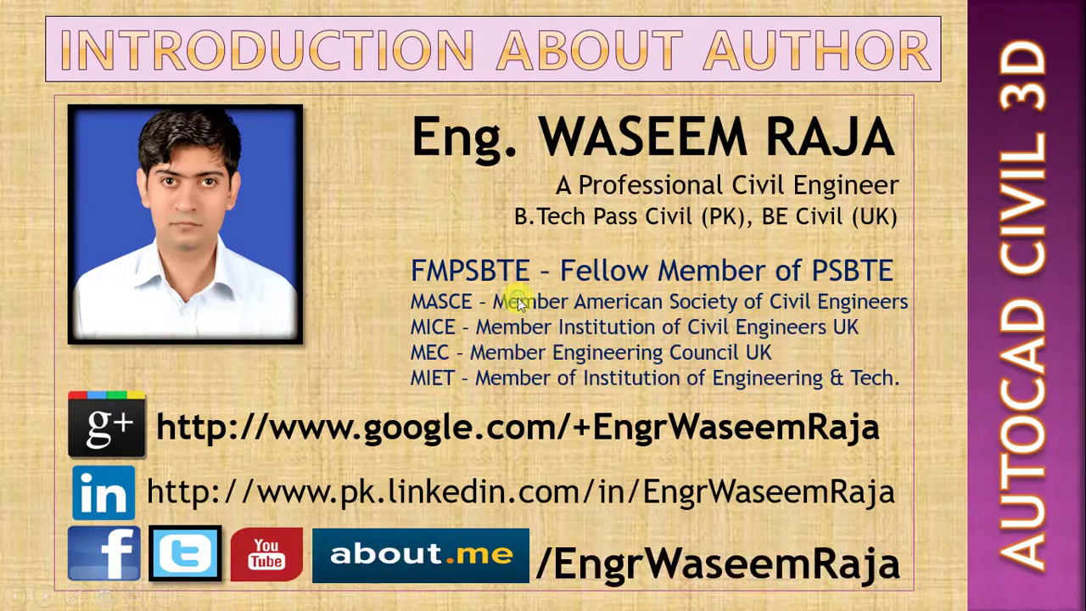
key("Escape")
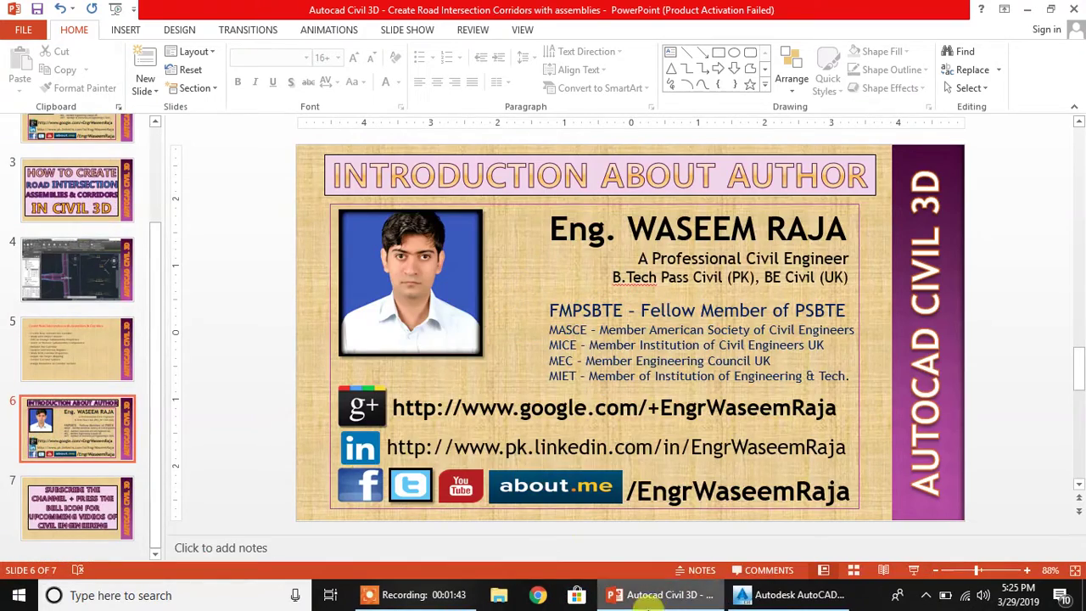
left_click(773, 598)
- Examine the two road alignments, the point where they meet, and the road profile views in the drawing
mouse_move(480, 277)
middle_mouse_down()
mouse_move(510, 364)
mouse_move(521, 339)
mouse_move(564, 378)
middle_mouse_up()
scroll(529, 347, "down", 3)
middle_click_drag(529, 348, 517, 298)
scroll(517, 298, "up", 3)
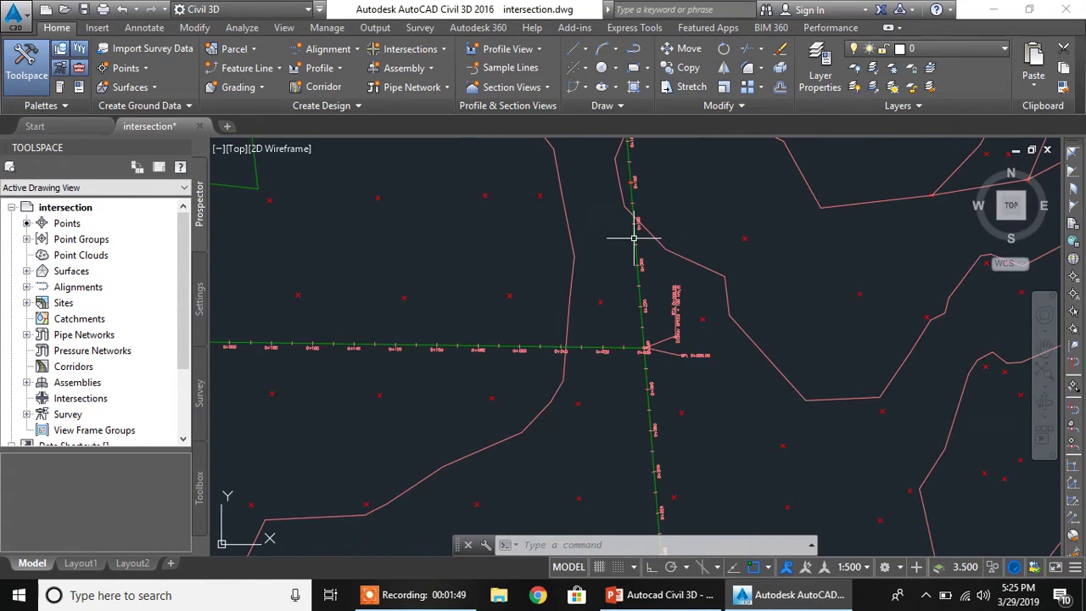
scroll(634, 238, "down", 5)
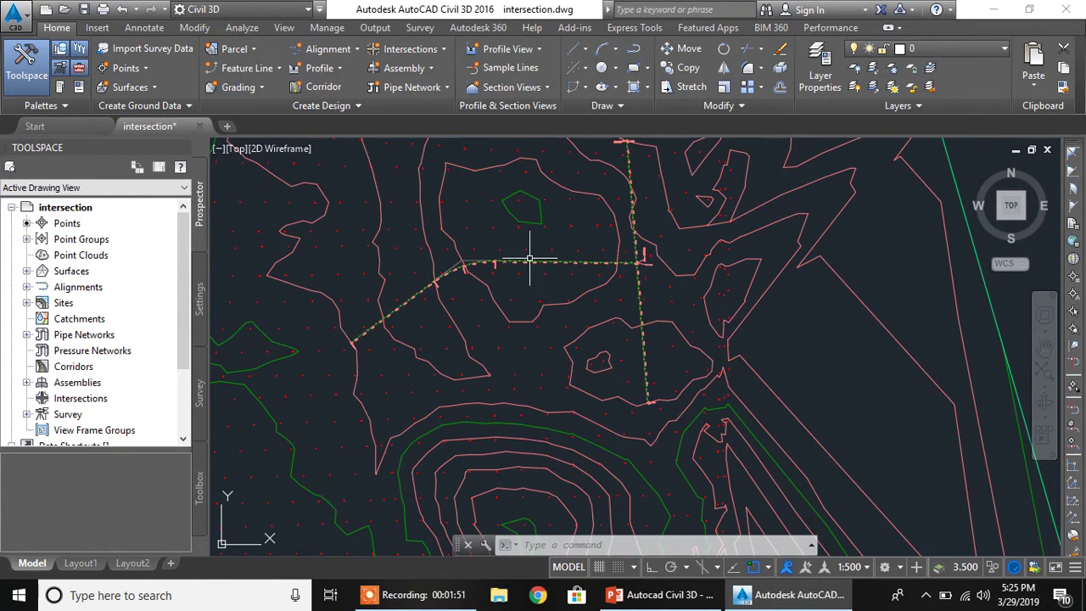
middle_click_drag(717, 275, 585, 350)
middle_click_drag(722, 310, 437, 336)
scroll(793, 348, "up", 4)
middle_click_drag(888, 392, 605, 267)
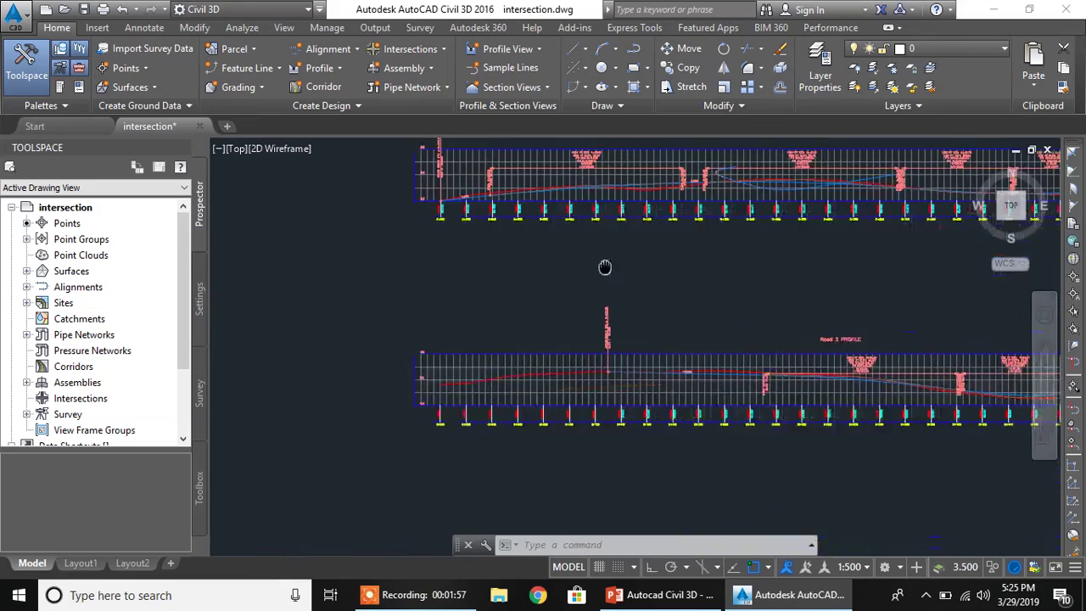
scroll(718, 370, "up", 3)
scroll(620, 350, "down", 9)
middle_click_drag(382, 354, 392, 336)
scroll(400, 340, "up", 6)
mouse_move(517, 283)
middle_mouse_down()
mouse_move(485, 305)
mouse_move(601, 424)
middle_mouse_up()
scroll(570, 377, "up", 2)
mouse_move(568, 365)
middle_mouse_down()
mouse_move(565, 267)
mouse_move(591, 332)
mouse_move(575, 293)
mouse_move(607, 326)
mouse_move(647, 332)
mouse_move(654, 323)
middle_mouse_up()
scroll(565, 268, "down", 2)
scroll(608, 326, "up", 2)
scroll(608, 326, "down", 2)
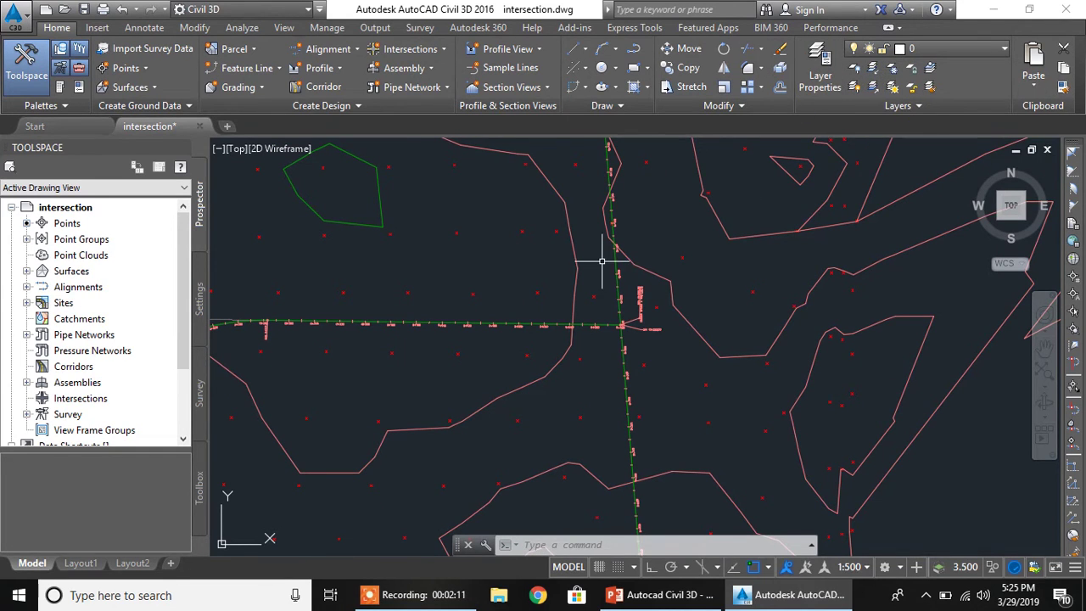
- Freeze the layer that holds the alignment labels by picking a label beside the road junction
scroll(635, 310, "up", 6)
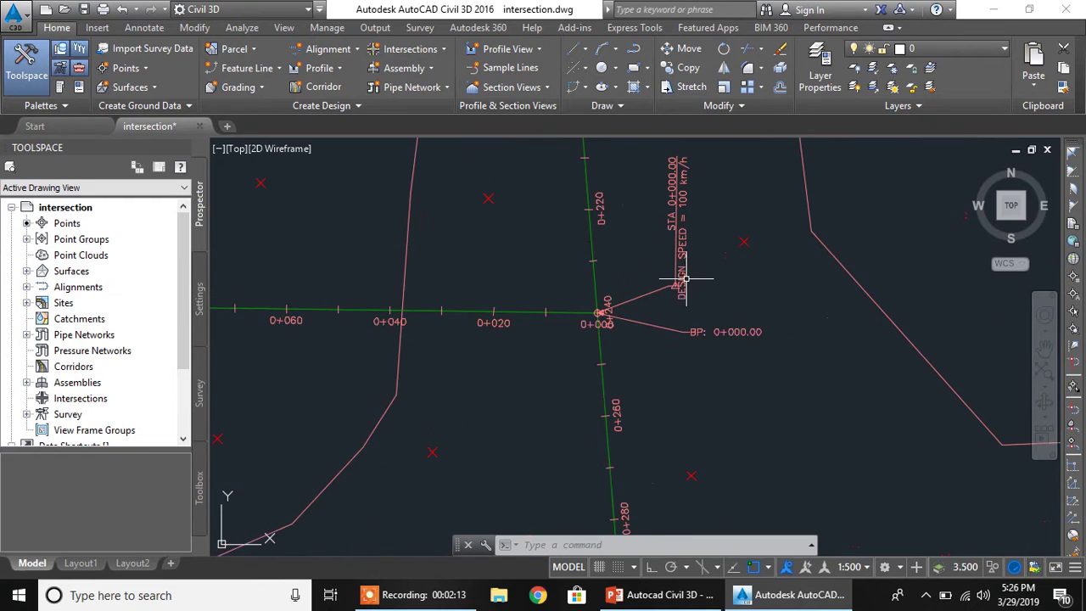
left_click(892, 68)
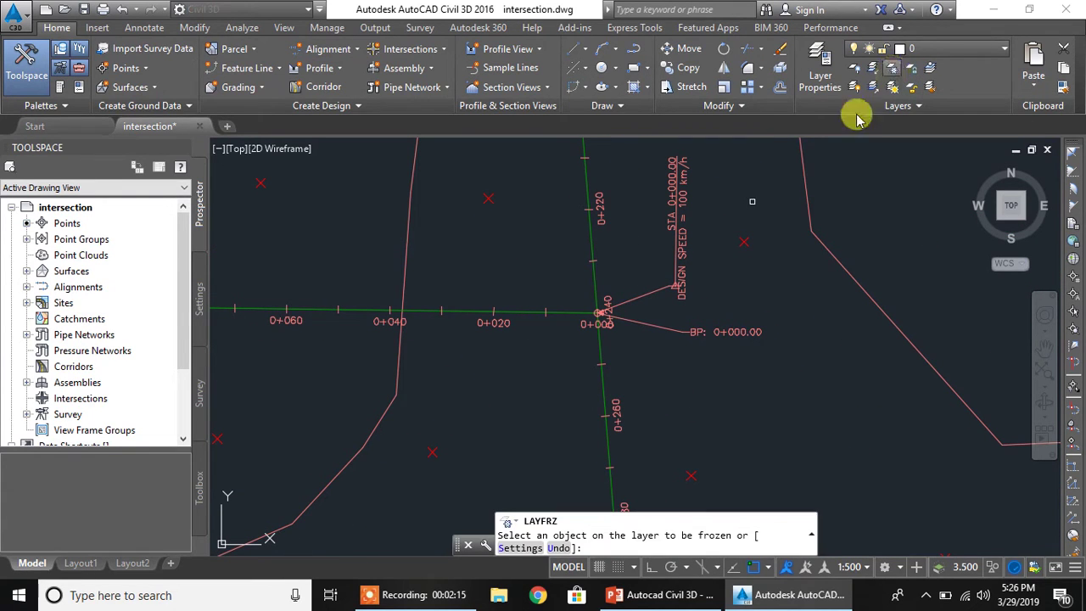
left_click(680, 235)
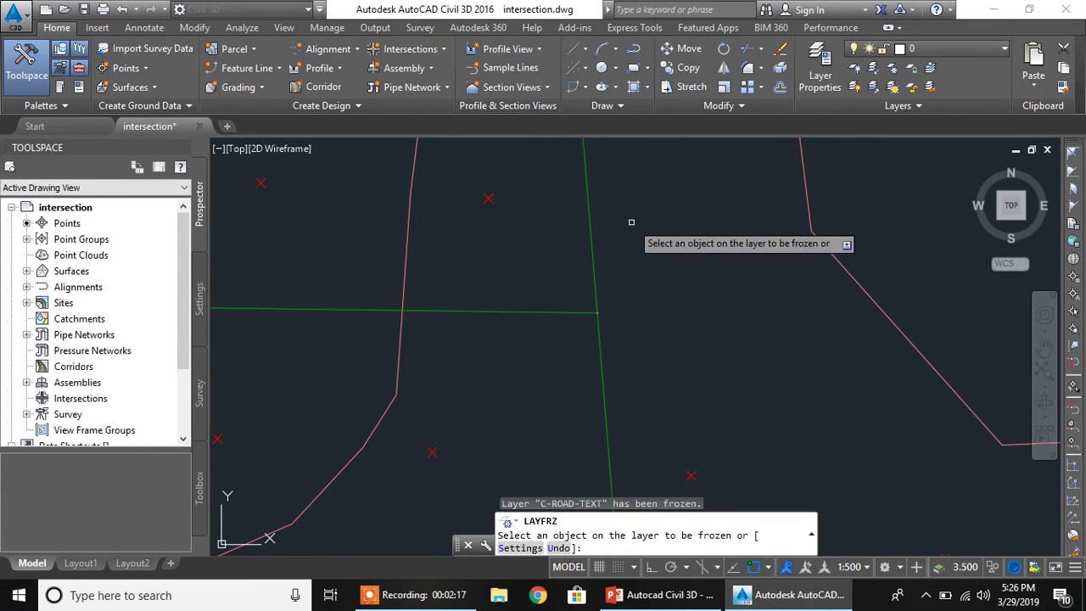
key("Escape")
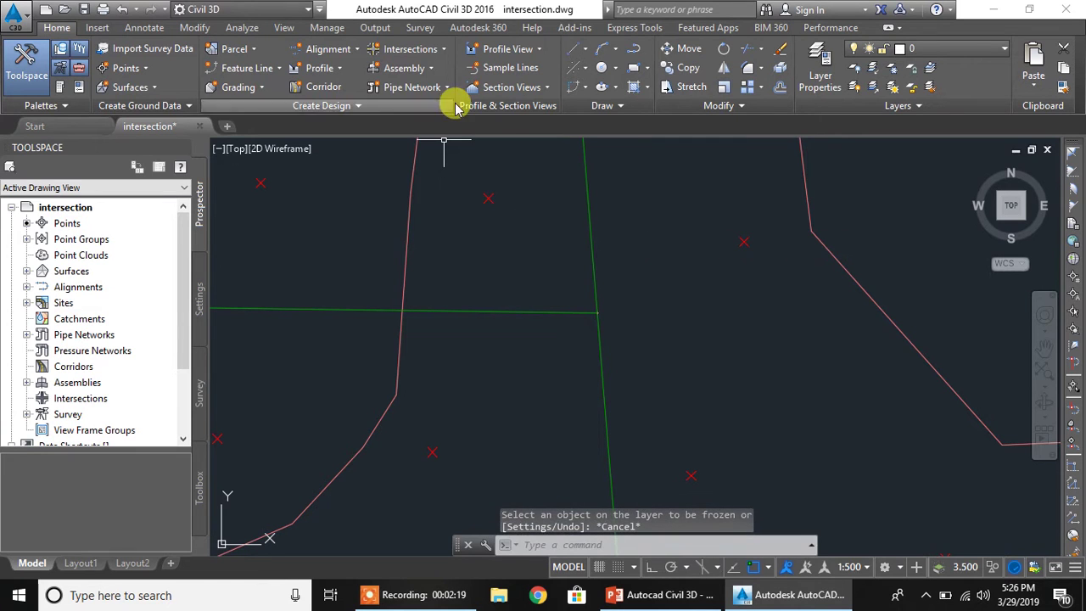
- Start the Create Intersection command and specify the point where the two road alignments meet
left_click(435, 54)
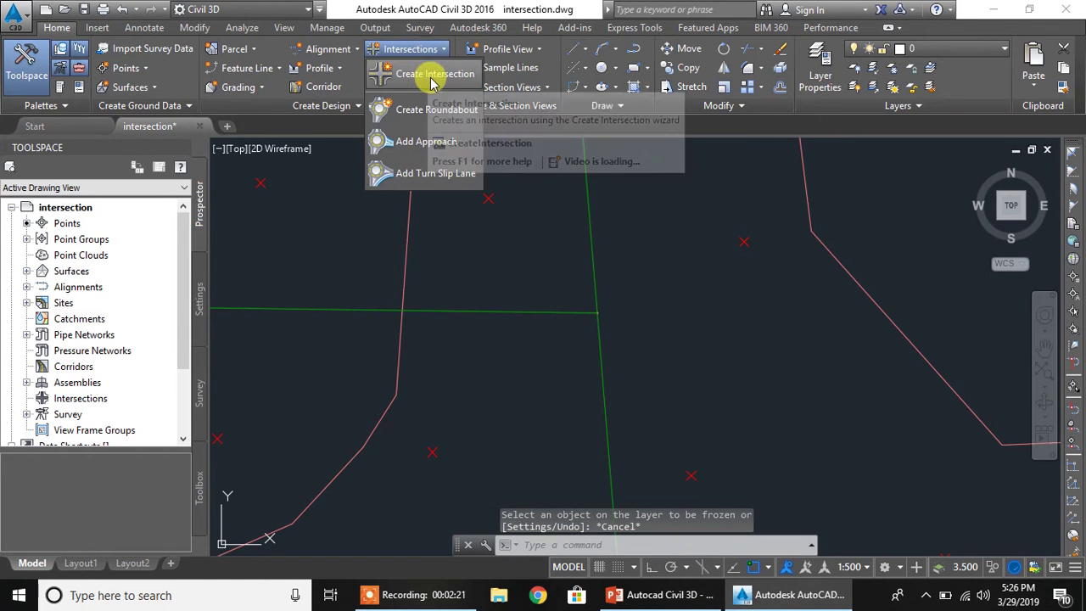
left_click(433, 82)
scroll(585, 327, "up", 5)
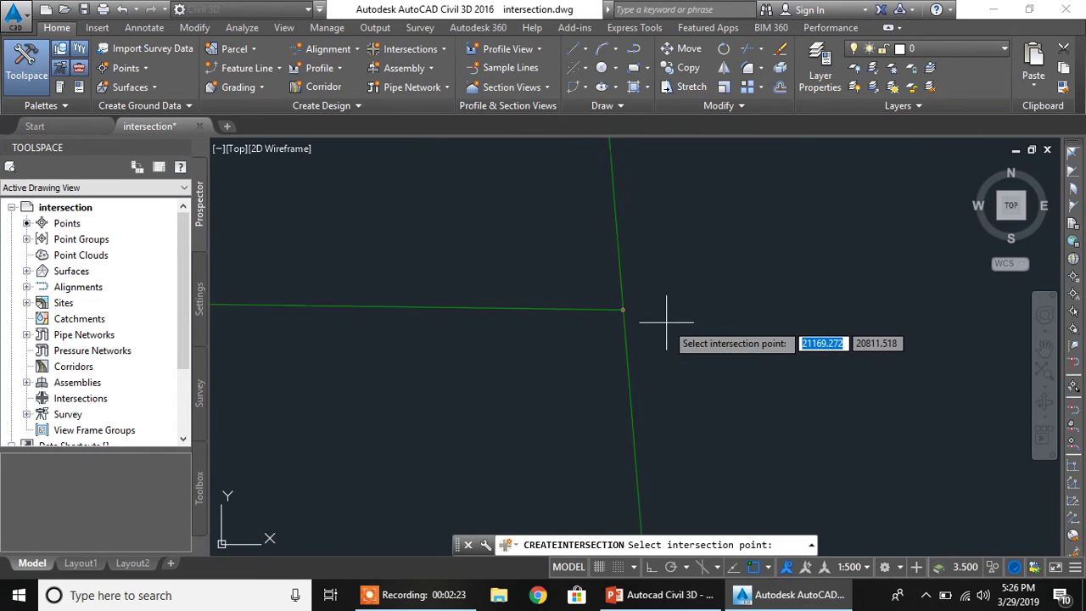
scroll(593, 309, "up", 5)
mouse_move(562, 294)
middle_mouse_down()
mouse_move(722, 322)
mouse_move(837, 323)
middle_mouse_up()
middle_click_drag(680, 312, 734, 272)
scroll(735, 272, "up", 3)
scroll(645, 249, "up", 2)
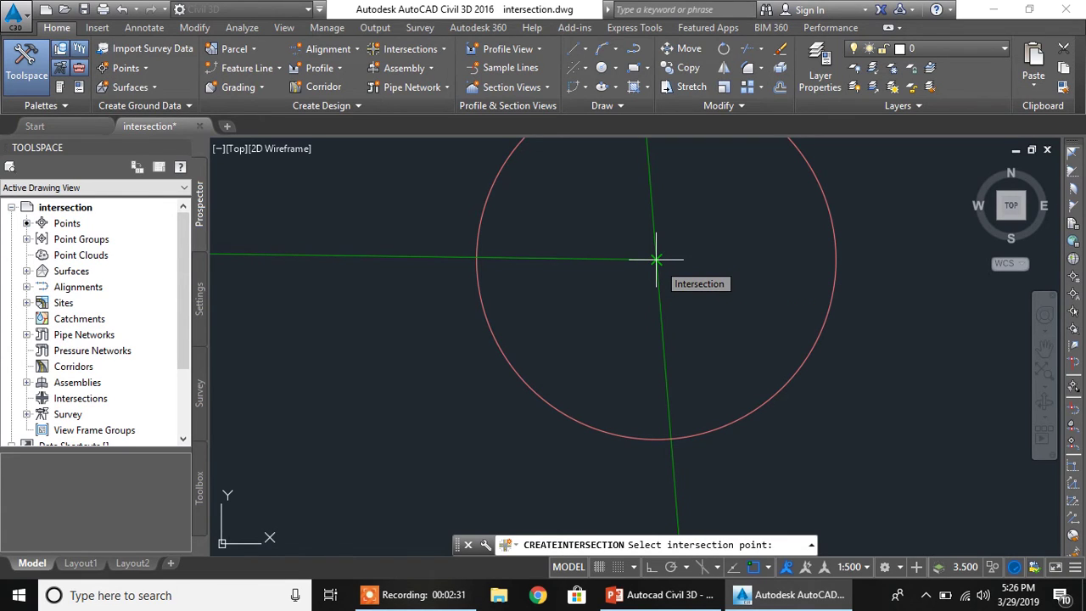
left_click(657, 259)
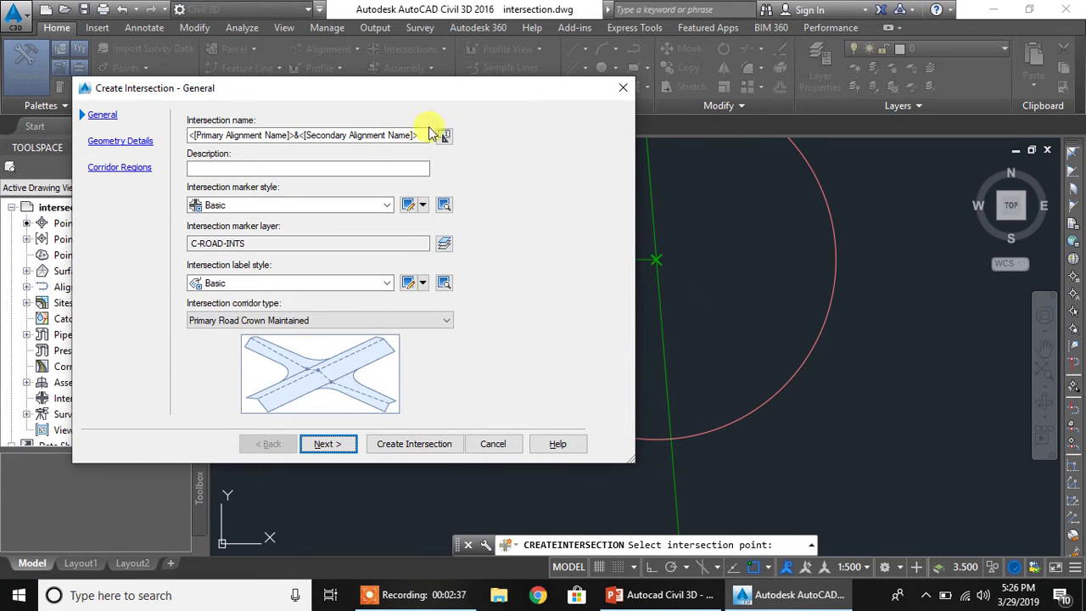
- Clear the intersection name template and insert the Primary Alignment Name field followed by "&"
left_click_drag(410, 98, 498, 105)
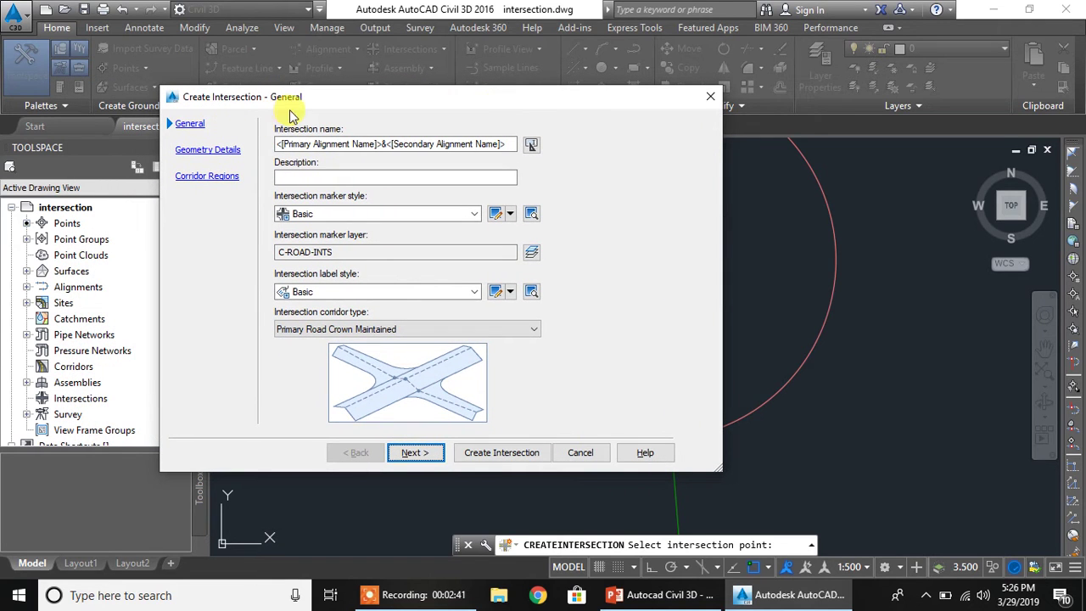
left_click(531, 145)
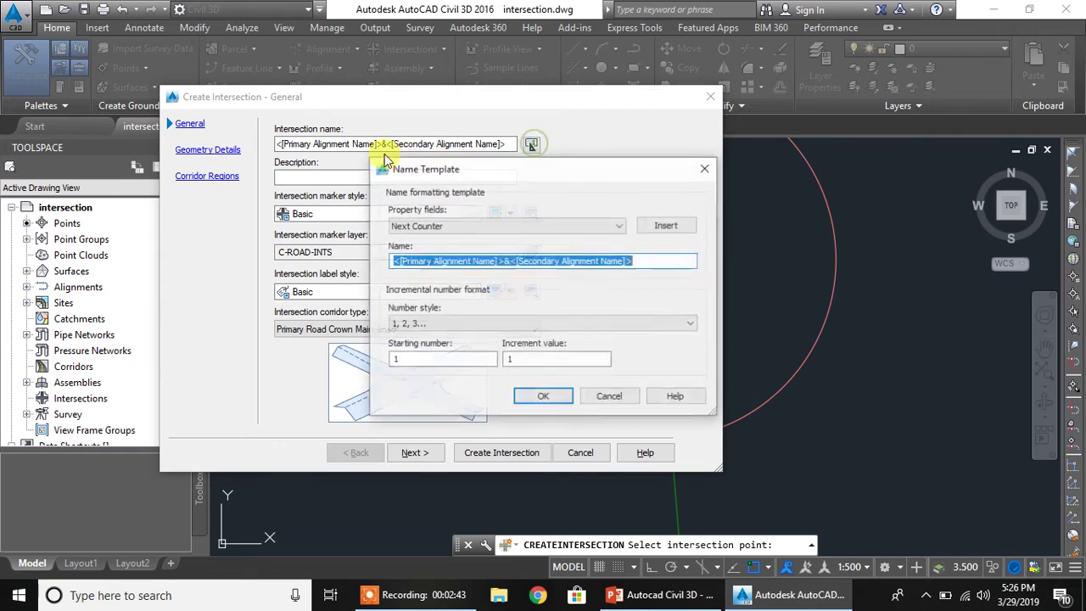
key("Delete")
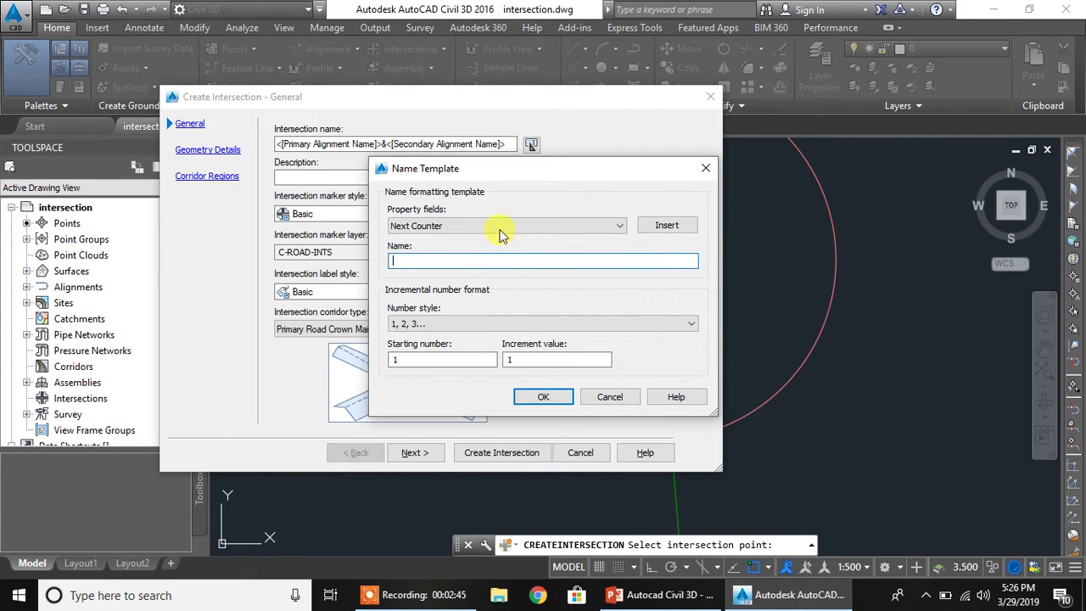
left_click(553, 227)
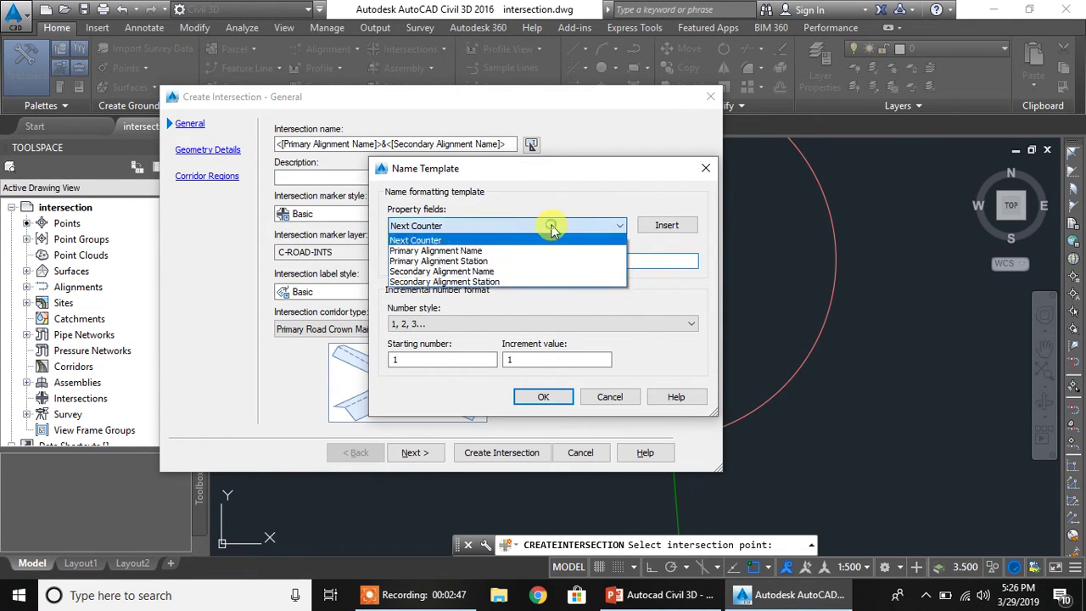
left_click(458, 251)
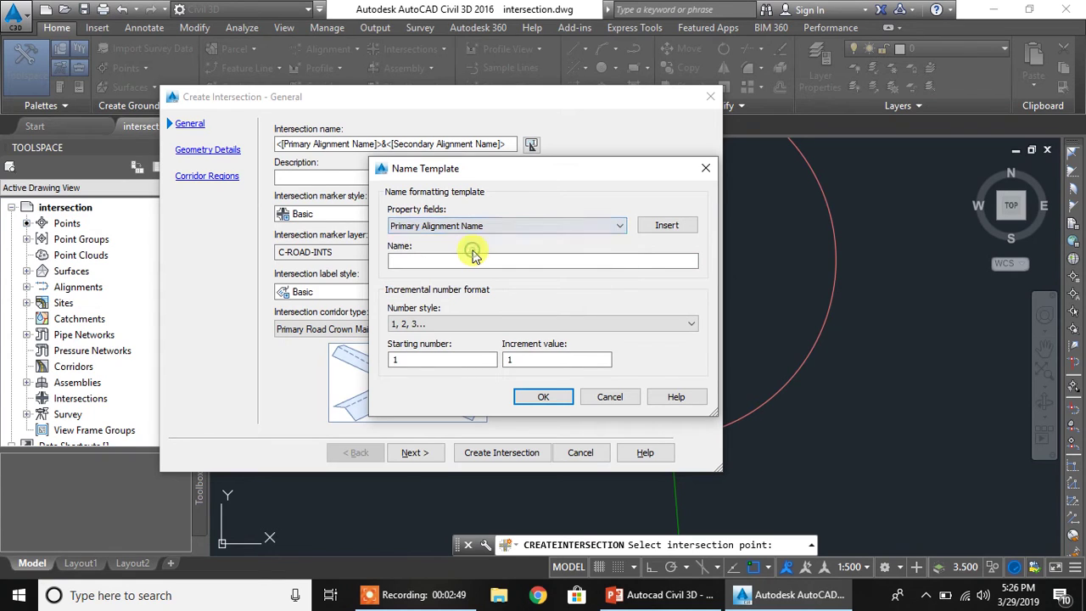
left_click(667, 225)
left_click(567, 260)
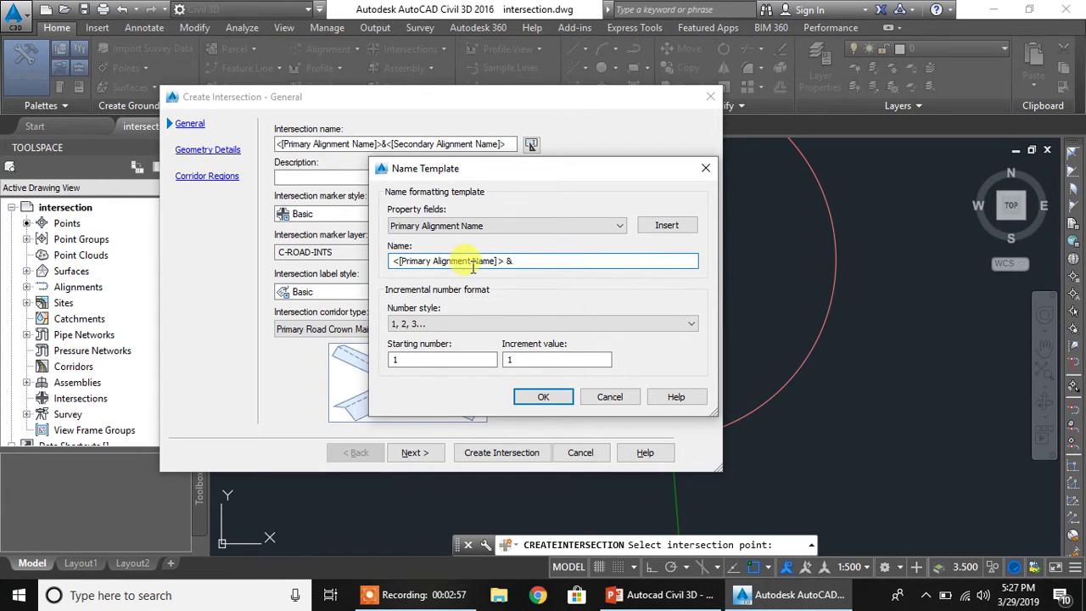
type("&")
- Add the Secondary Alignment Name field to the name template, accept it, and continue to the Geometry Details page
left_click(586, 225)
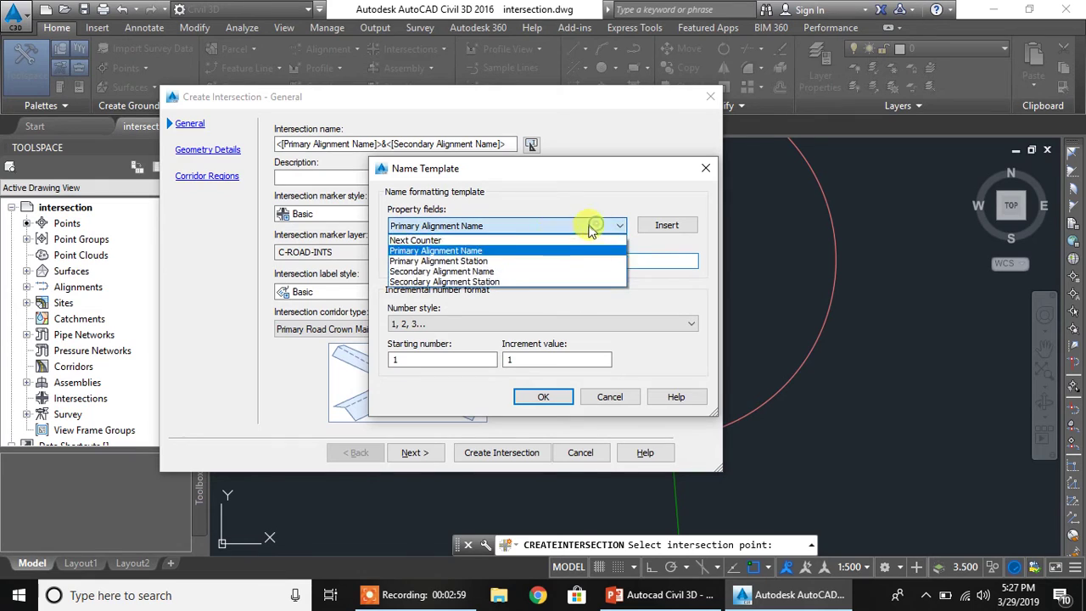
left_click(471, 271)
left_click(526, 261)
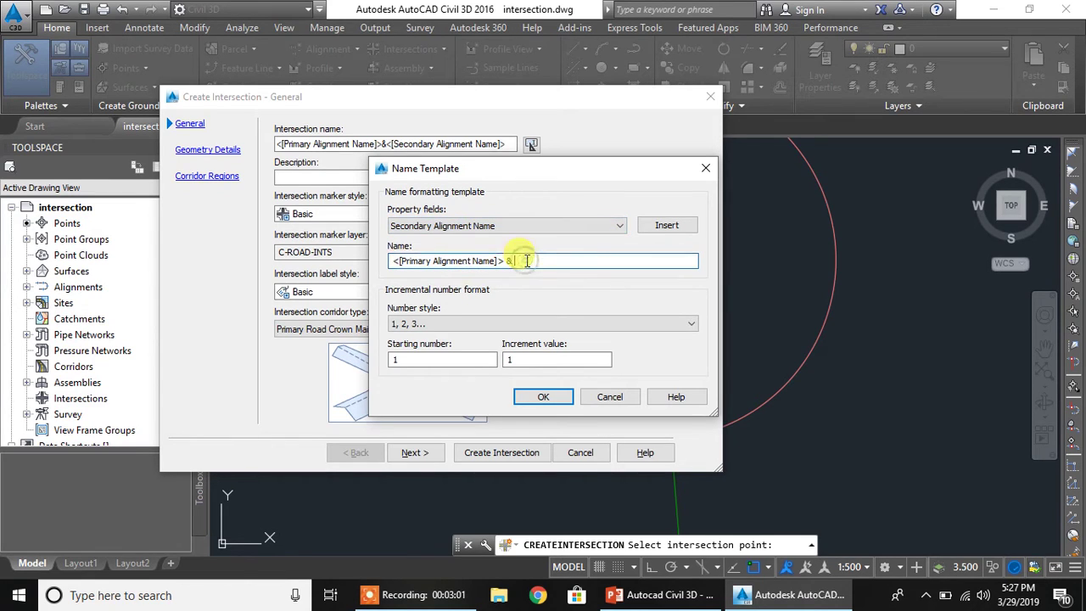
left_click(655, 225)
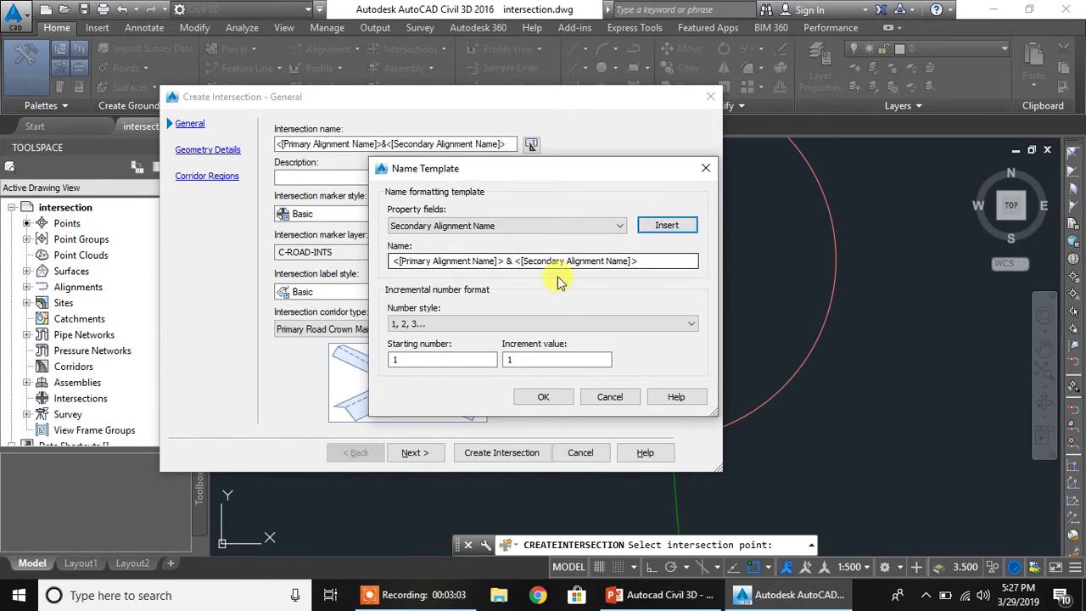
left_click(538, 399)
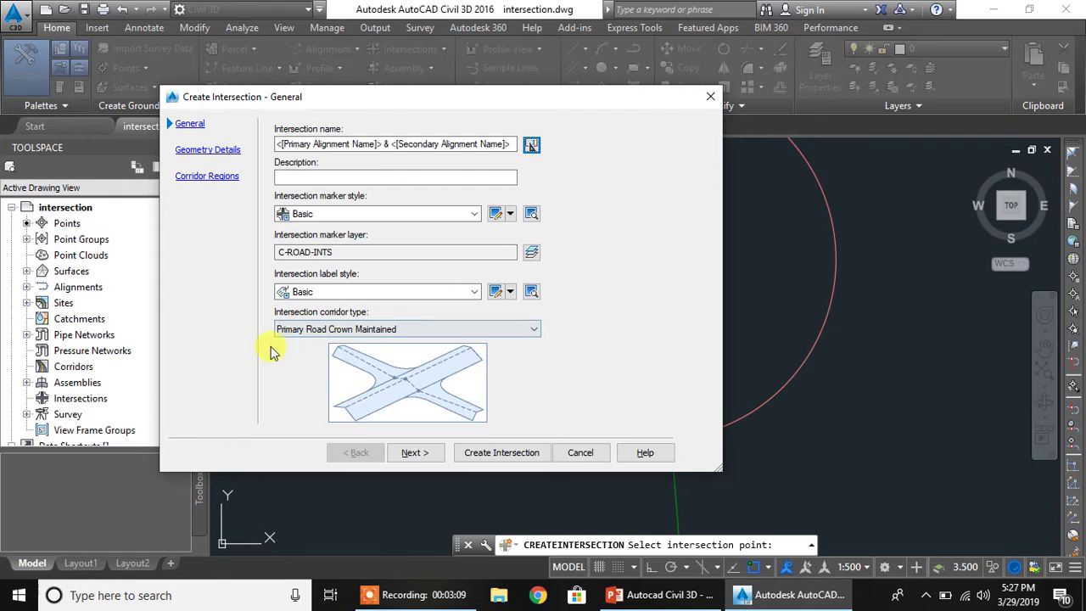
left_click(415, 453)
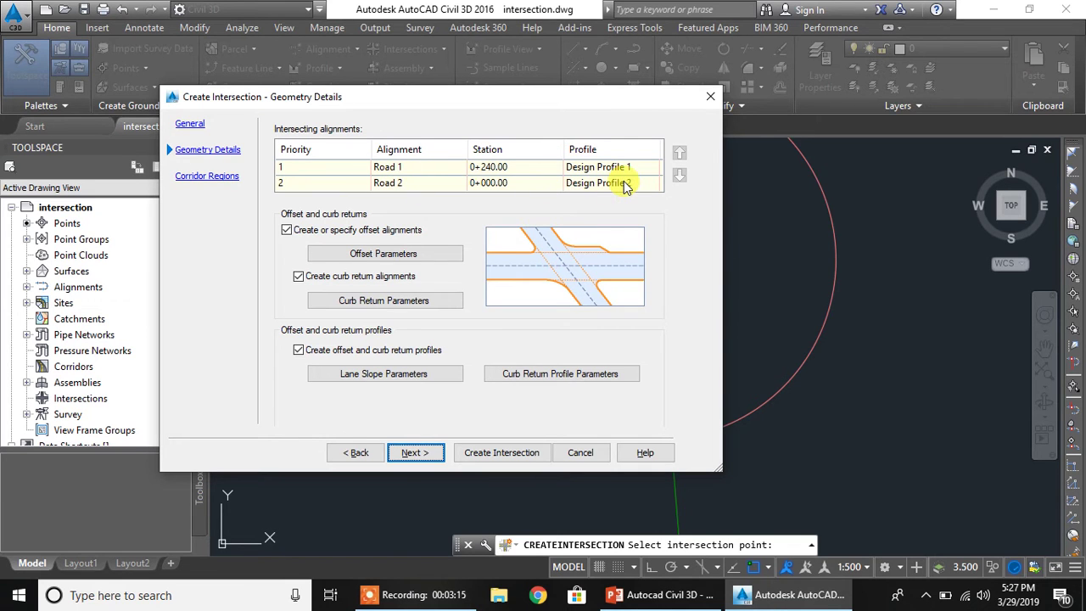
- Review the left and right offset values of Road 1 and Road 2 in the offset parameters and accept them
left_click(403, 259)
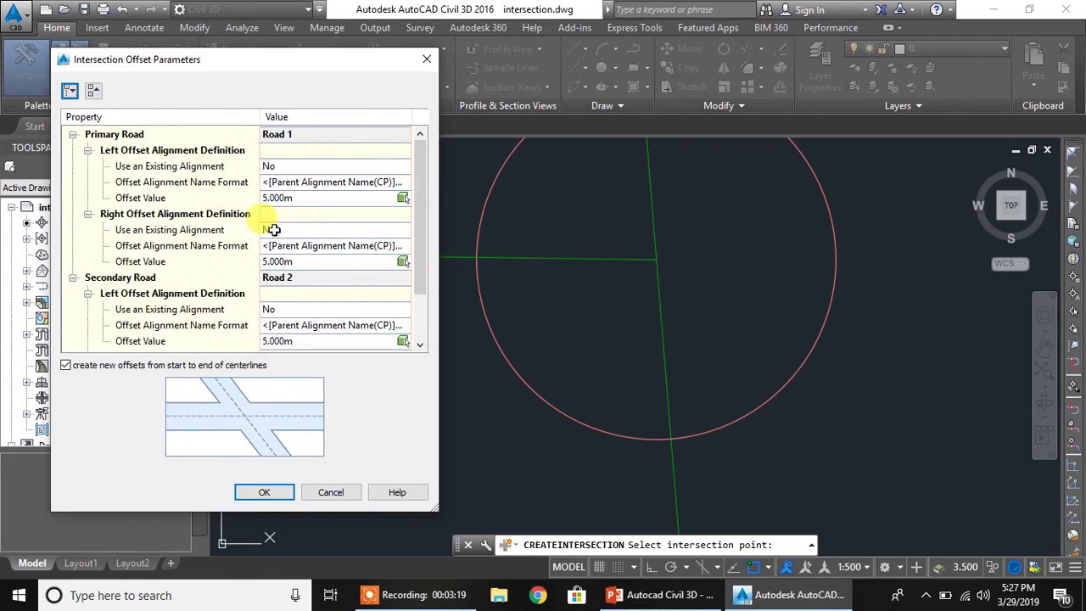
scroll(303, 189, "down", 1)
scroll(332, 269, "up", 1)
scroll(317, 300, "down", 1)
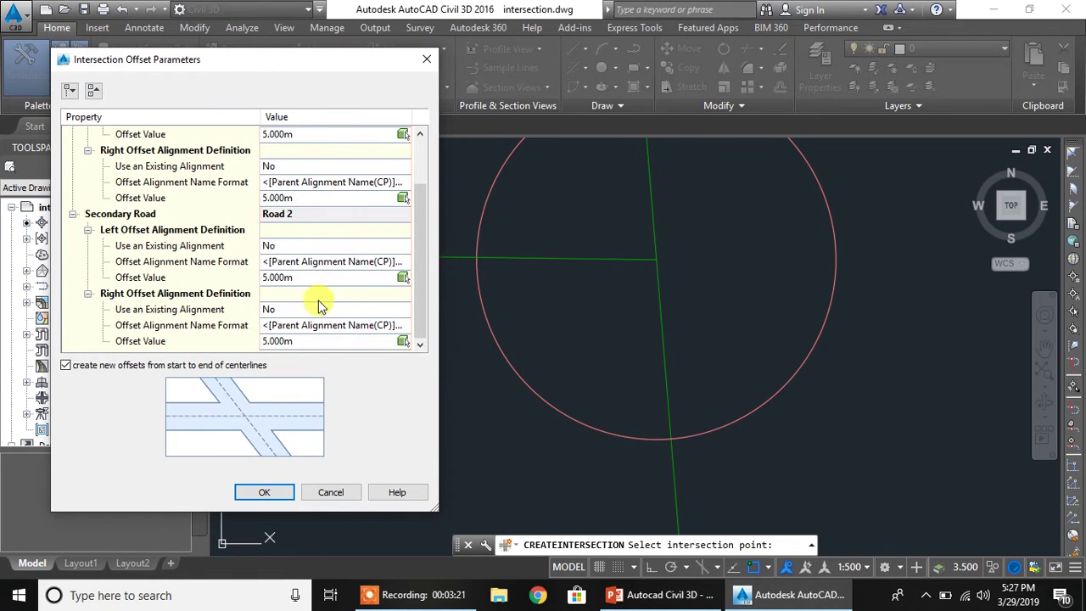
scroll(296, 284, "up", 1)
left_click(311, 198)
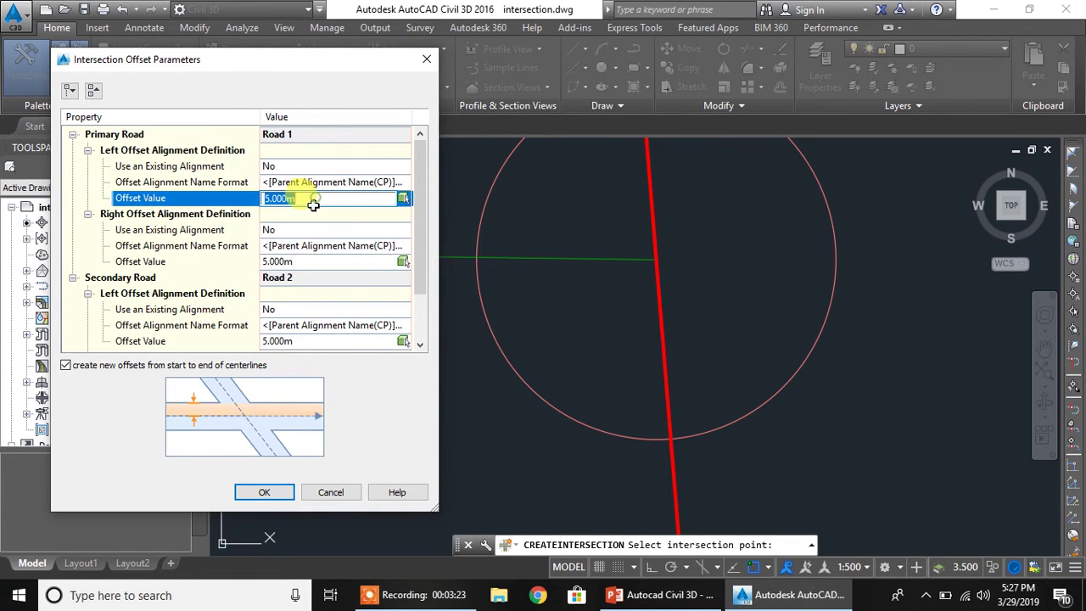
left_click(314, 261)
scroll(316, 300, "down", 1)
left_click(297, 291)
scroll(310, 273, "down", 1)
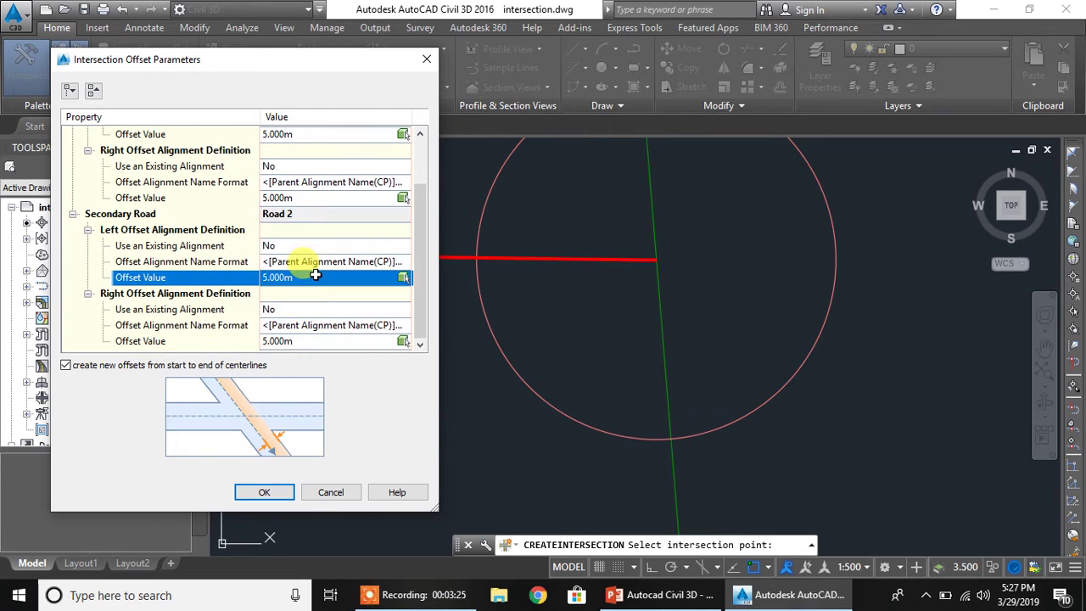
left_click(305, 341)
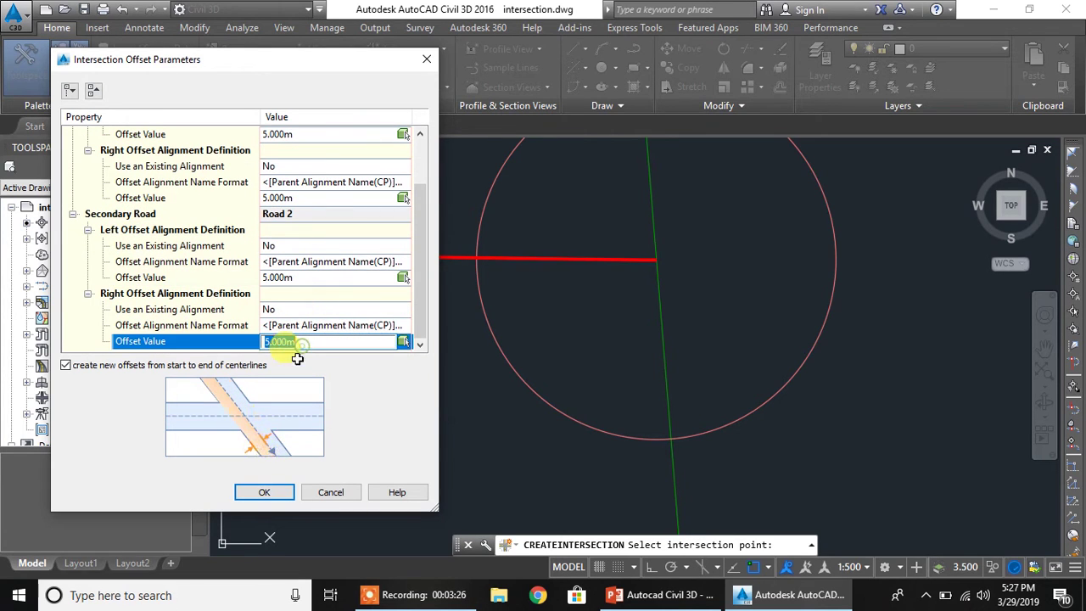
left_click(265, 492)
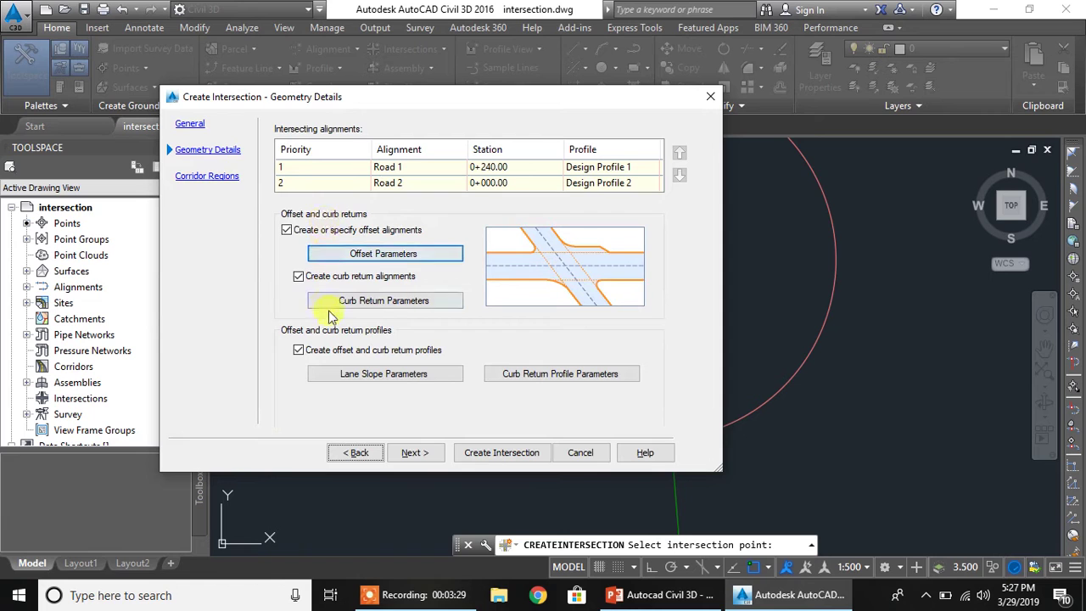
- Open the curb return parameters and set the SW quadrant's circular fillet radius to 20 m
left_click(378, 305)
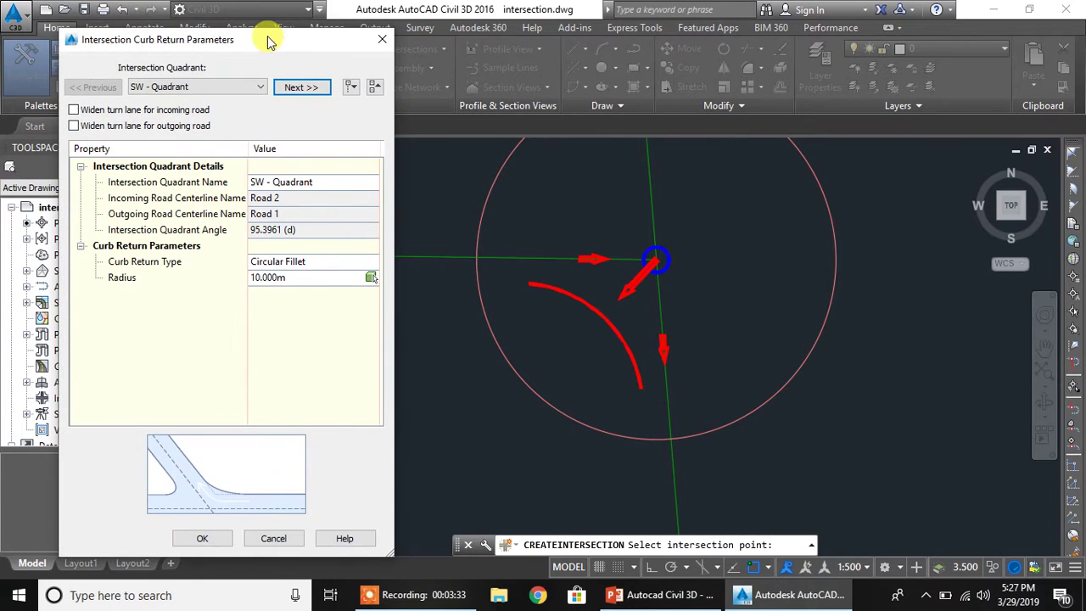
left_click_drag(268, 42, 386, 34)
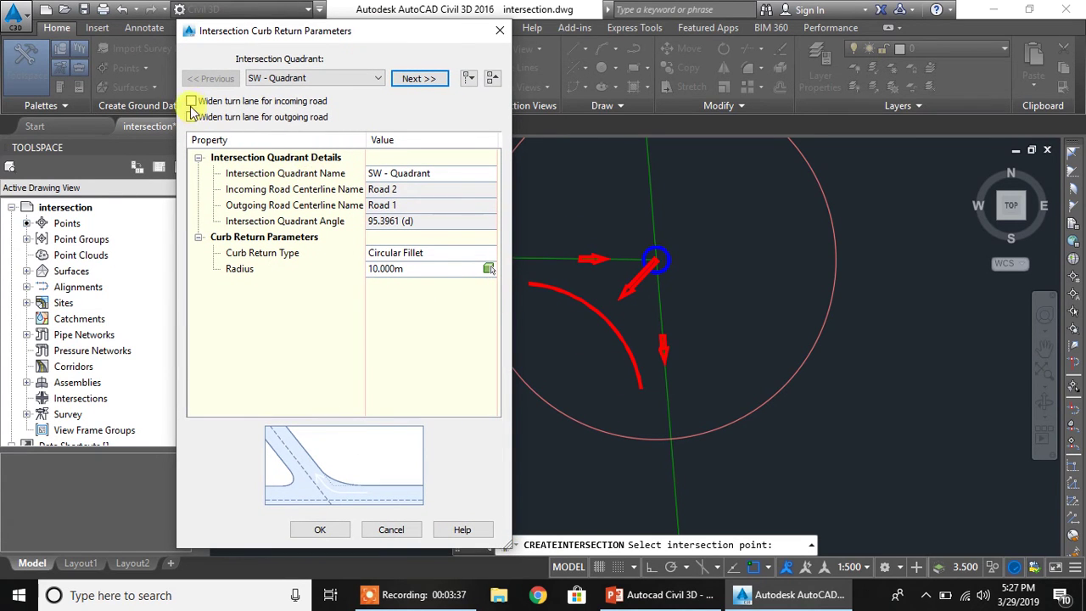
left_click(417, 269)
left_click(436, 253)
left_click(439, 254)
left_click(411, 269)
type("20")
left_click(403, 308)
- Go to the NW quadrant and set its circular fillet radius to 20 m
left_click(414, 80)
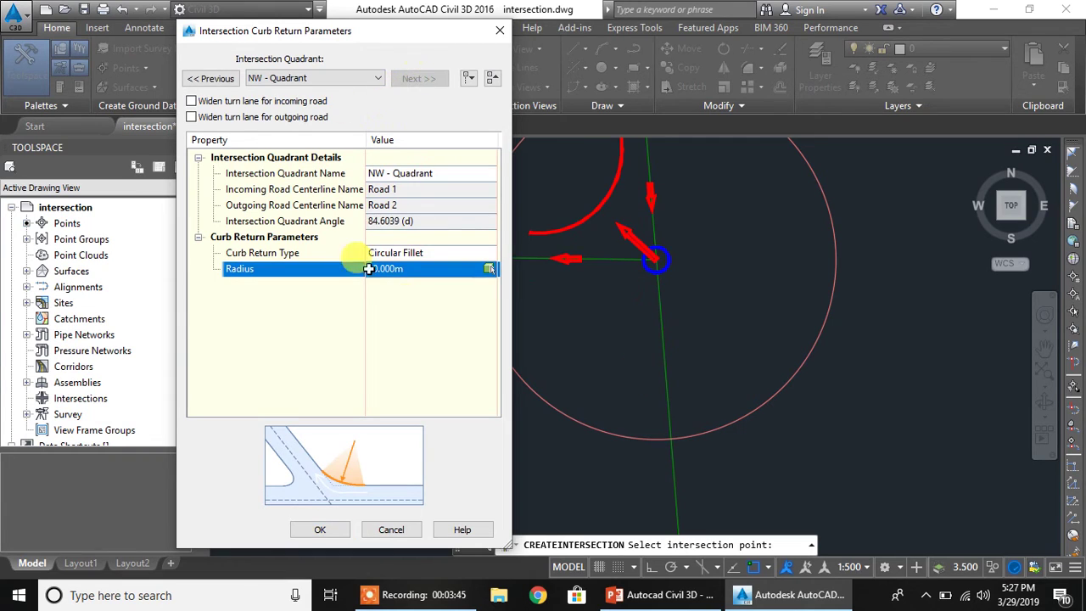
left_click(412, 269)
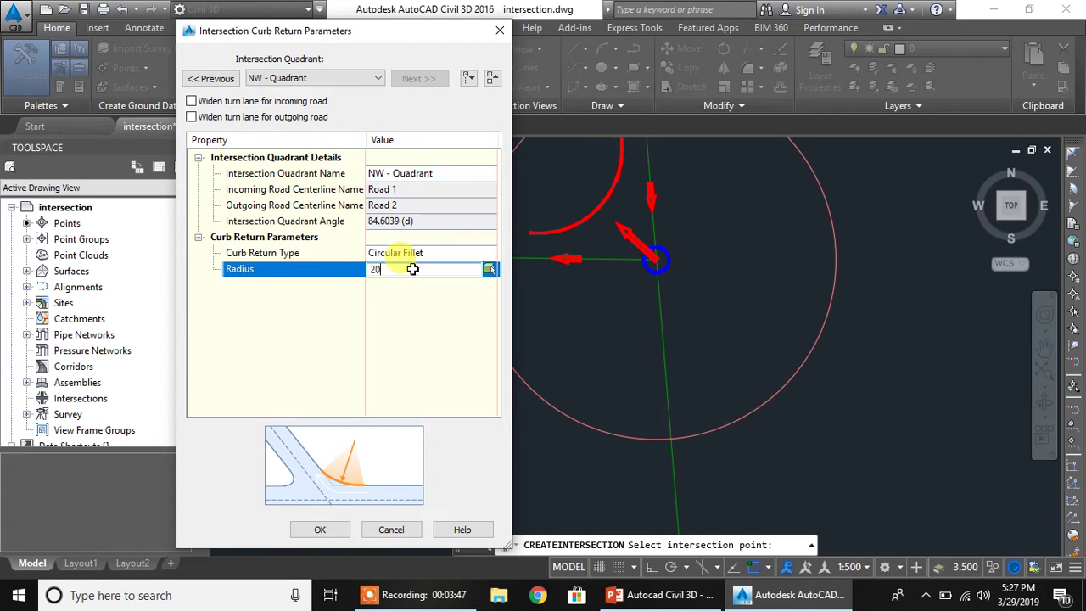
left_click(418, 319)
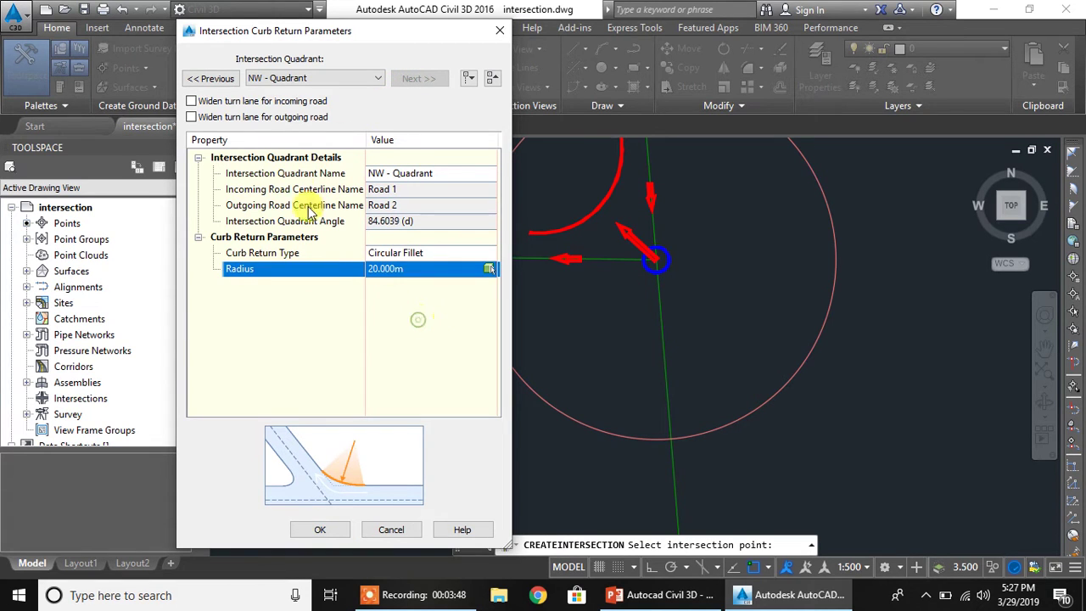
- Enable turn lane widening for the incoming and outgoing roads in the SW and NW quadrants, and accept the curb return parameters
left_click(211, 78)
left_click(191, 101)
left_click(191, 117)
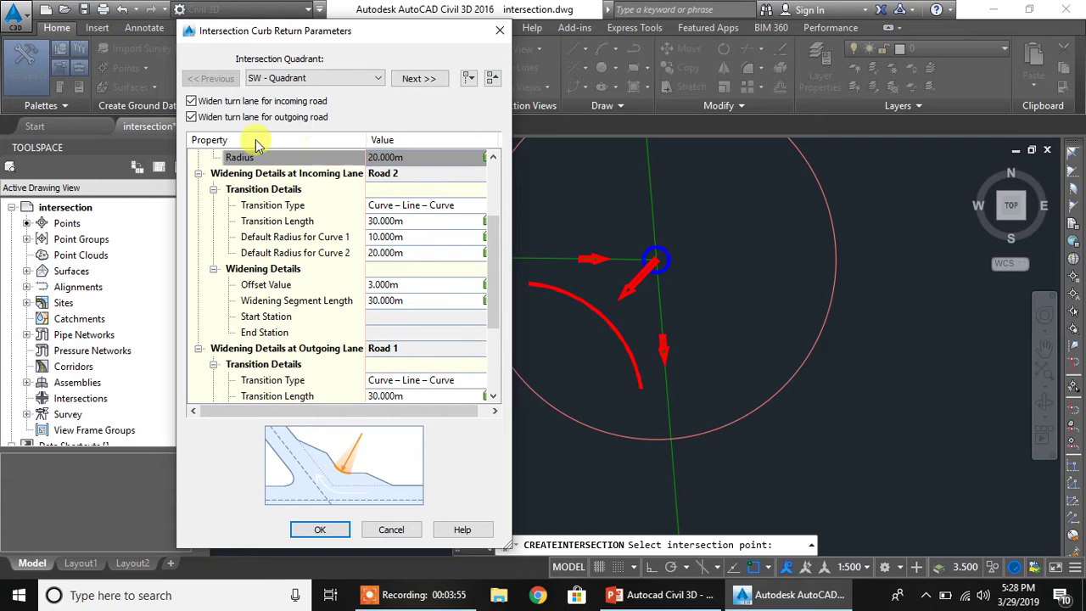
left_click(416, 78)
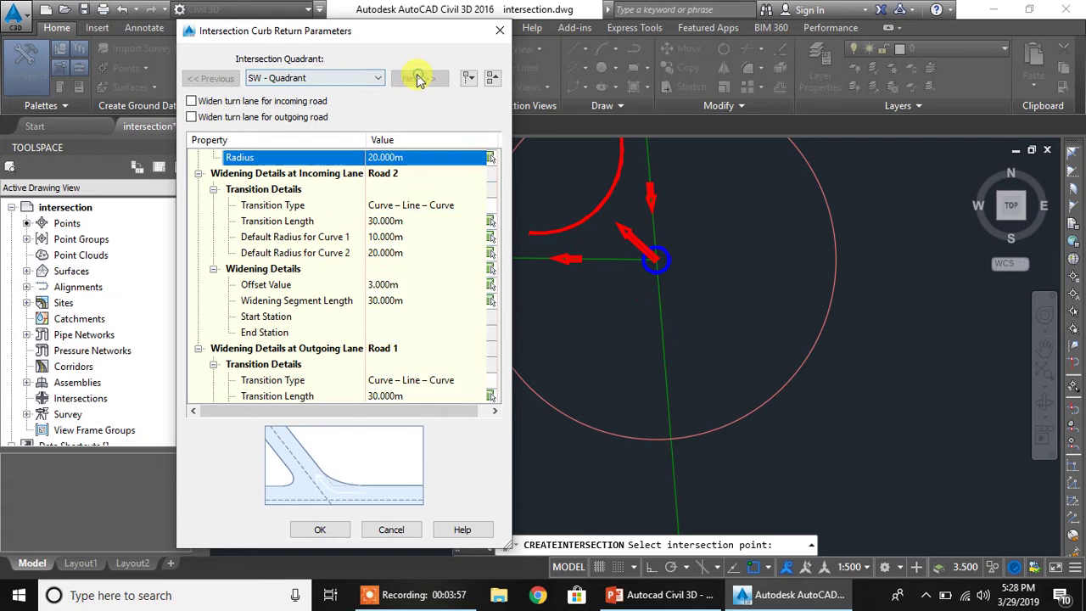
left_click(192, 101)
left_click(192, 118)
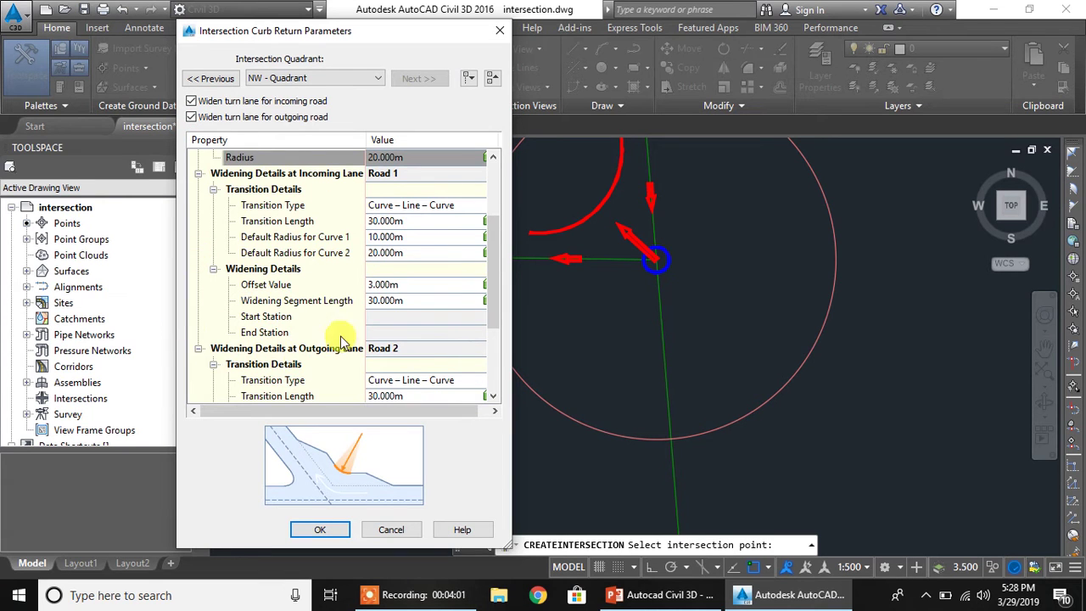
scroll(375, 331, "down", 3)
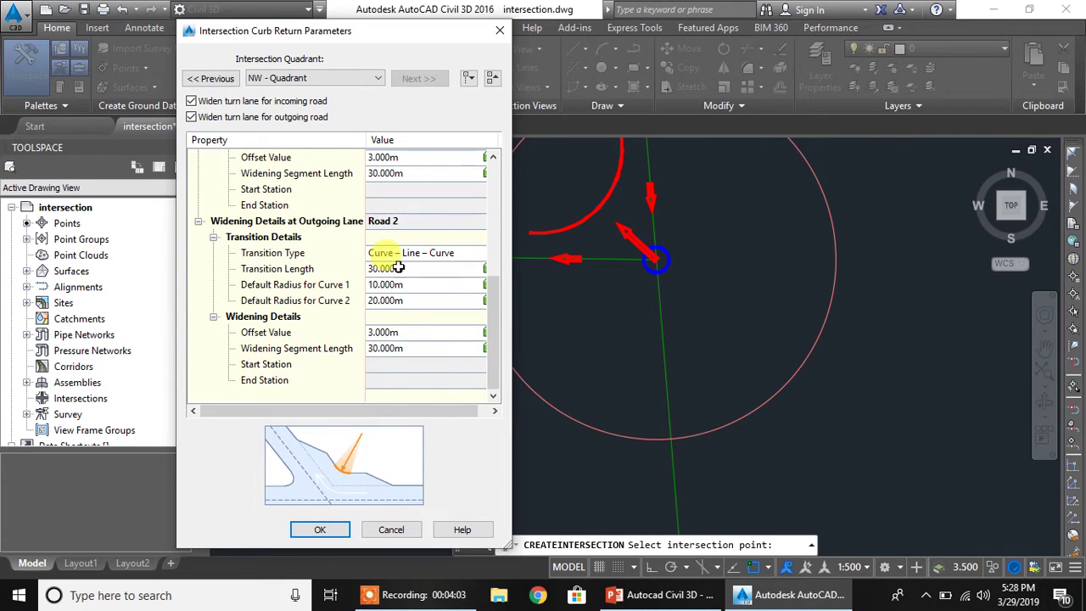
scroll(376, 255, "up", 4)
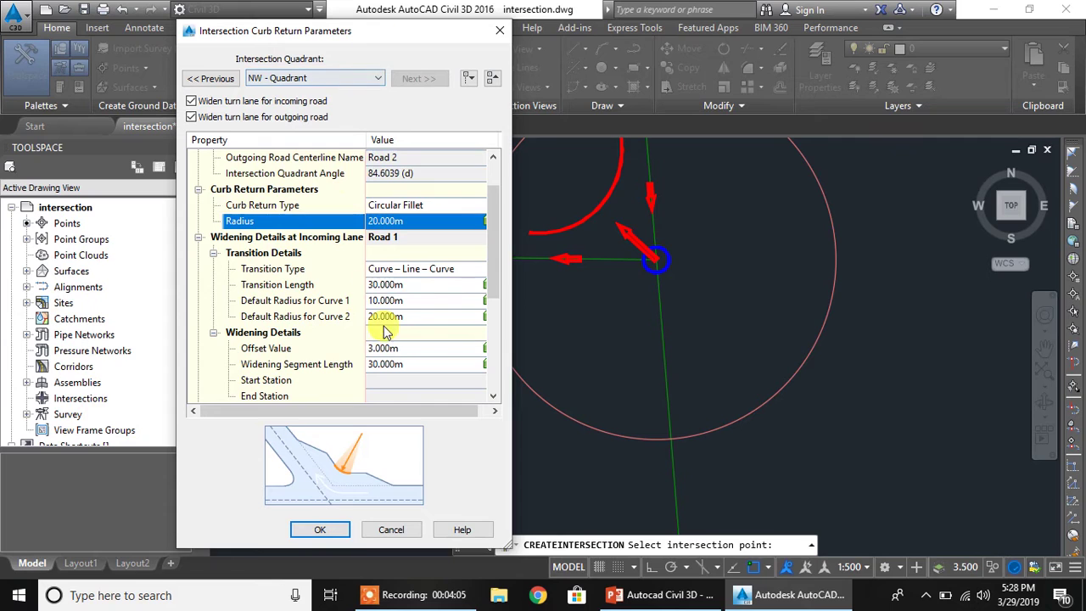
scroll(377, 339, "down", 1)
left_click(321, 529)
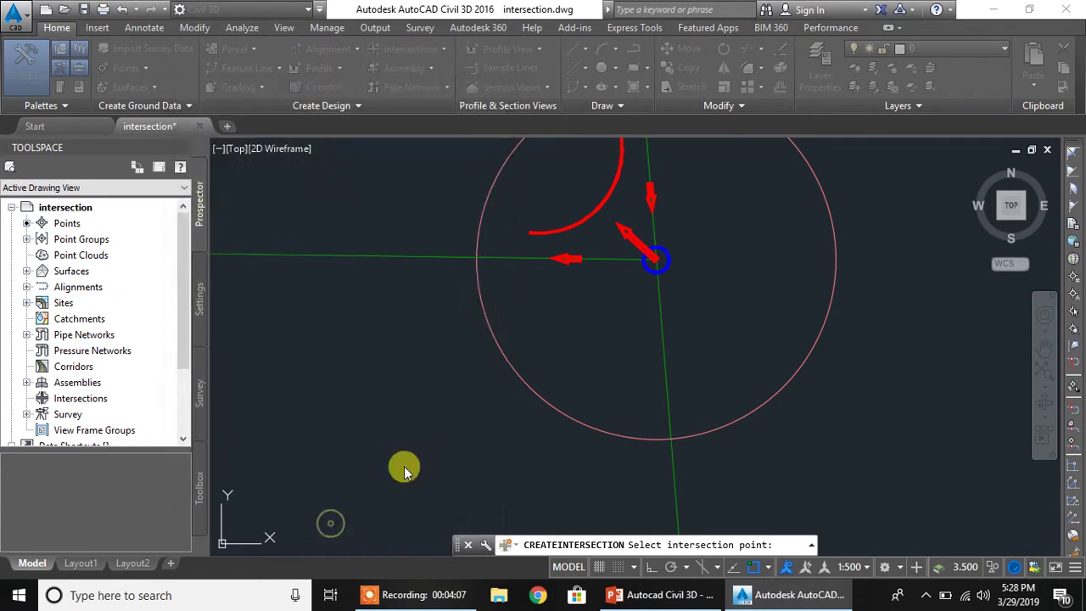
- Review the cross fall values of Road 1 and Road 2 in the lane slope parameters and accept them
left_click(380, 375)
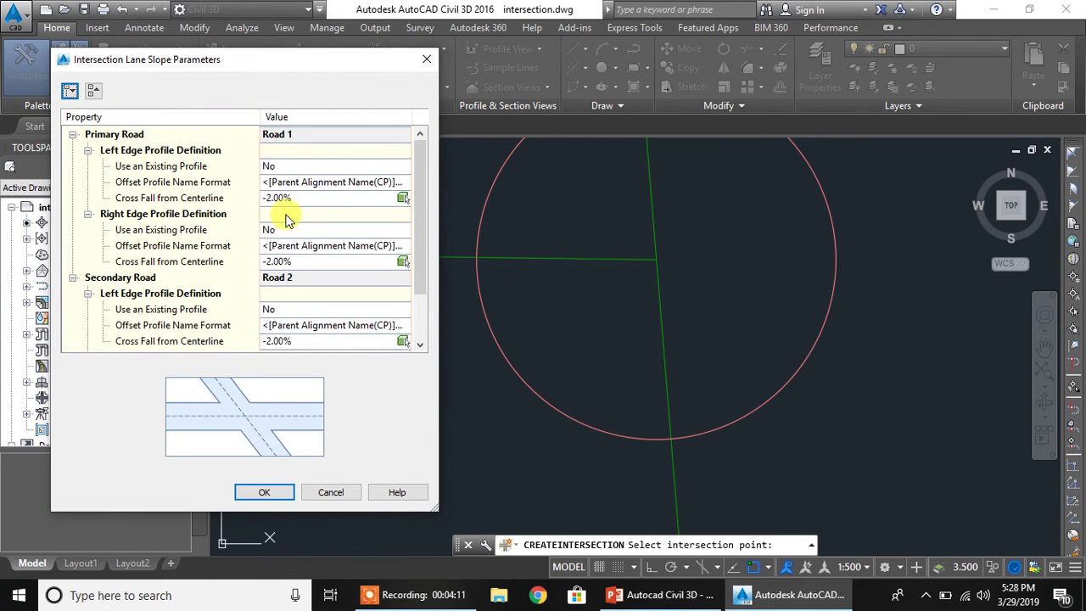
scroll(286, 229, "down", 1)
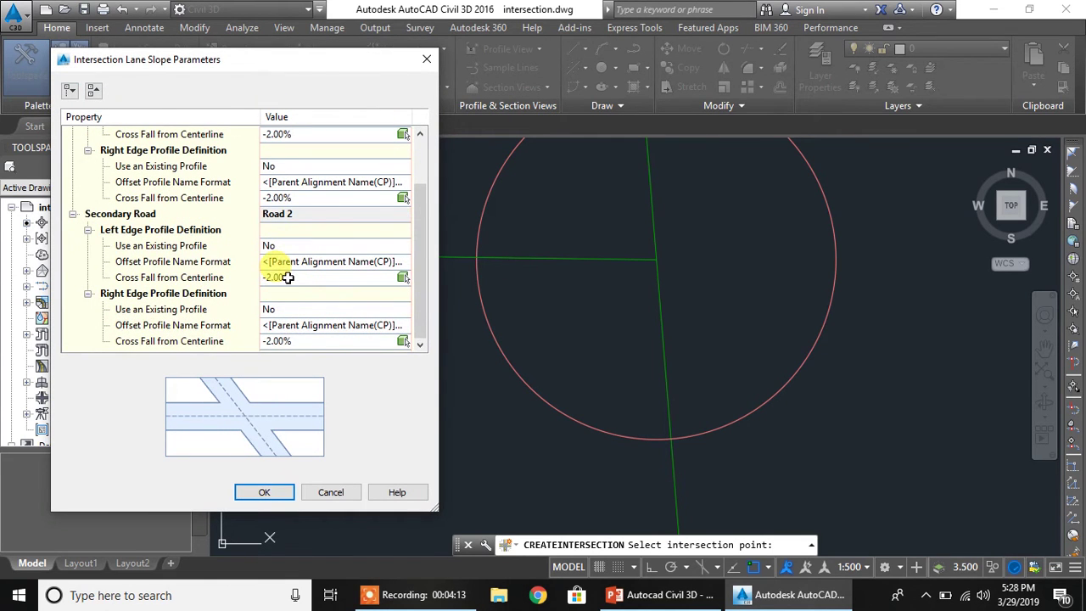
left_click(289, 278)
left_click(303, 340)
scroll(303, 301, "up", 1)
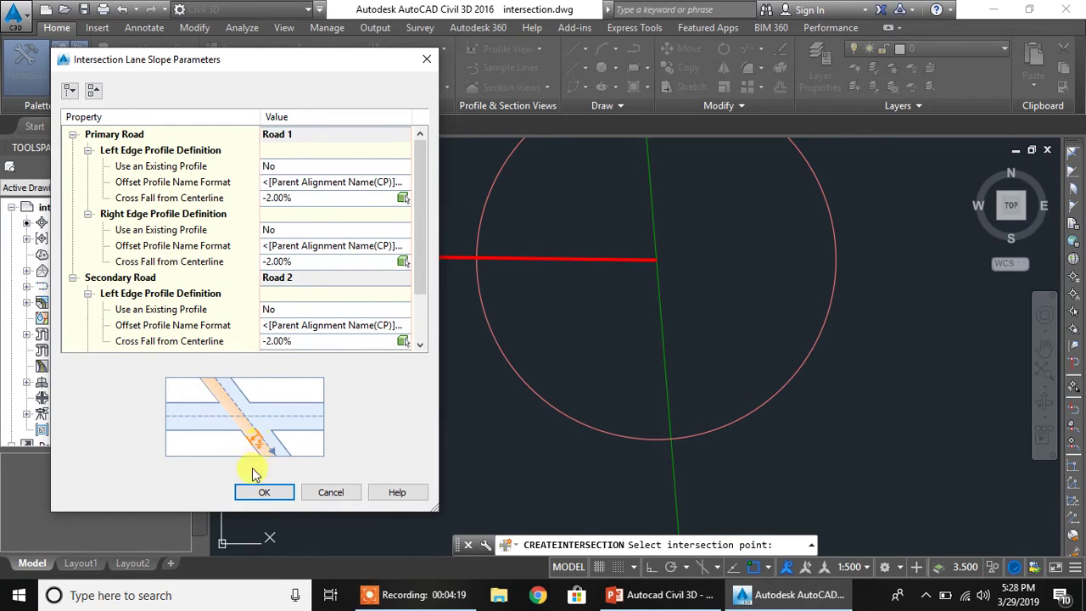
left_click(263, 494)
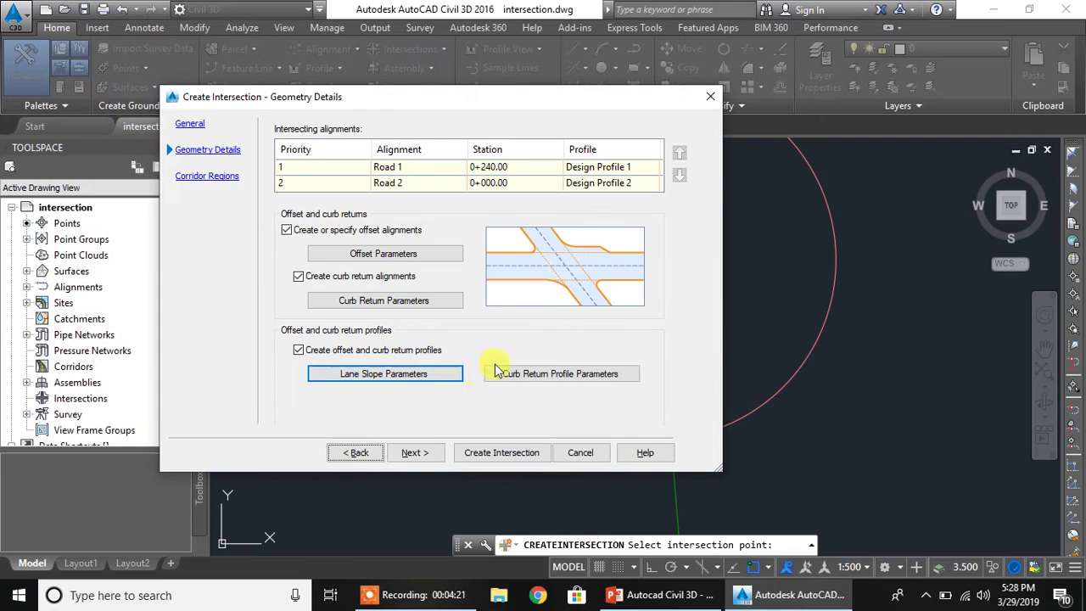
- Review the SW quadrant's curb return profile parameters and accept them
left_click(532, 374)
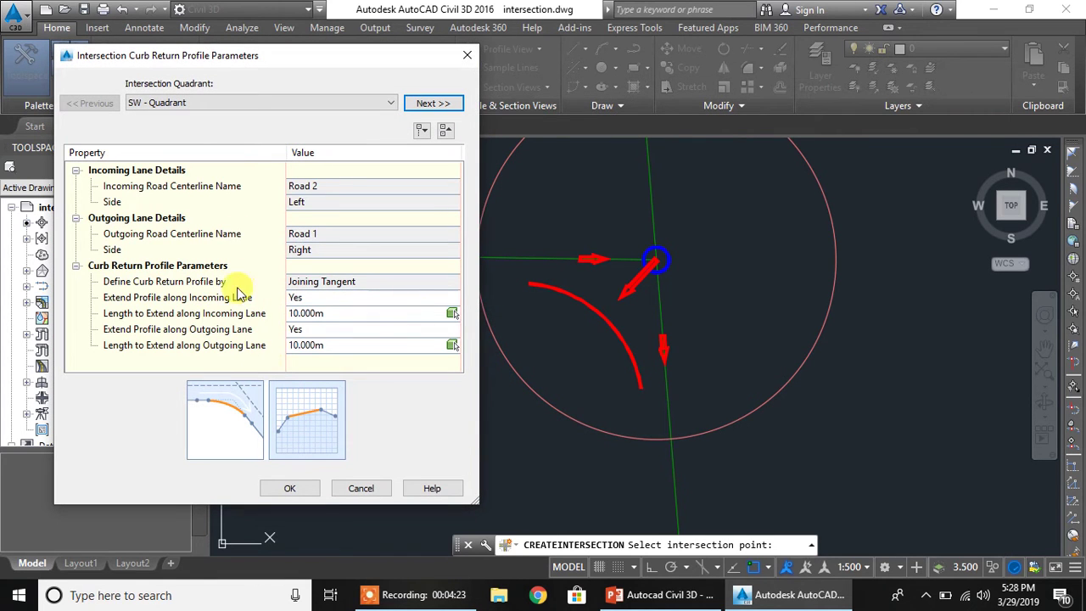
left_click_drag(297, 58, 303, 52)
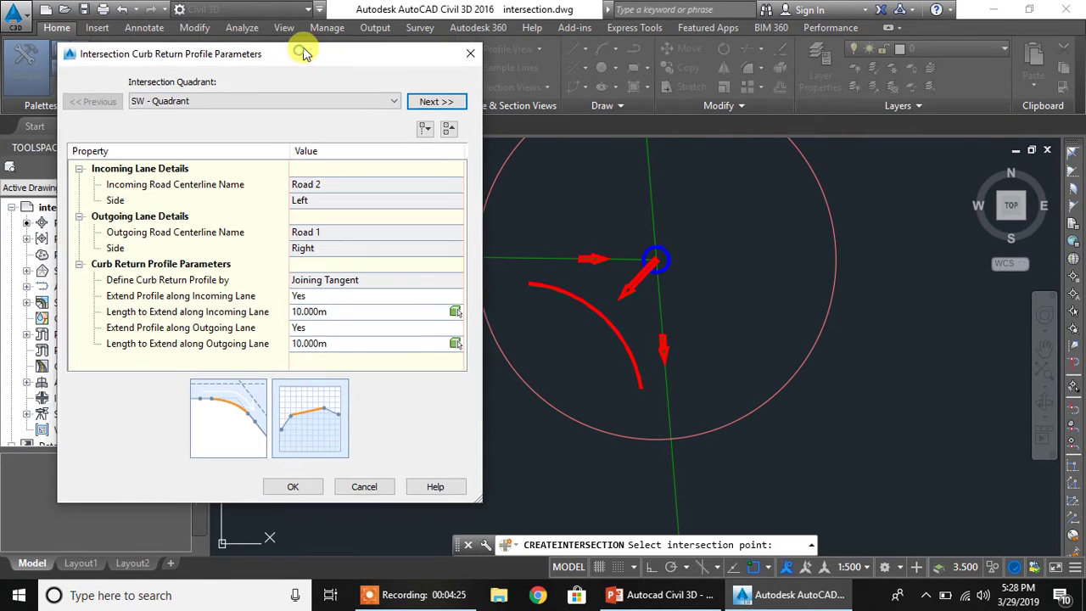
left_click(297, 482)
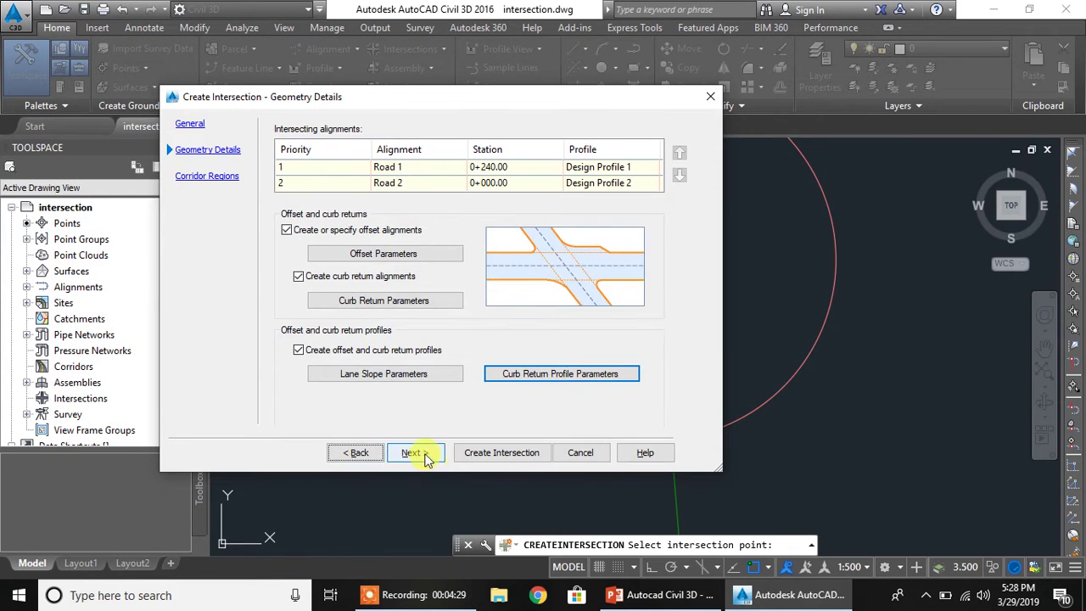
- Continue to the Corridor Regions page, turn off corridor creation in the intersection area, and create the intersection
left_click(418, 452)
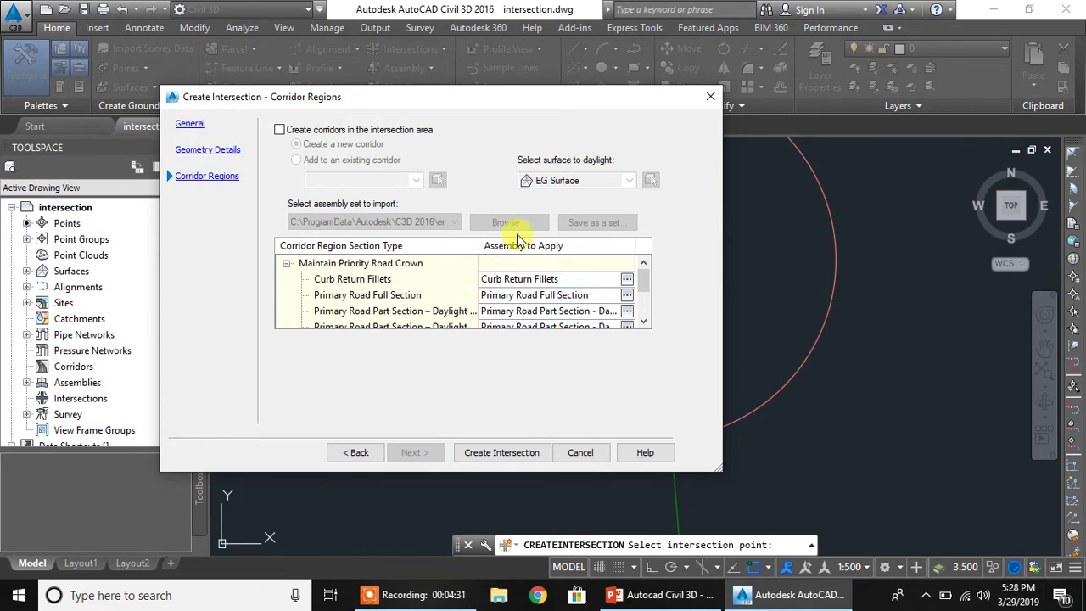
left_click(280, 130)
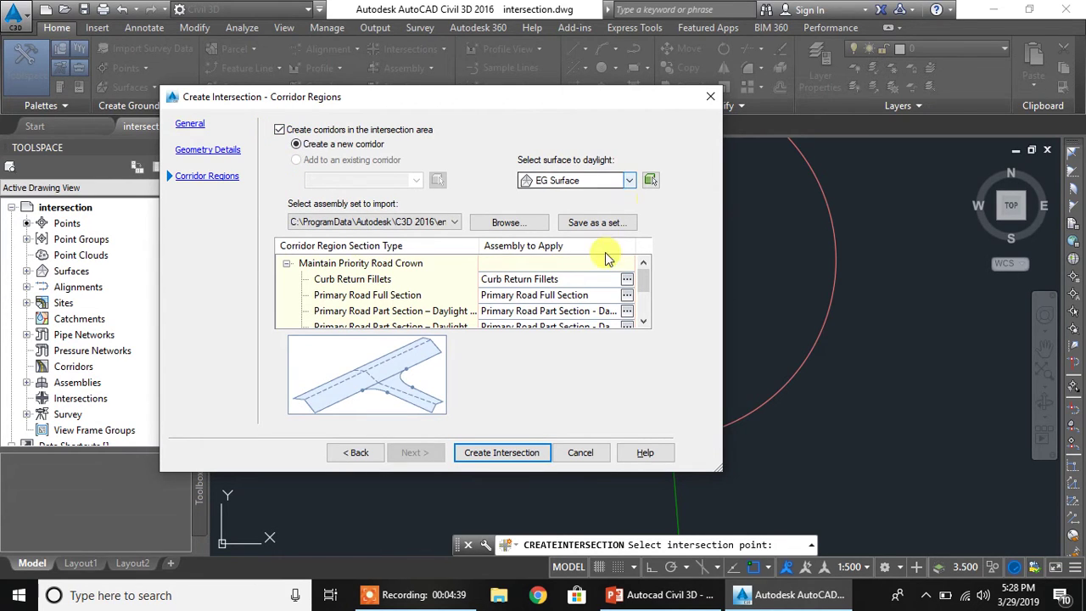
left_click(280, 132)
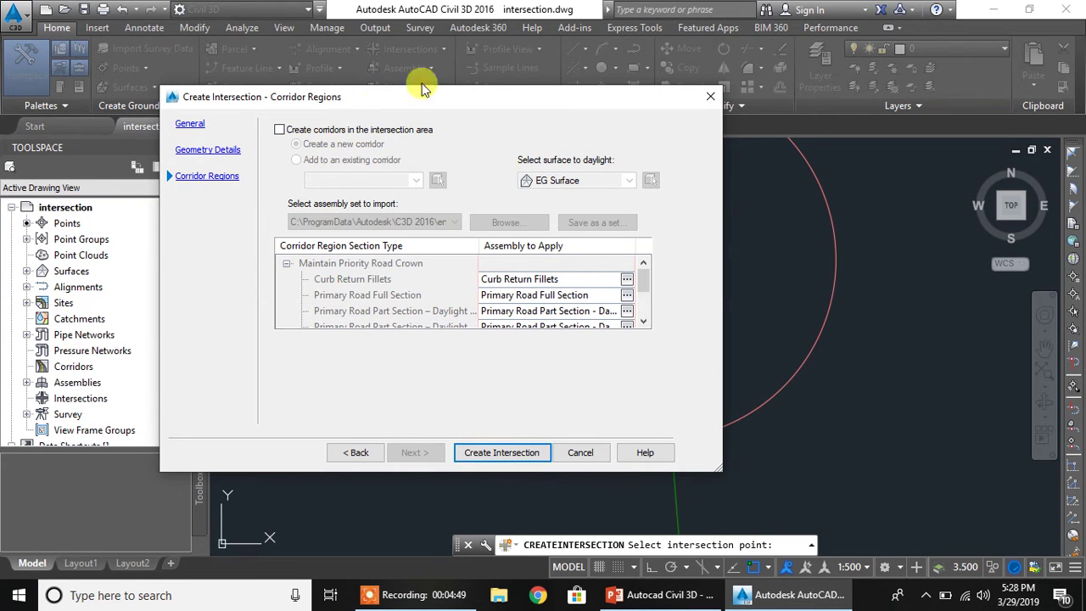
left_click(512, 457)
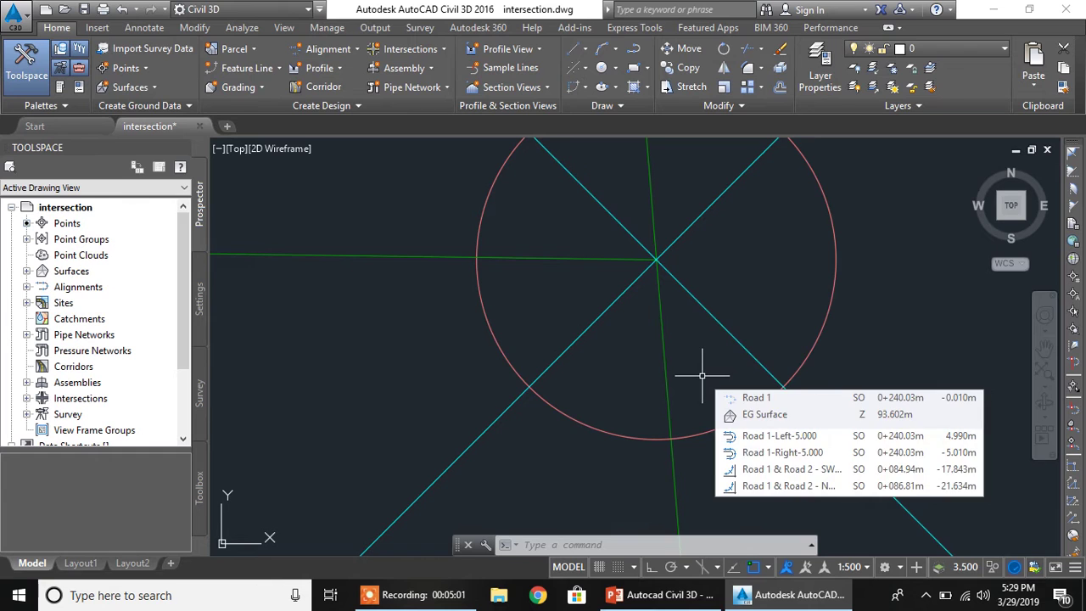
- Move the Road 1 & Road 2 intersection label clear of the roads into the open area east of the intersection point
scroll(683, 298, "down", 5)
scroll(677, 306, "up", 7)
scroll(674, 310, "down", 6)
scroll(758, 299, "up", 2)
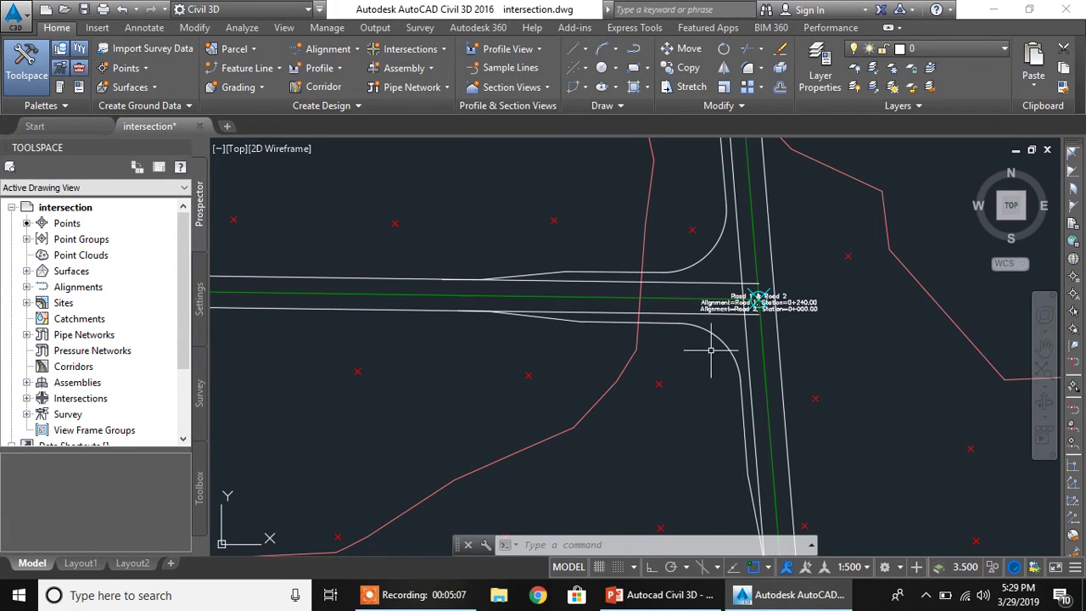
mouse_move(665, 372)
middle_mouse_down()
mouse_move(595, 447)
mouse_move(580, 349)
middle_mouse_up()
scroll(662, 299, "up", 3)
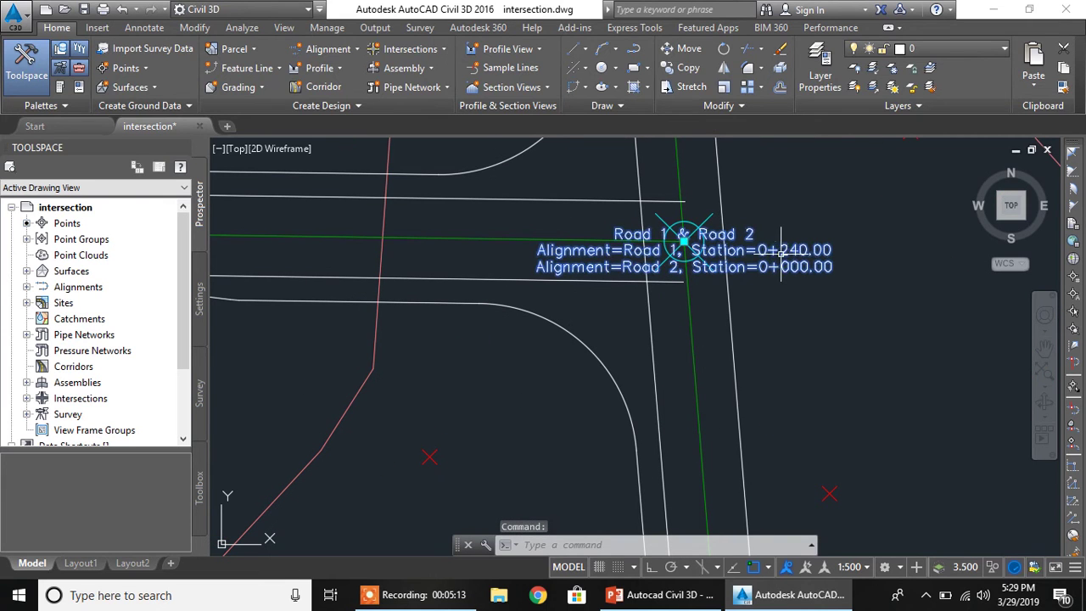
left_click(781, 251)
left_click(684, 241)
mouse_move(836, 241)
middle_mouse_down()
mouse_move(734, 348)
mouse_move(625, 334)
middle_mouse_up()
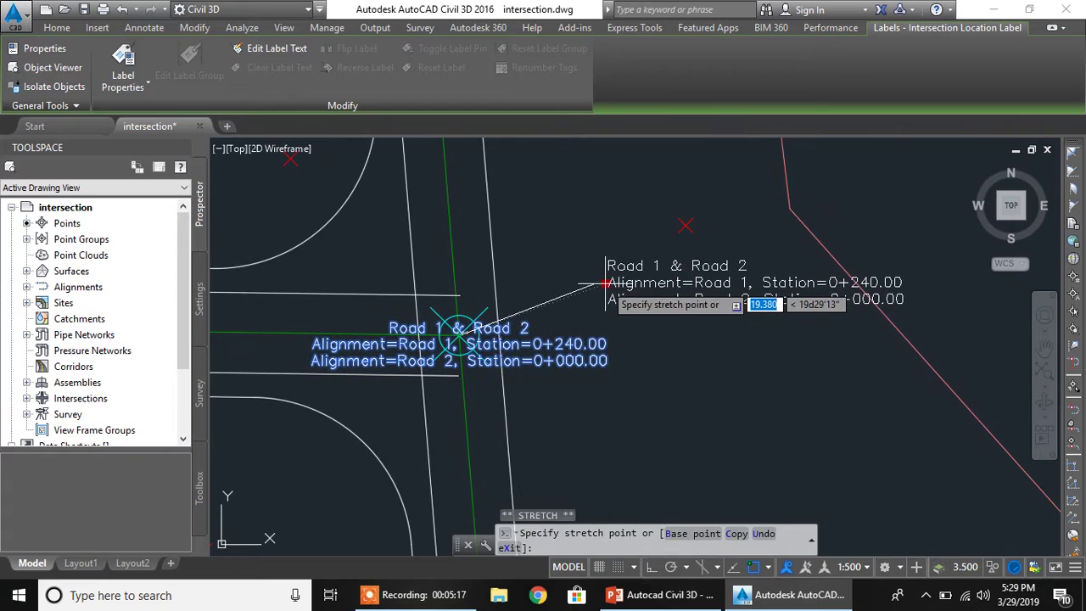
left_click(605, 283)
key("Escape")
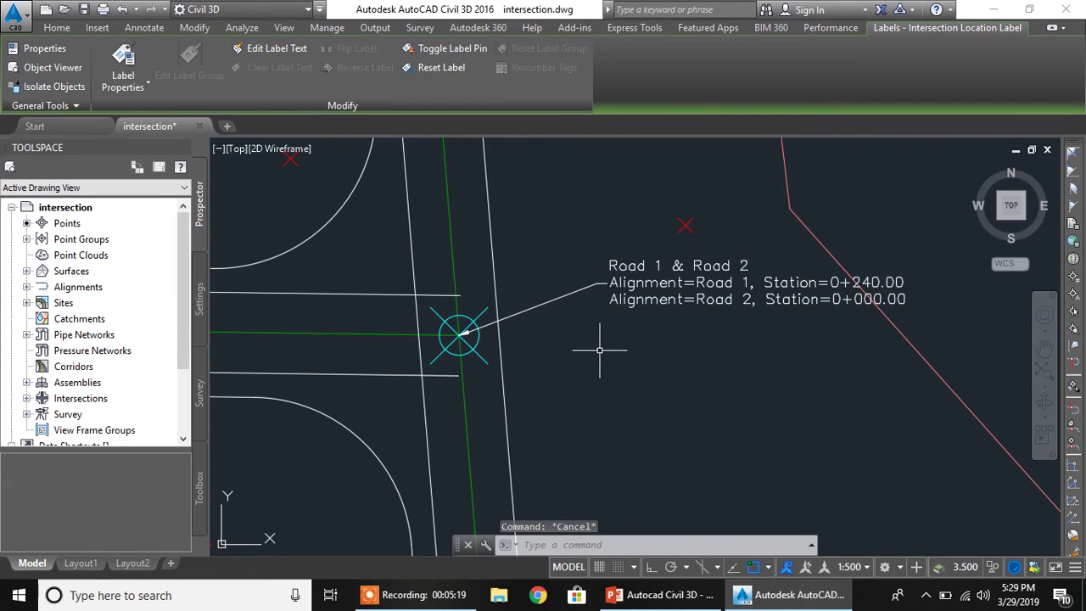
- Start Recreate Corridor Regions for the Road 1 & Road 2 intersection and set the surface to daylight to EG Surface
scroll(589, 358, "down", 4)
mouse_move(563, 408)
middle_mouse_down()
mouse_move(698, 437)
mouse_move(635, 282)
mouse_move(634, 326)
middle_mouse_up()
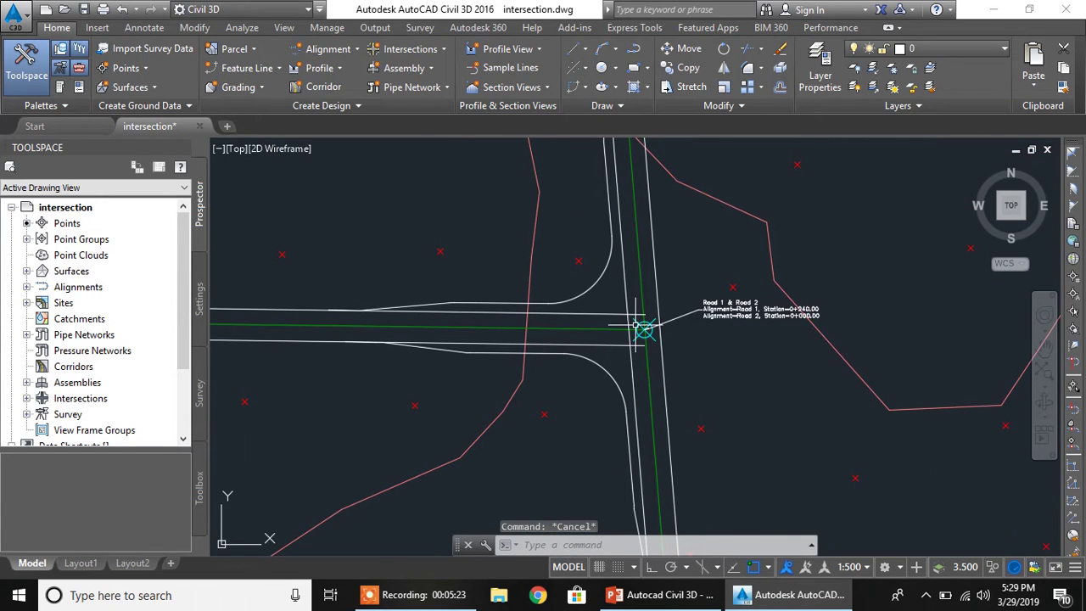
scroll(688, 354, "up", 4)
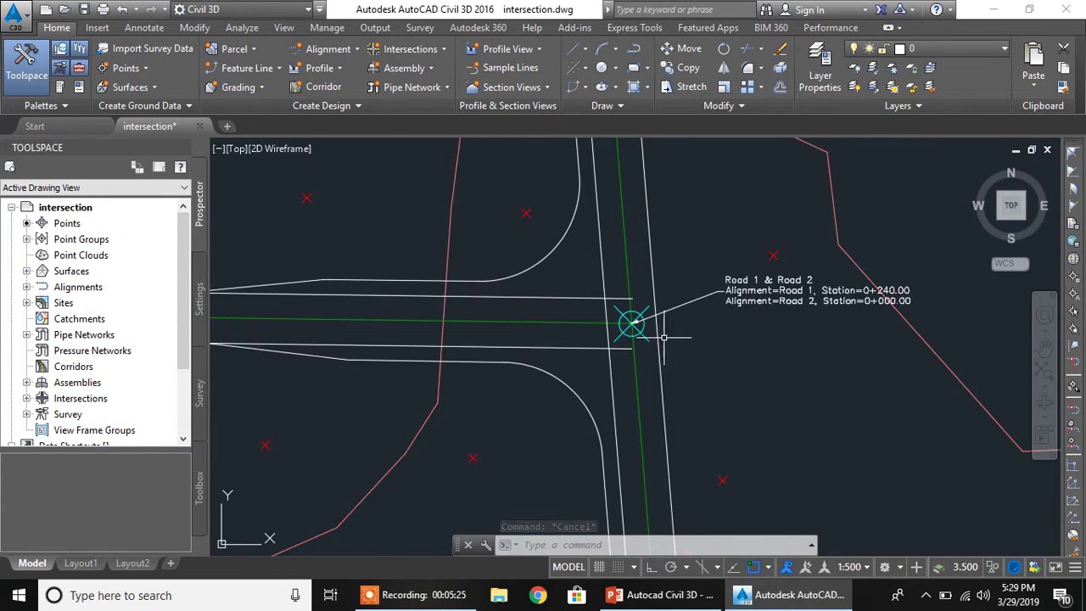
scroll(735, 349, "up", 2)
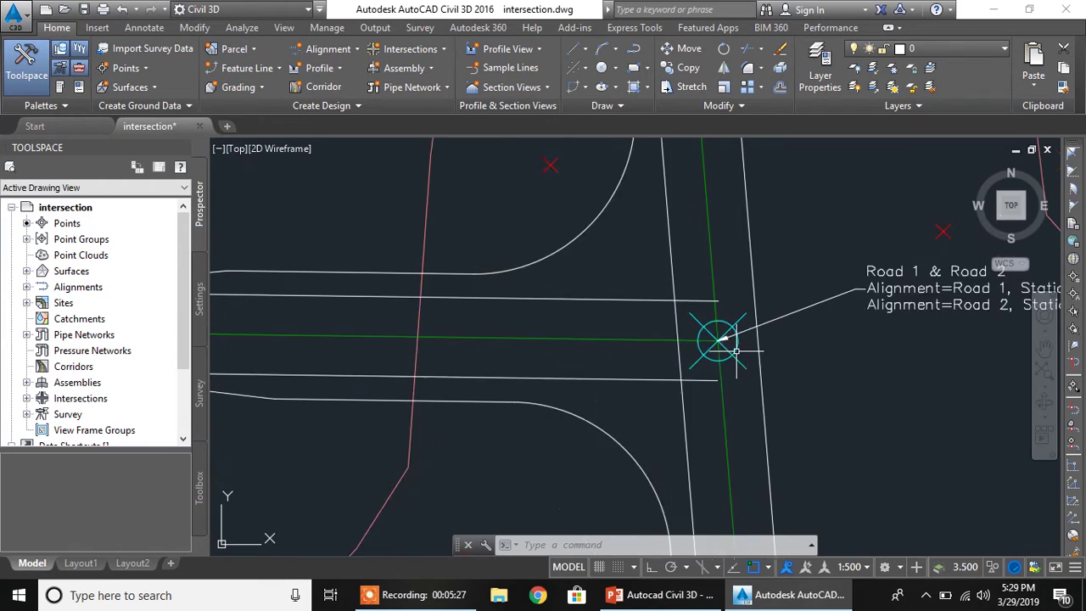
left_click(715, 305)
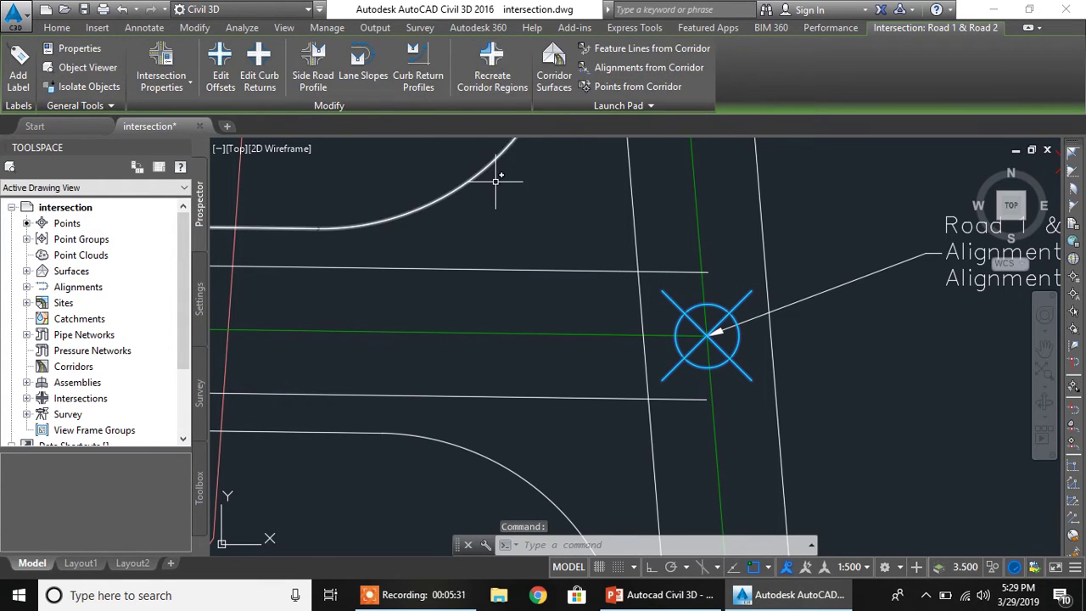
left_click(497, 66)
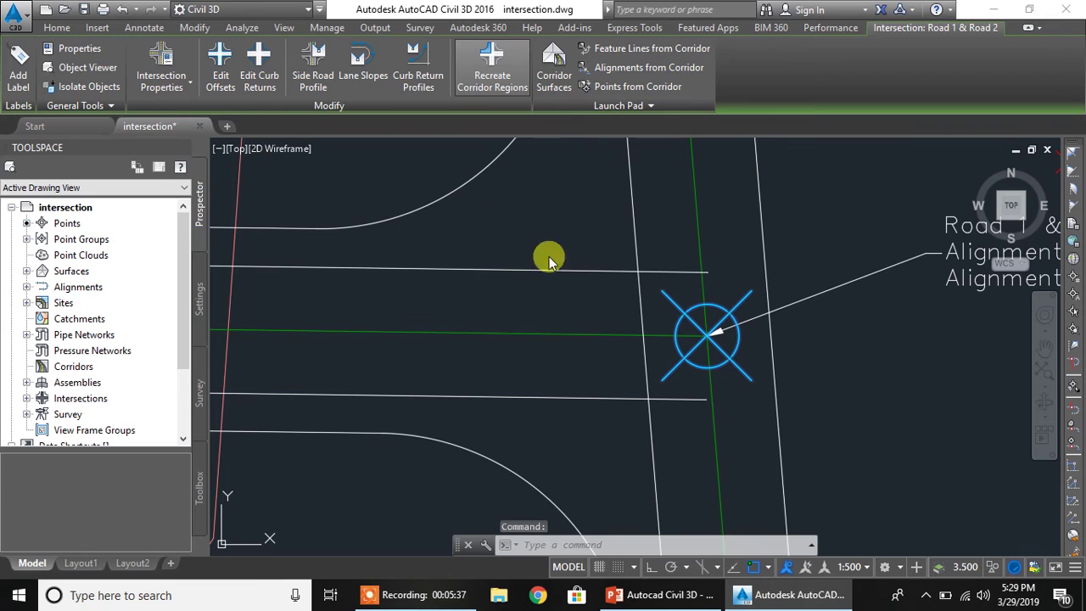
left_click(600, 270)
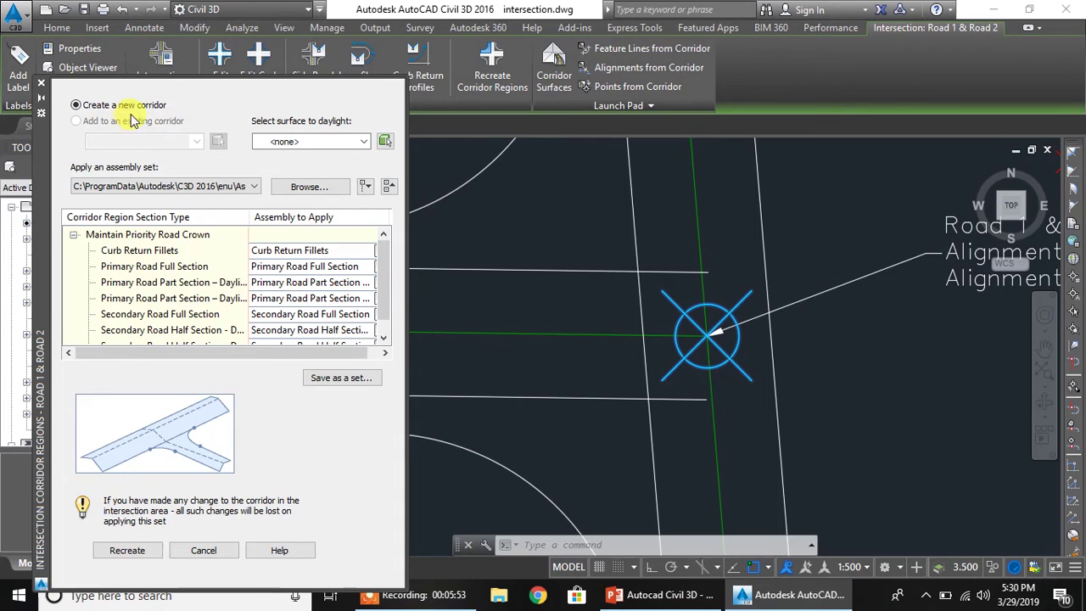
left_click(356, 140)
left_click(297, 169)
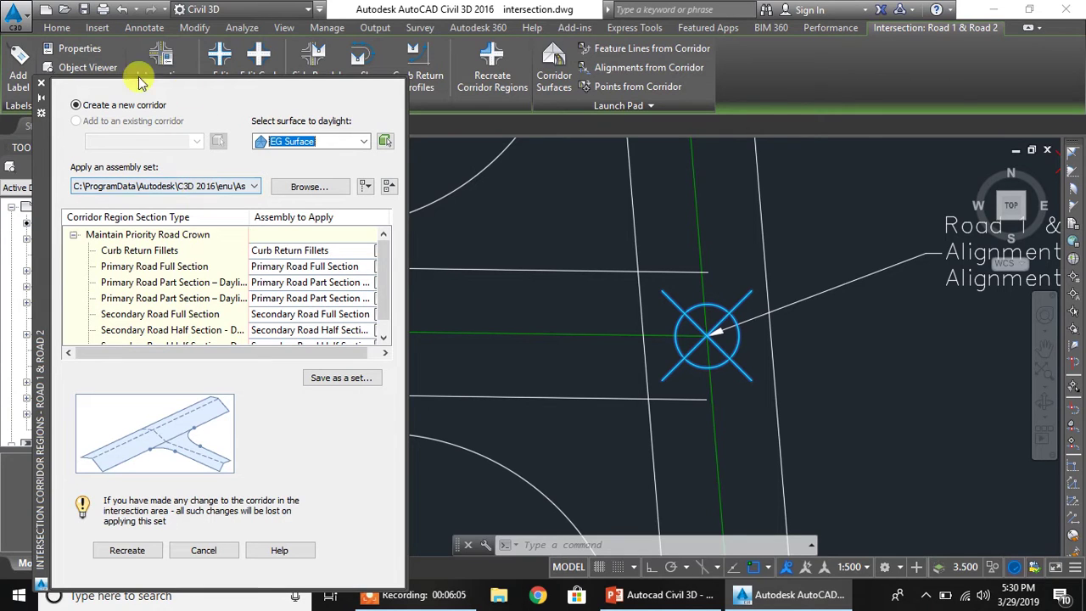
- Review the assembly assigned to each corridor region section type, from Curb Return Fillets through both Secondary Road Half Sections
mouse_move(384, 280)
left_mouse_down()
mouse_move(381, 300)
mouse_move(394, 261)
mouse_move(386, 267)
left_mouse_up()
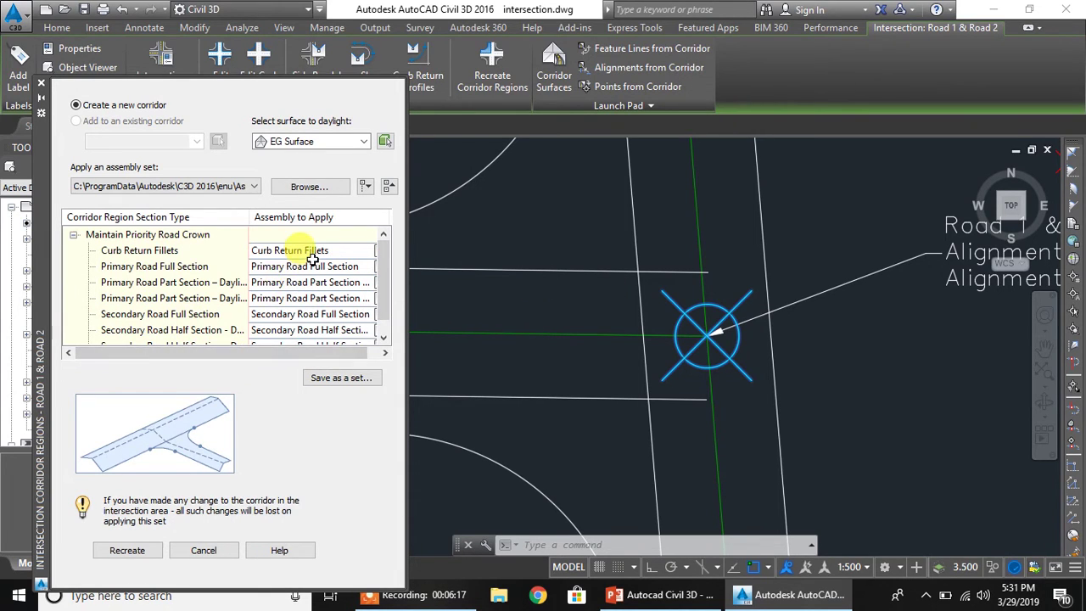
left_click(312, 259)
left_click(314, 252)
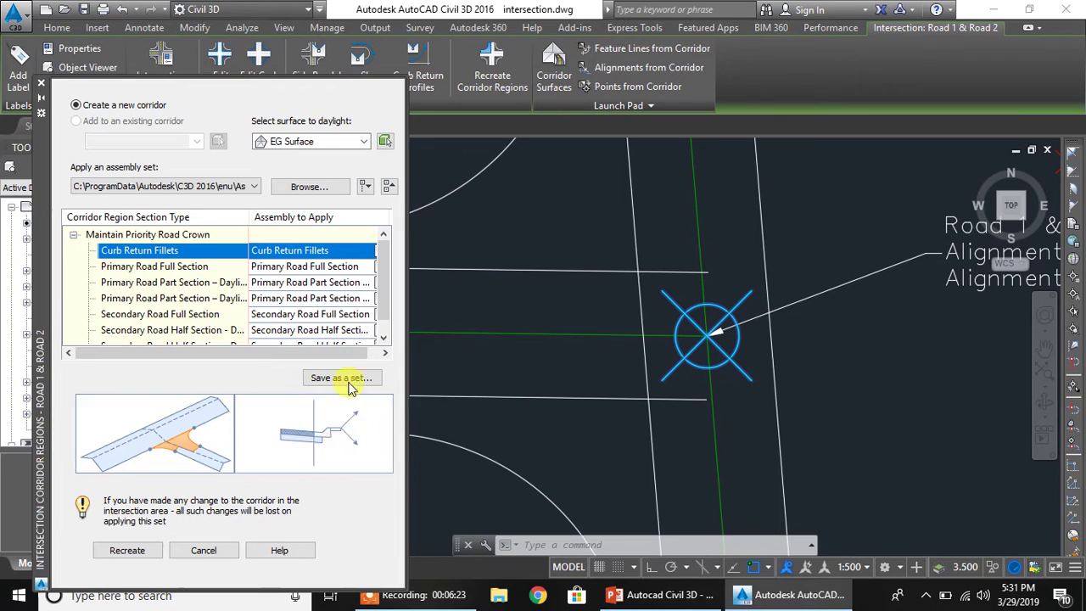
left_click(189, 268)
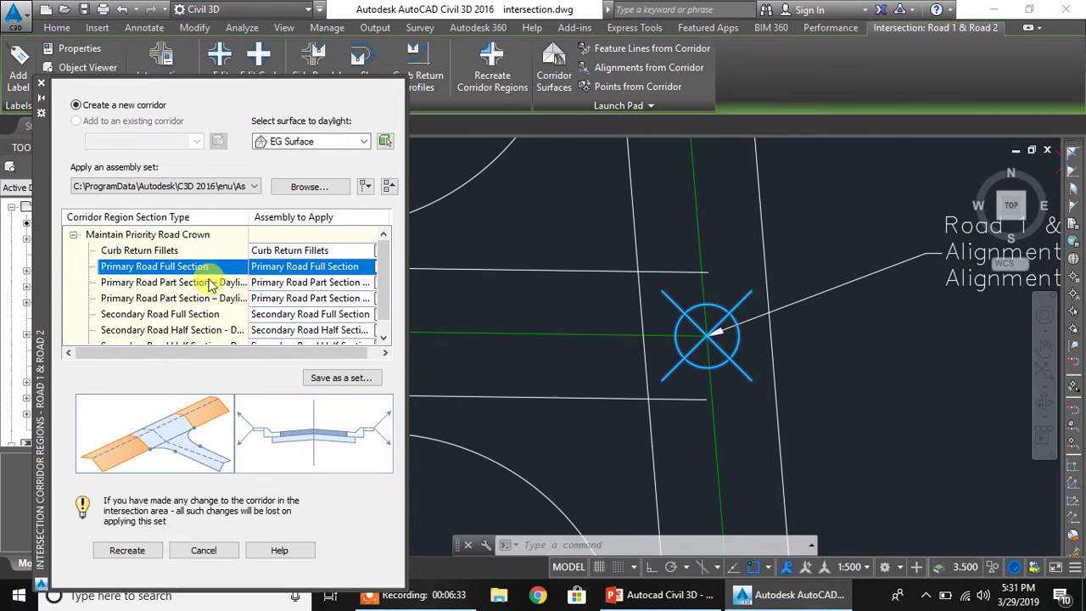
left_click(210, 284)
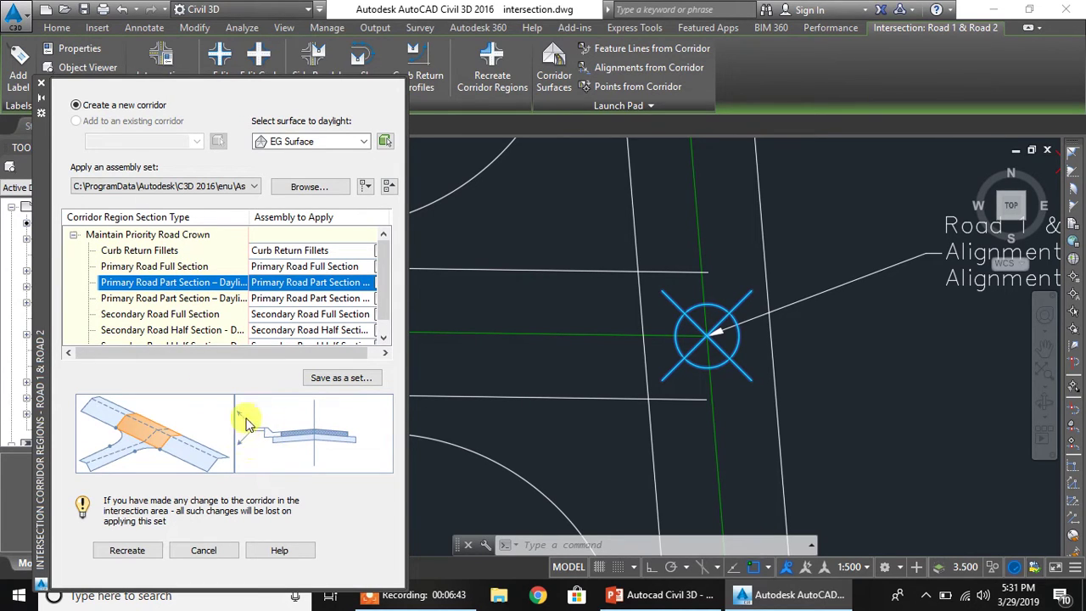
left_click(168, 299)
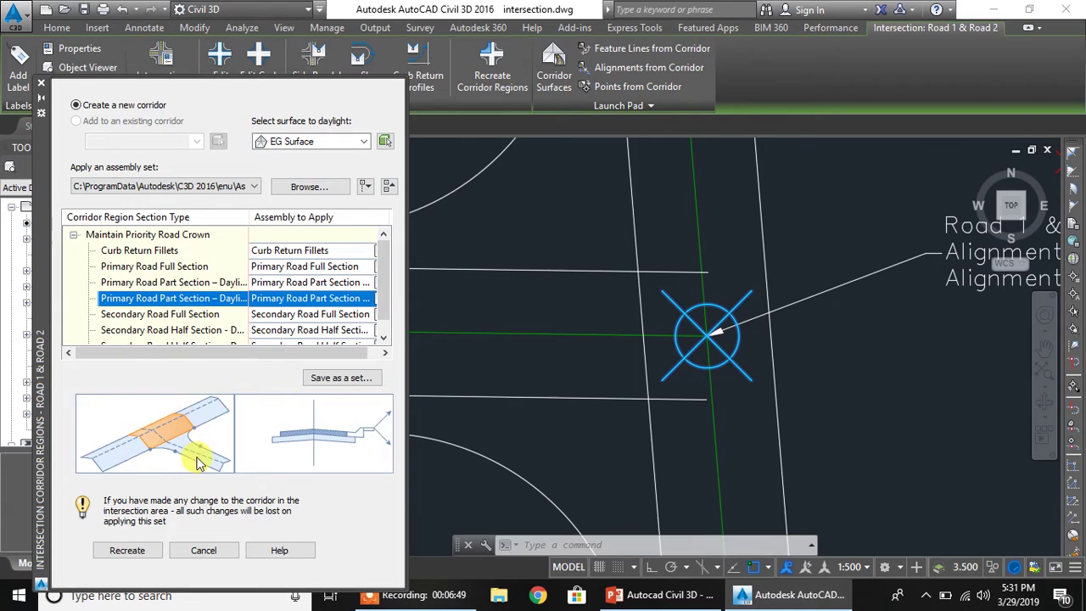
left_click(172, 315)
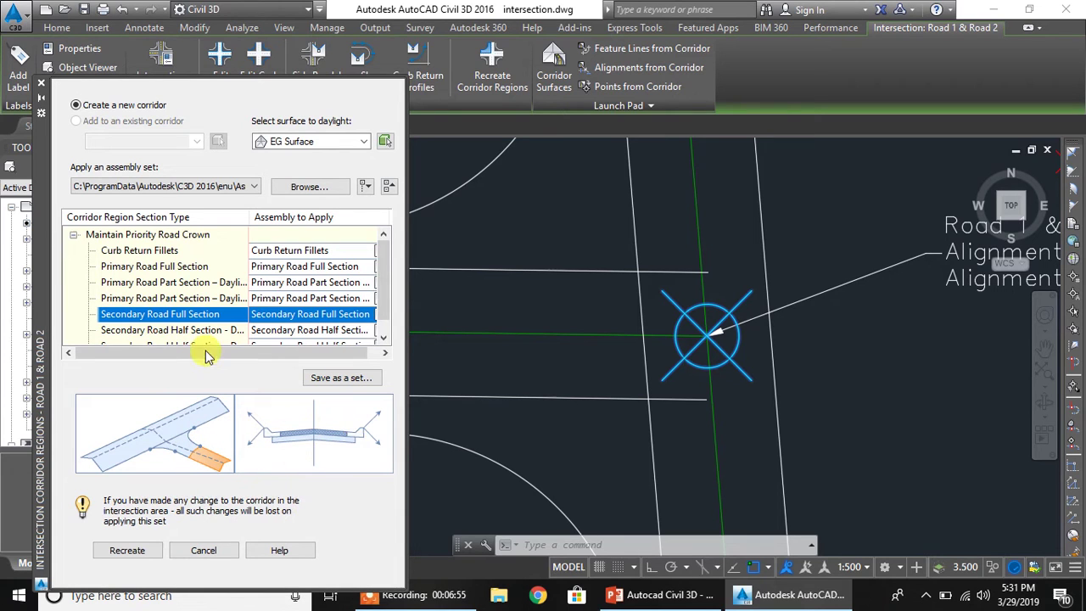
left_click(195, 331)
scroll(197, 315, "down", 1)
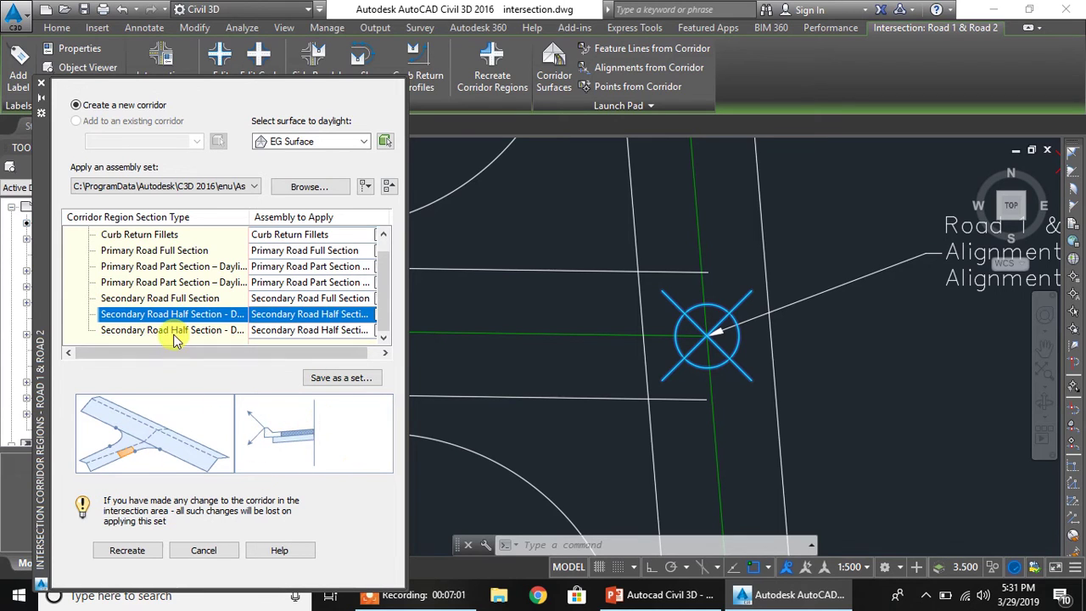
left_click(174, 331)
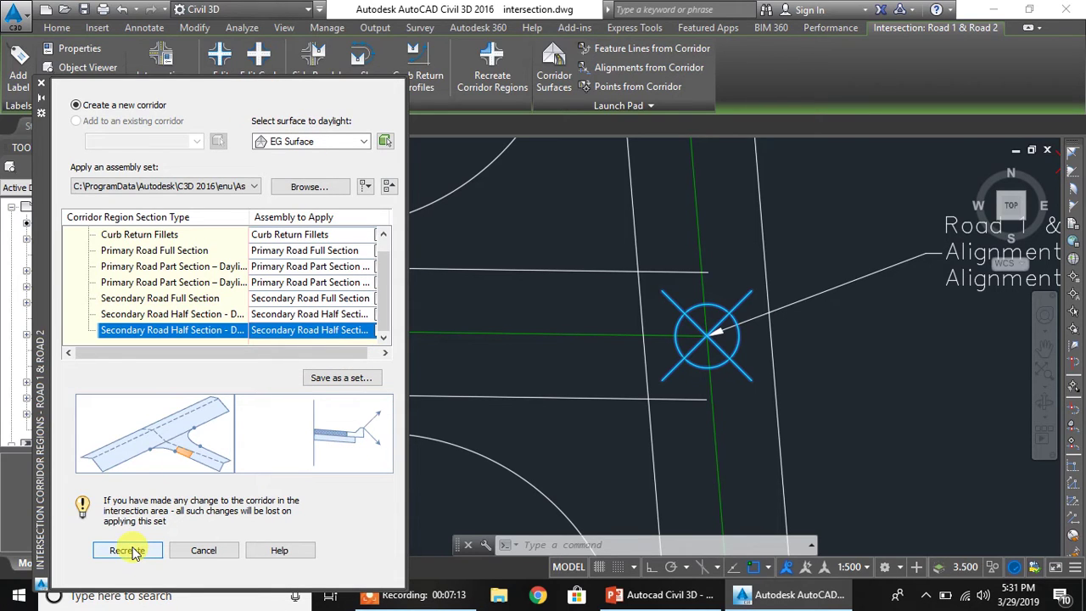
- Recreate the intersection's corridor regions with the default assembly set and dismiss the event log
left_click(129, 550)
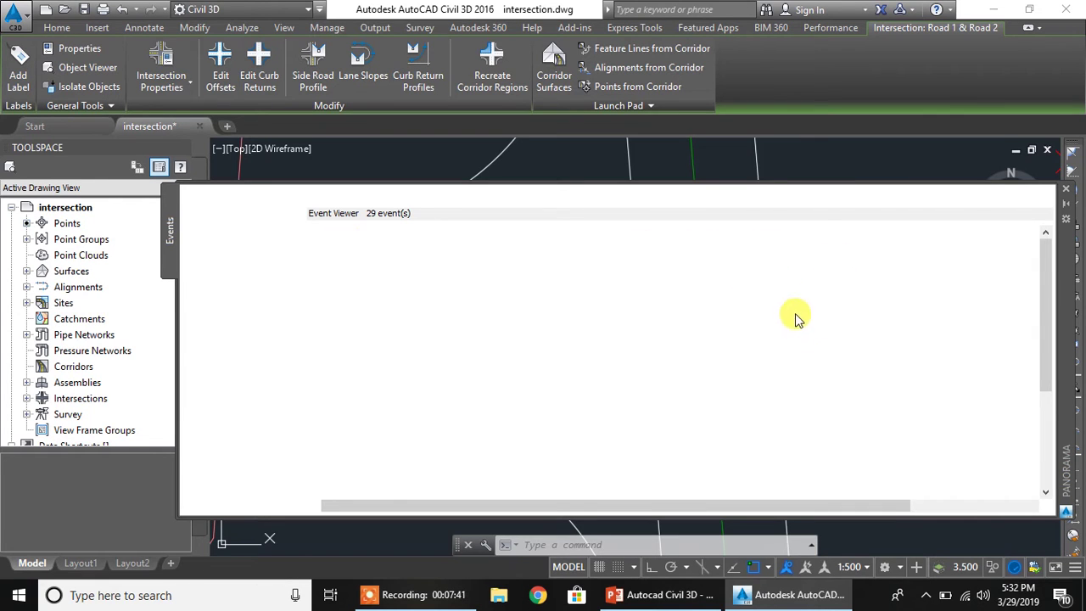
left_click(526, 304)
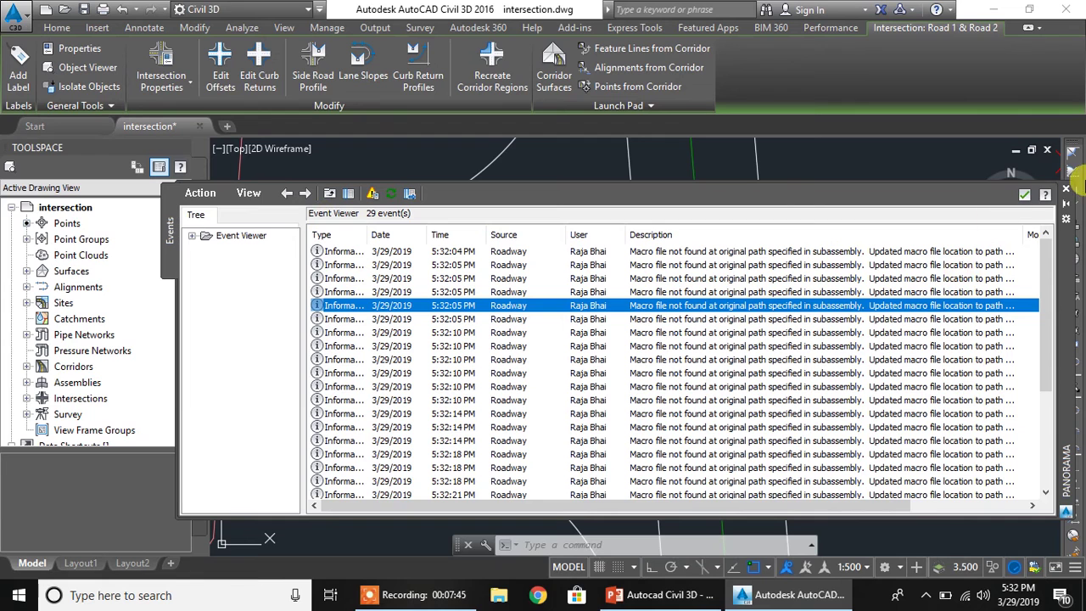
left_click(1025, 195)
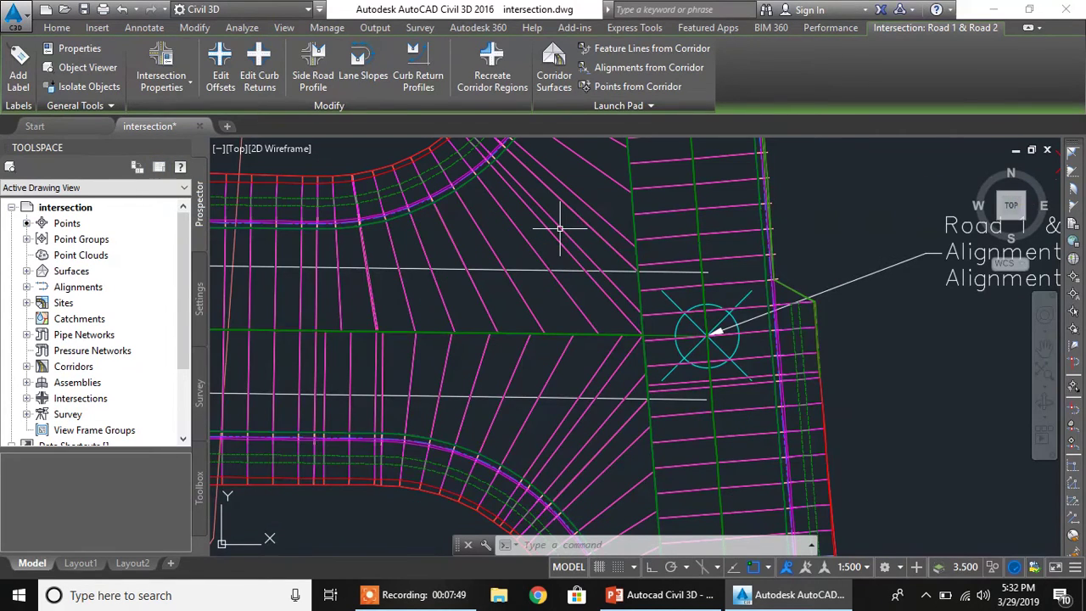
- Examine the recreated corridor around the Road 1 and Road 2 intersection and its surroundings
scroll(560, 227, "down", 3)
scroll(560, 229, "up", 8)
scroll(463, 393, "up", 2)
mouse_move(531, 389)
middle_mouse_down()
mouse_move(545, 393)
mouse_move(443, 283)
middle_mouse_up()
middle_click_drag(581, 429, 421, 275)
mouse_move(549, 395)
middle_mouse_down()
mouse_move(503, 353)
mouse_move(492, 402)
middle_mouse_up()
scroll(503, 353, "down", 6)
scroll(620, 272, "down", 10)
- Inspect the imported assemblies beside the design, down to Primary Road Part Section – Daylight Left
middle_click_drag(718, 248, 589, 378)
scroll(773, 311, "up", 6)
middle_click_drag(854, 309, 632, 429)
middle_click_drag(602, 209, 546, 376)
scroll(607, 327, "up", 8)
middle_click_drag(619, 407, 665, 446)
scroll(667, 264, "up", 2)
scroll(691, 363, "up", 6)
scroll(689, 349, "down", 2)
scroll(509, 331, "up", 2)
middle_click_drag(618, 487, 558, 250)
scroll(583, 313, "down", 10)
middle_click_drag(556, 505, 598, 283)
scroll(625, 331, "up", 6)
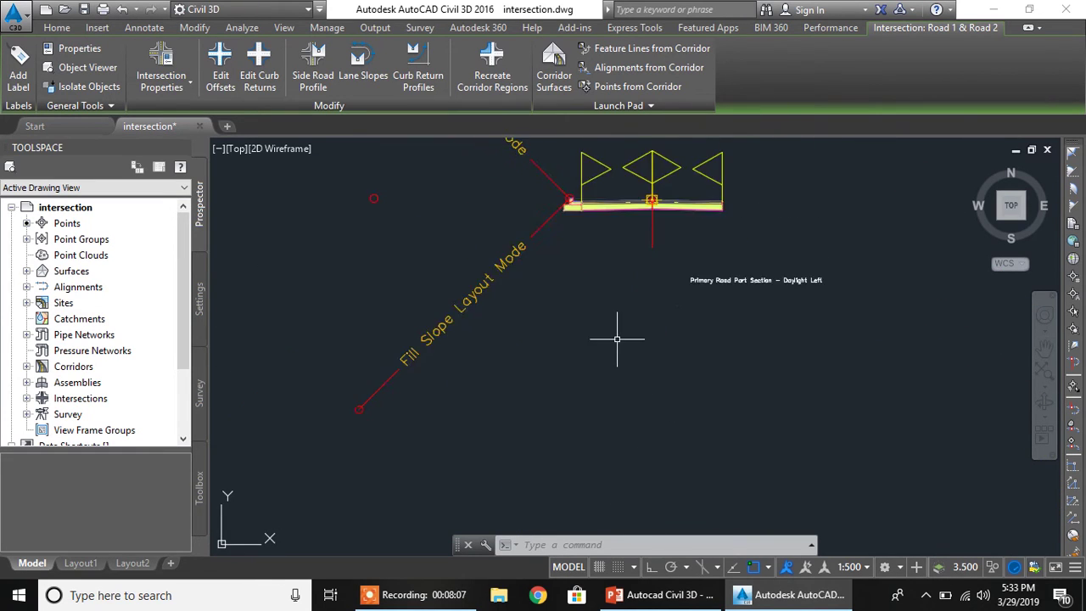
scroll(586, 342, "down", 3)
scroll(619, 324, "up", 4)
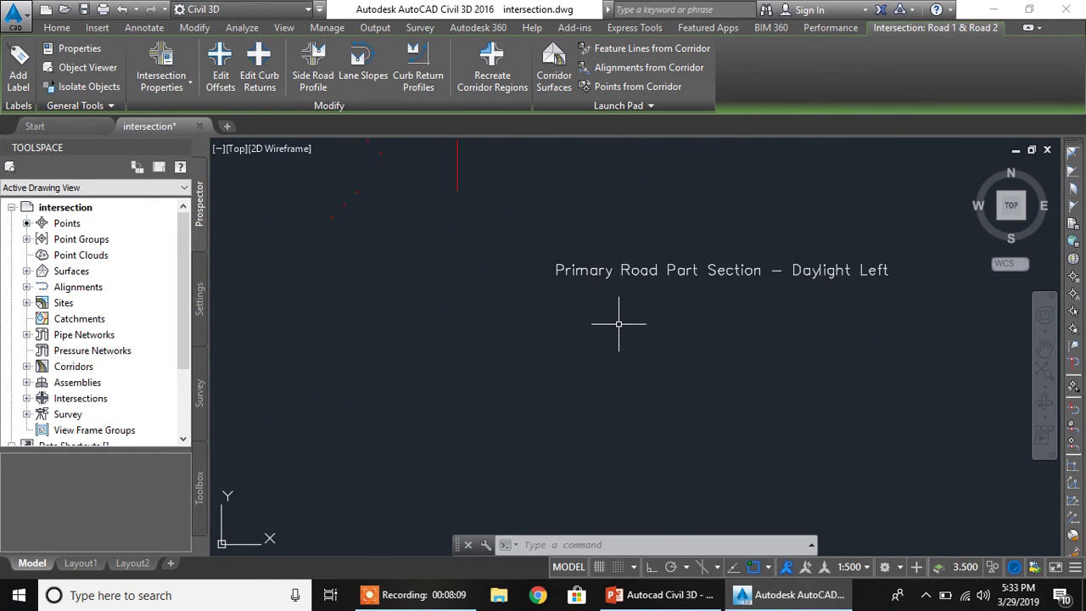
- Inspect the Secondary Road Half Section – Daylight Right assembly among the imported assemblies
scroll(618, 323, "down", 8)
middle_click_drag(612, 388, 673, 194)
scroll(665, 433, "up", 2)
middle_click_drag(666, 417, 678, 280)
scroll(699, 329, "up", 6)
middle_click_drag(708, 368, 565, 192)
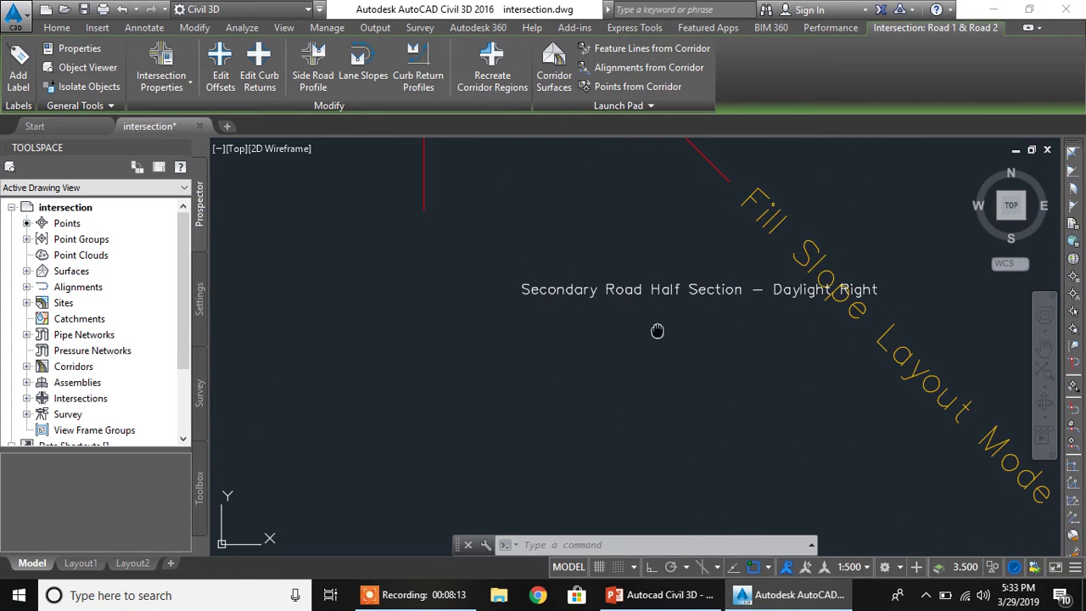
middle_click_drag(657, 331, 679, 389)
- Look through the remaining imported assemblies, including the Secondary Road Full Section assembly and its label
scroll(678, 388, "down", 2)
middle_click_drag(682, 426, 718, 183)
middle_click_drag(632, 450, 695, 209)
middle_click_drag(621, 331, 667, 233)
middle_click_drag(560, 526, 601, 269)
scroll(586, 371, "down", 4)
middle_click_drag(626, 360, 625, 223)
scroll(641, 249, "up", 6)
middle_click_drag(668, 302, 592, 352)
scroll(589, 344, "down", 4)
middle_click_drag(536, 316, 579, 325)
scroll(594, 342, "down", 8)
middle_click_drag(638, 423, 612, 272)
scroll(599, 326, "up", 10)
mouse_move(606, 331)
middle_mouse_down()
mouse_move(790, 319)
mouse_move(729, 277)
mouse_move(735, 388)
middle_mouse_up()
scroll(787, 313, "down", 5)
scroll(740, 350, "up", 6)
middle_click_drag(807, 326, 684, 346)
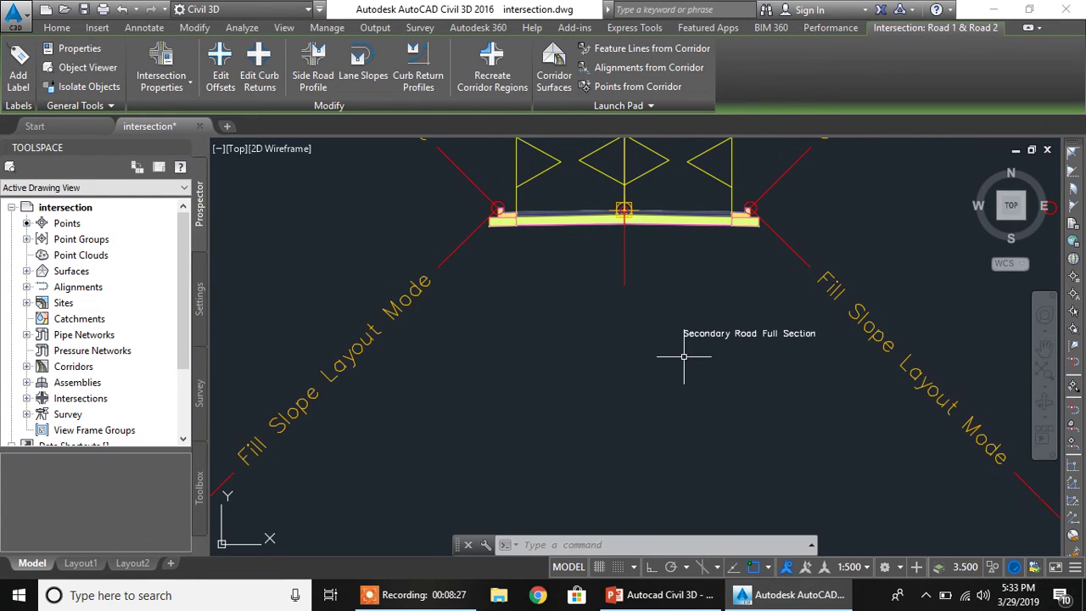
- Examine the Primary Road Full Section assembly with its lanes, curbs and cut and fill daylight slopes
scroll(685, 346, "down", 6)
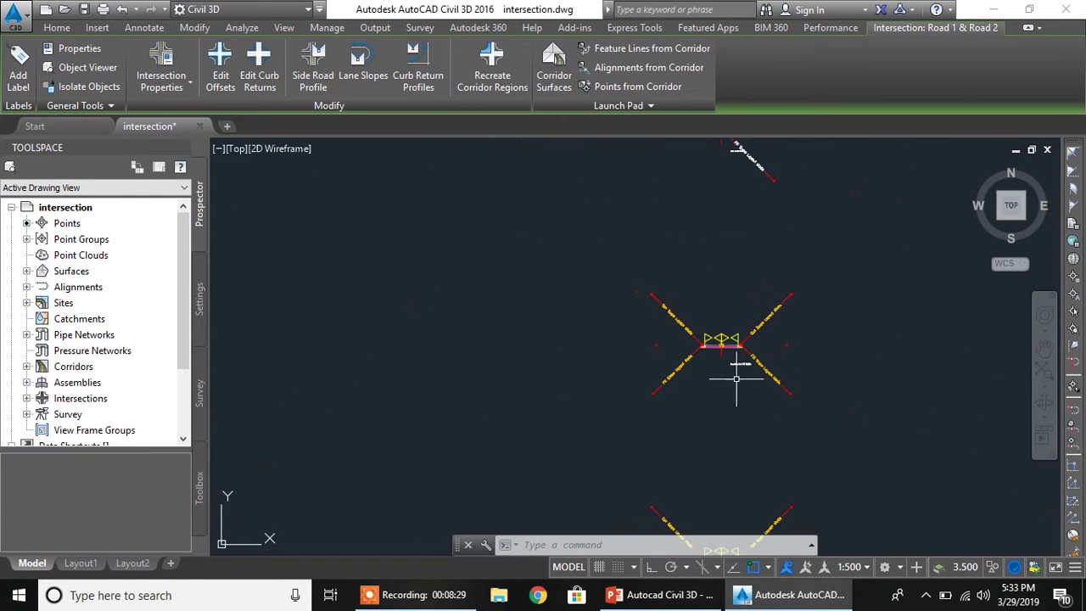
scroll(696, 339, "up", 8)
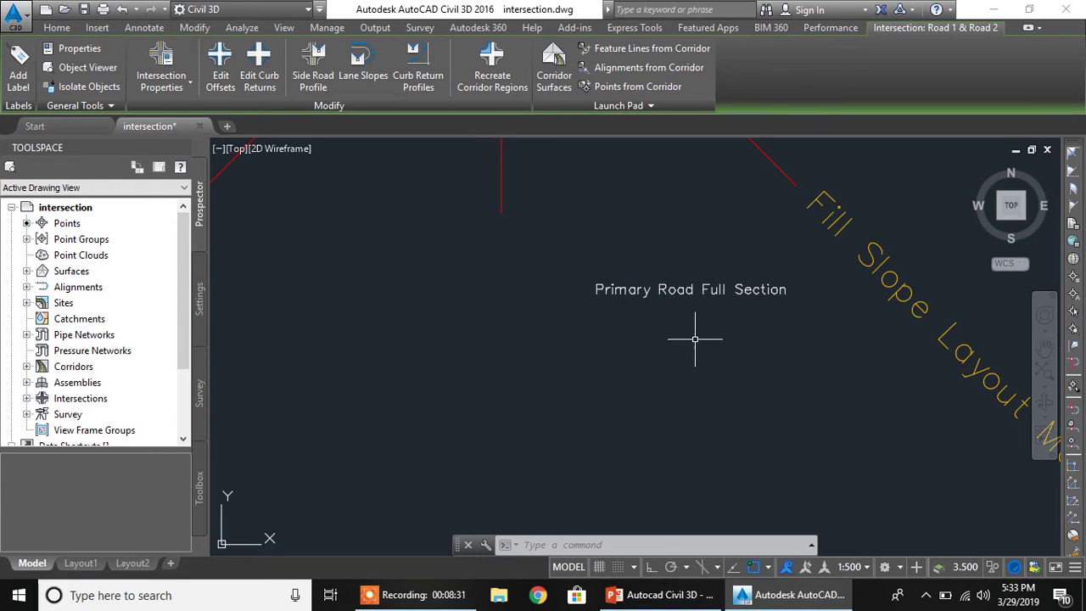
scroll(667, 256, "up", 2)
scroll(667, 251, "down", 6)
middle_click_drag(667, 251, 704, 415)
scroll(670, 355, "up", 2)
scroll(669, 355, "down", 3)
scroll(668, 378, "up", 1)
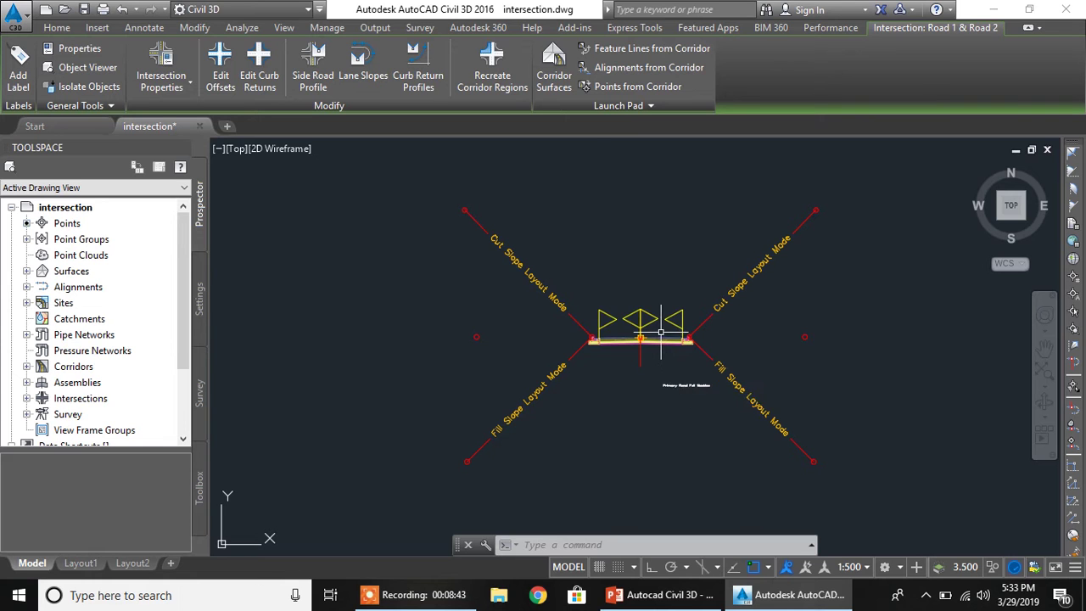
- Return to the road intersection and open its corridor in the Object Viewer
scroll(661, 333, "down", 2)
middle_click_drag(582, 368, 534, 376)
scroll(701, 366, "down", 3)
scroll(589, 424, "up", 2)
scroll(412, 376, "up", 2)
scroll(521, 328, "up", 3)
scroll(756, 303, "up", 3)
scroll(630, 400, "up", 3)
scroll(650, 393, "up", 3)
scroll(650, 307, "down", 5)
scroll(703, 359, "up", 1)
left_click(708, 249)
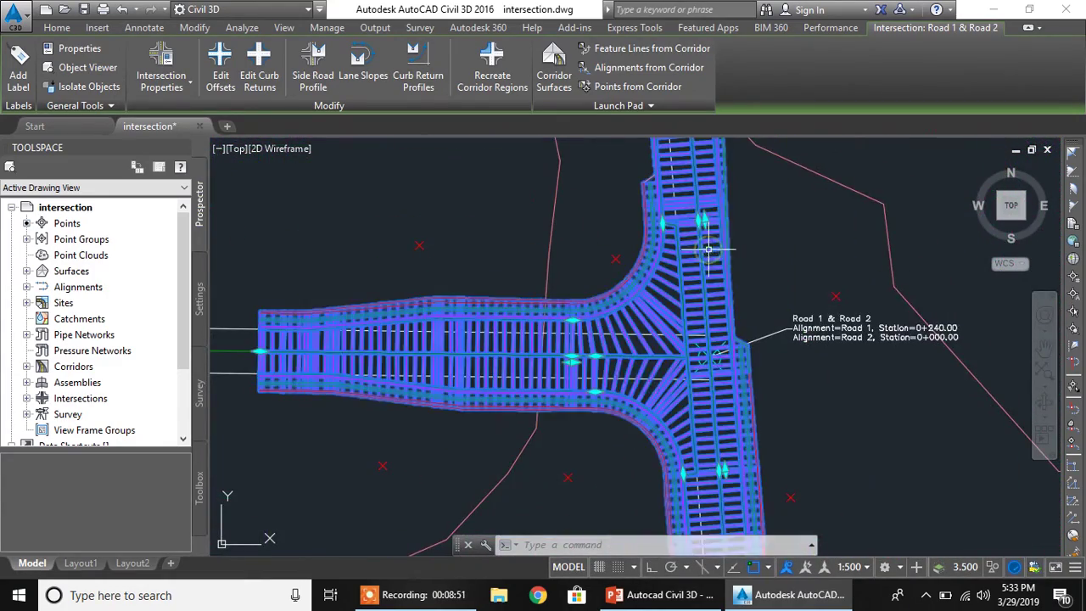
right_click(707, 249)
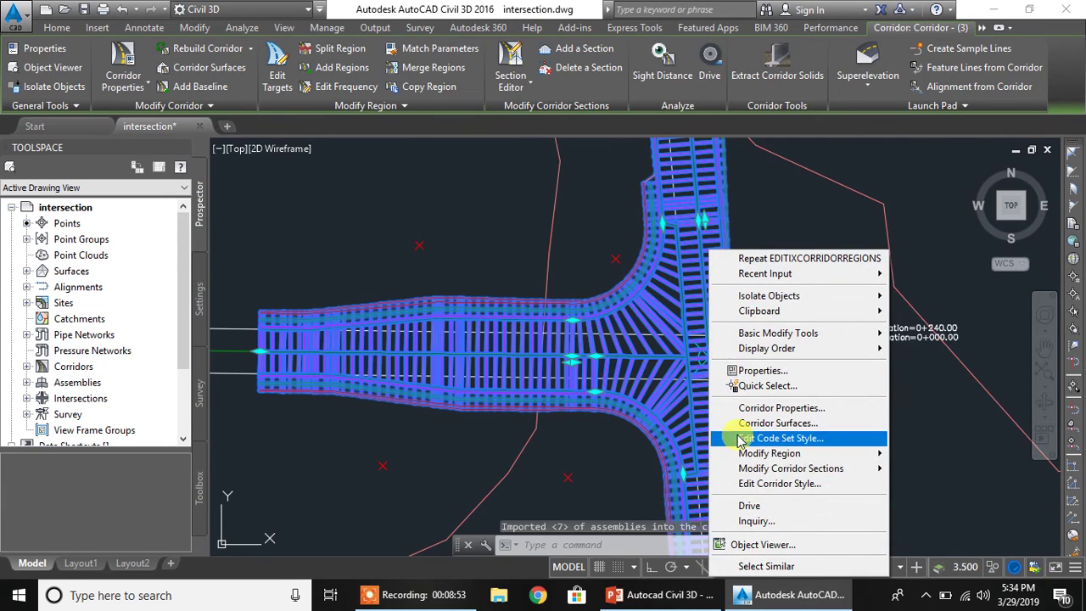
left_click(764, 544)
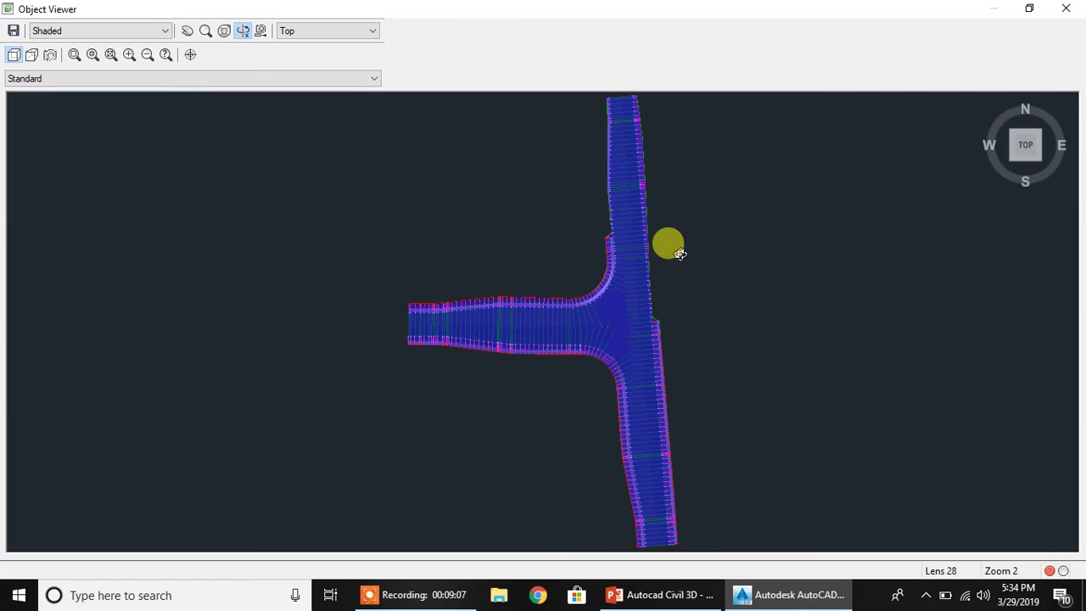
- Inspect the shaded intersection corridor in the SW Isometric view, and close the Object Viewer
left_click(353, 33)
left_click(307, 108)
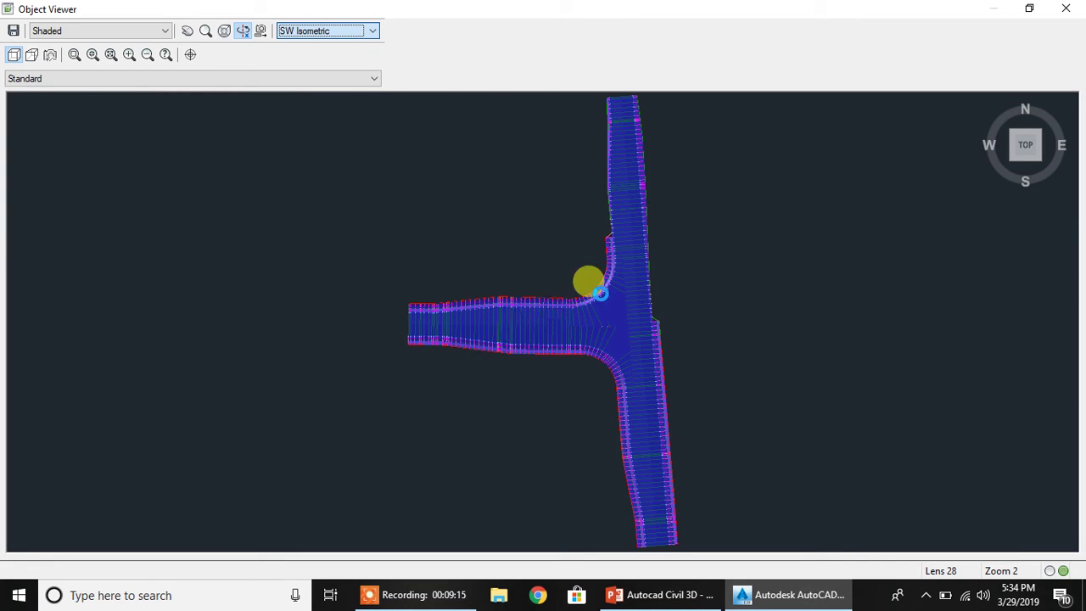
left_click(600, 294)
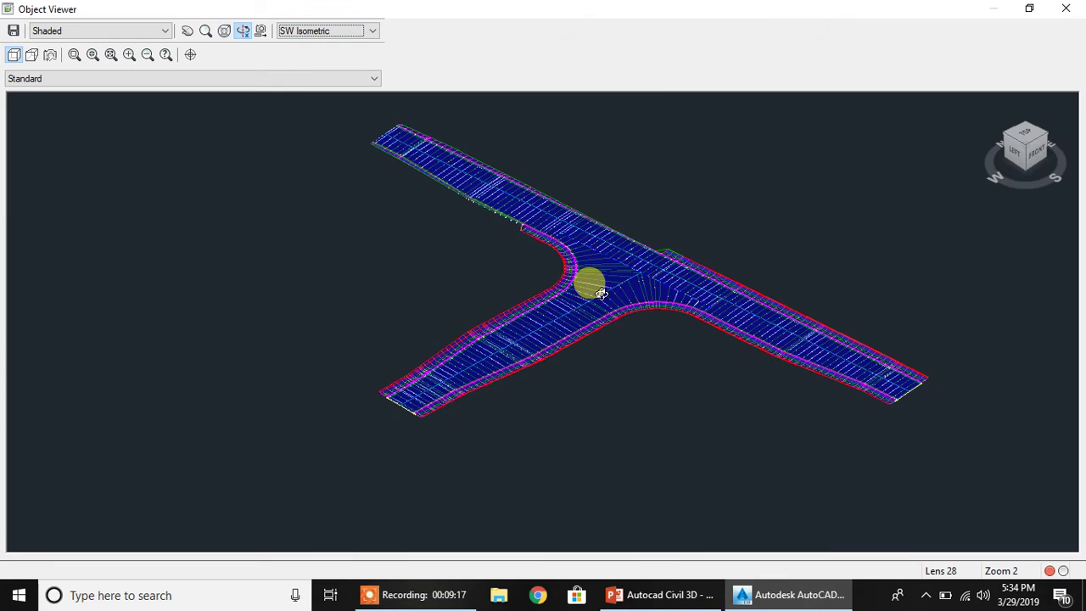
scroll(607, 278, "up", 4)
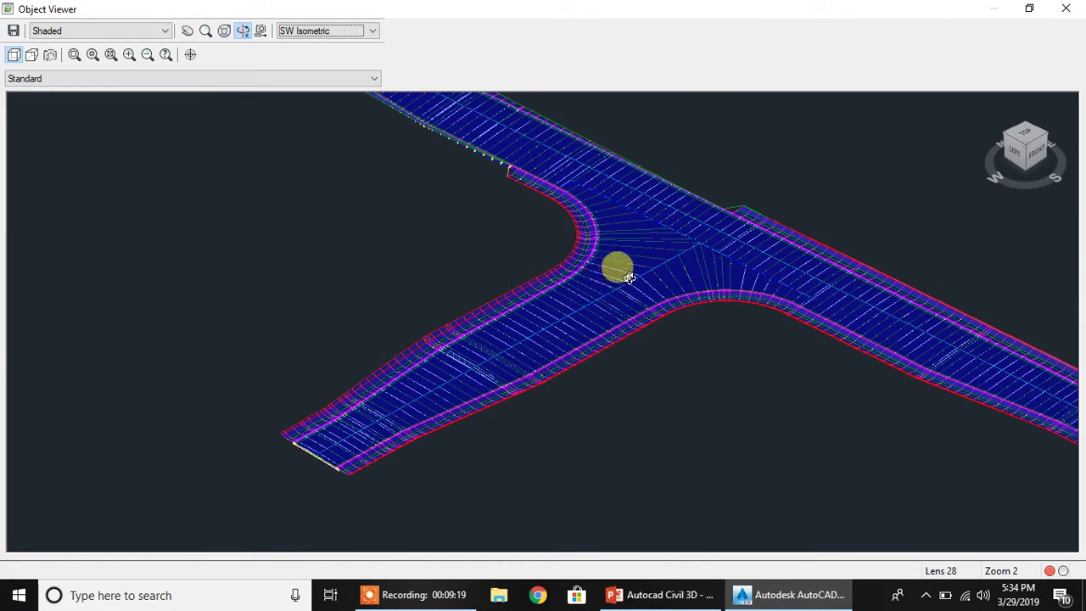
scroll(720, 234, "down", 2)
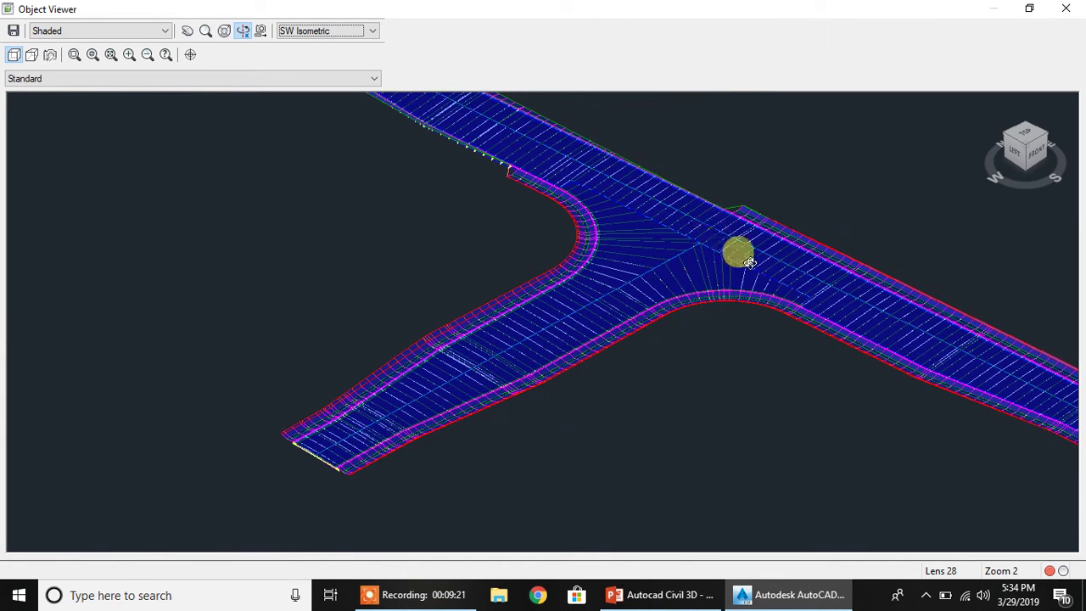
left_click_drag(642, 310, 528, 303)
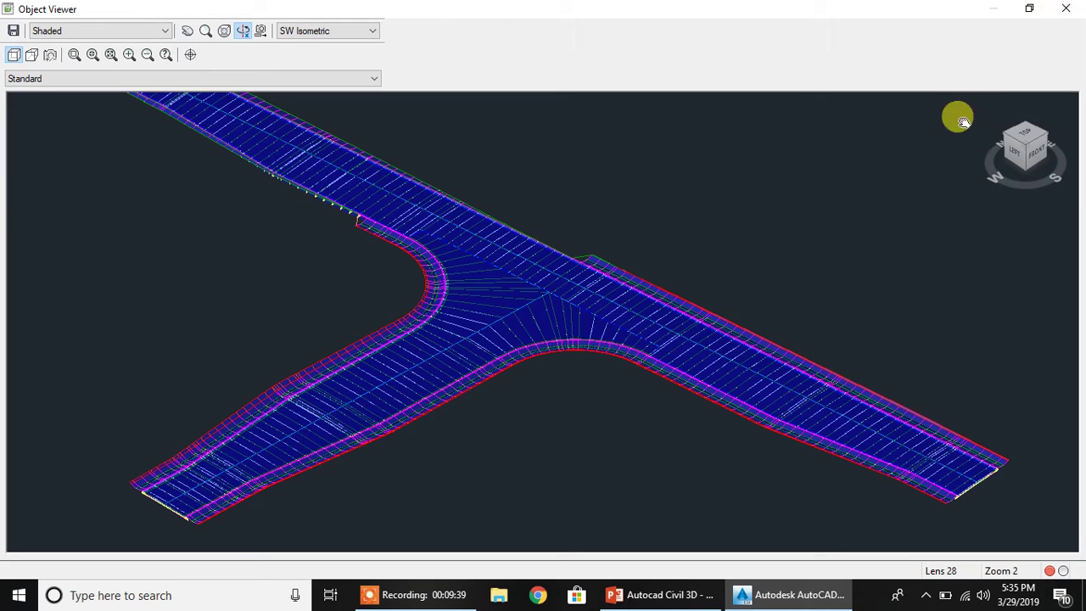
left_click(1063, 15)
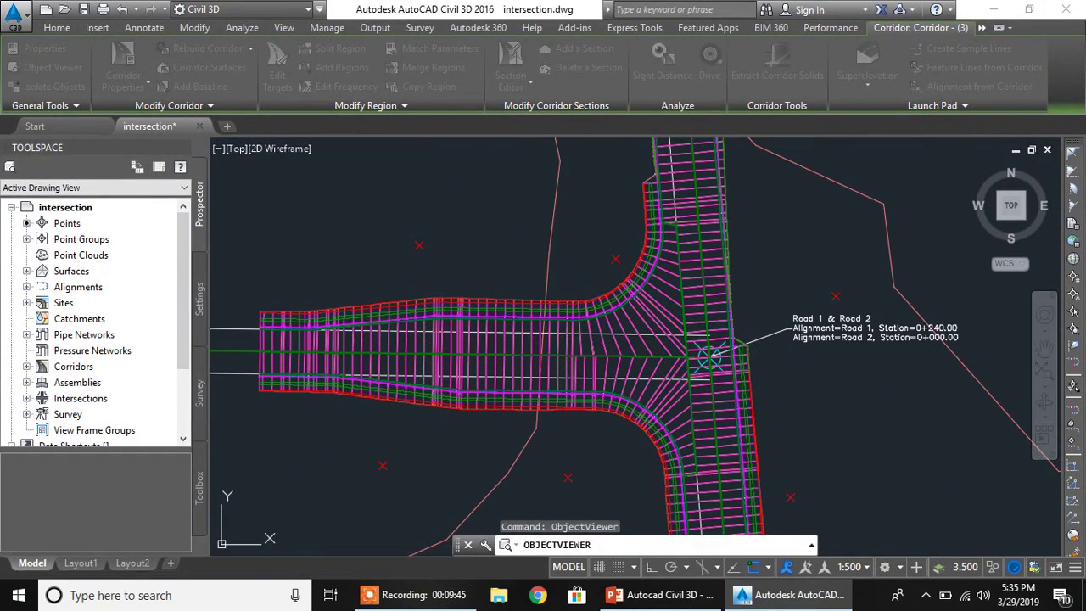
- Deselect the corridor and open the subassembly properties of the Secondary Road Full Section's right lane
left_click(770, 246)
scroll(770, 246, "down", 5)
scroll(636, 376, "up", 6)
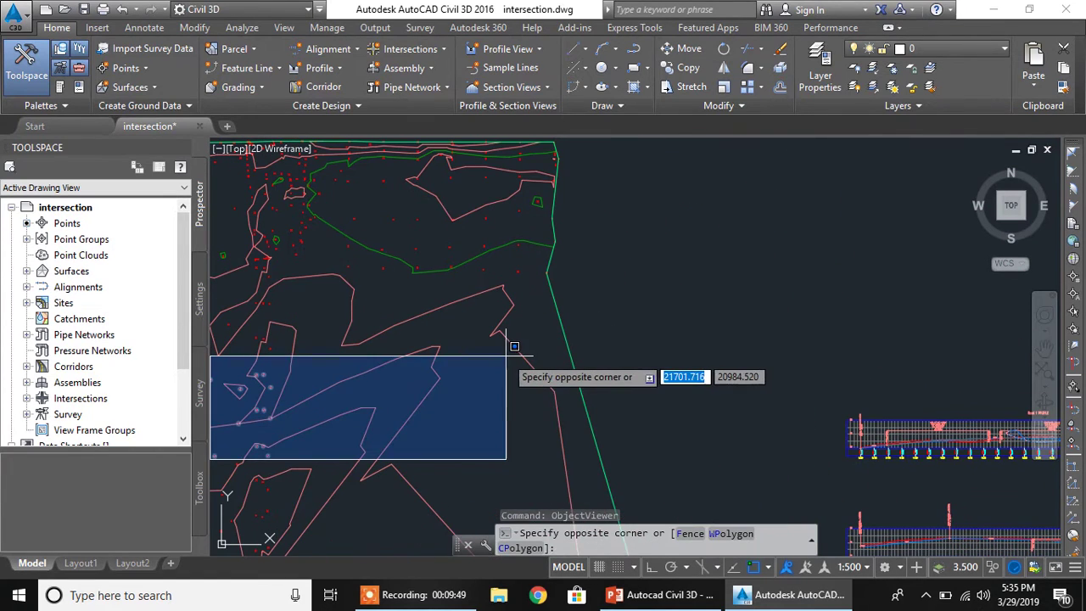
key("Escape")
scroll(650, 311, "down", 7)
scroll(649, 241, "up", 8)
middle_click_drag(692, 394, 642, 331)
scroll(664, 208, "down", 5)
scroll(635, 293, "up", 7)
scroll(634, 292, "up", 4)
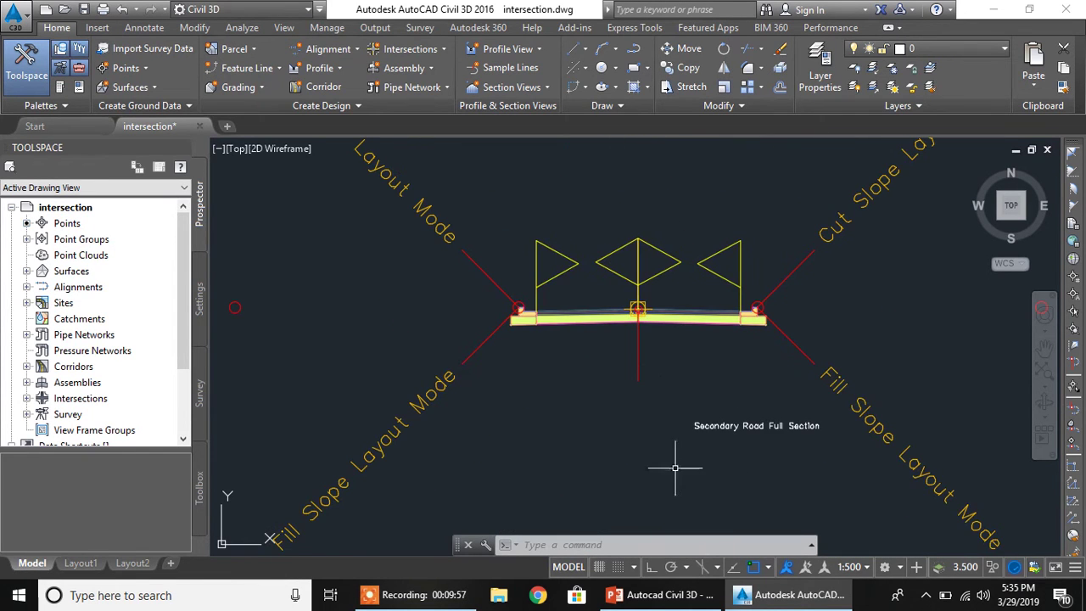
middle_click_drag(704, 370, 747, 359)
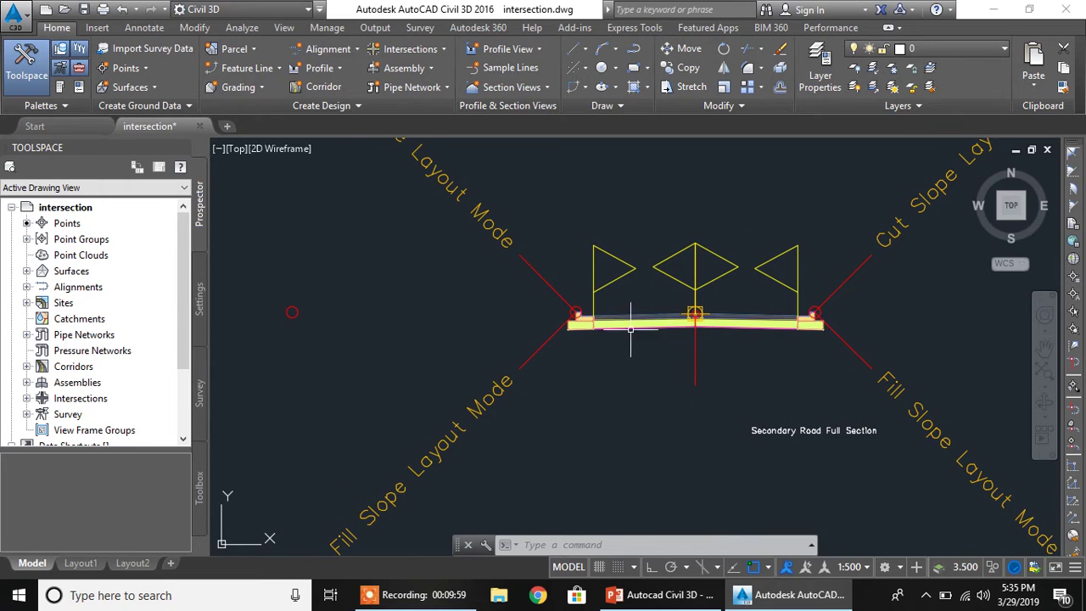
left_click(761, 316)
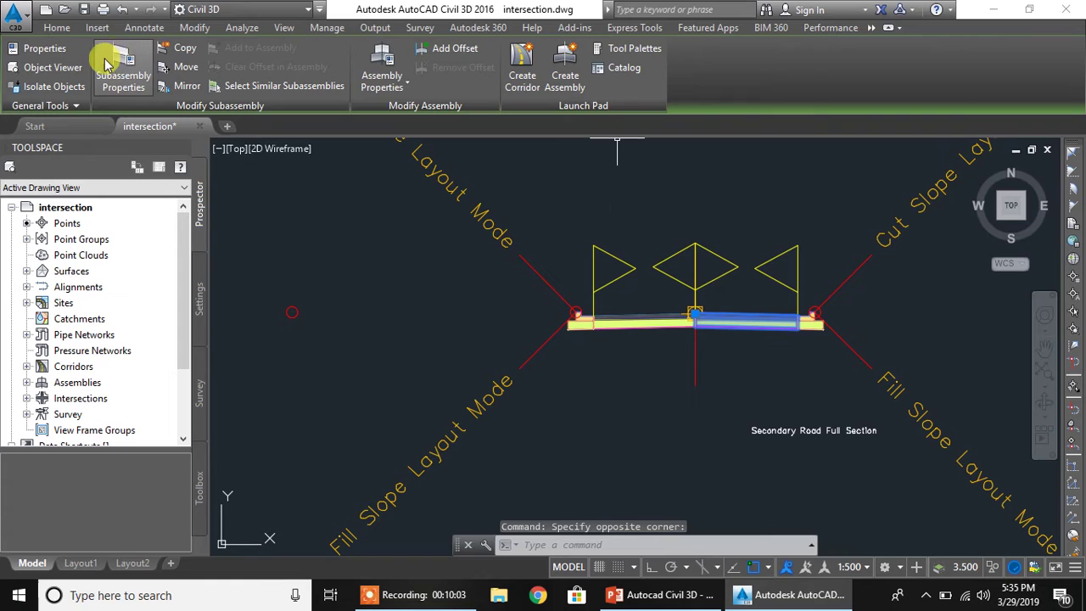
left_click(123, 85)
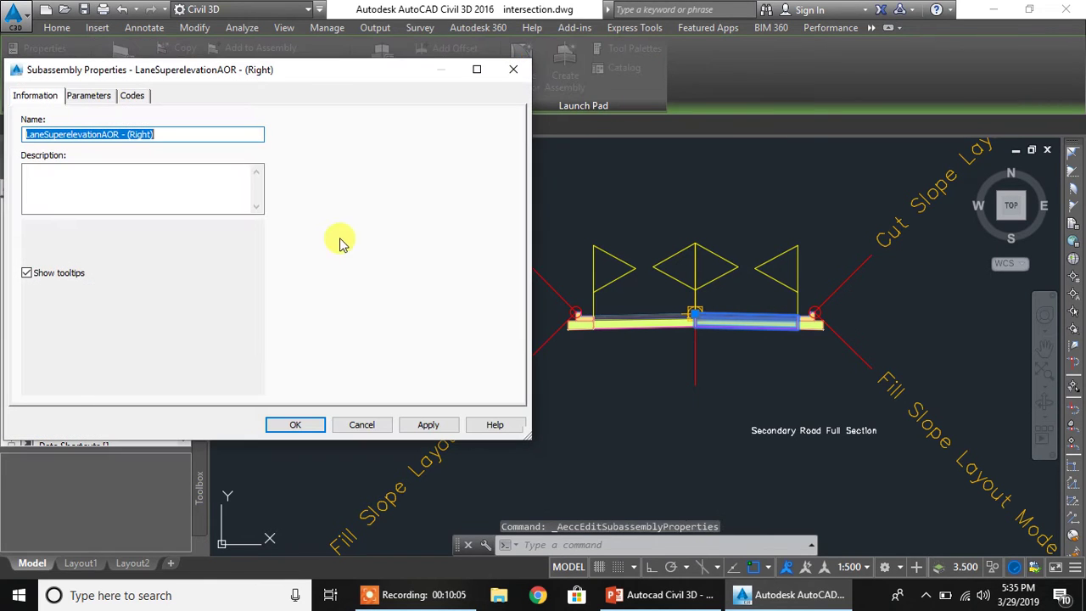
- Review the right lane subassembly's input parameters, from Side and Width down to Outside Point Code
left_click(88, 96)
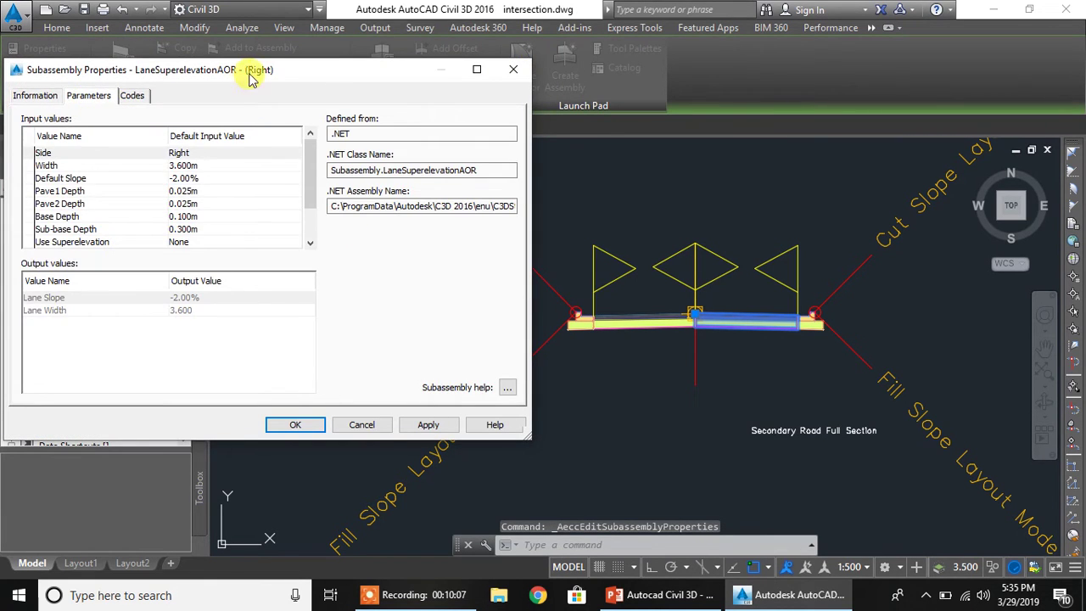
left_click_drag(251, 78, 318, 69)
mouse_move(381, 151)
left_mouse_down()
mouse_move(381, 167)
mouse_move(382, 150)
left_mouse_up()
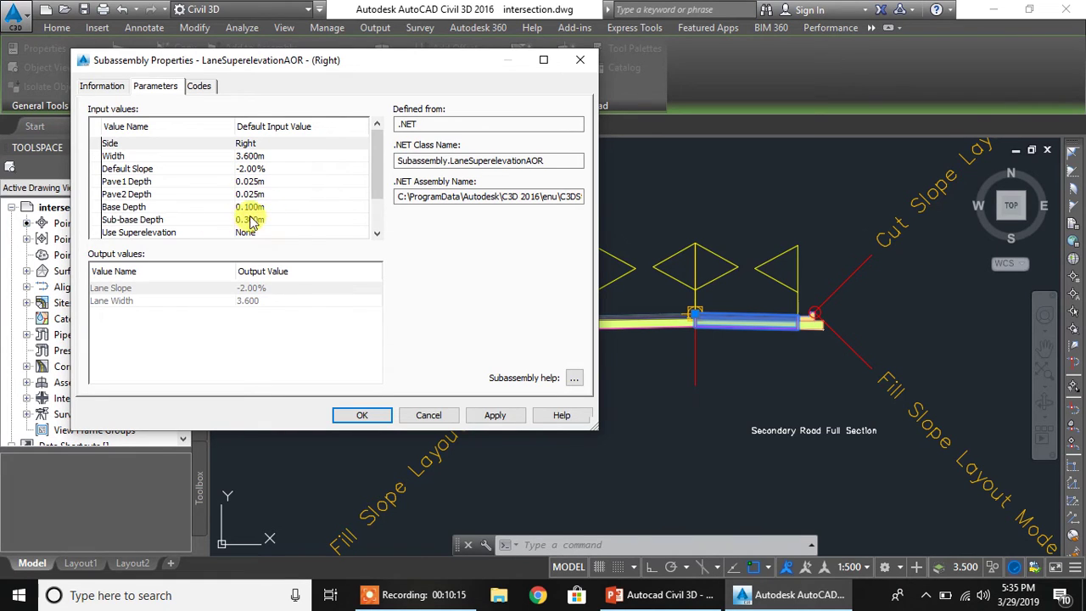
left_click_drag(375, 160, 379, 195)
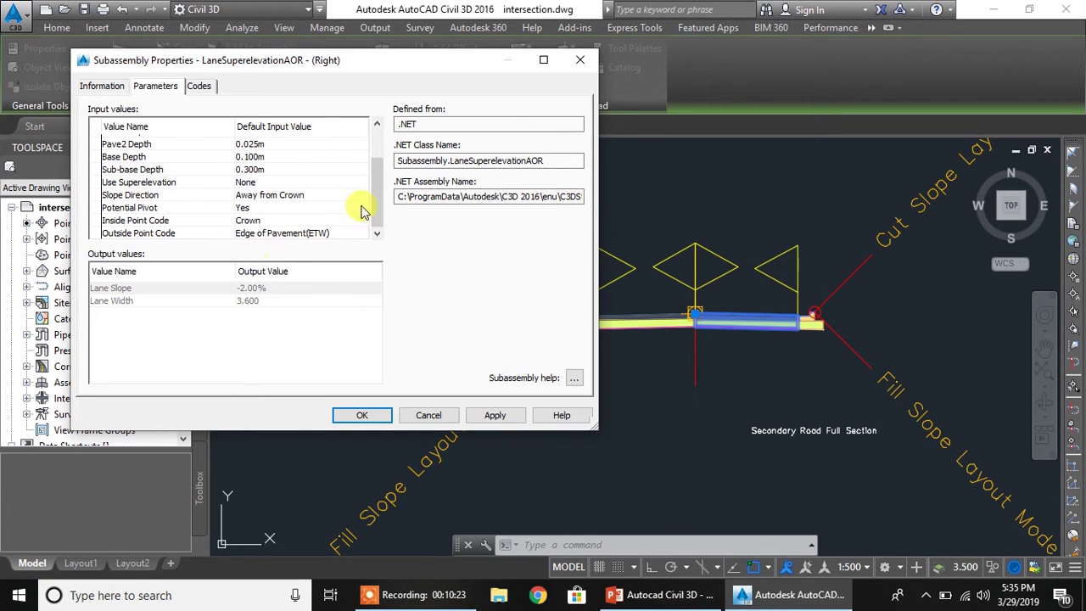
- Finish reviewing the right lane's input parameters, close its properties without changes, and deselect the lane
left_click_drag(379, 212, 378, 146)
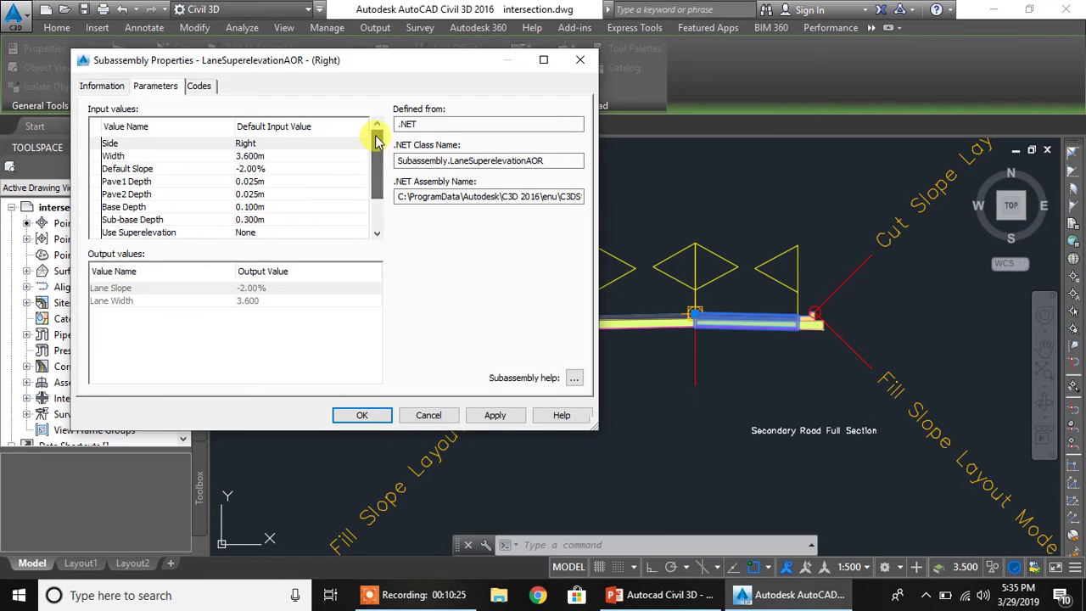
left_click(434, 418)
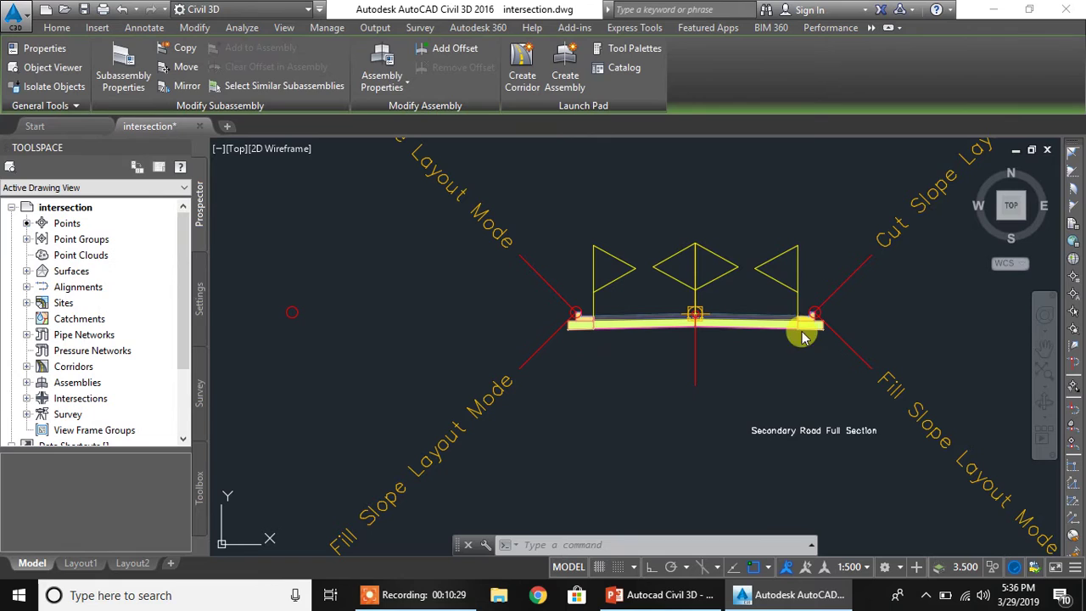
left_click(747, 326)
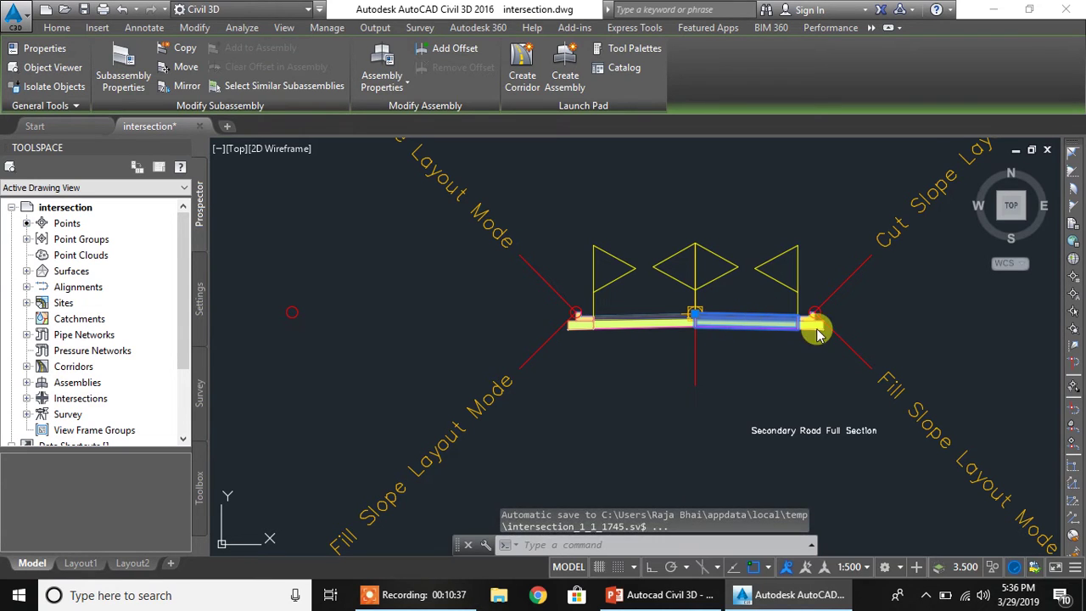
scroll(820, 326, "up", 2)
key("Escape")
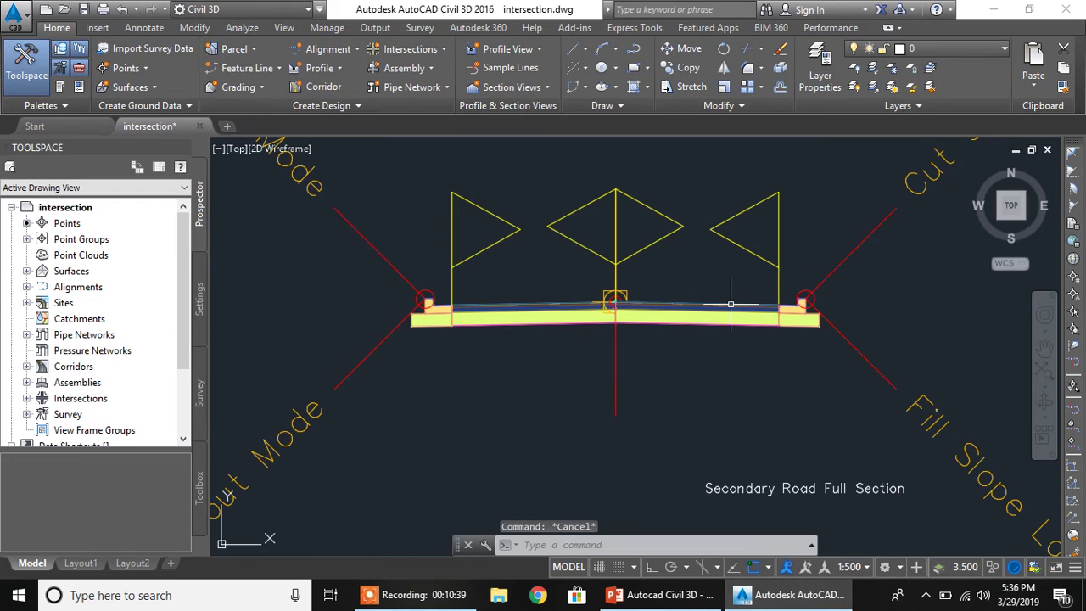
- Open the subassembly properties of the right curb and gutter in the Secondary Road Full Section and review its input parameters
scroll(735, 341, "up", 5)
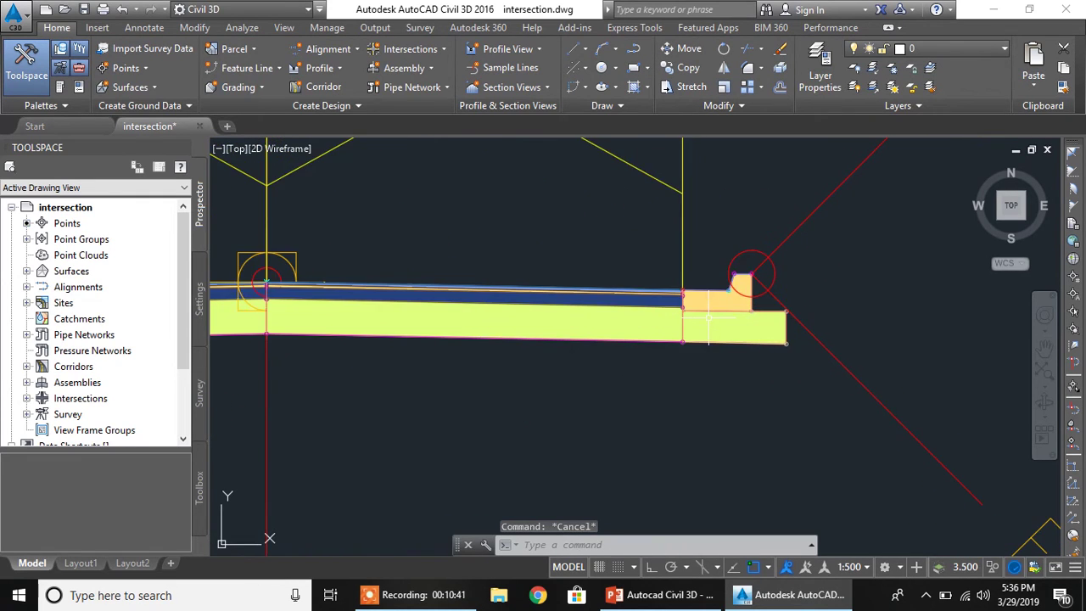
scroll(677, 356, "down", 5)
scroll(667, 322, "up", 5)
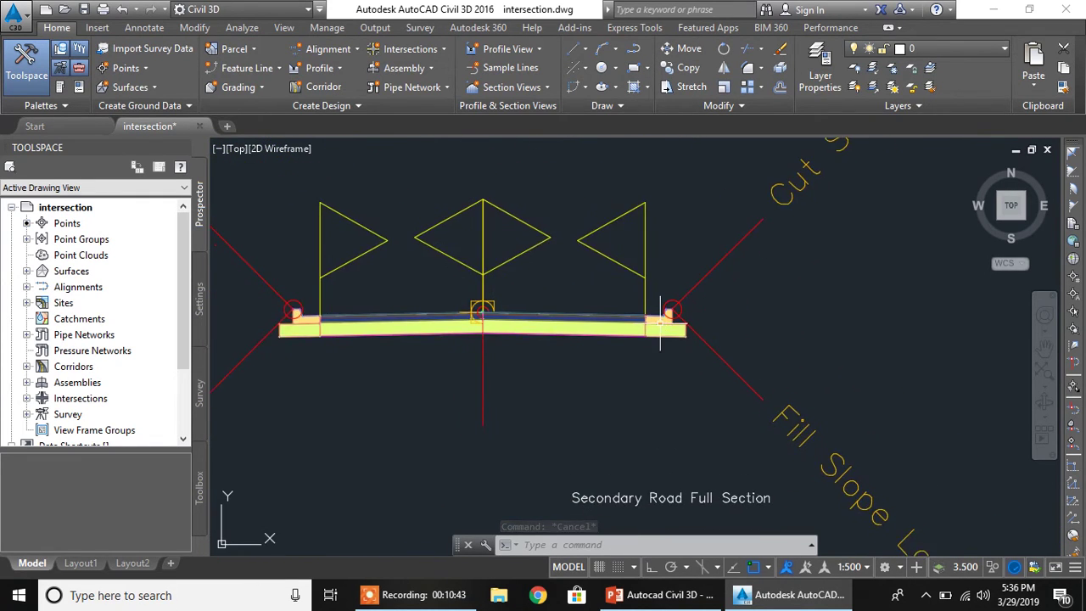
left_click(659, 309)
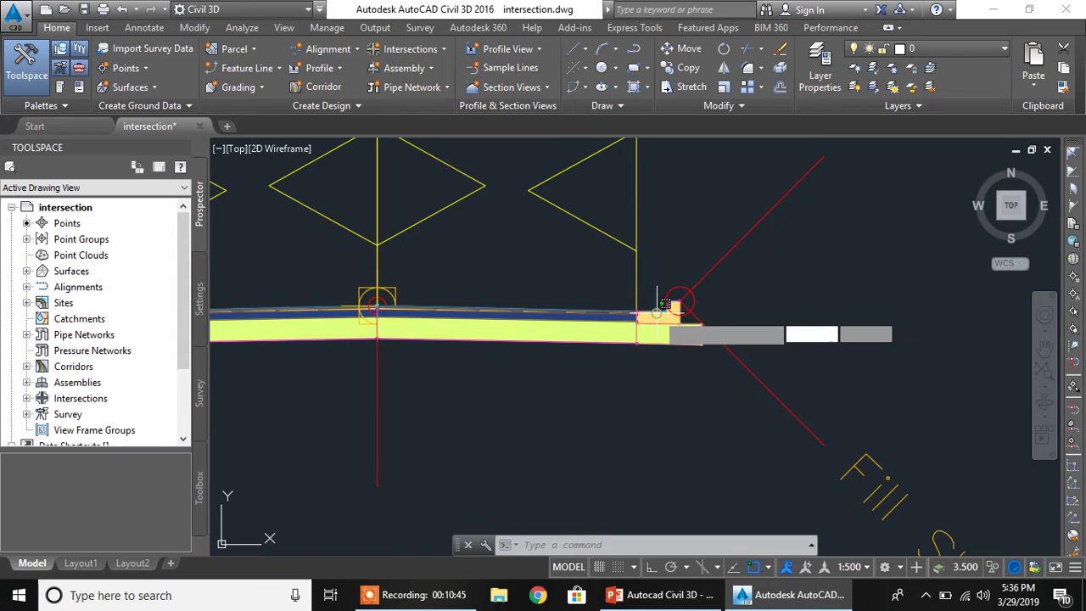
left_click(891, 343)
left_click(125, 78)
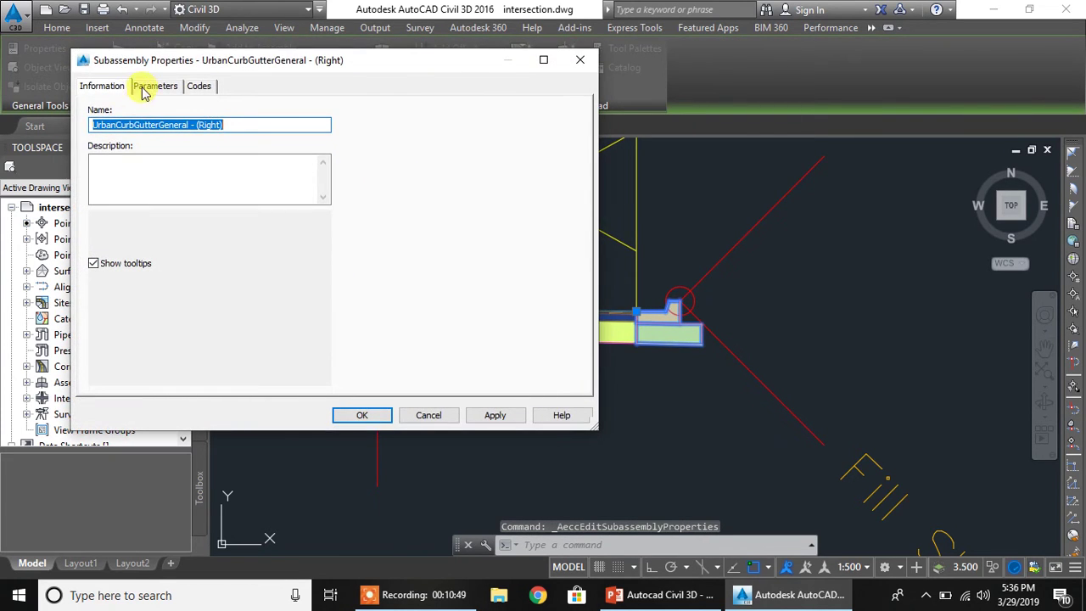
left_click(150, 87)
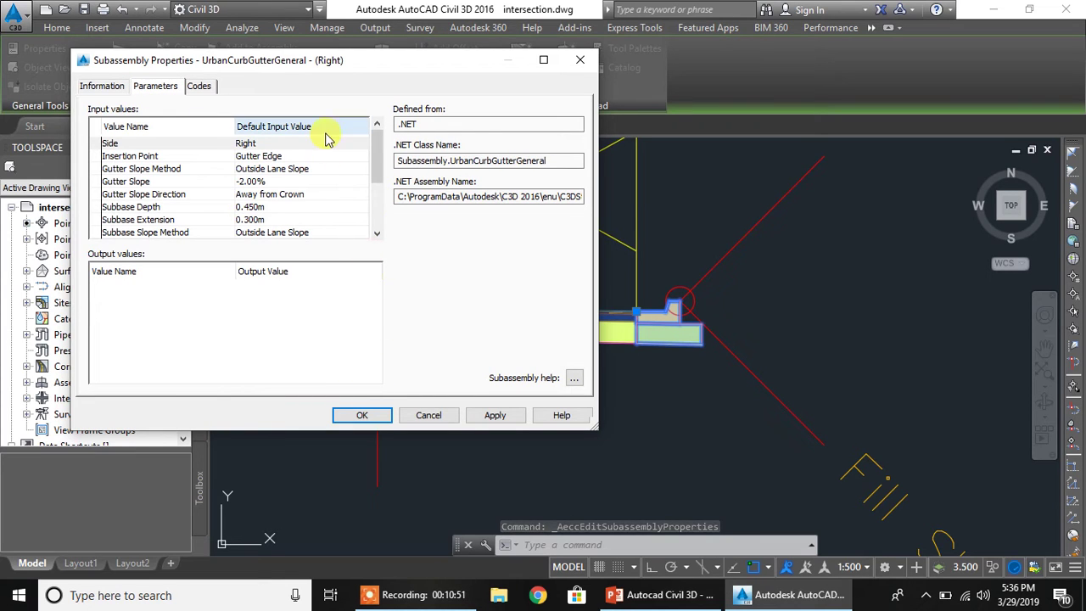
mouse_move(373, 160)
left_mouse_down()
mouse_move(376, 218)
mouse_move(376, 150)
left_mouse_up()
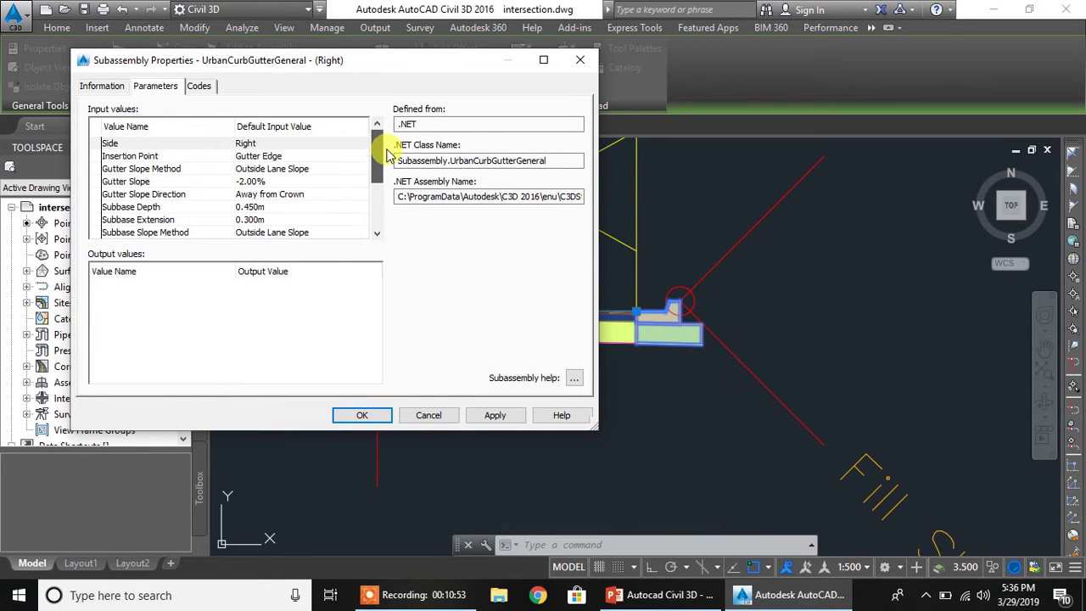
- Read the UrbanCurbGutterGeneral subassembly help, including its diagram and input parameters, and close the help and properties
left_click(573, 379)
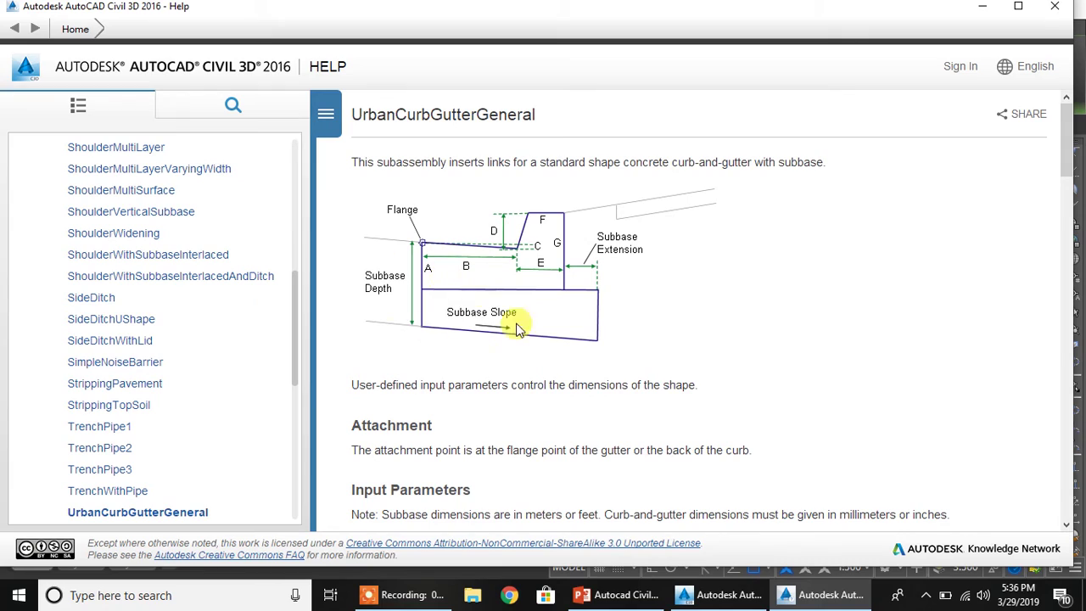
scroll(543, 313, "down", 6)
scroll(529, 340, "up", 6)
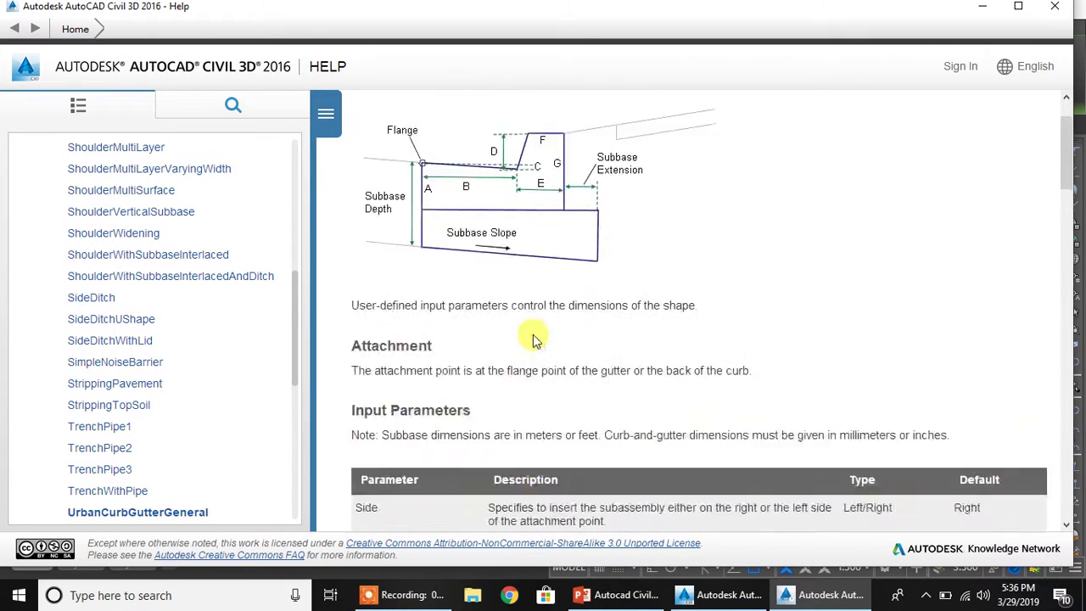
left_click(1066, 9)
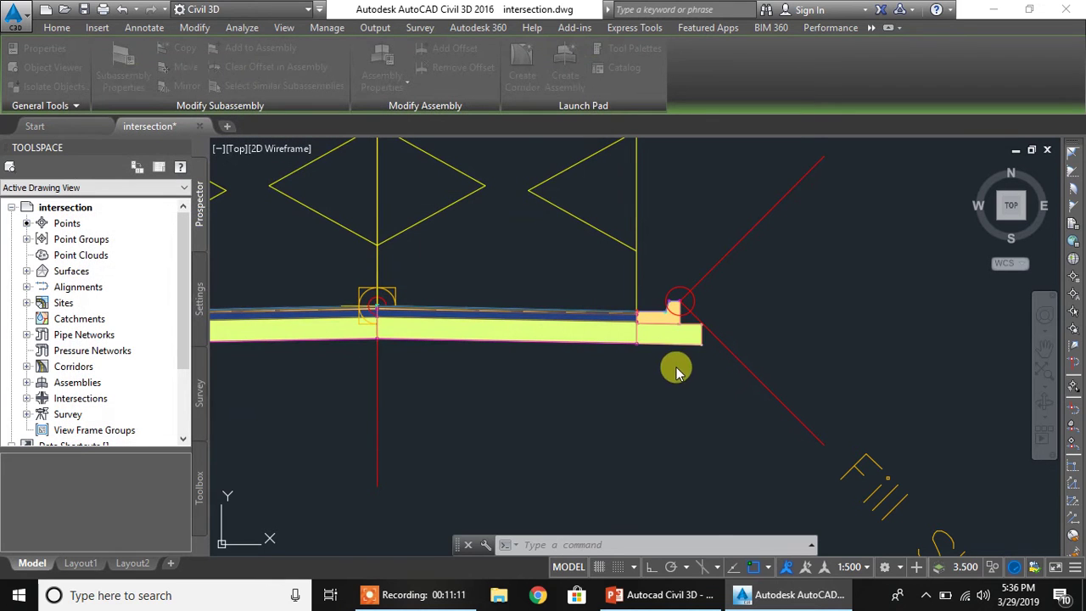
- Display the Metric Basic subassemblies in the tool palettes with the right curb of the Secondary Road Full Section in view
scroll(674, 352, "down", 3)
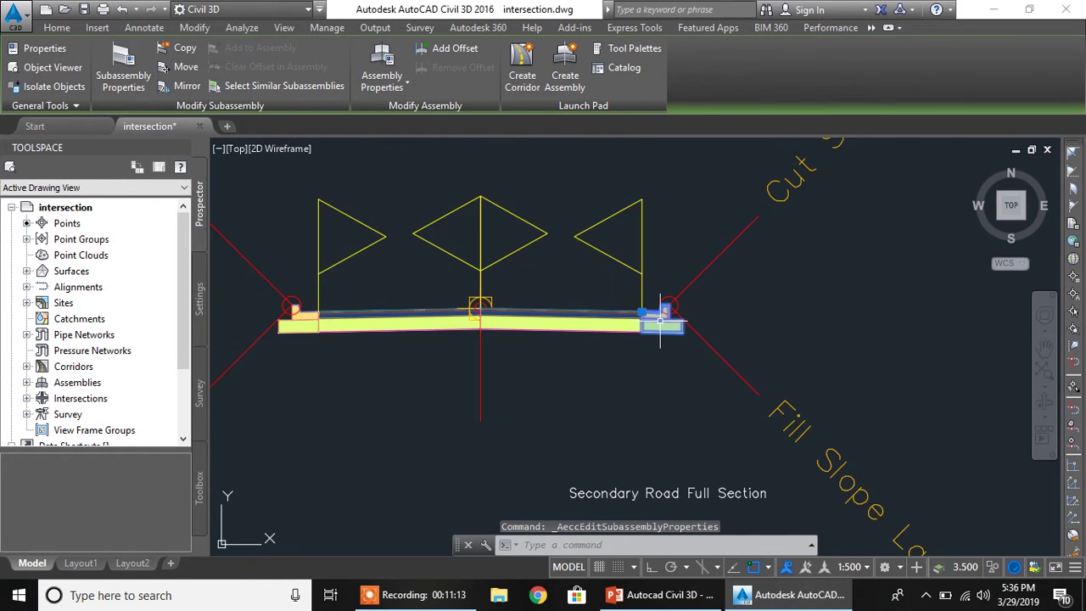
scroll(713, 361, "up", 3)
scroll(714, 361, "up", 2)
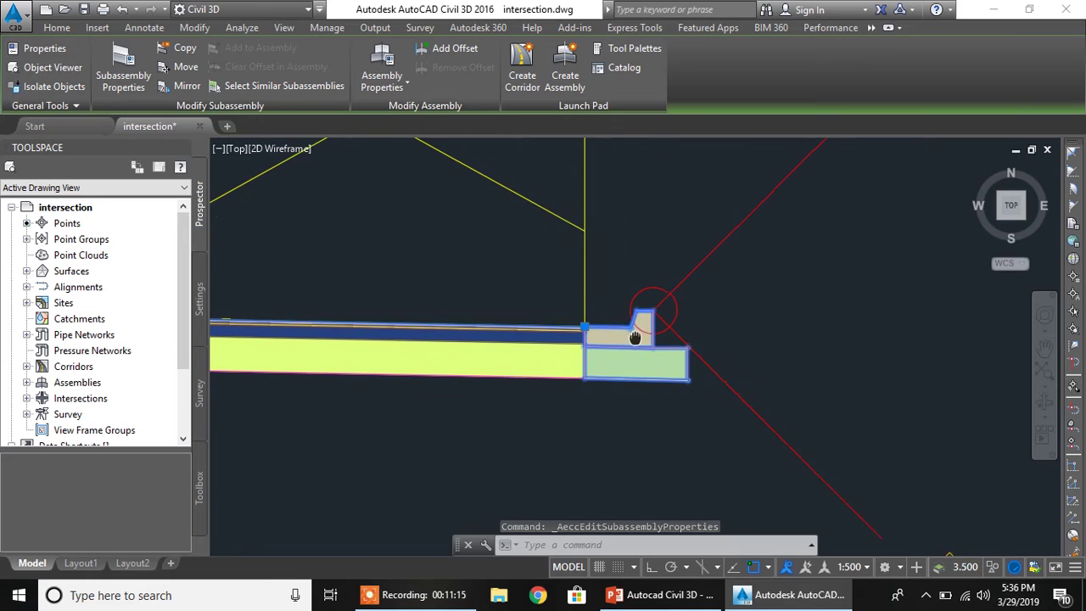
left_click(57, 27)
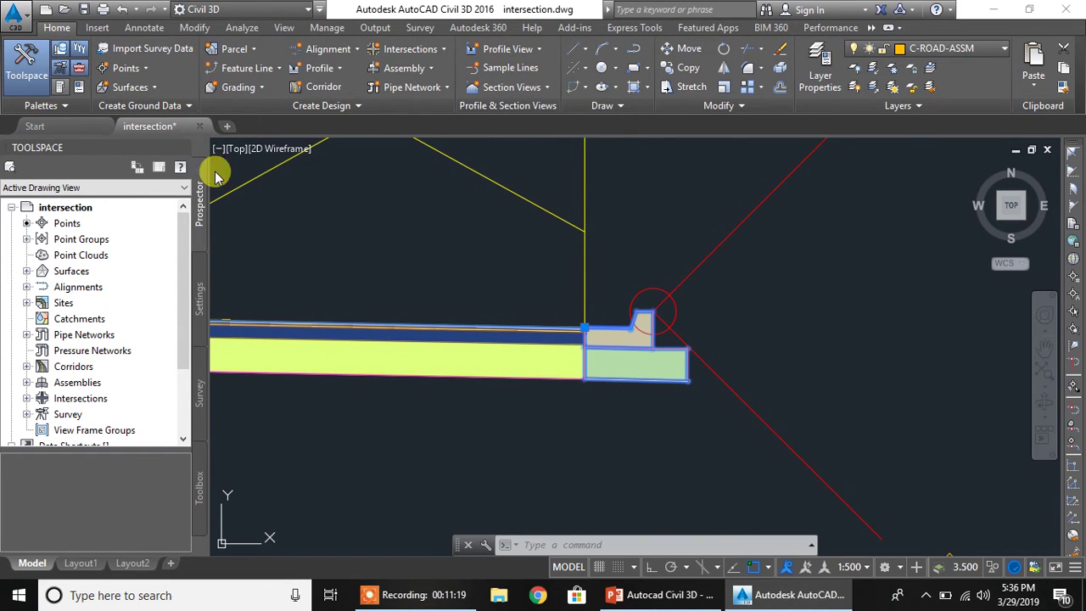
left_click(58, 88)
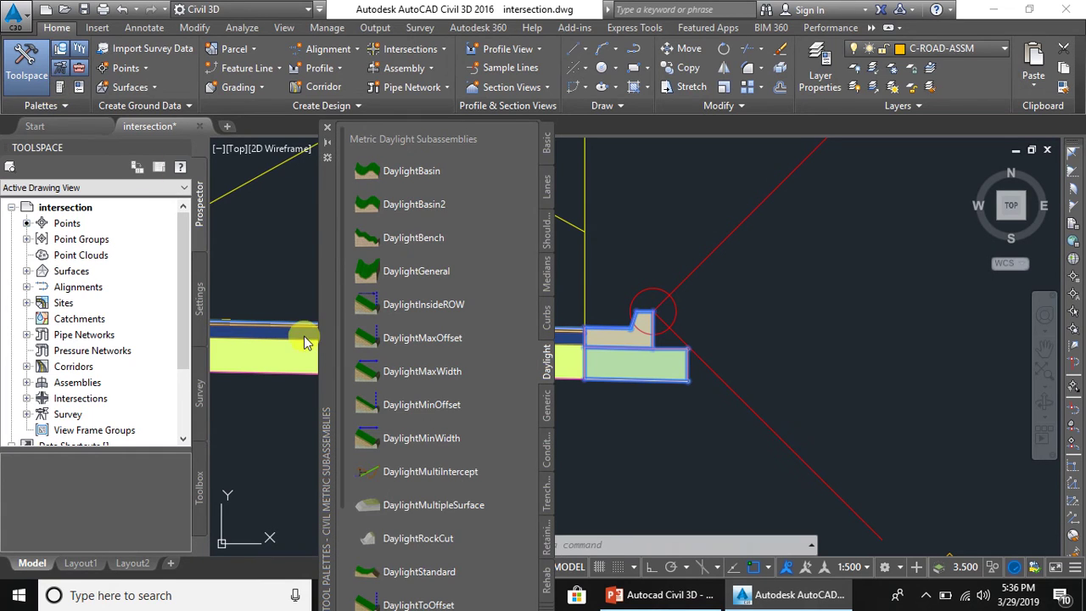
left_click(549, 144)
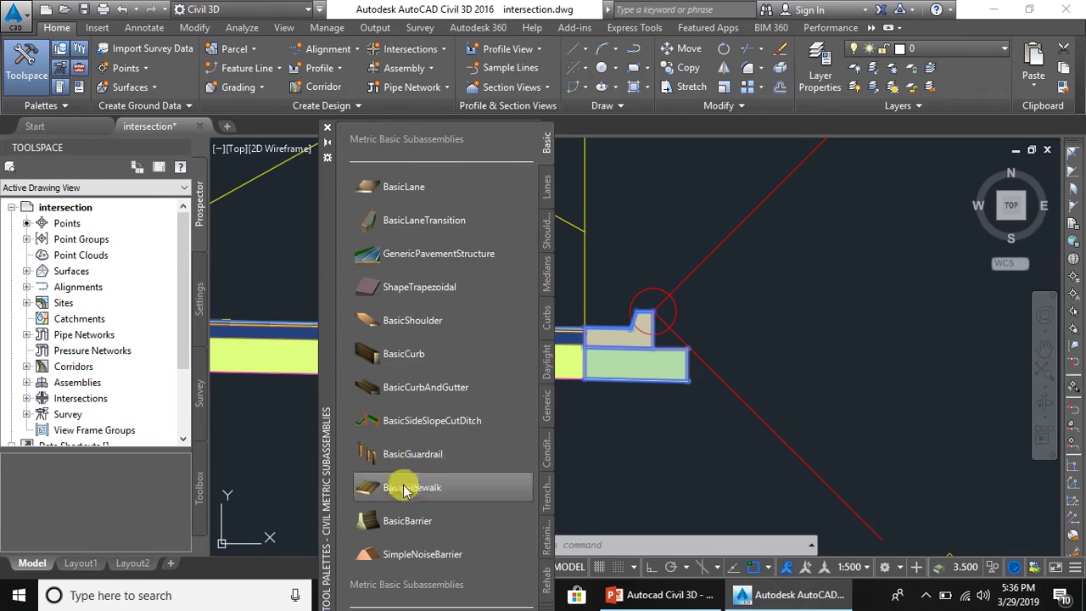
- Attach a right-side BasicSidewalk with a width of 1.5 m to the top back point of the right curb
left_click(431, 492)
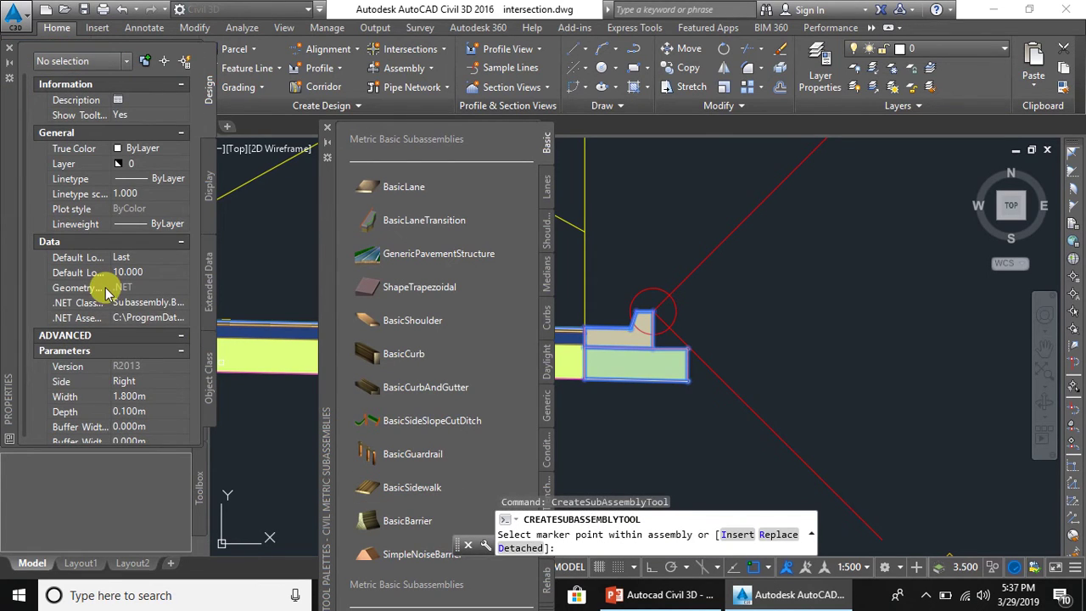
scroll(107, 291, "down", 2)
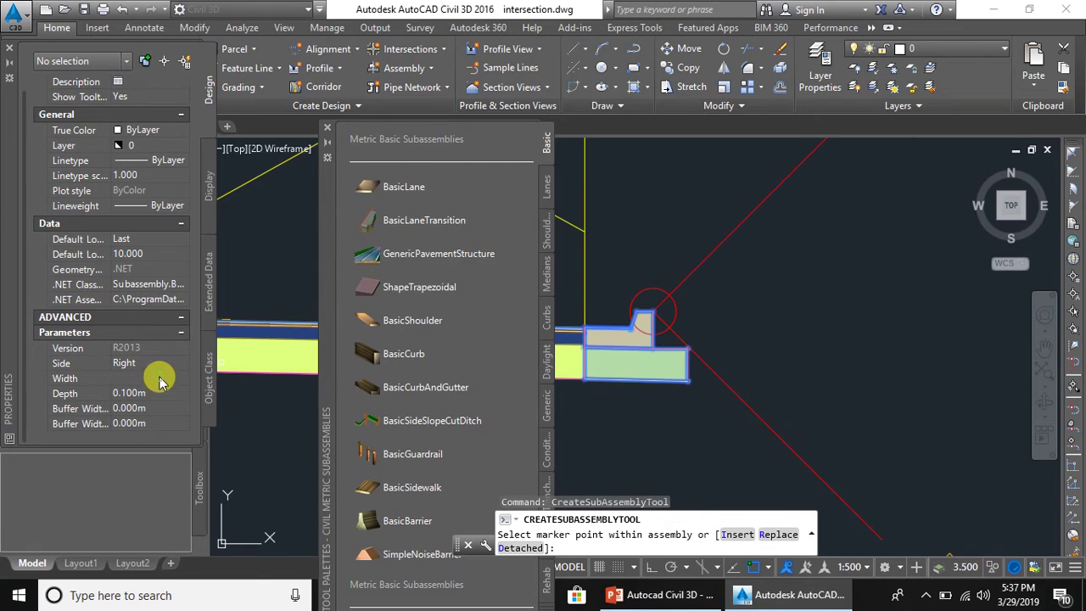
left_click(160, 378)
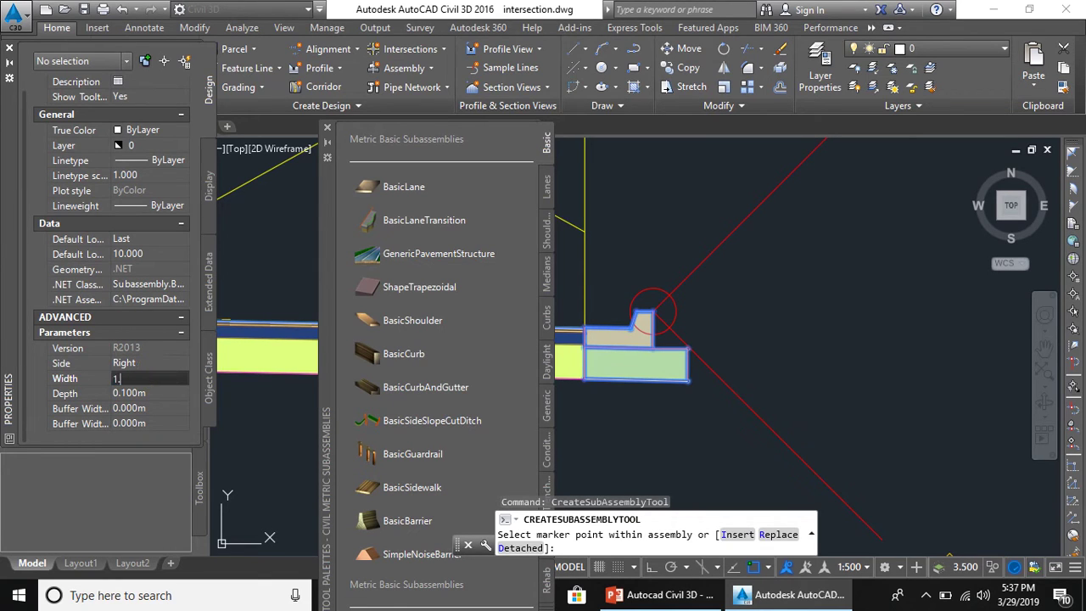
left_click(159, 394)
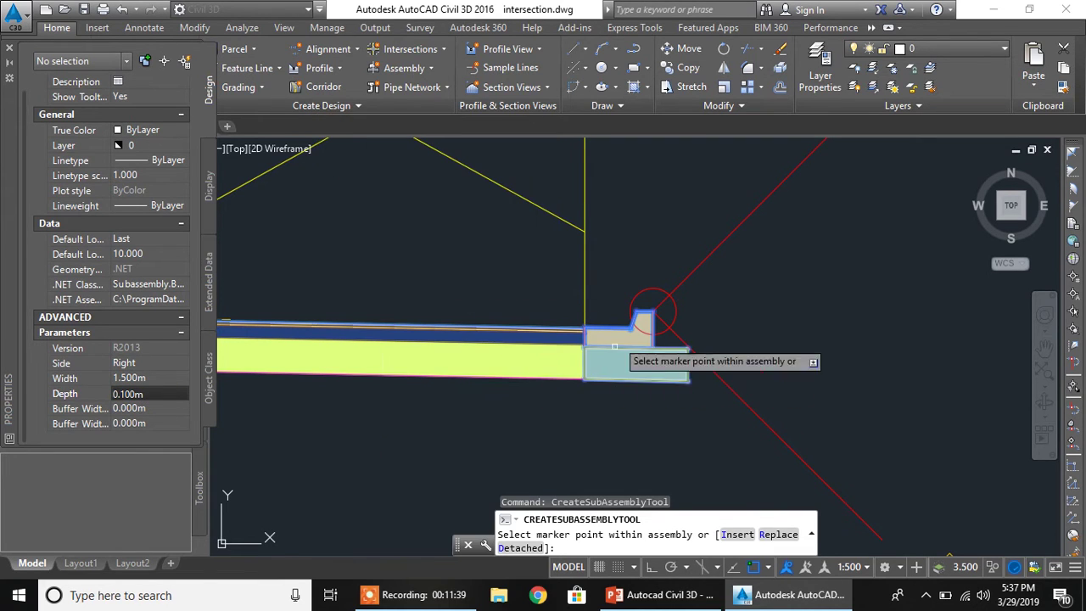
scroll(655, 298, "up", 5)
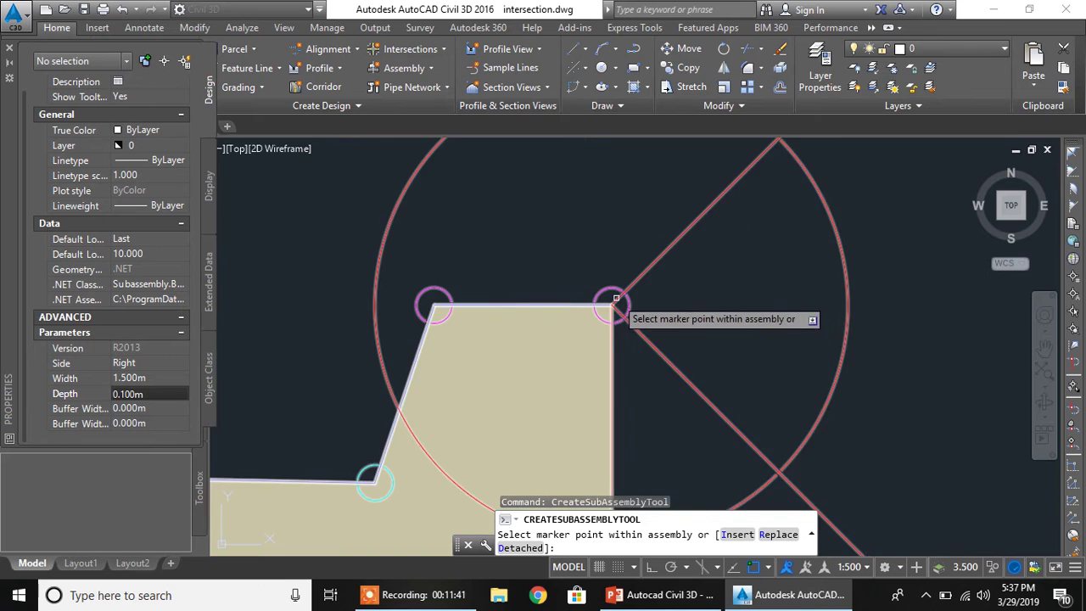
scroll(636, 305, "down", 4)
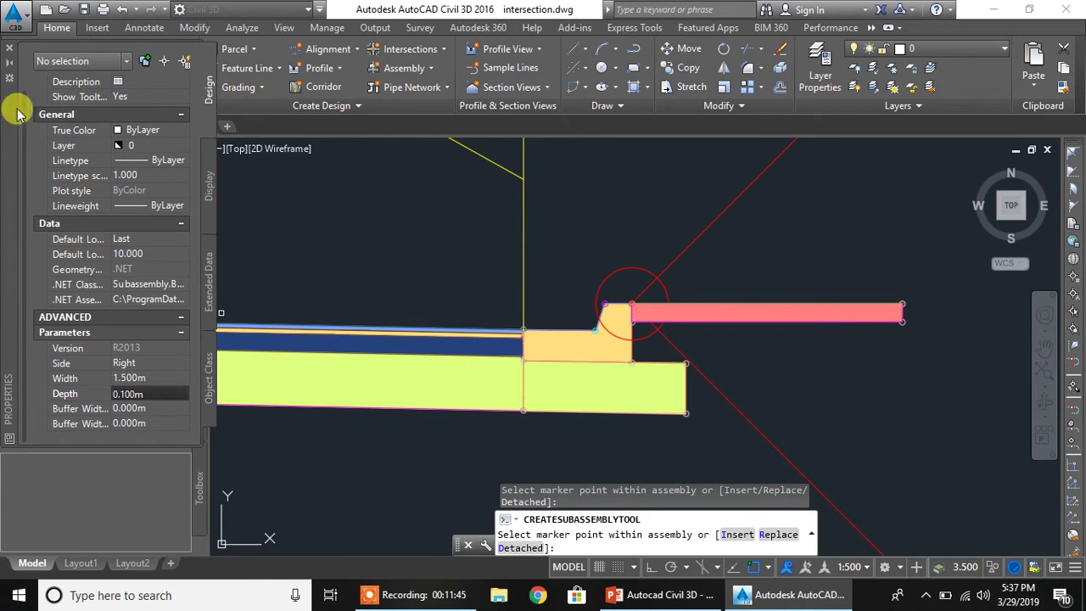
left_click(11, 54)
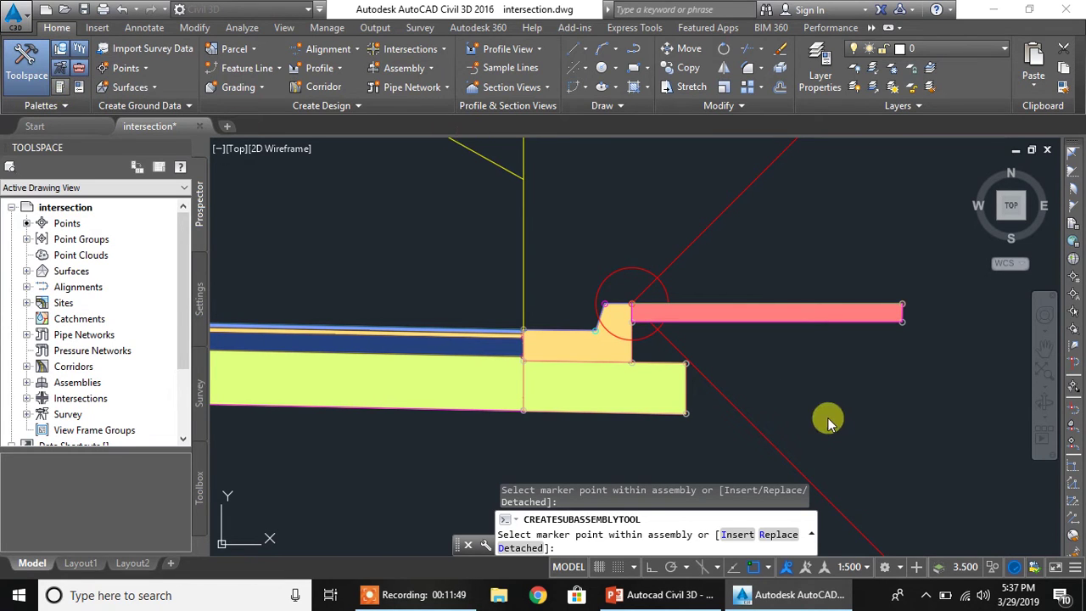
- Attach a right-side BasicCurb with its default dimensions to the sidewalk's outer top point and end subassembly placement
key("ctrl+3")
mouse_move(413, 296)
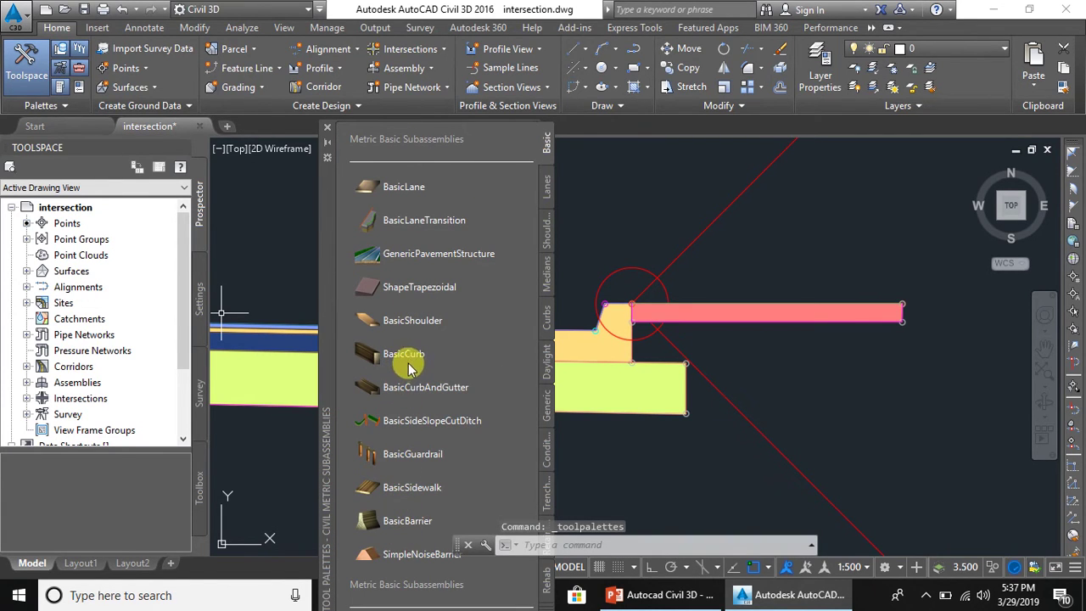
left_click(497, 359)
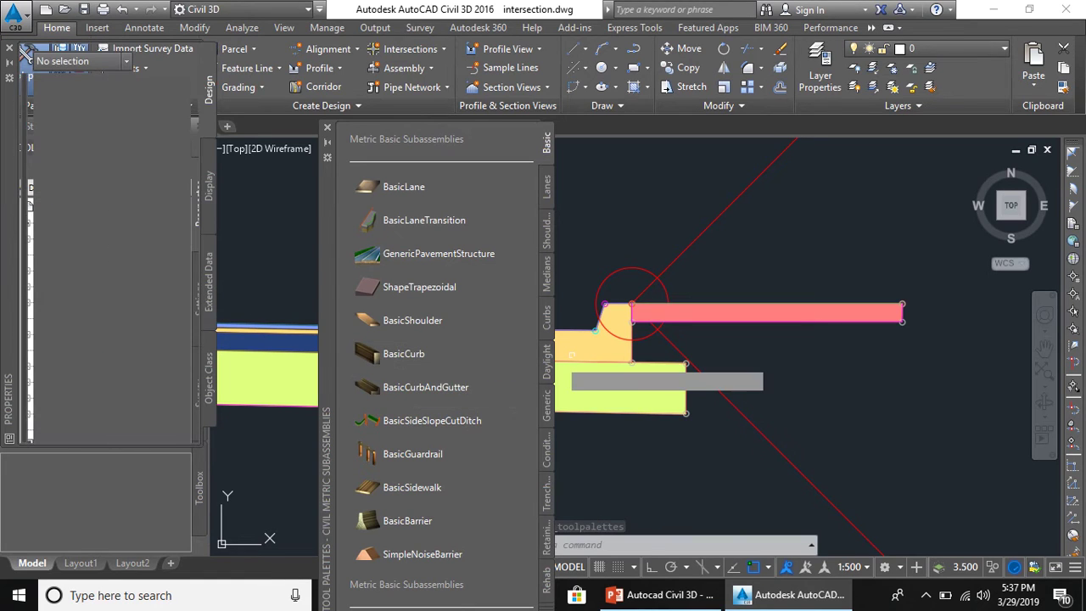
scroll(114, 368, "down", 3)
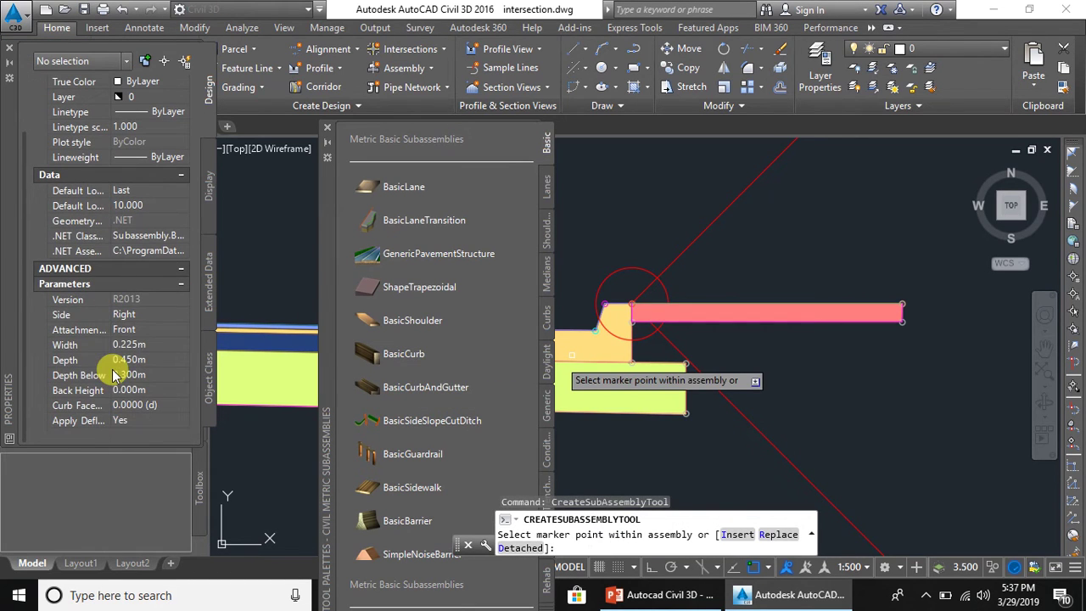
scroll(901, 301, "up", 2)
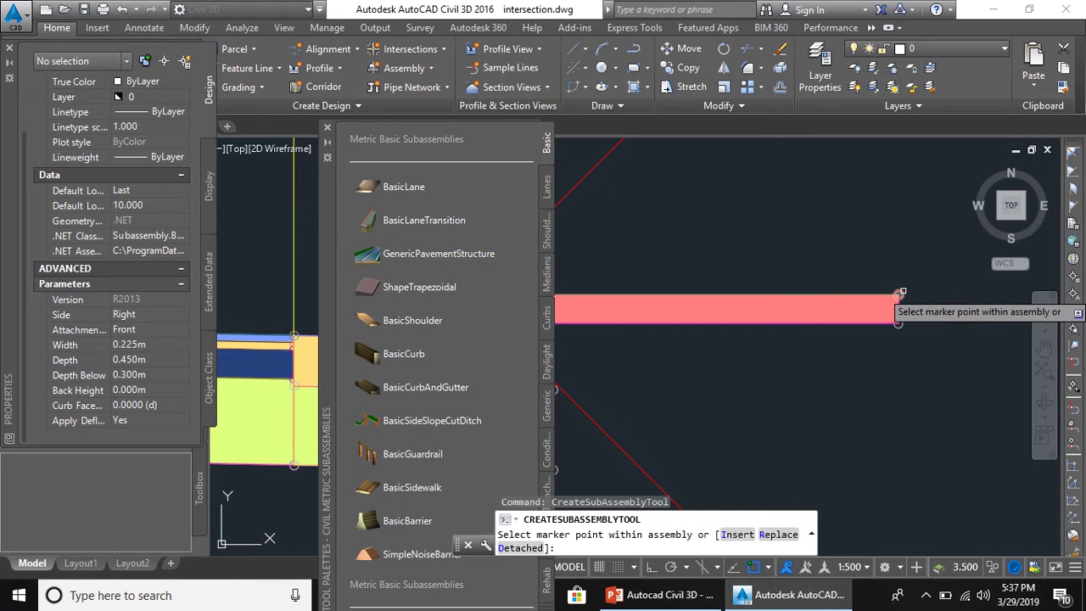
left_click(900, 294)
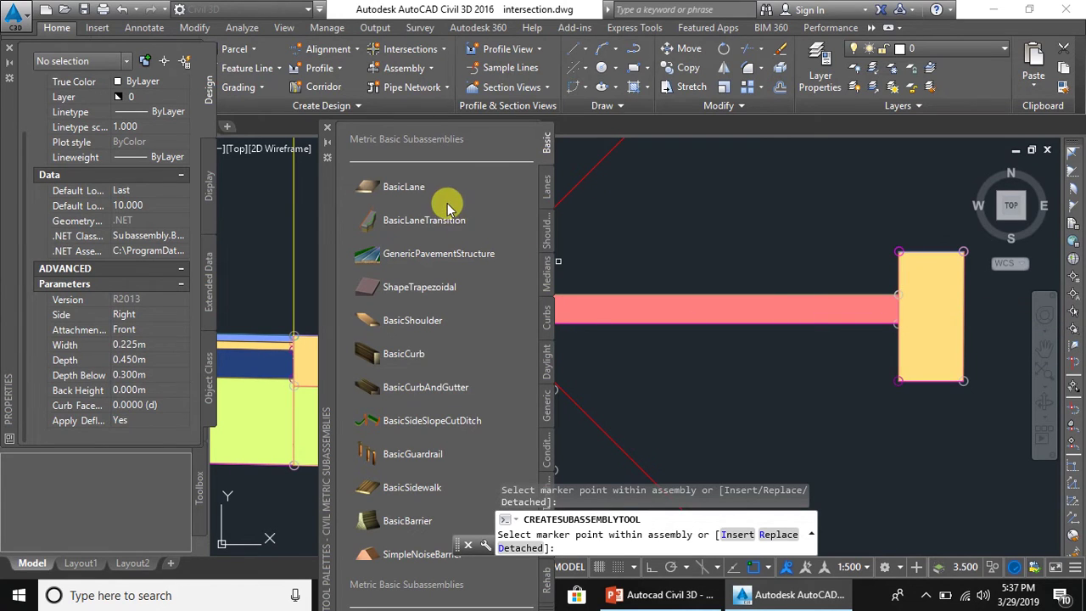
left_click(328, 132)
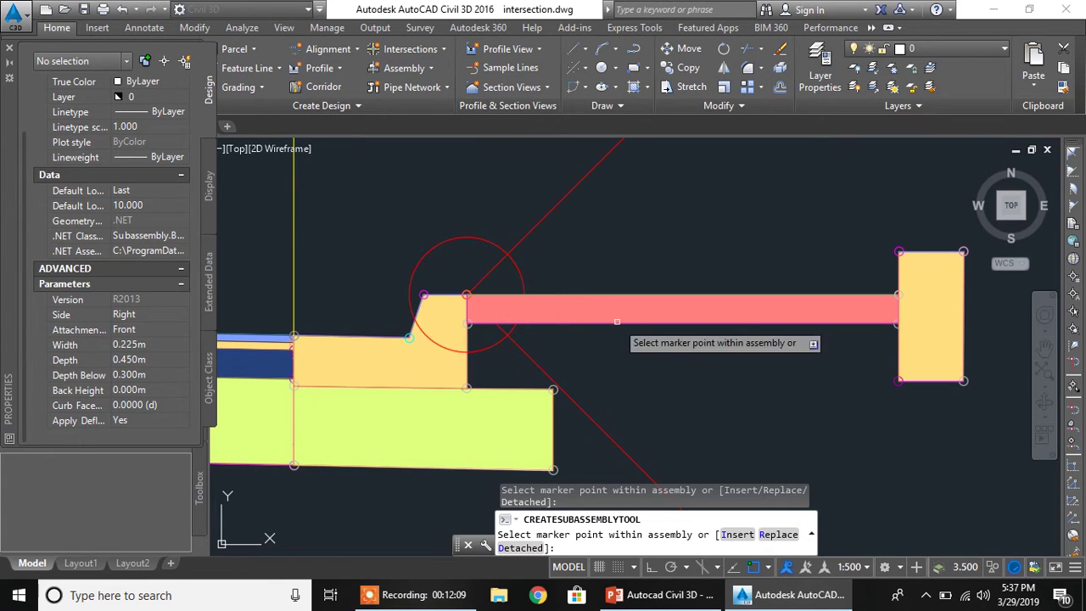
scroll(500, 286, "down", 2)
key("Escape")
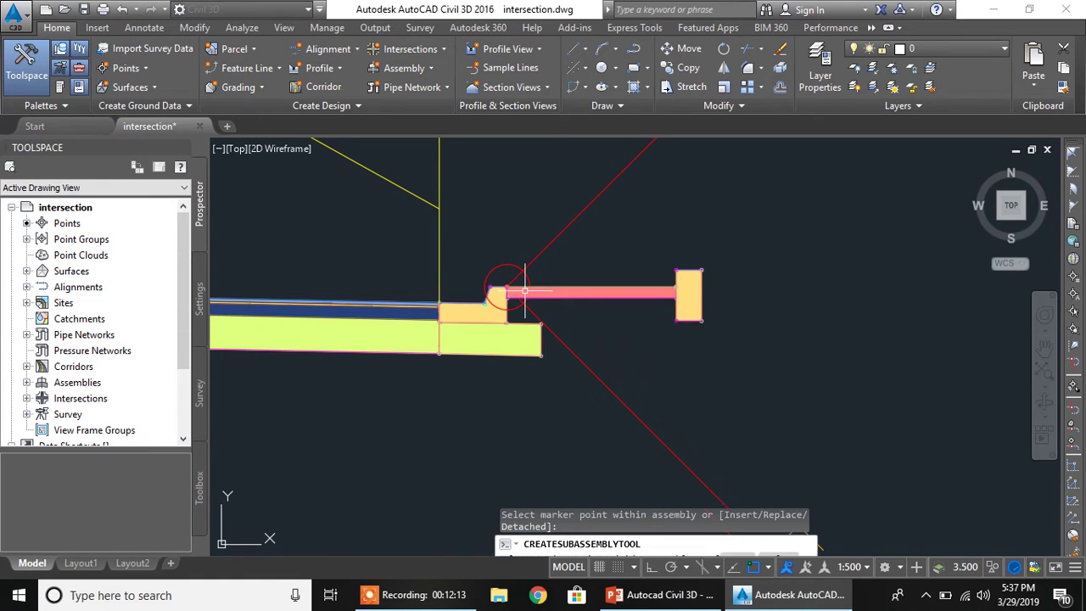
key("Escape")
- Move the right-side cut/fill slope subassembly from the road curb to the top outer point of the new BasicCurb
scroll(555, 224, "down", 5)
middle_click_drag(554, 232, 558, 346)
scroll(583, 311, "up", 6)
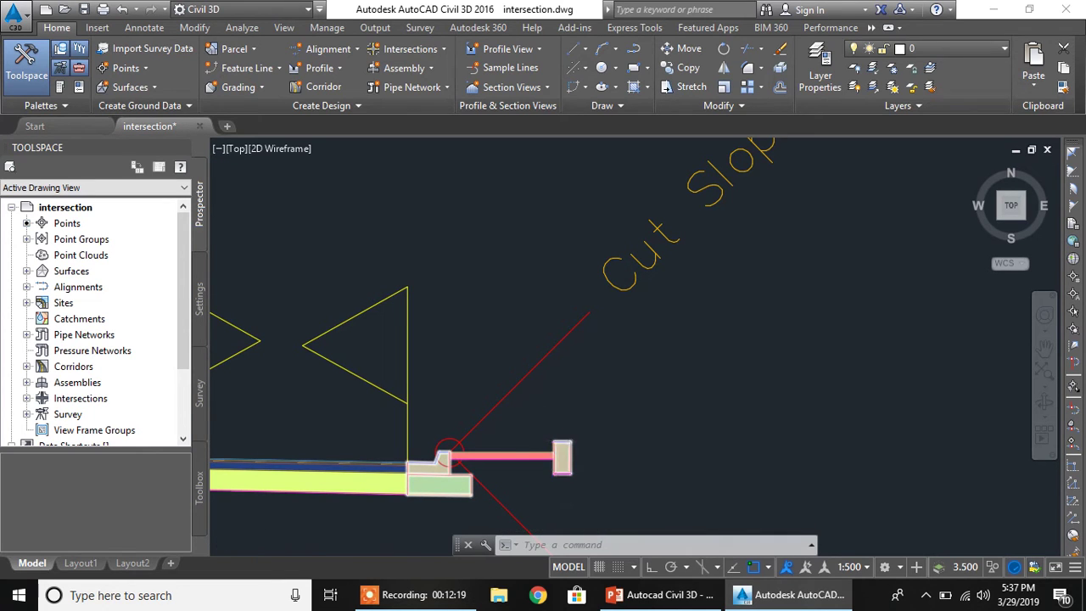
scroll(538, 415, "up", 4)
left_click(447, 374)
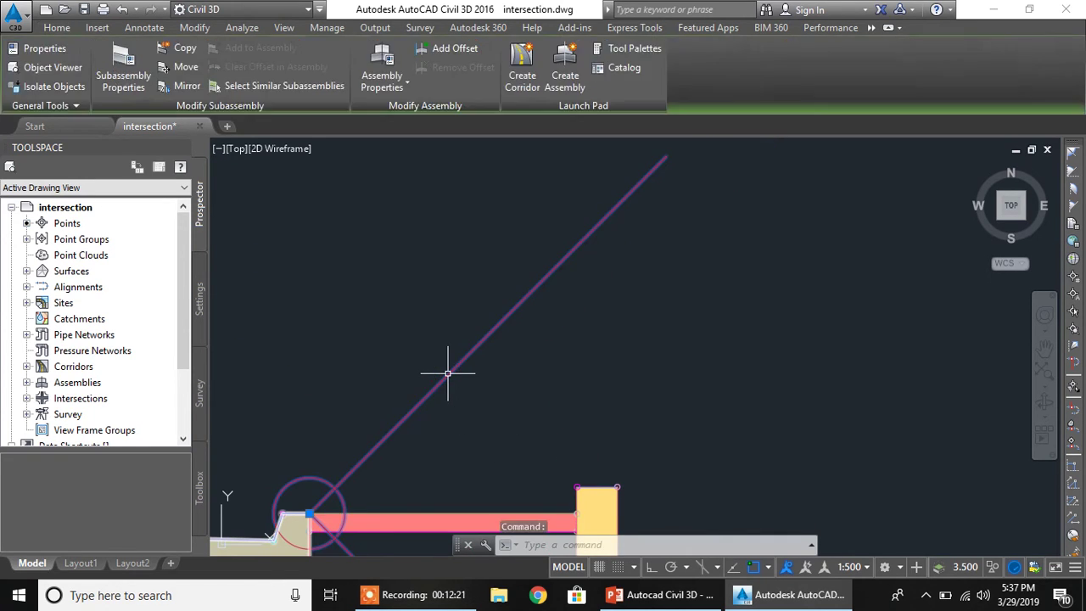
right_click(448, 374)
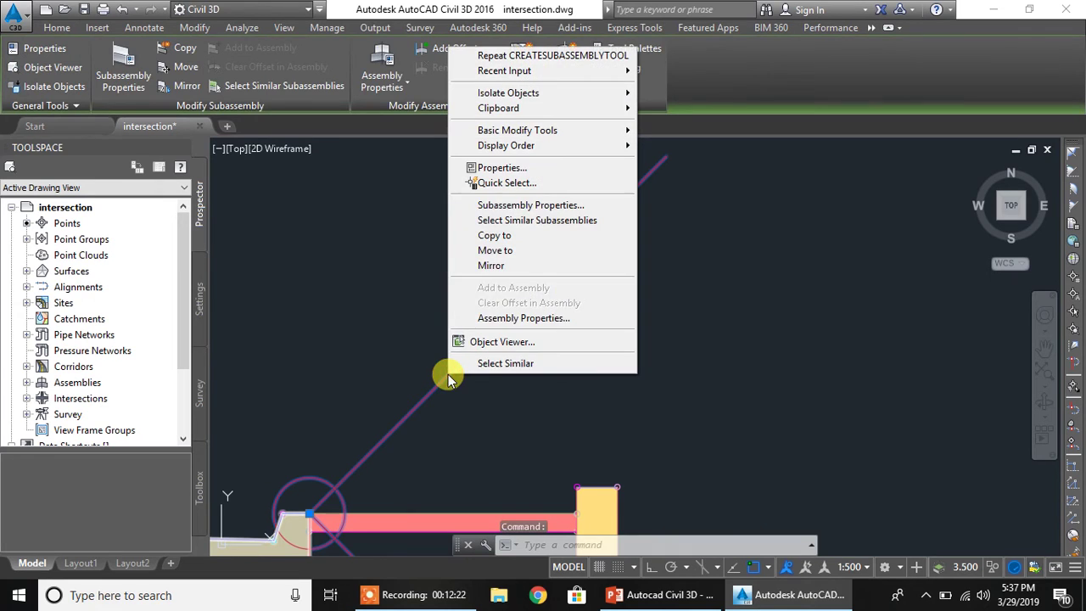
left_click(496, 247)
scroll(654, 351, "up", 6)
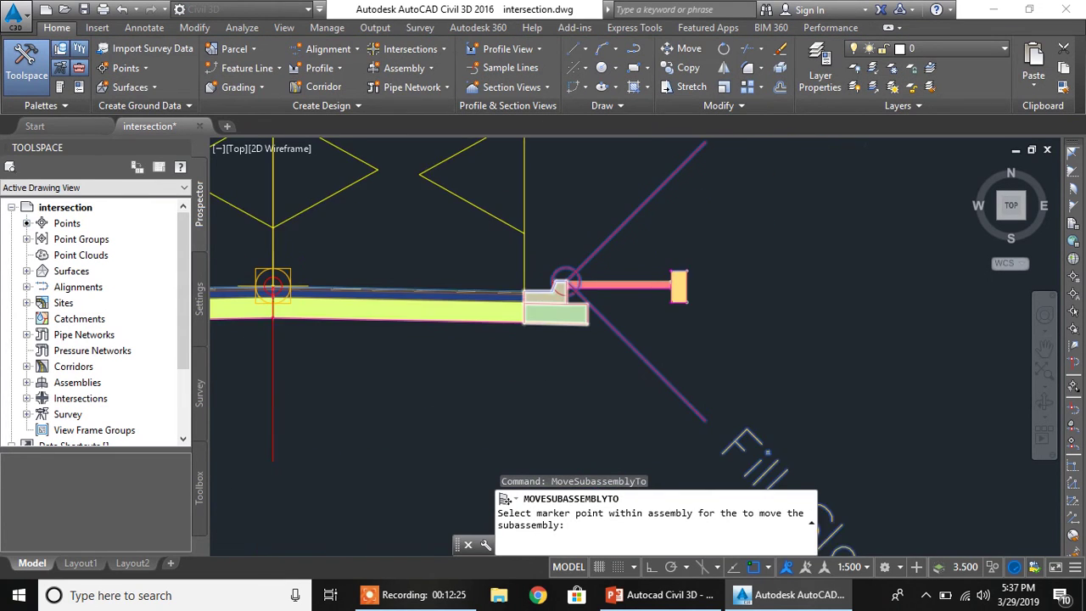
scroll(689, 304, "up", 2)
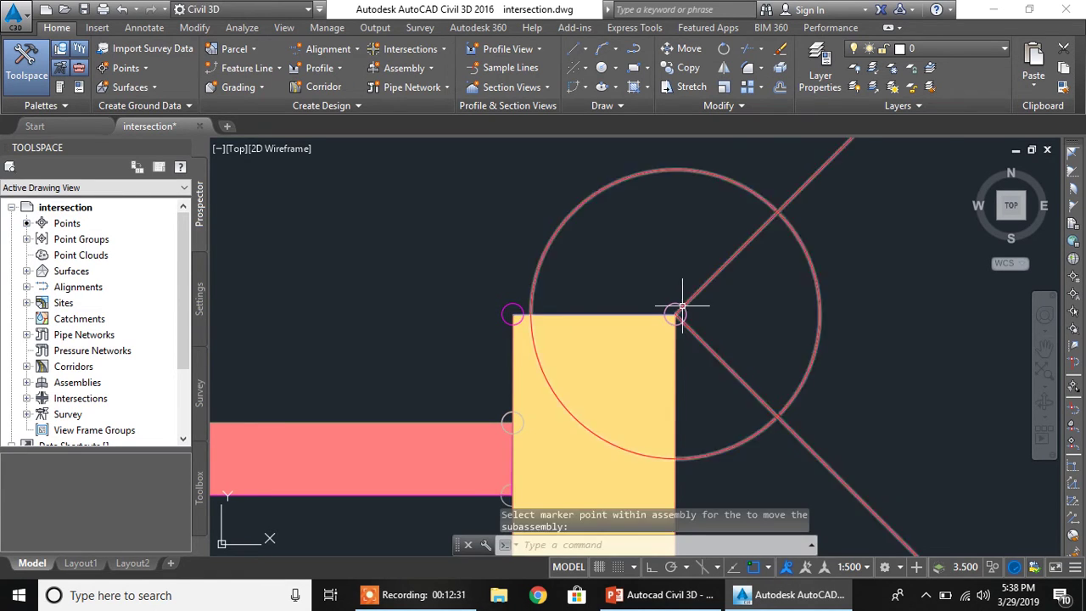
scroll(683, 308, "down", 5)
middle_click_drag(681, 309, 628, 361)
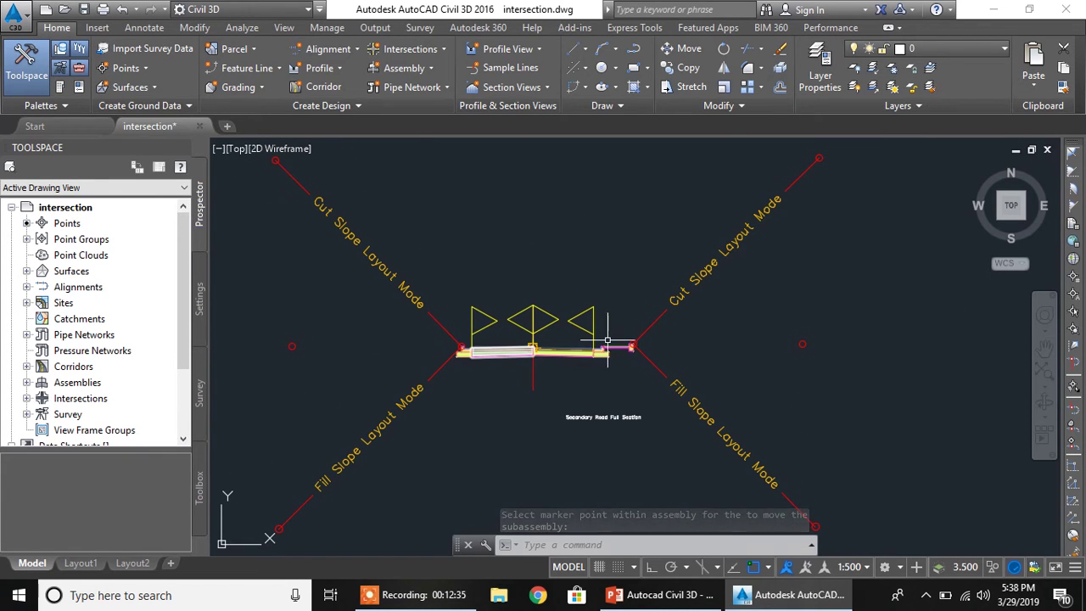
- Choose DaylightGeneral from the Metric Daylight subassemblies and go through its default parameters
scroll(650, 341, "up", 6)
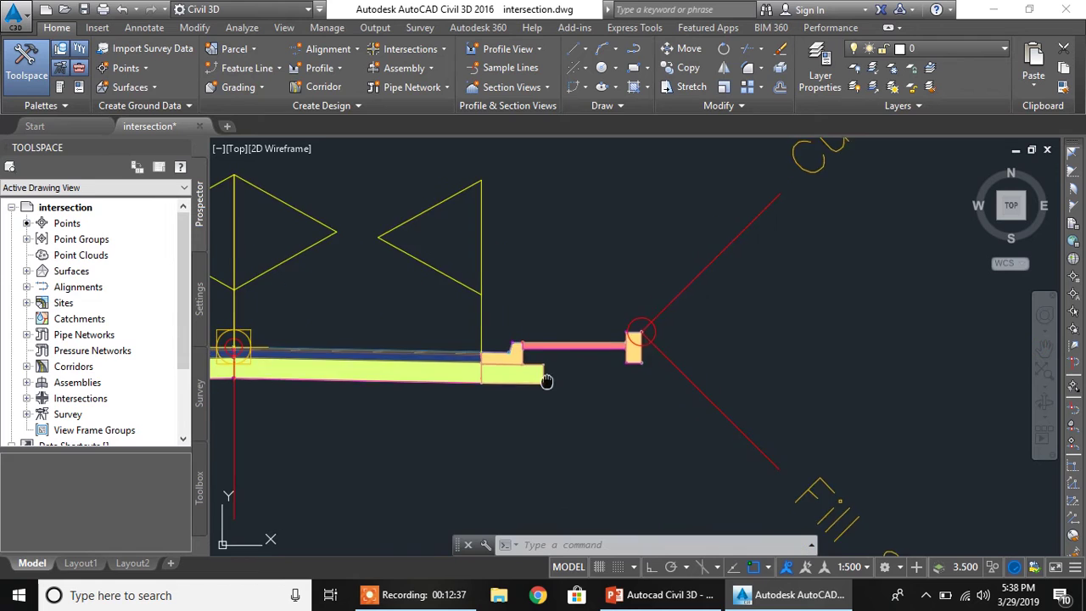
mouse_move(558, 376)
middle_mouse_down()
mouse_move(466, 351)
mouse_move(516, 358)
mouse_move(470, 358)
middle_mouse_up()
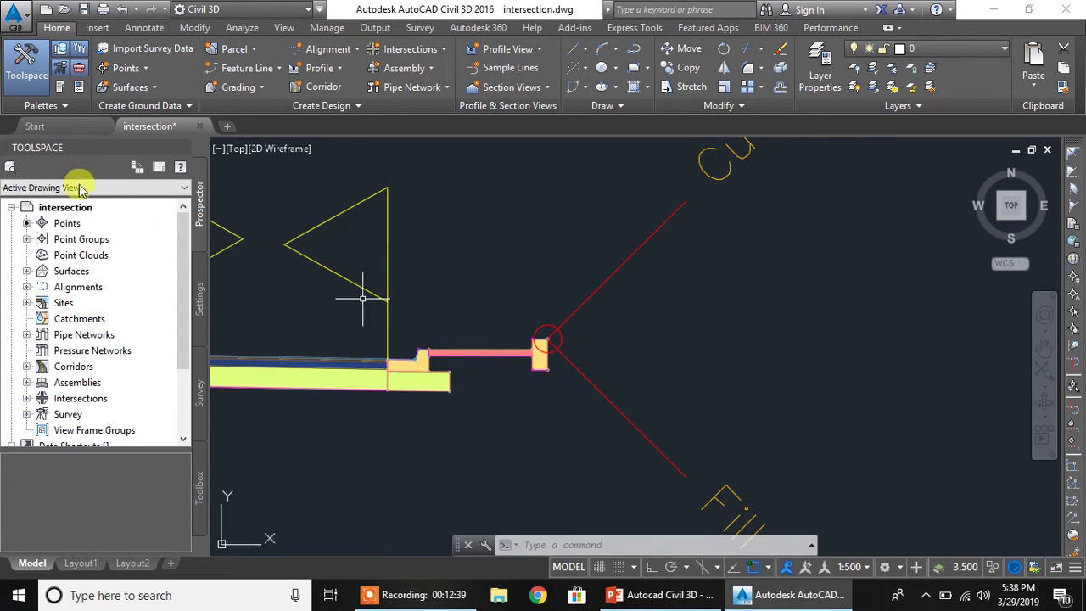
left_click(59, 87)
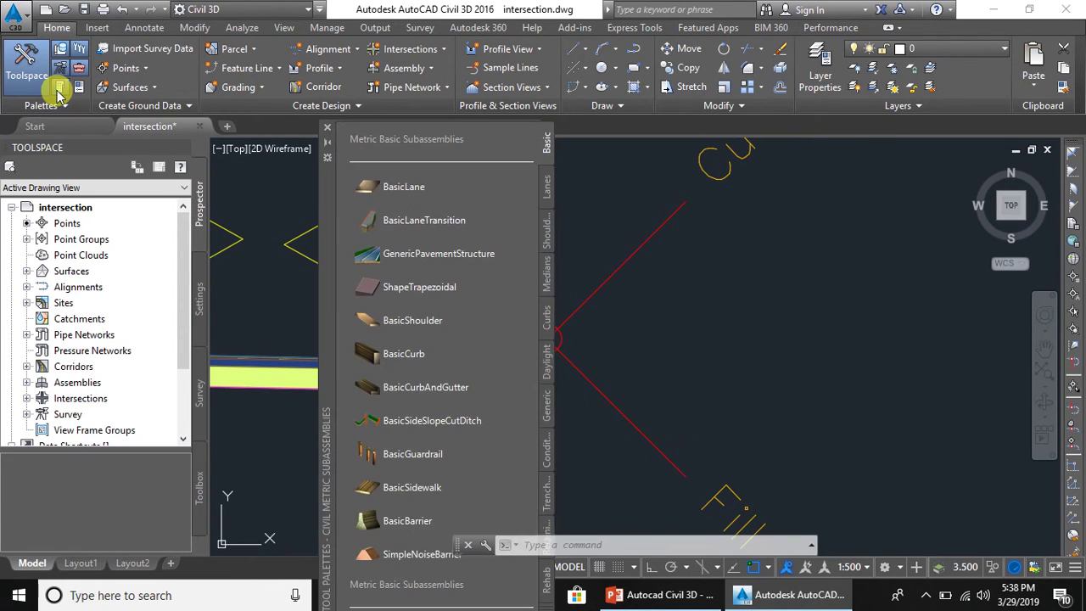
left_click(547, 360)
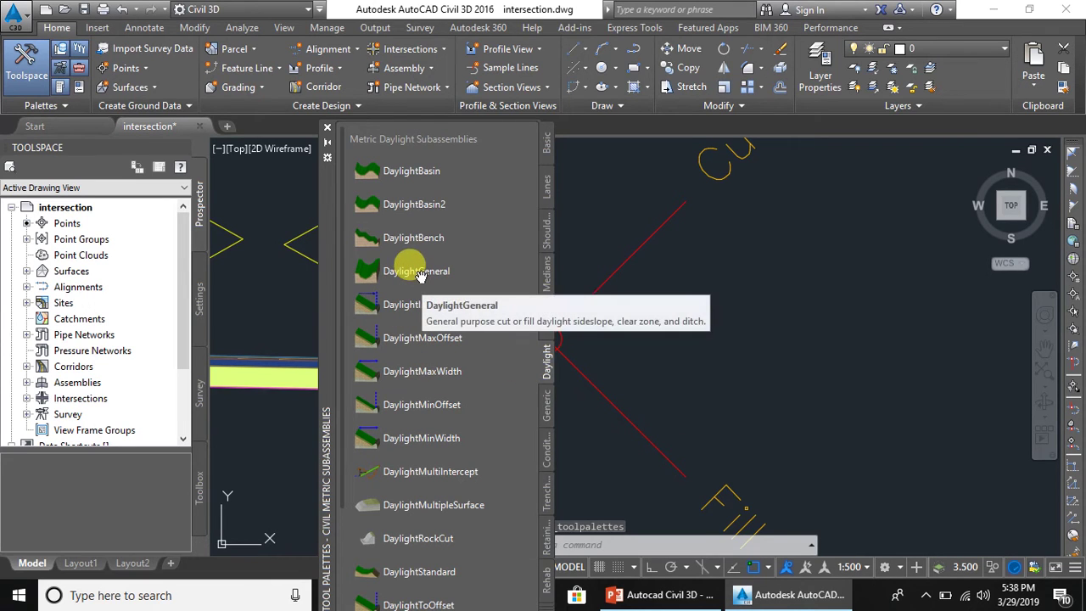
left_click(421, 275)
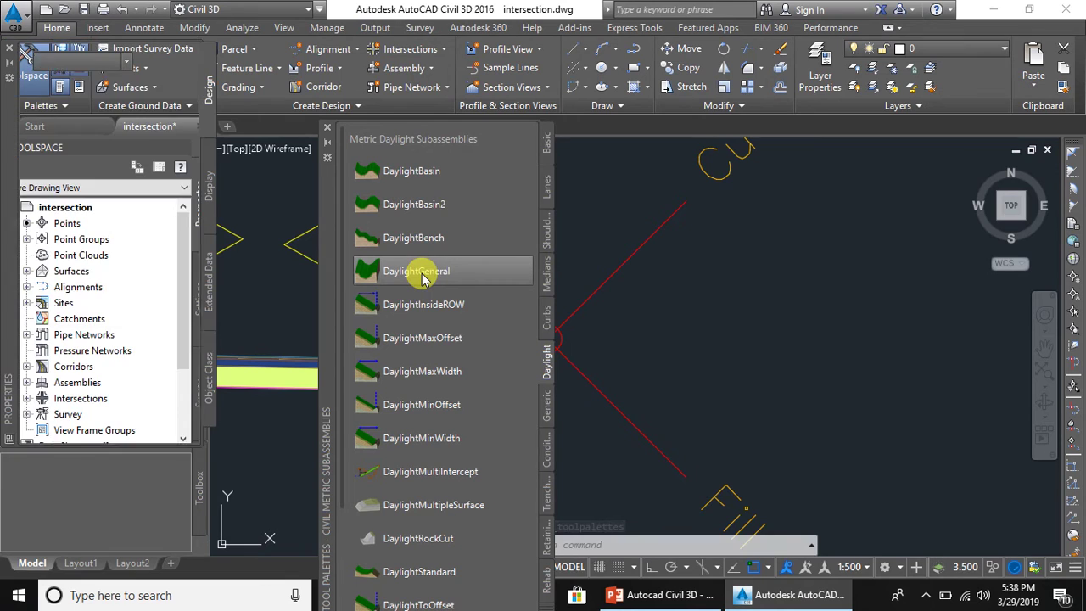
scroll(80, 267, "down", 10)
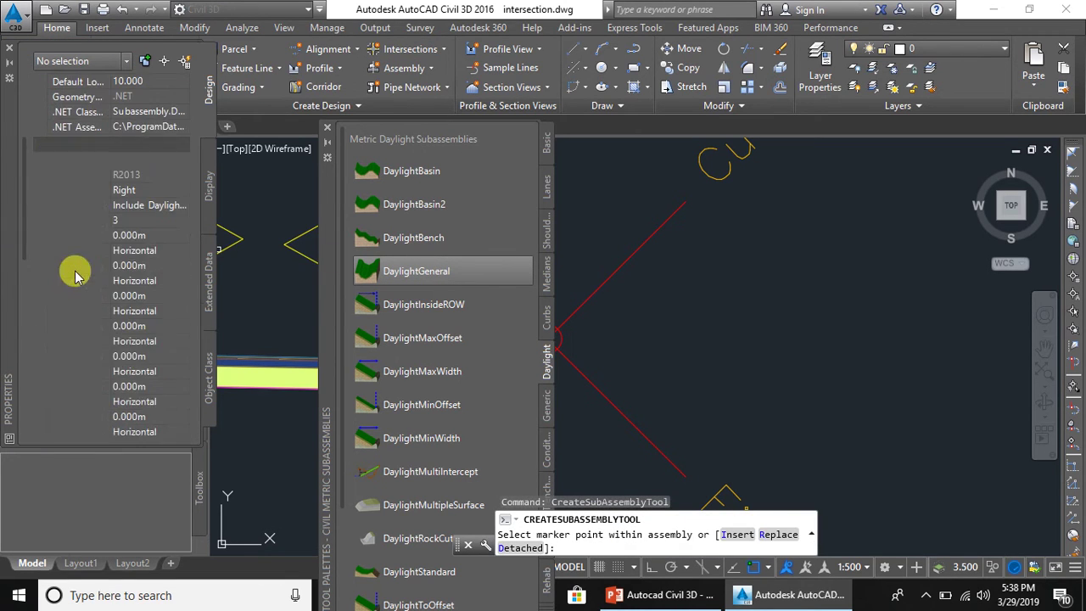
scroll(119, 365, "down", 6)
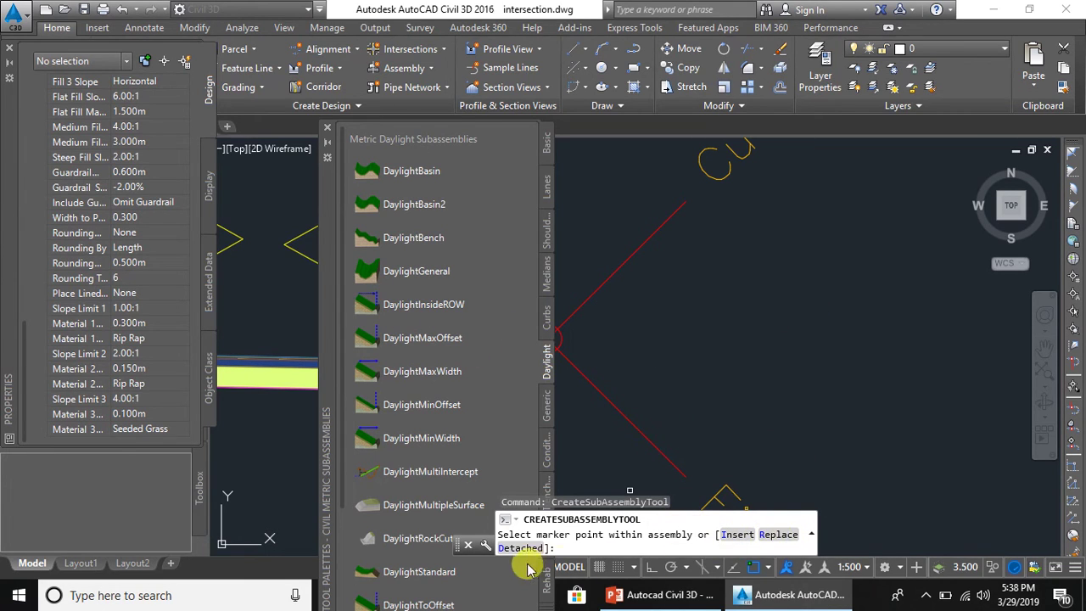
- Replace the right-side cut/fill slope subassembly with DaylightGeneral, close the subassembly palettes and end the placement
left_click(781, 535)
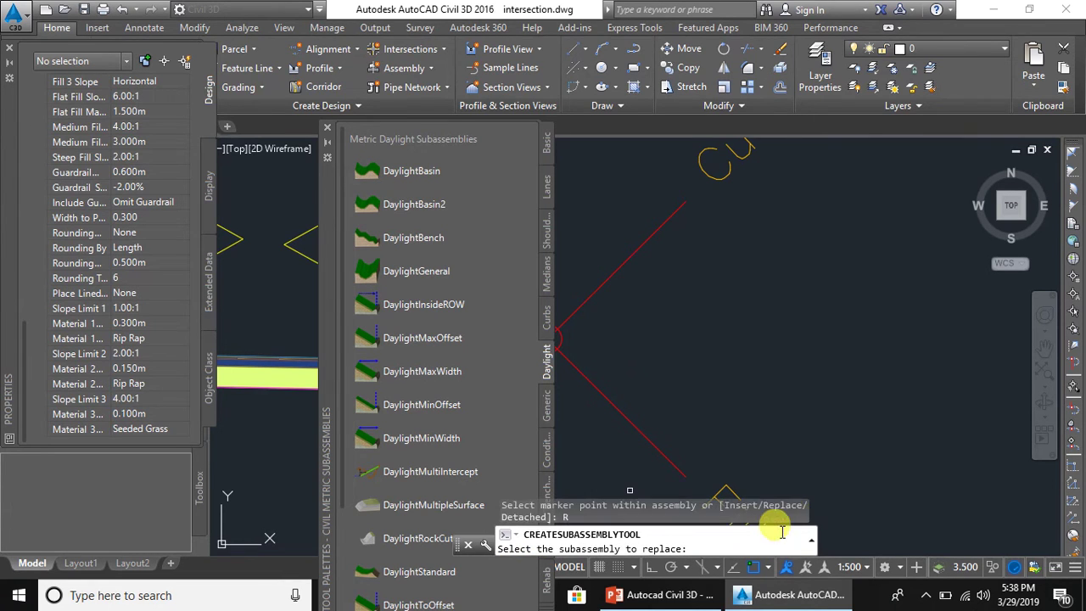
left_click(625, 260)
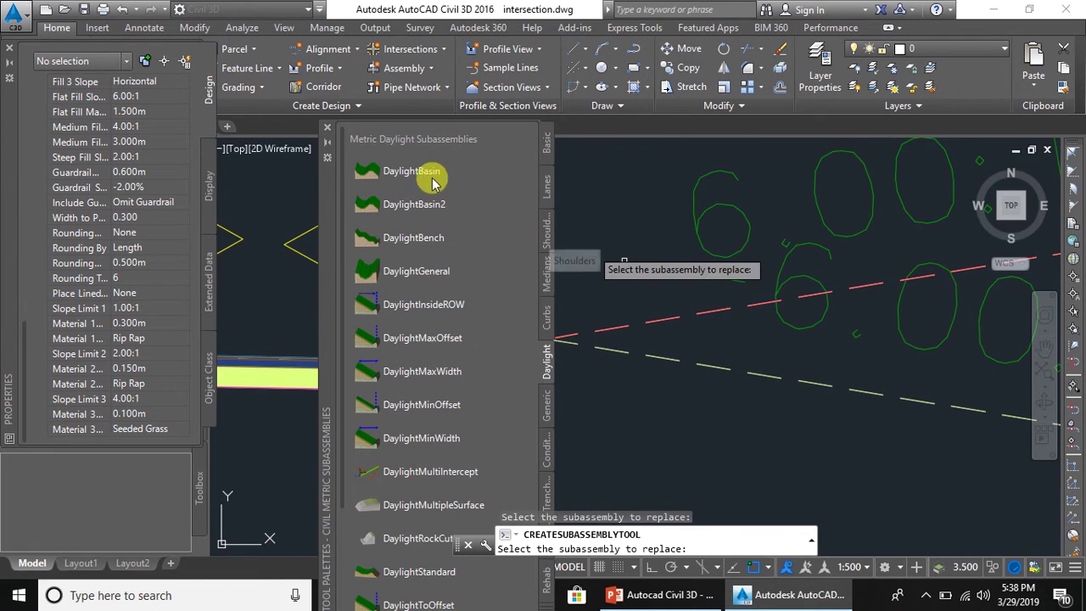
left_click(328, 132)
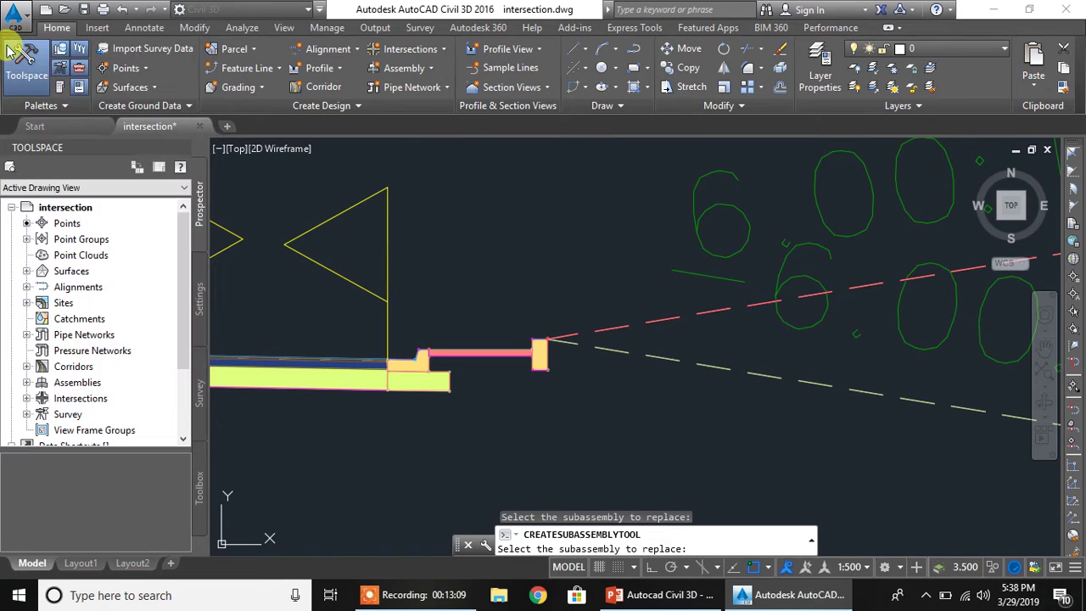
scroll(650, 343, "down", 2)
middle_click_drag(628, 358, 705, 323)
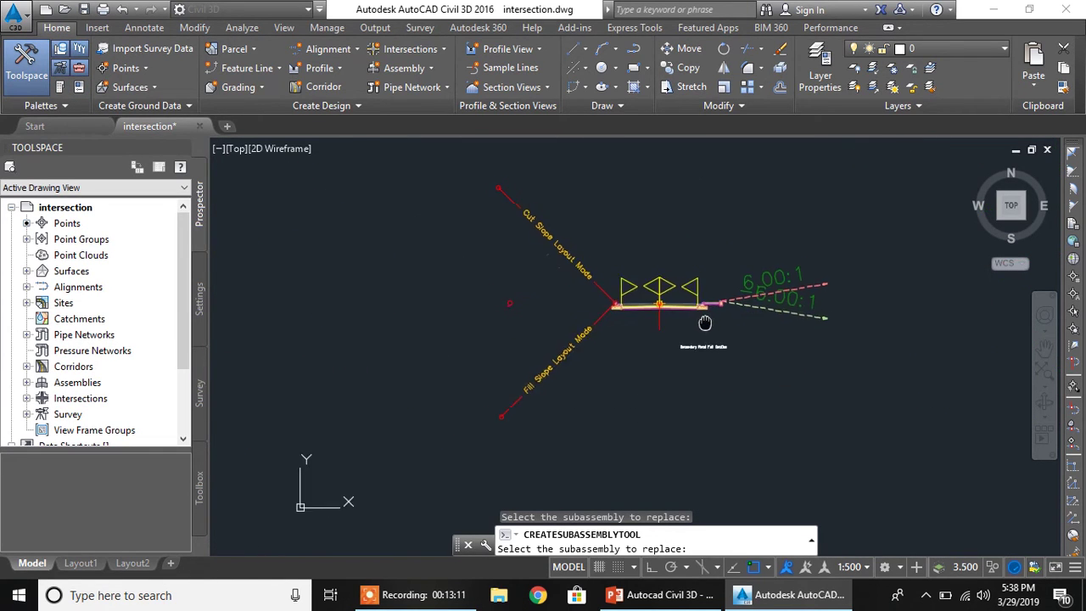
scroll(762, 299, "up", 4)
middle_click_drag(628, 333, 689, 390)
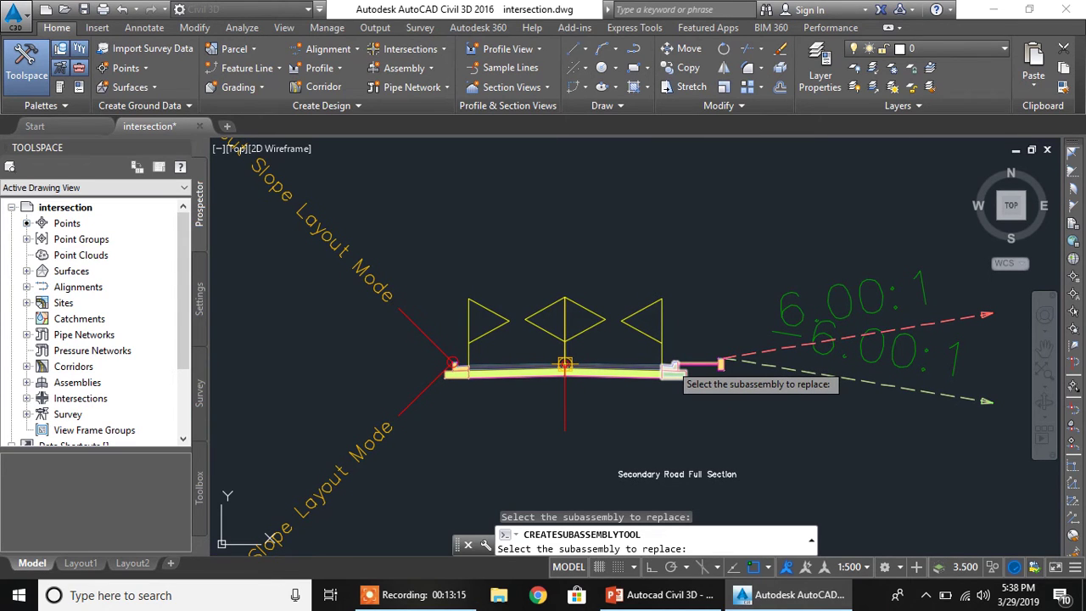
key("Escape")
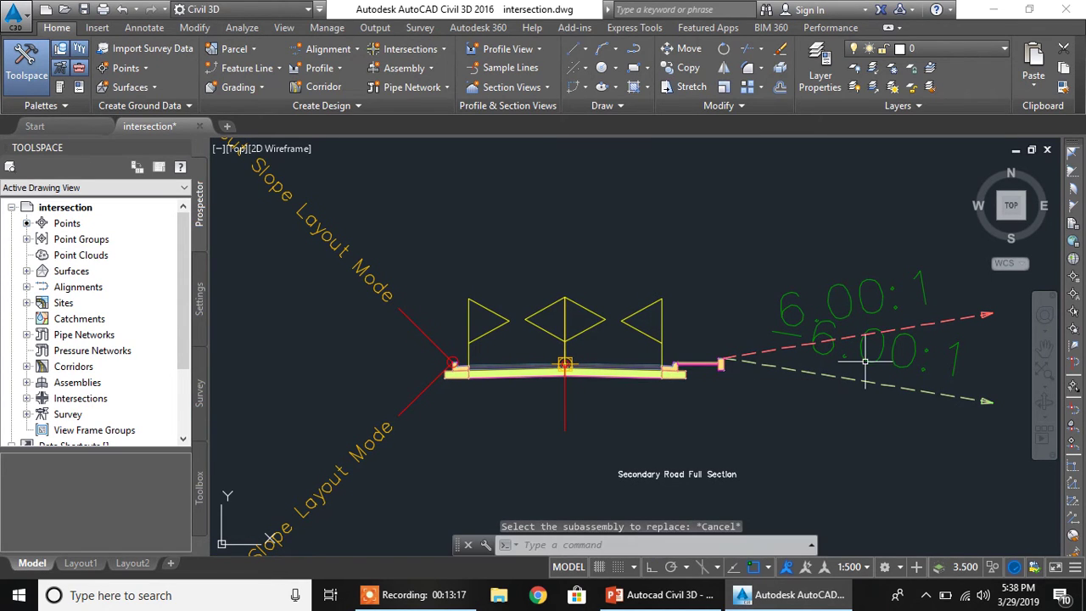
key("Escape")
- Mirror the right sidewalk, outer curb and DaylightGeneral subassemblies onto the top back point of the left curb
scroll(806, 373, "up", 3)
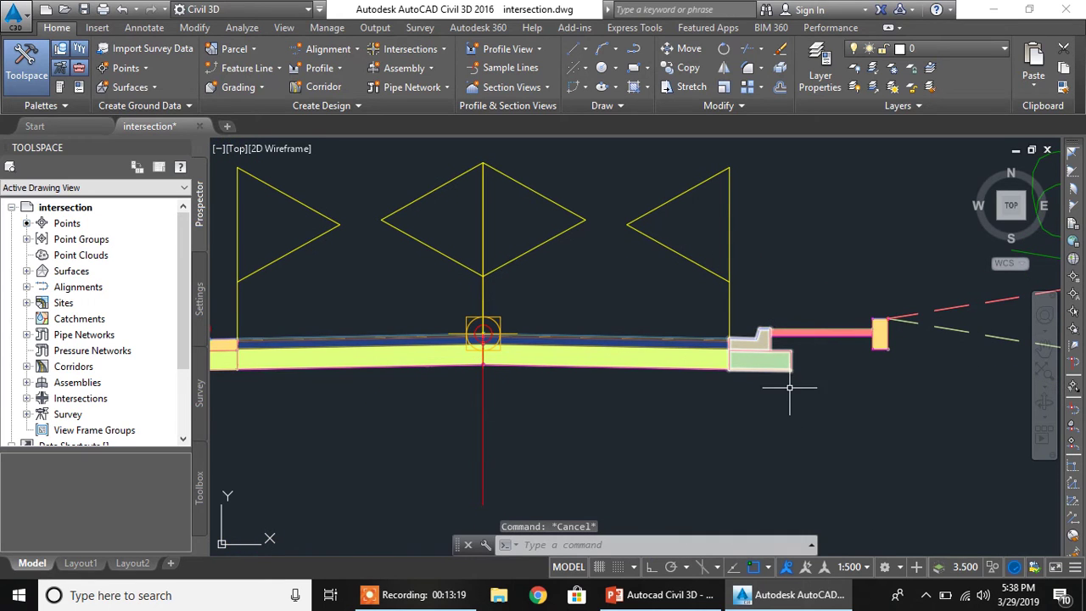
left_click(814, 333)
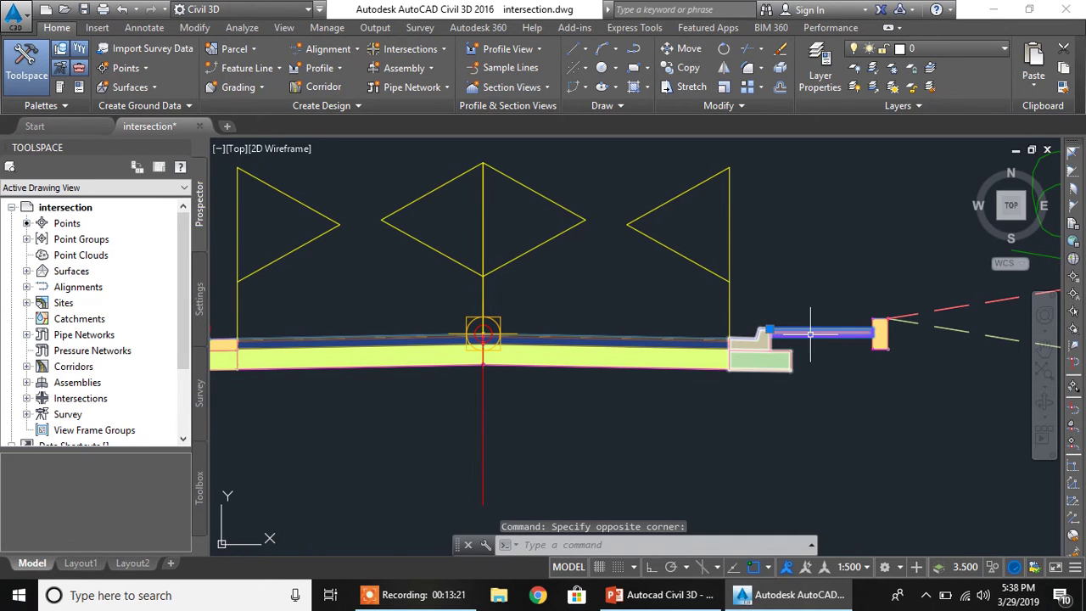
left_click(884, 335)
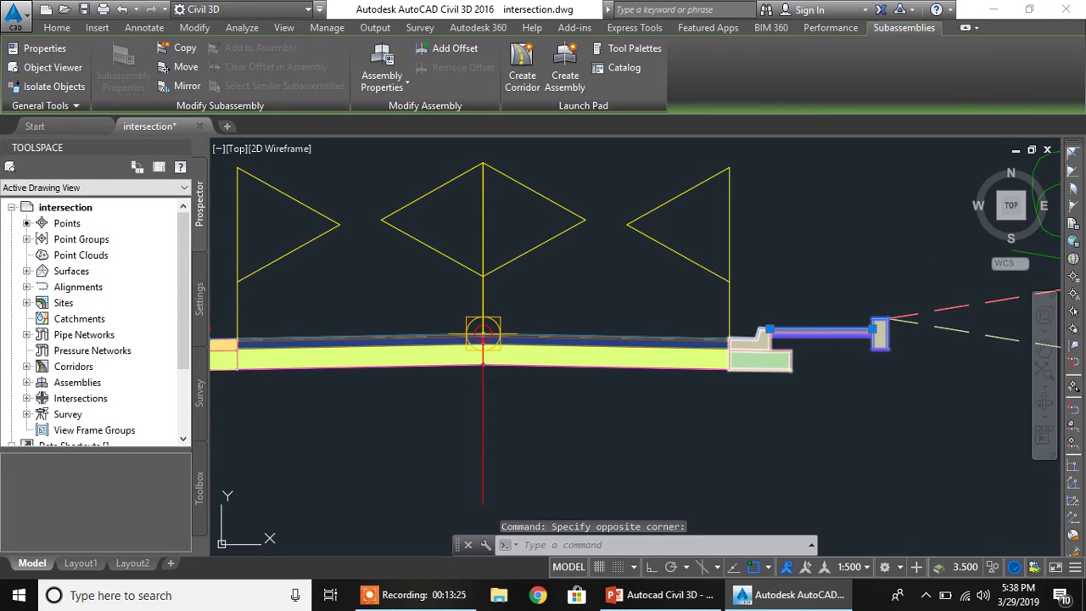
left_click(938, 309)
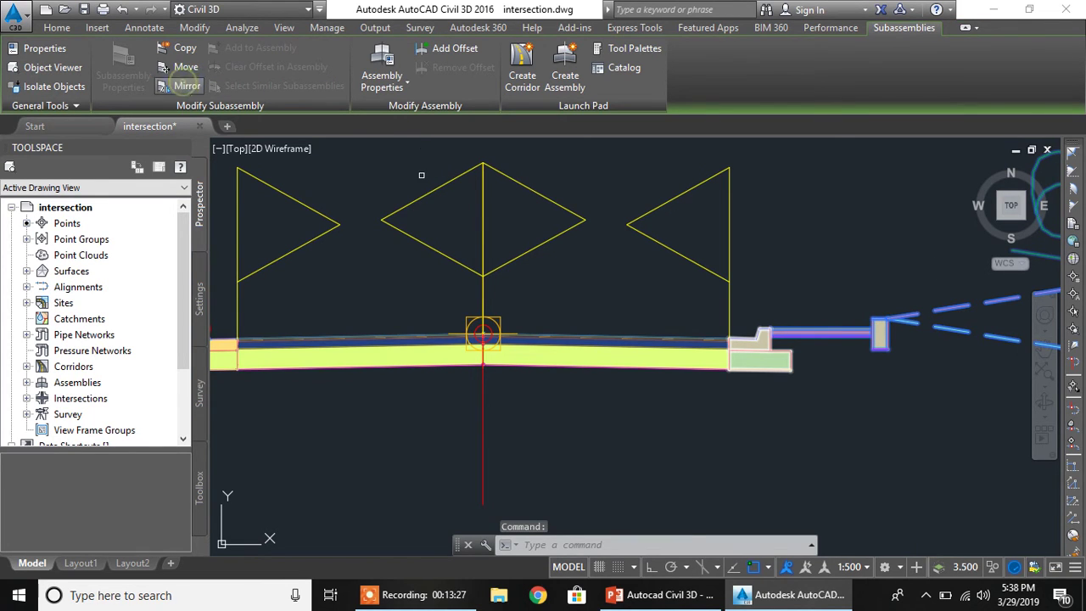
left_click(187, 86)
scroll(407, 284, "down", 3)
scroll(506, 283, "up", 6)
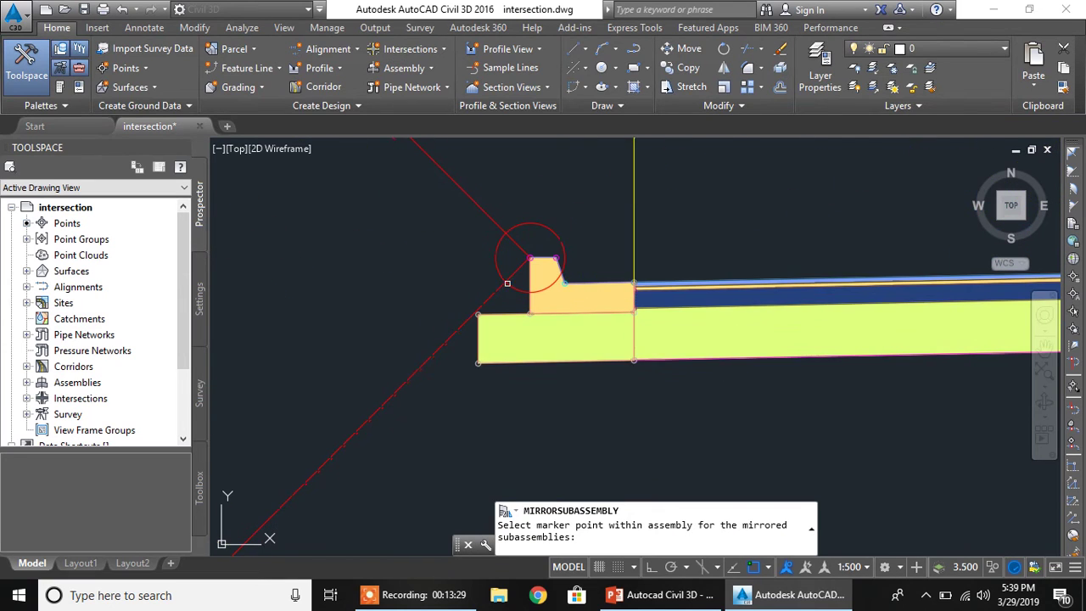
scroll(506, 283, "up", 8)
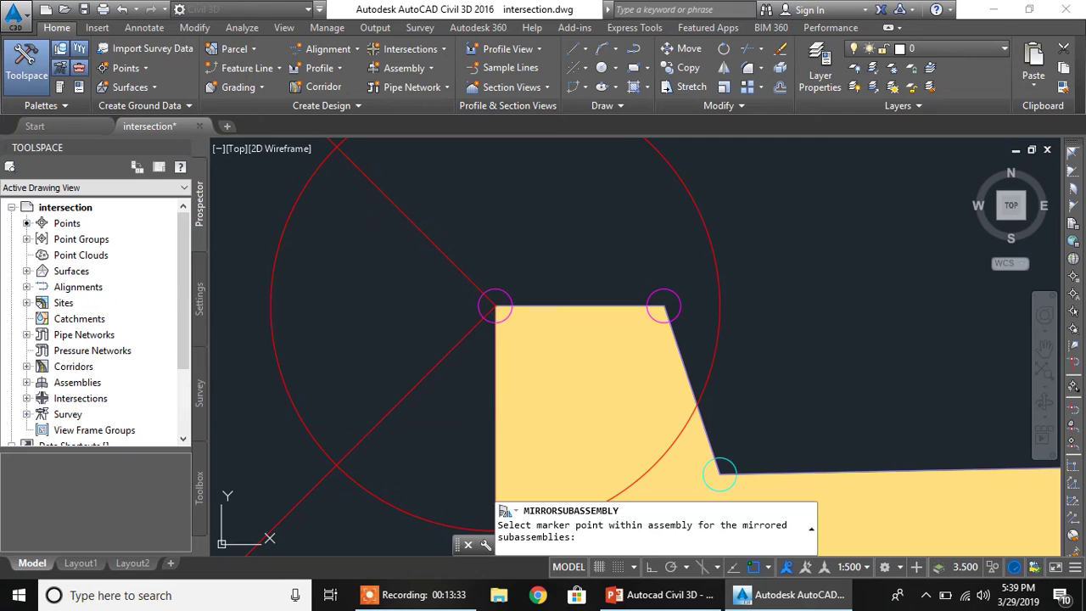
scroll(496, 307, "down", 8)
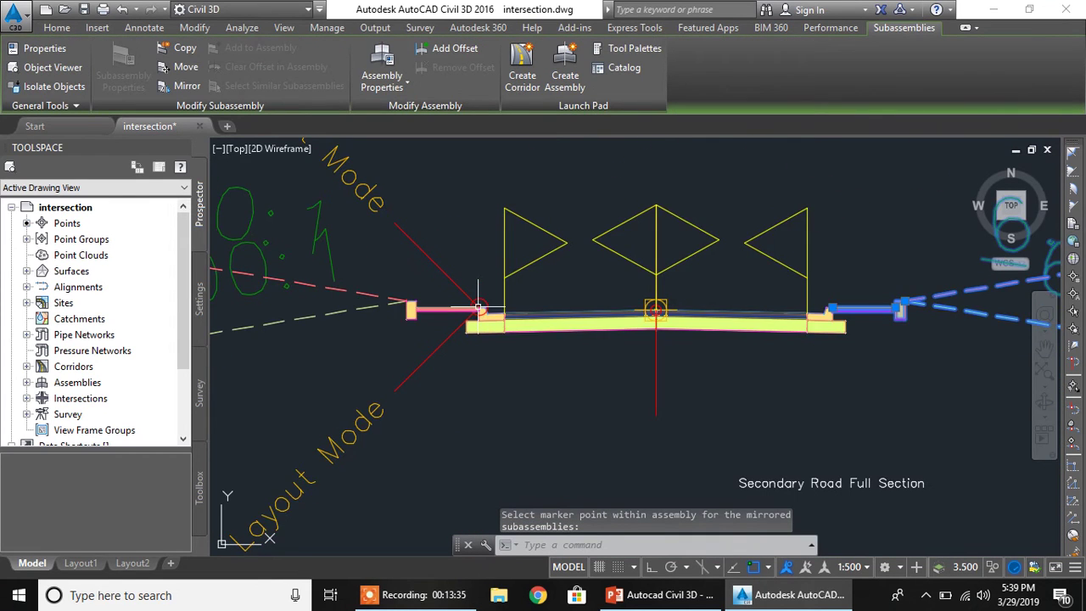
middle_click_drag(477, 307, 500, 357)
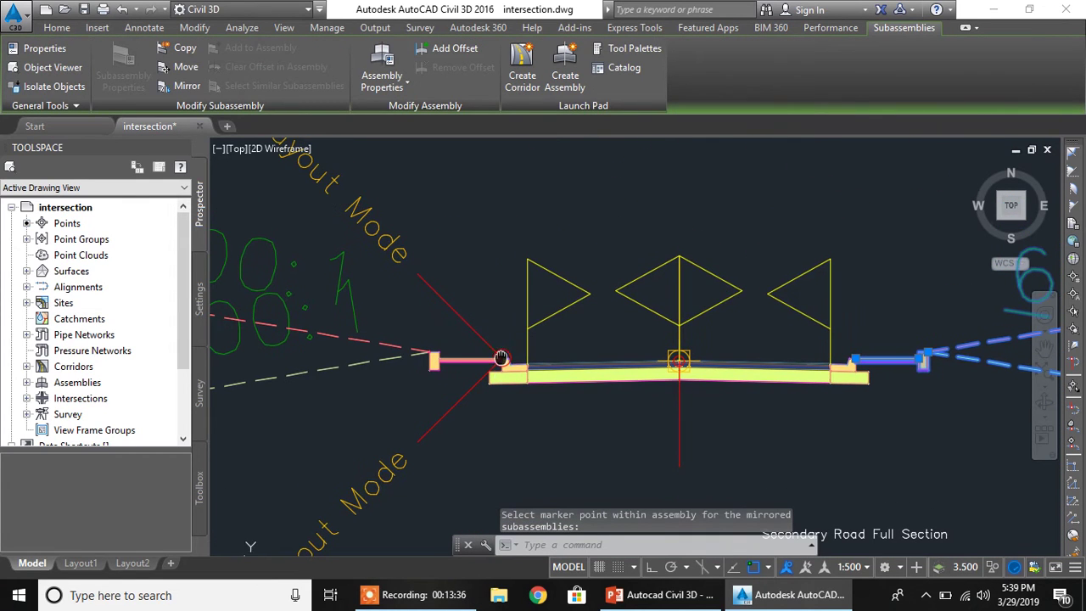
left_click(450, 307)
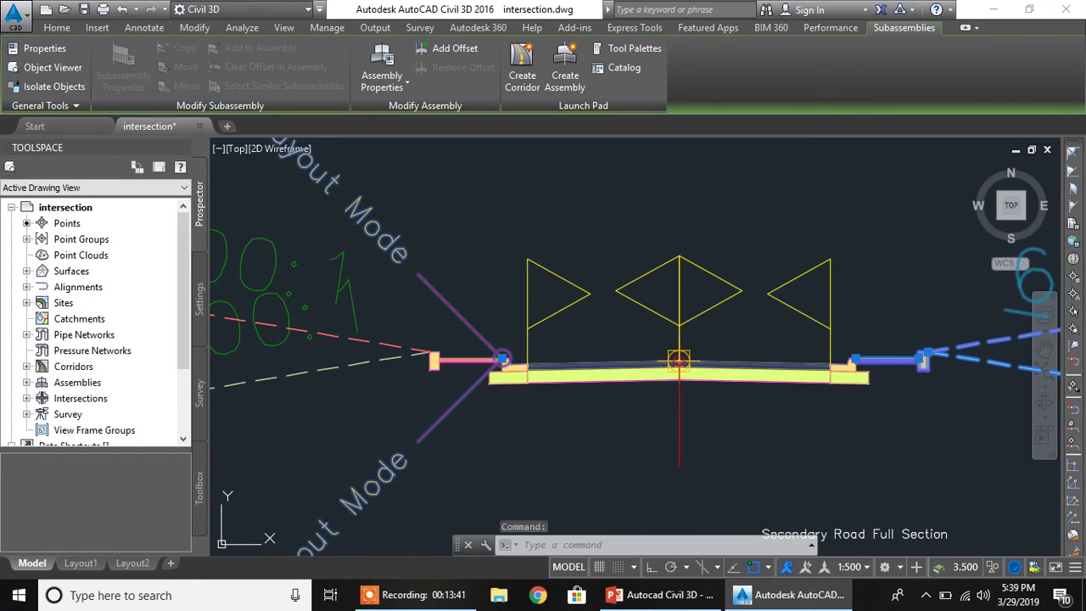
key("Delete")
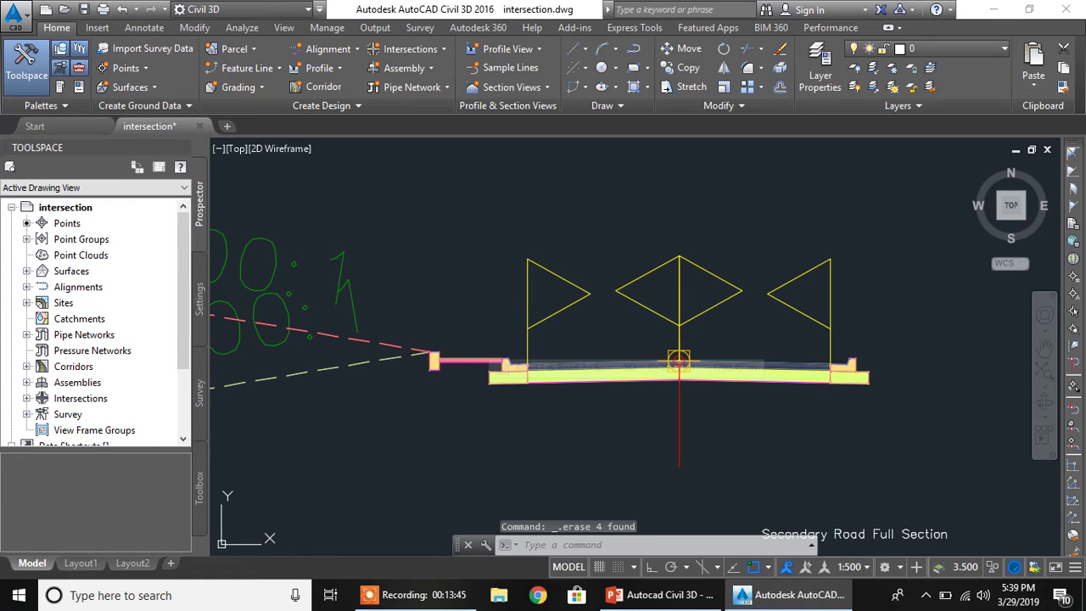
key("ctrl+z")
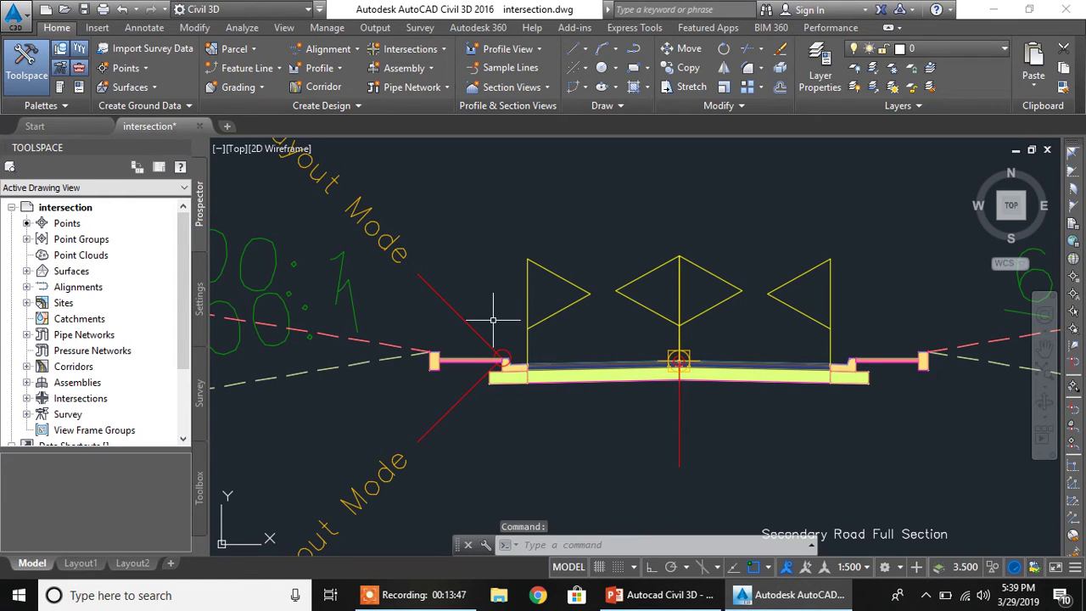
- Delete only the original cut/fill slope subassembly on the left side of the Secondary Road Full Section
left_click(440, 297)
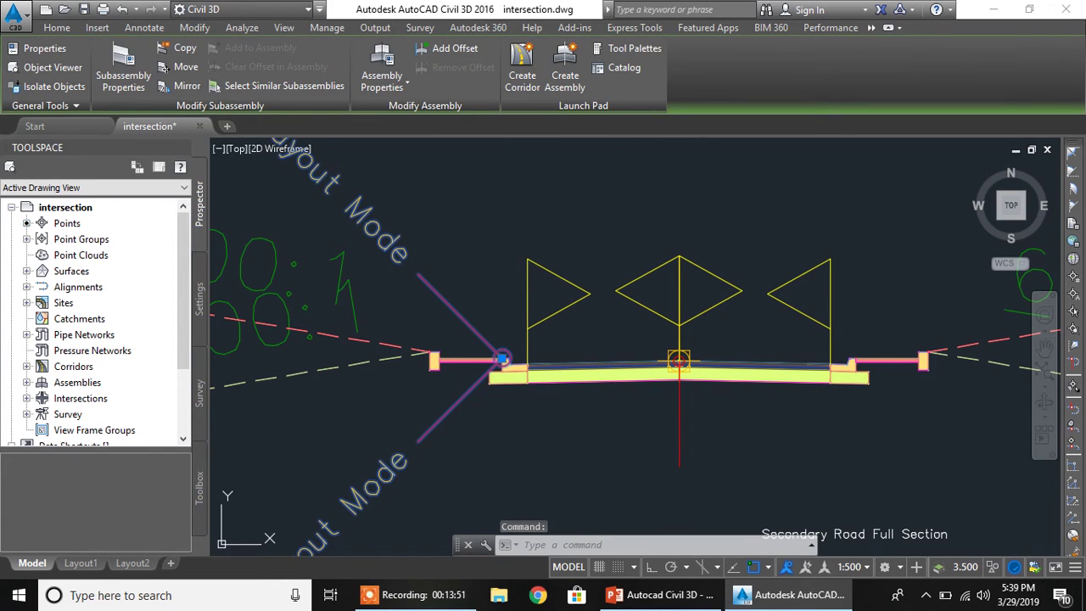
key("Delete")
key("Escape")
scroll(444, 299, "down", 5)
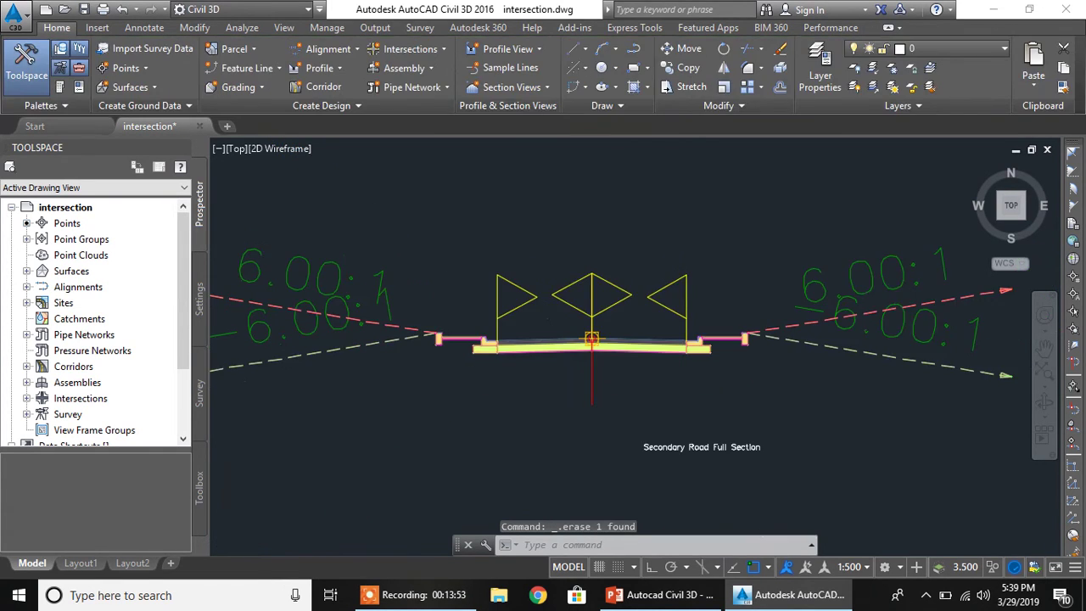
scroll(518, 296, "up", 5)
scroll(636, 323, "down", 5)
middle_click_drag(564, 331, 620, 285)
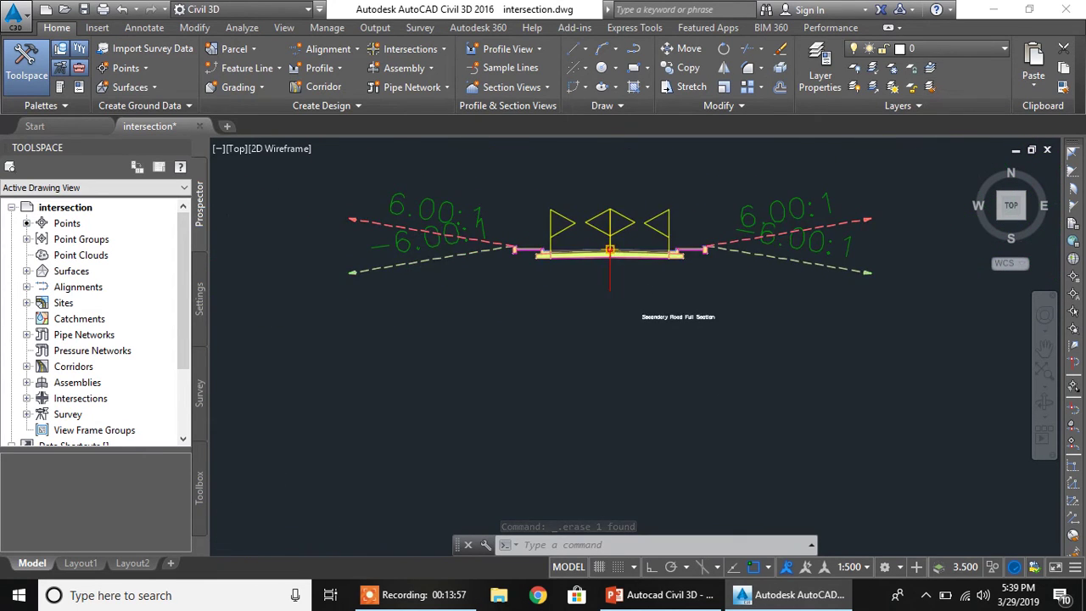
- Copy the Secondary Road Full Section's right sidewalk, outer curb and DaylightGeneral subassemblies to the right curb's top back point on the Primary Road Full Section
scroll(616, 286, "up", 2)
scroll(572, 351, "down", 10)
scroll(560, 343, "up", 8)
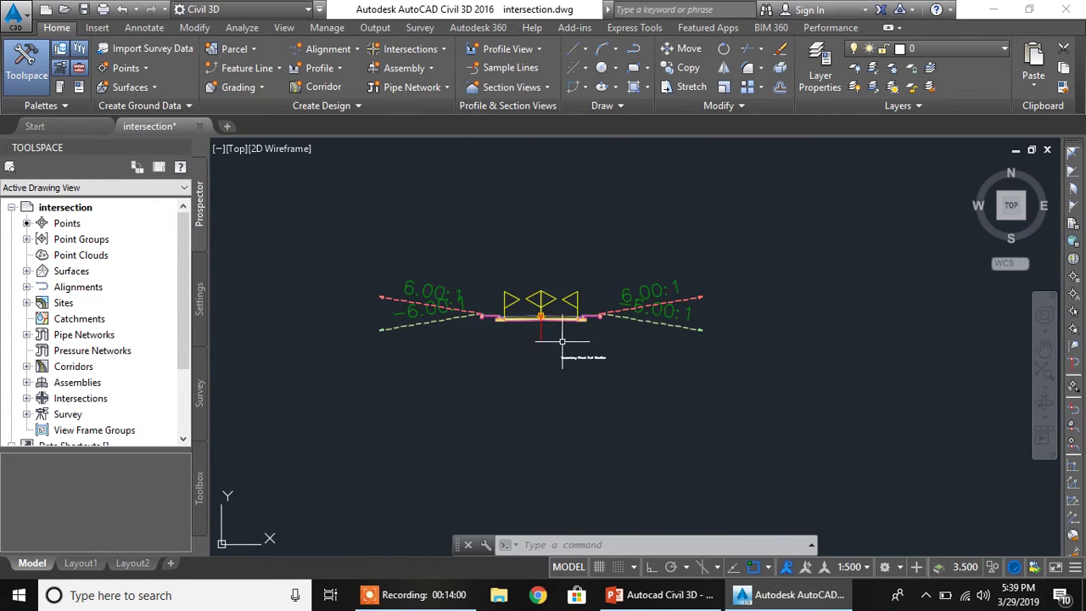
left_click(608, 319)
left_click(607, 322)
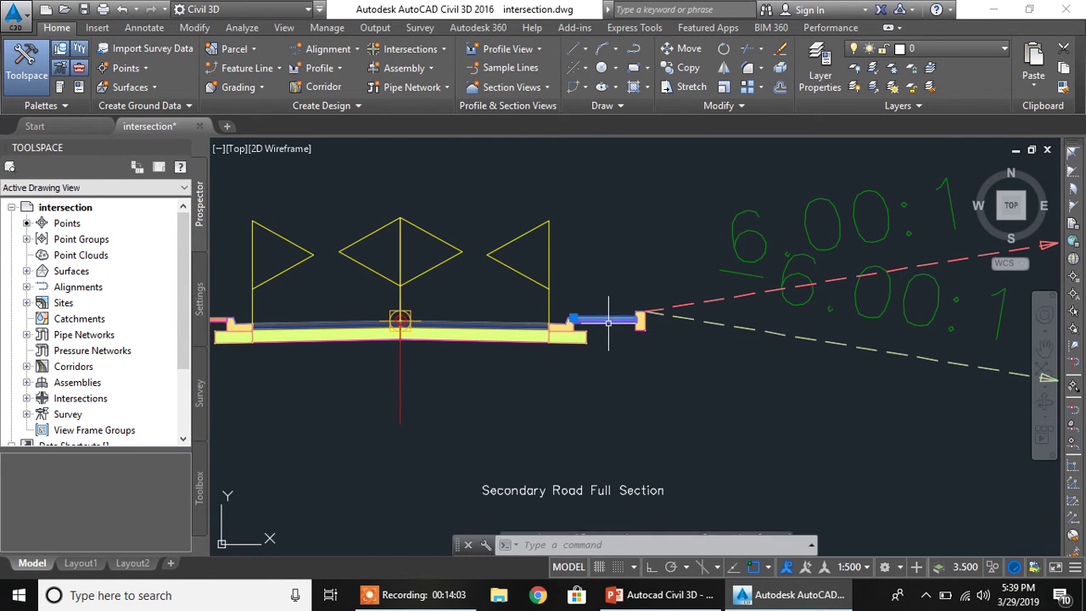
left_click(642, 316)
left_click(658, 312)
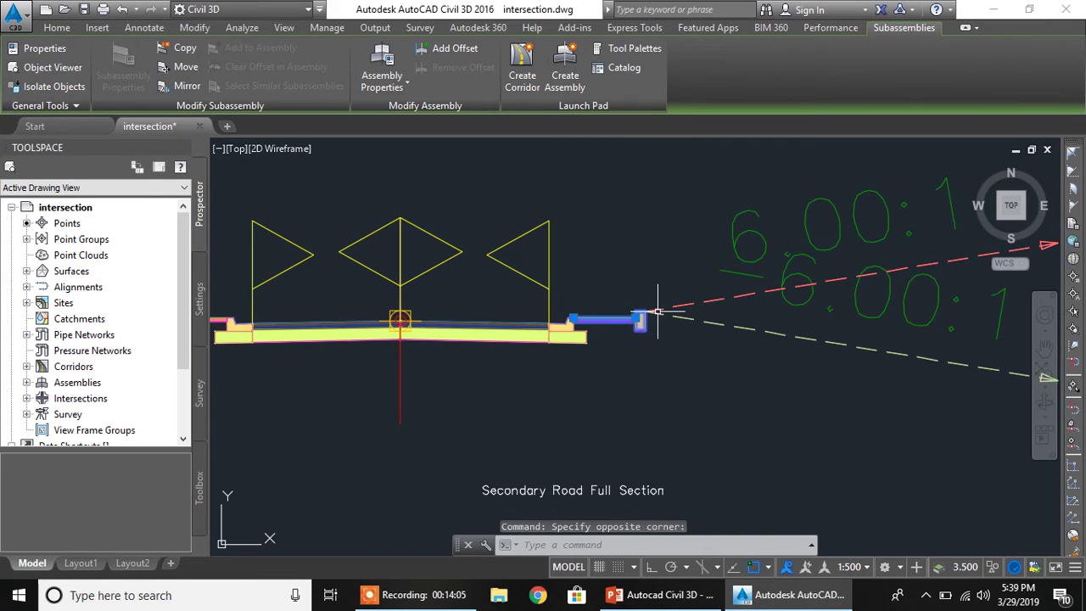
left_click(664, 310)
right_click(663, 309)
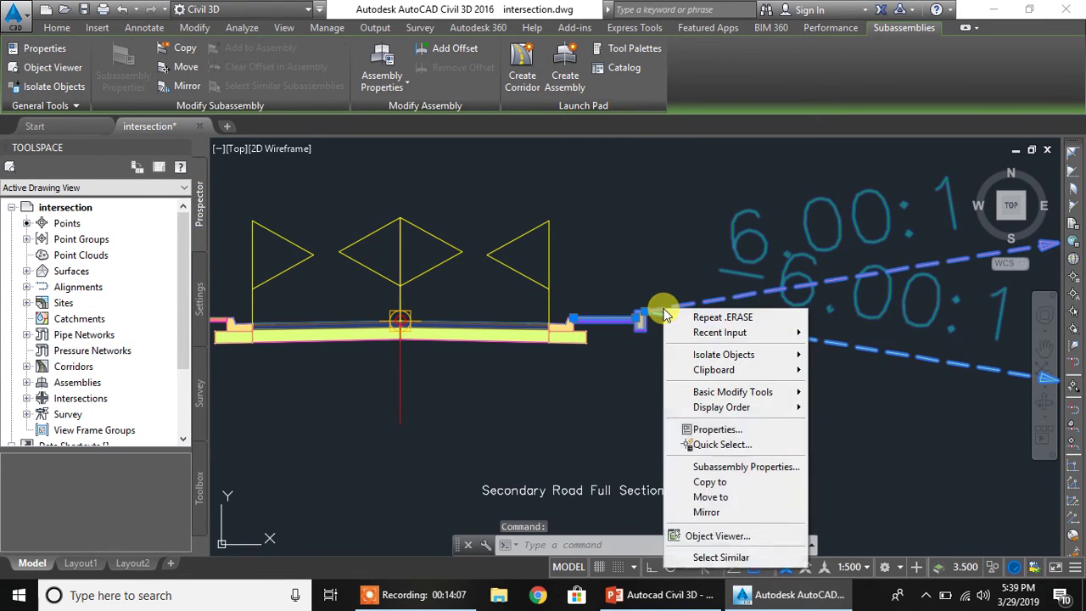
left_click(710, 482)
scroll(585, 397, "down", 4)
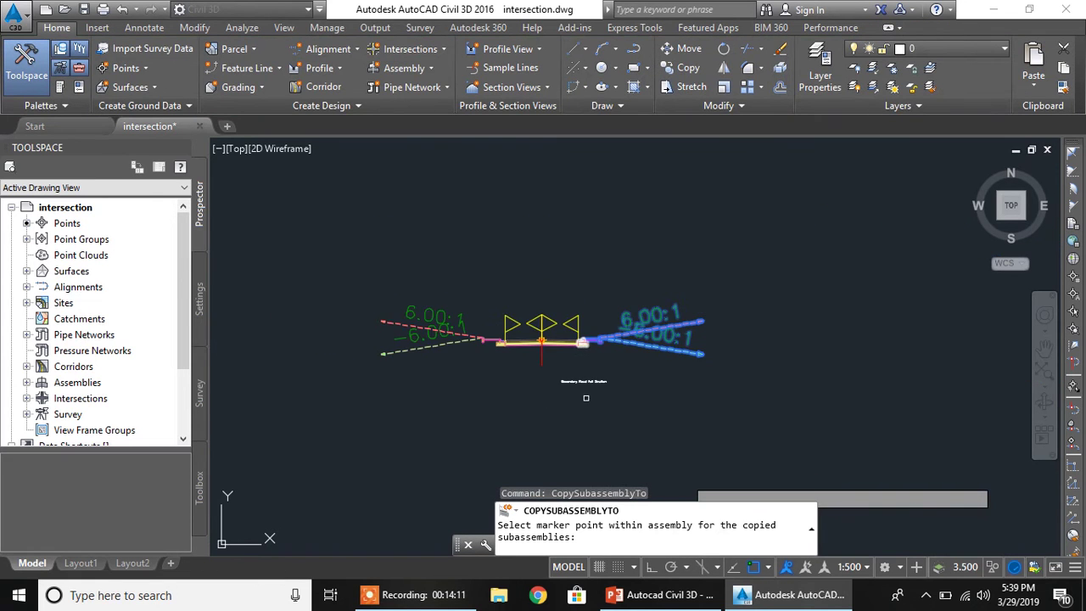
middle_click_drag(586, 406, 594, 246)
middle_click_drag(622, 431, 622, 194)
scroll(611, 364, "up", 5)
scroll(594, 362, "down", 2)
scroll(628, 365, "up", 6)
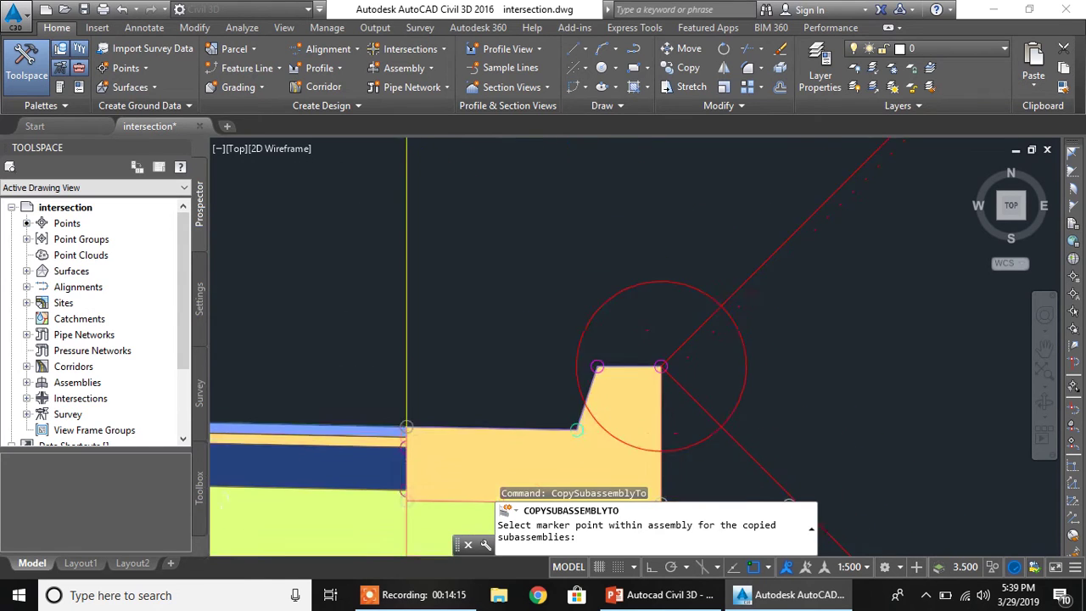
scroll(665, 406, "up", 5)
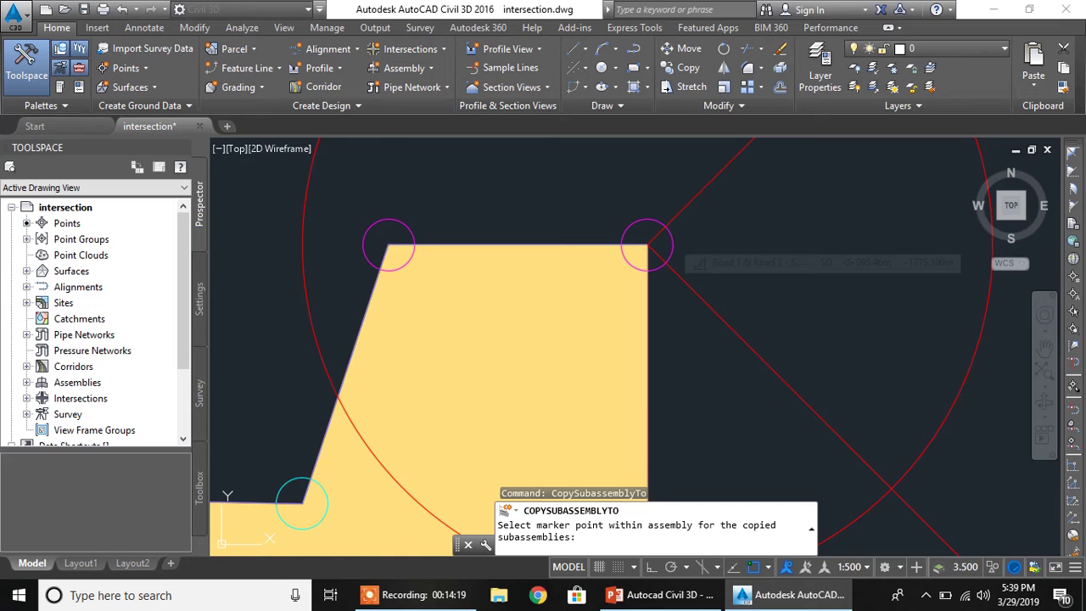
- Delete the original cut/fill slope subassembly on the right side of the Primary Road Full Section
scroll(657, 246, "down", 5)
scroll(683, 322, "down", 2)
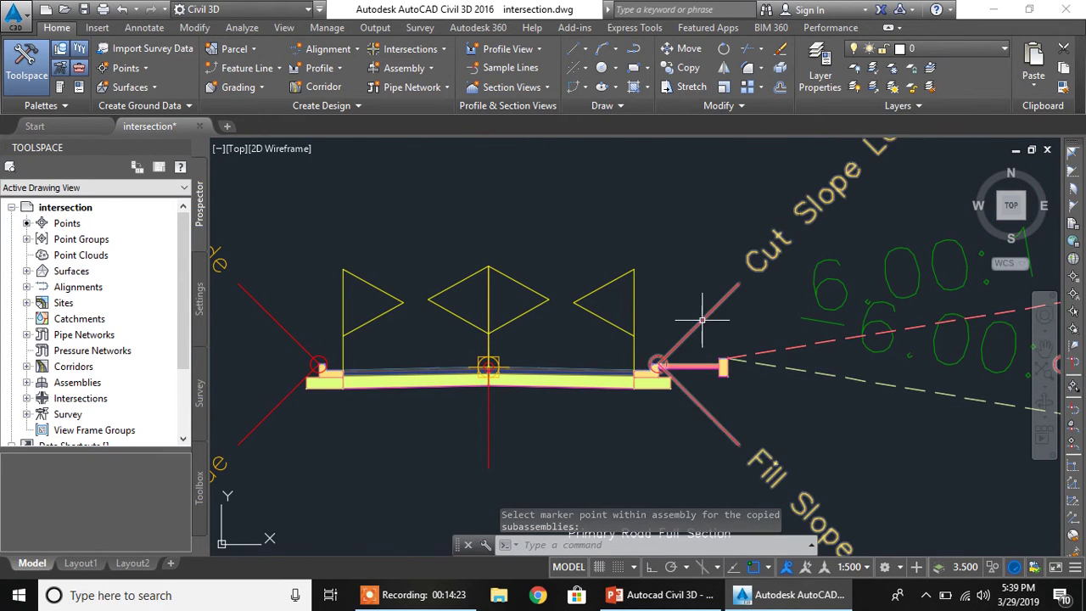
left_click(700, 317)
key("Delete")
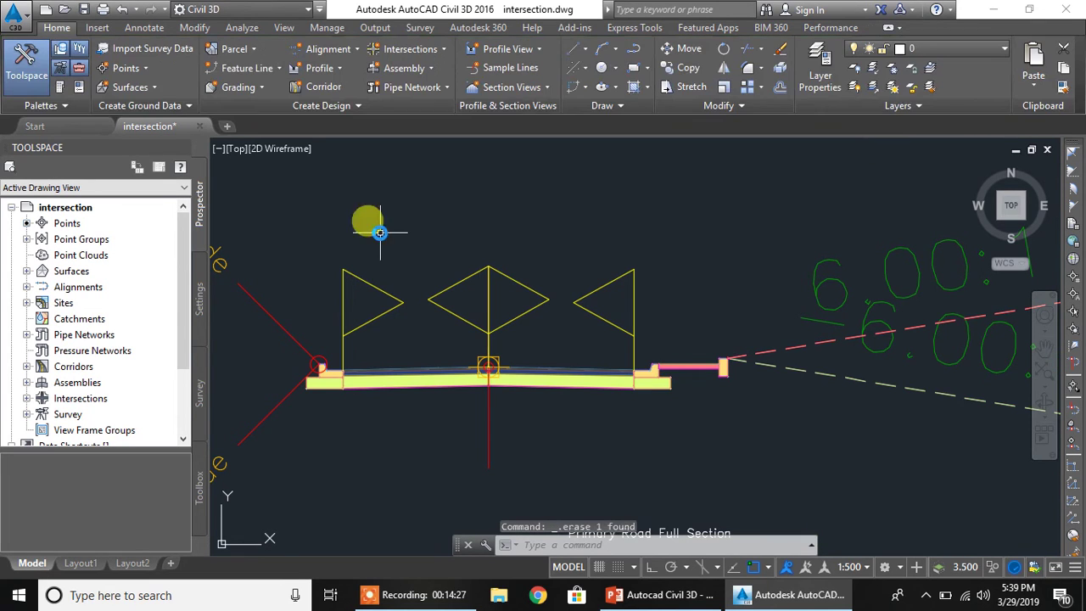
- Copy the Secondary Road Full Section's left sidewalk, outer curb and DaylightGeneral subassemblies to the left curb's top back point on the Primary Road Full Section
scroll(380, 235, "down", 8)
middle_click_drag(380, 236, 507, 365)
middle_click_drag(449, 258, 515, 374)
scroll(519, 228, "up", 6)
middle_click_drag(597, 353, 359, 381)
left_click(596, 337)
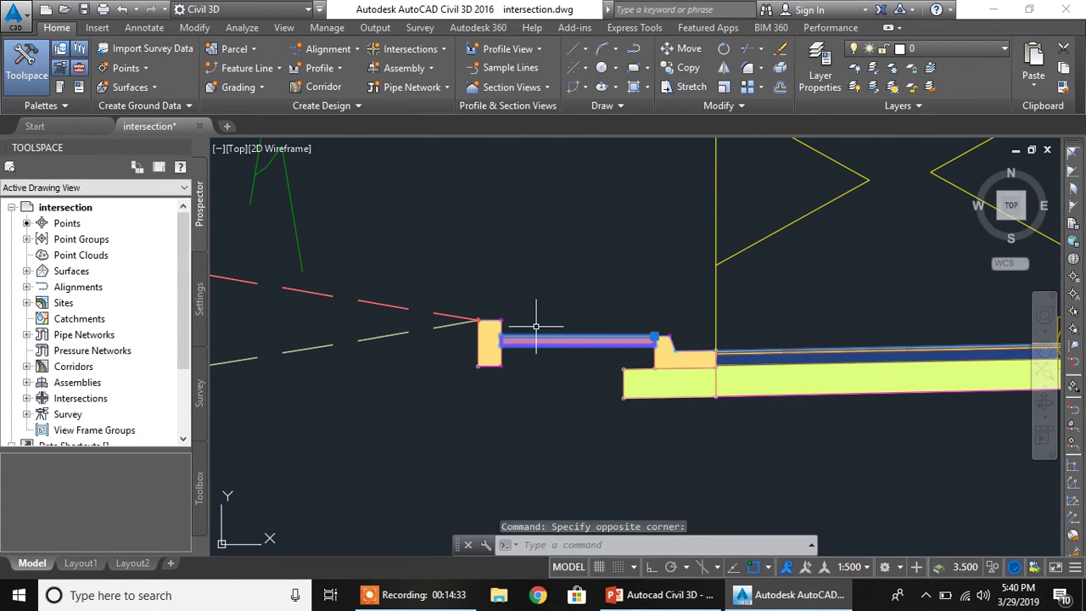
left_click(489, 331)
left_click(454, 314)
right_click(455, 314)
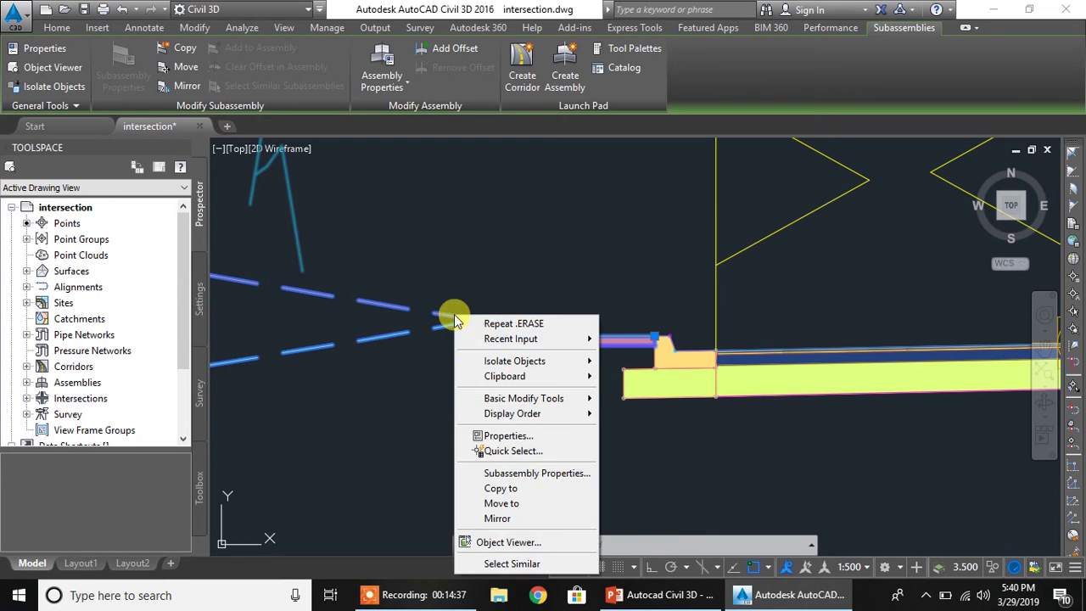
left_click(512, 486)
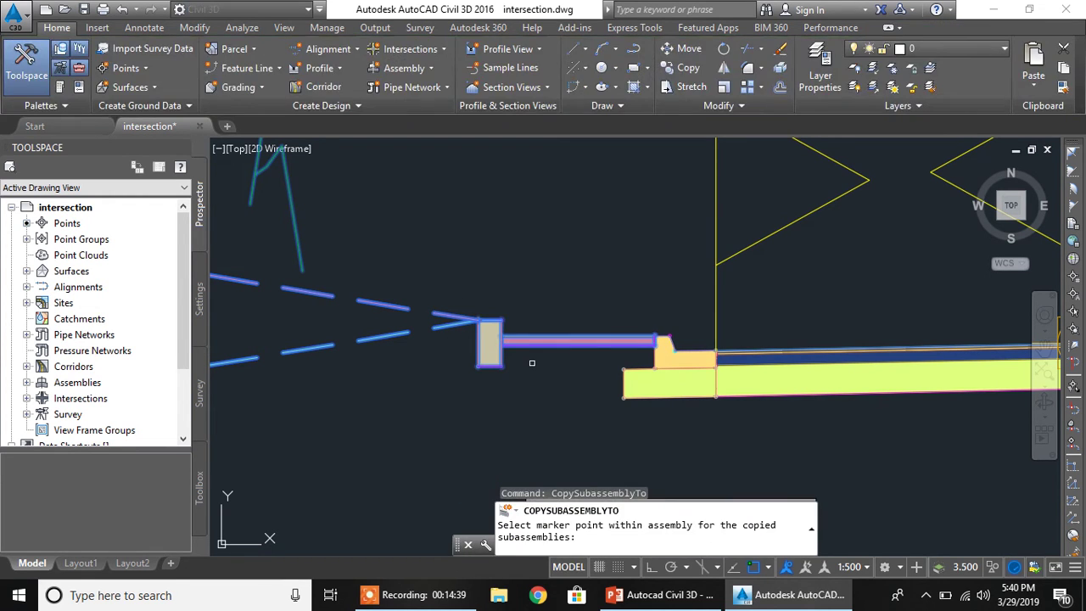
scroll(528, 362, "down", 6)
middle_click_drag(484, 436, 527, 236)
middle_click_drag(546, 381, 560, 186)
middle_click_drag(533, 466, 568, 174)
scroll(610, 372, "up", 4)
scroll(672, 355, "up", 2)
middle_click_drag(665, 365, 509, 287)
scroll(551, 273, "up", 10)
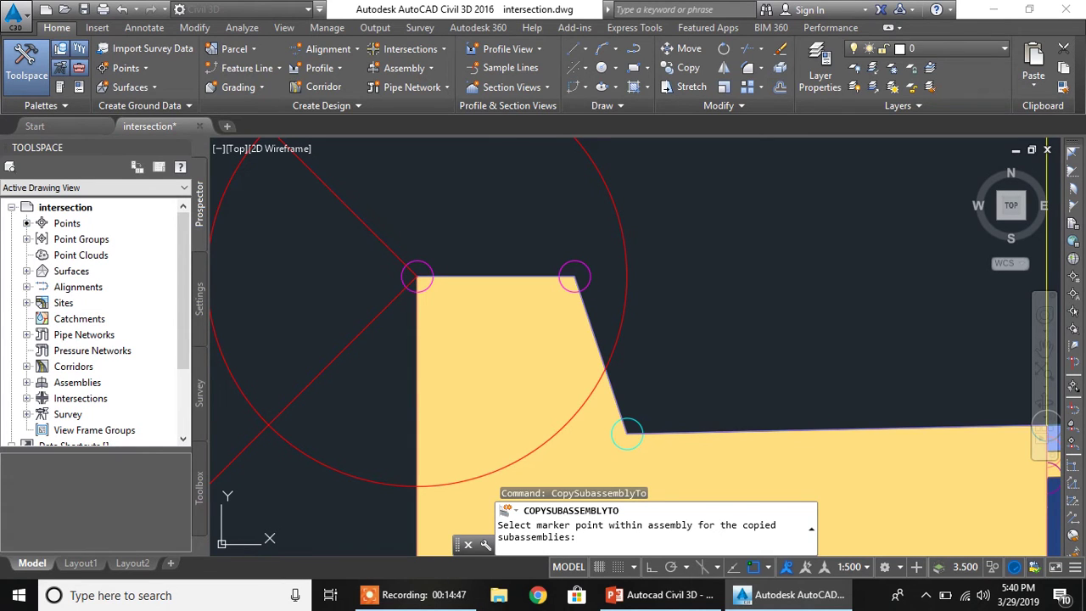
- End the copy and delete the original cut/fill slope subassembly on the left side of the Primary Road Full Section
scroll(551, 273, "down", 8)
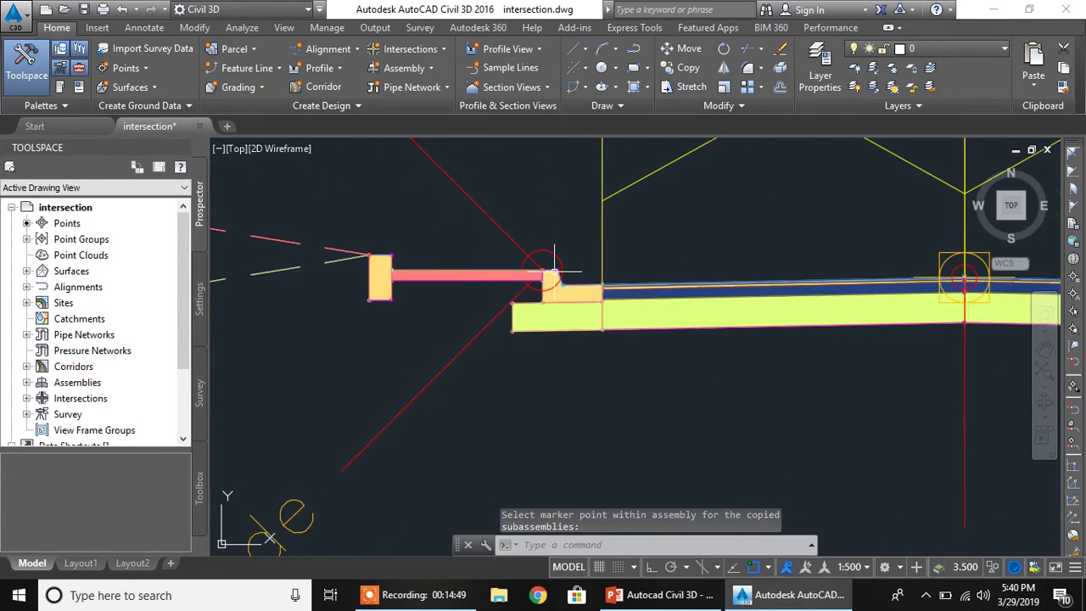
middle_click_drag(552, 273, 544, 343)
key("Escape")
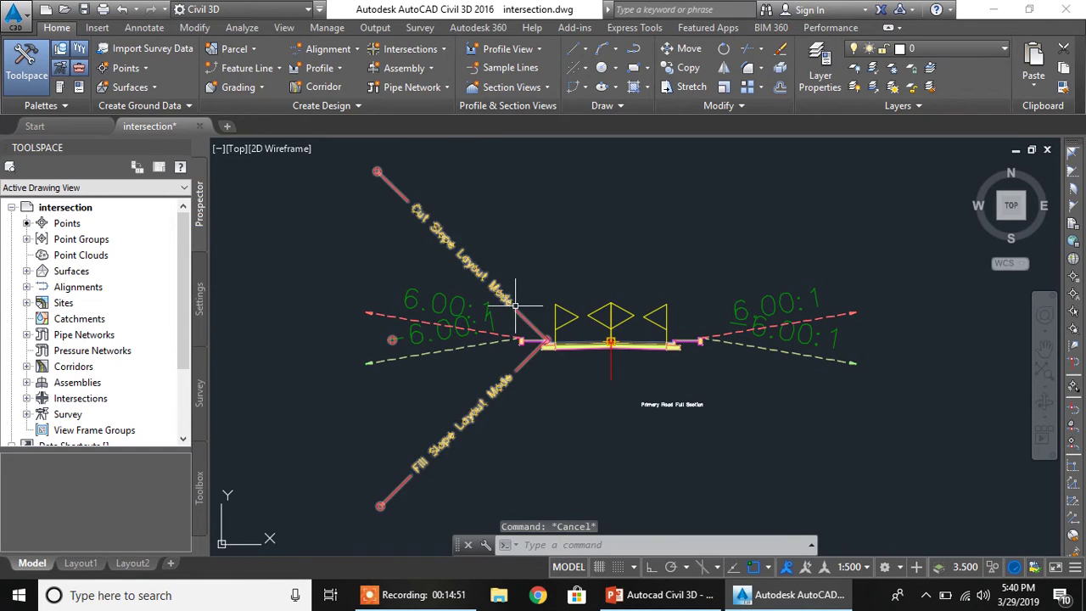
left_click(516, 307)
key("Escape")
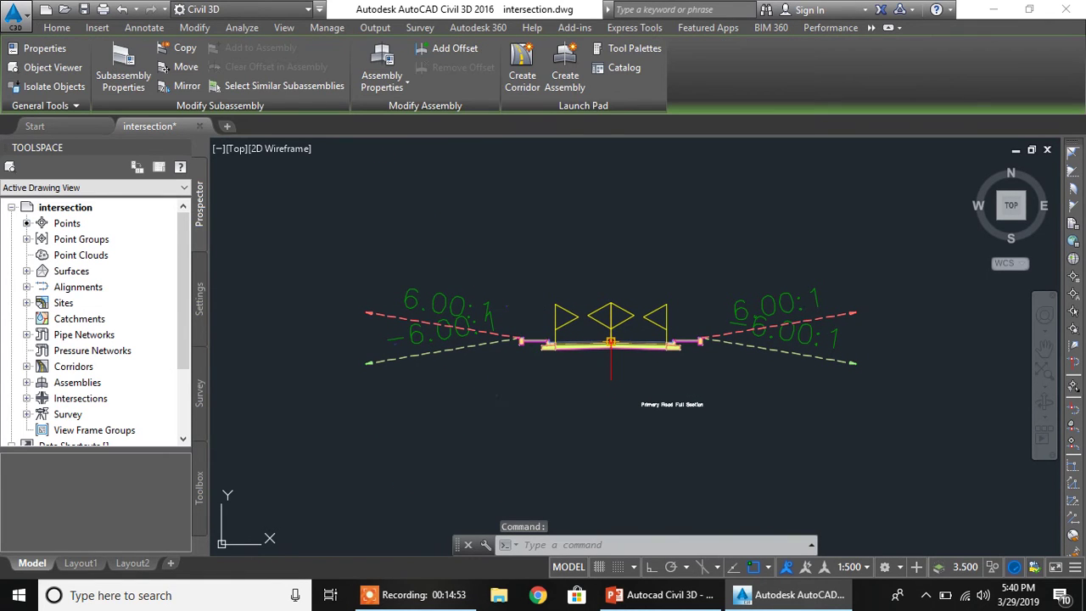
scroll(509, 299, "down", 2)
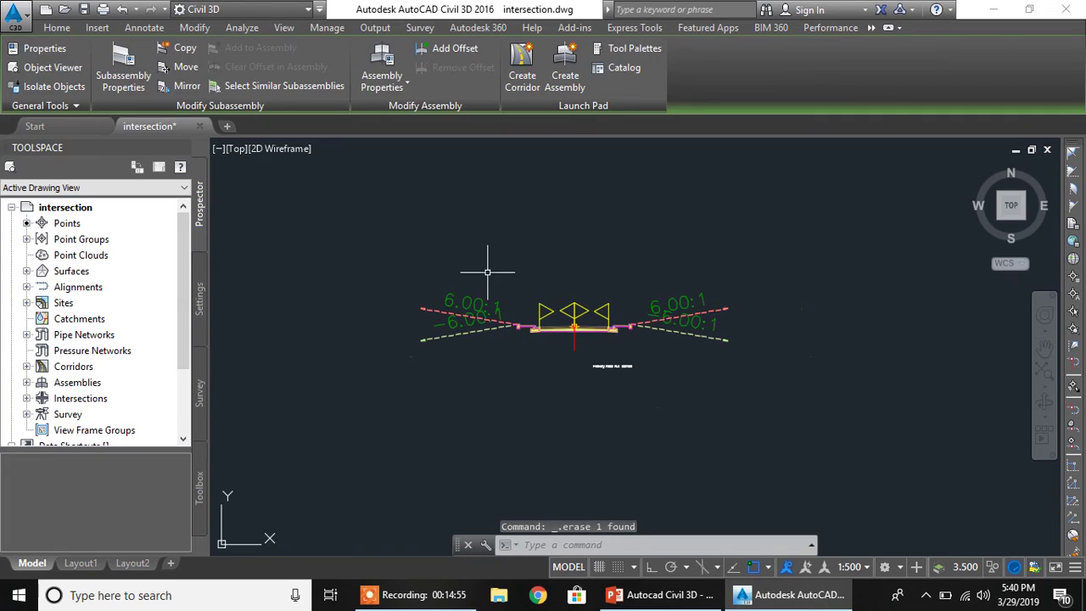
- Look over the column of intersection assemblies, comparing the two edited full sections with the remaining ones
middle_click_drag(440, 287, 485, 419)
middle_click_drag(526, 266, 505, 422)
middle_click_drag(537, 237, 508, 386)
mouse_move(550, 204)
middle_mouse_down()
mouse_move(526, 335)
mouse_move(555, 307)
mouse_move(556, 356)
middle_mouse_up()
scroll(527, 334, "down", 5)
middle_click_drag(509, 208, 523, 362)
middle_click_drag(527, 301, 540, 392)
scroll(558, 298, "down", 5)
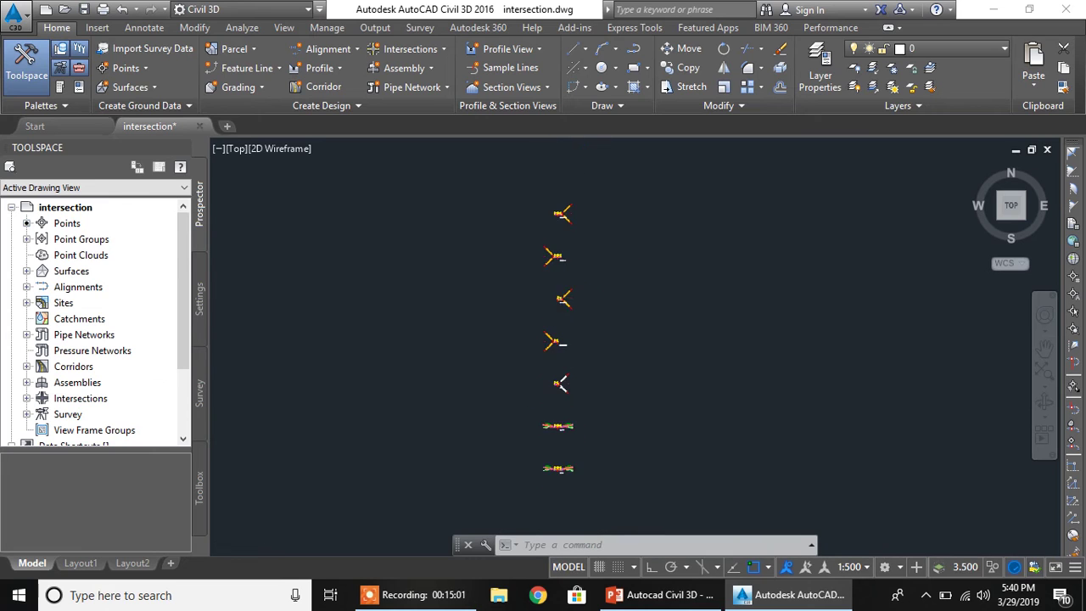
scroll(576, 320, "up", 3)
scroll(575, 319, "up", 2)
middle_click_drag(536, 321, 606, 367)
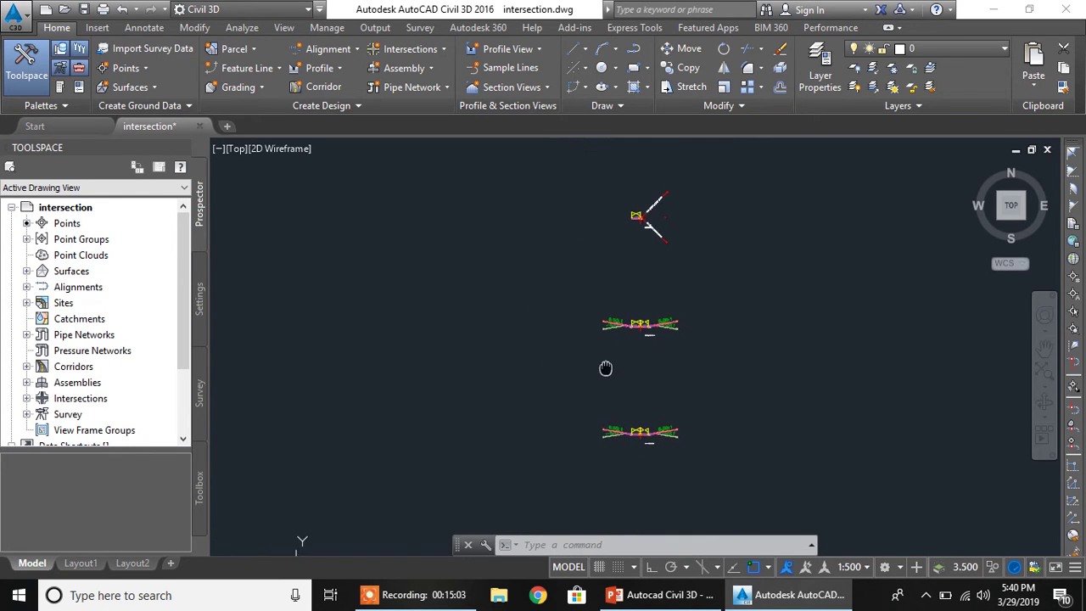
middle_click_drag(494, 399, 636, 356)
scroll(490, 359, "down", 3)
scroll(489, 359, "down", 3)
middle_click_drag(489, 358, 469, 337)
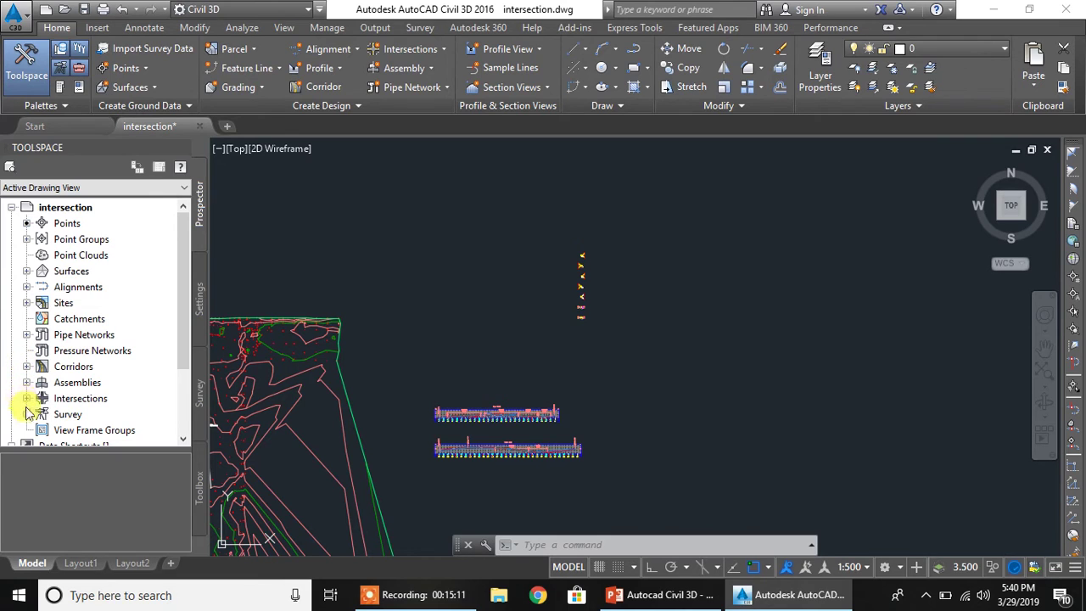
- Rebuild Corridor - (3) with the modified assemblies and dismiss the event log
scroll(75, 341, "down", 1)
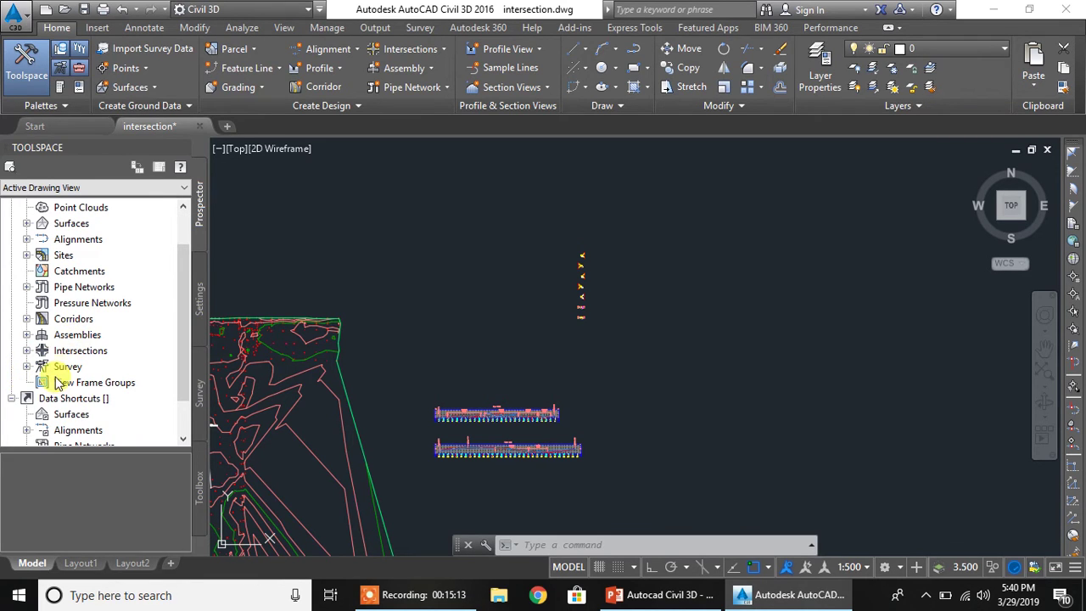
left_click(28, 320)
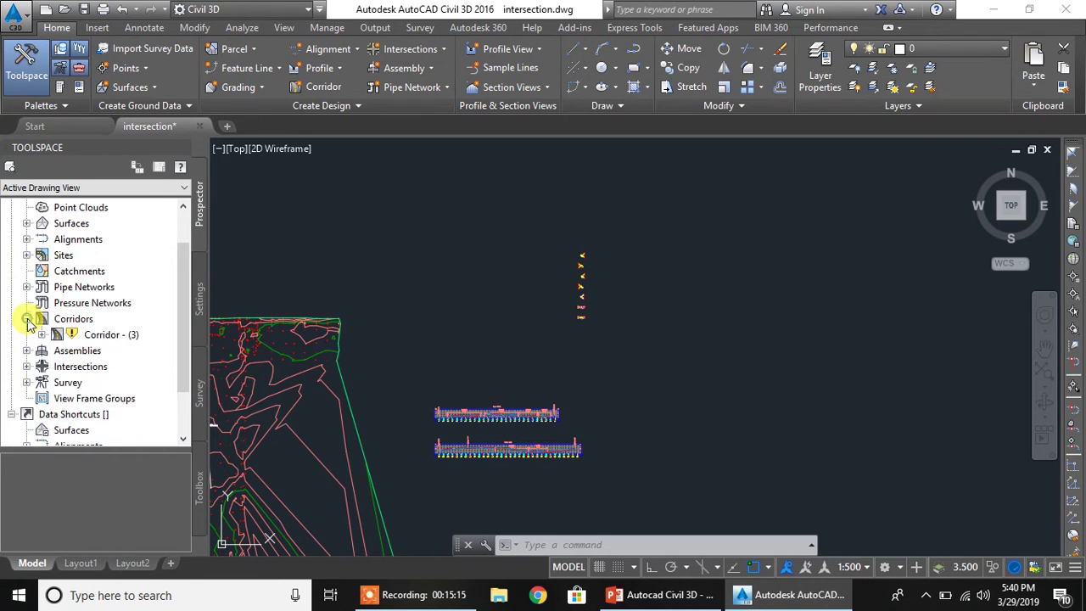
left_click(201, 299)
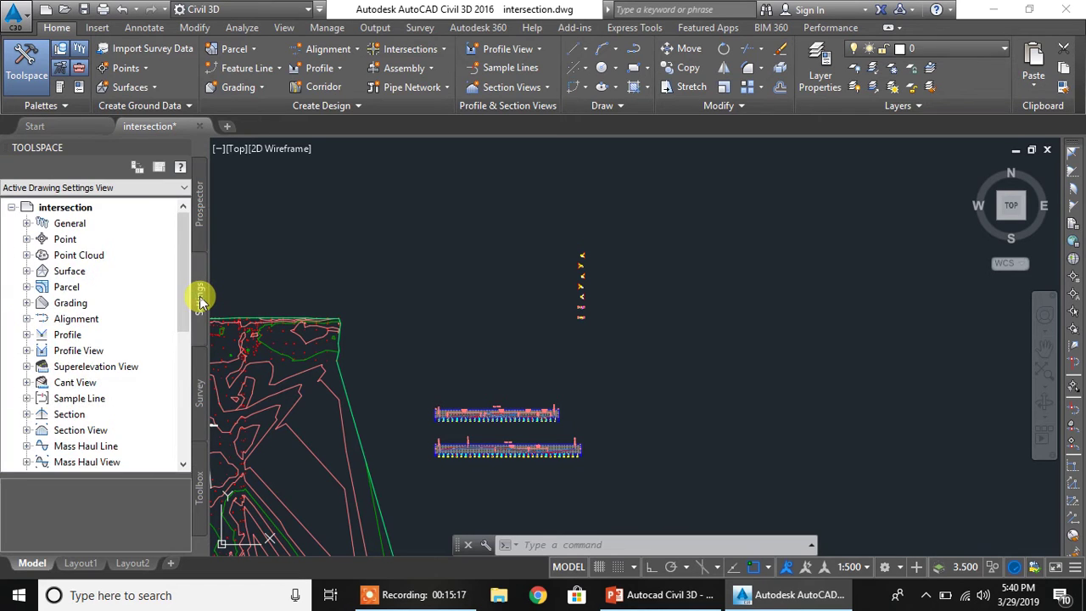
left_click(201, 212)
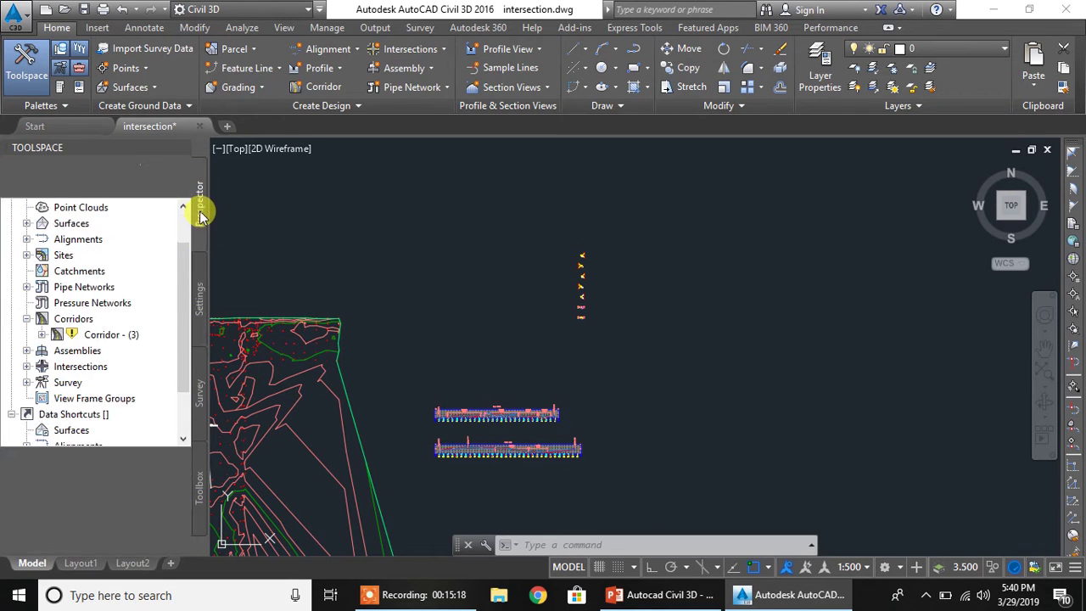
left_click(107, 336)
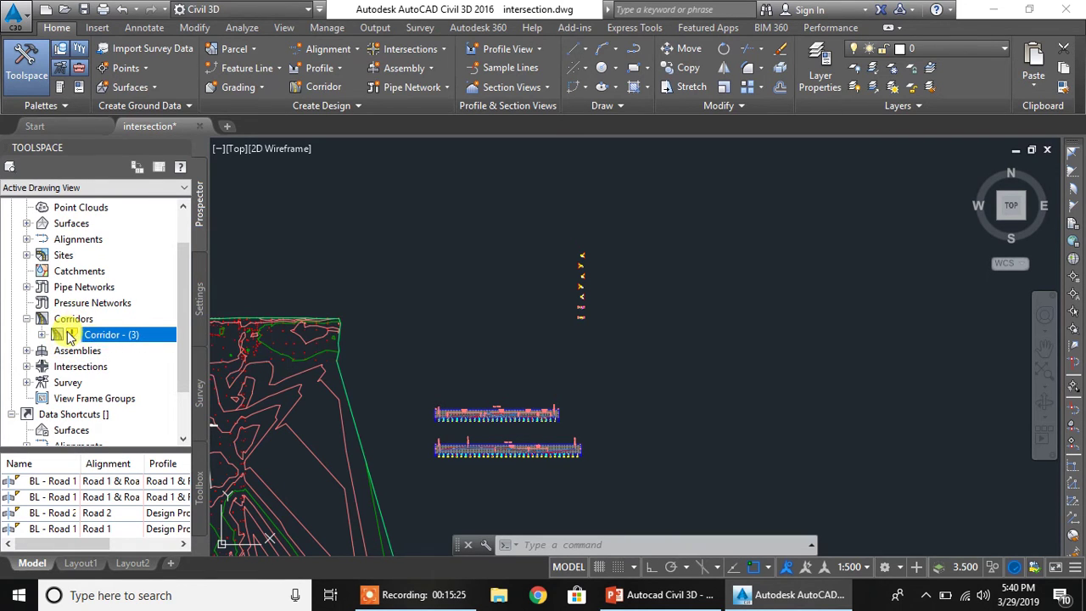
right_click(141, 332)
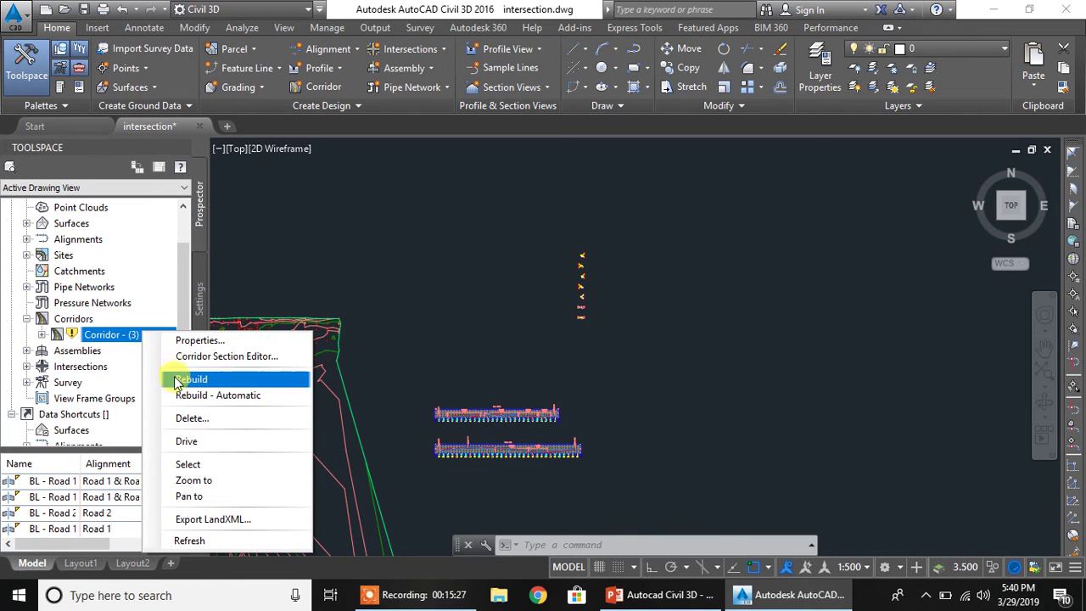
left_click(214, 379)
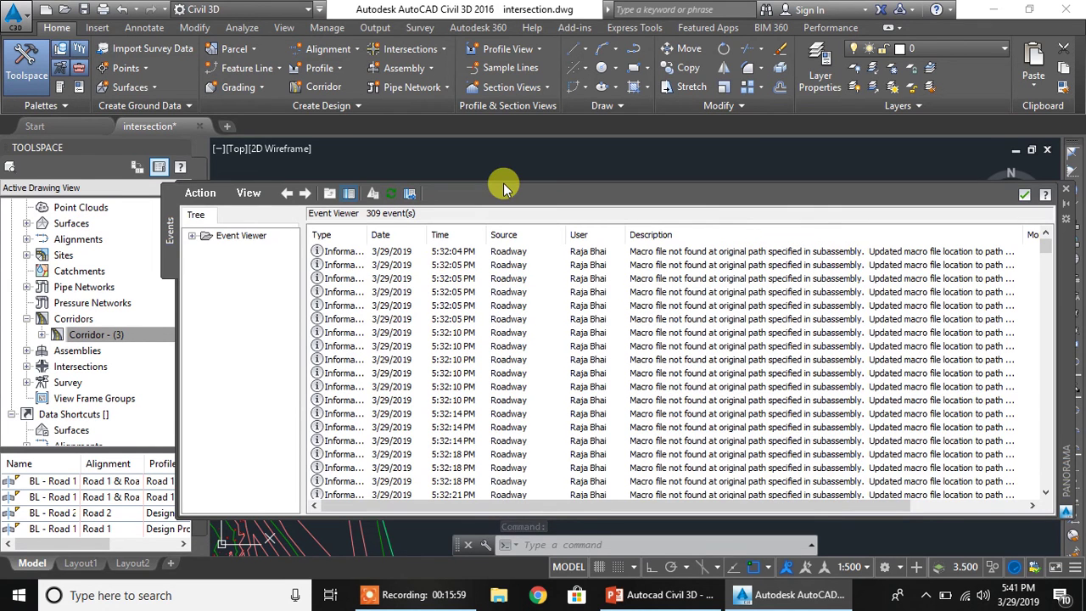
left_click(1024, 194)
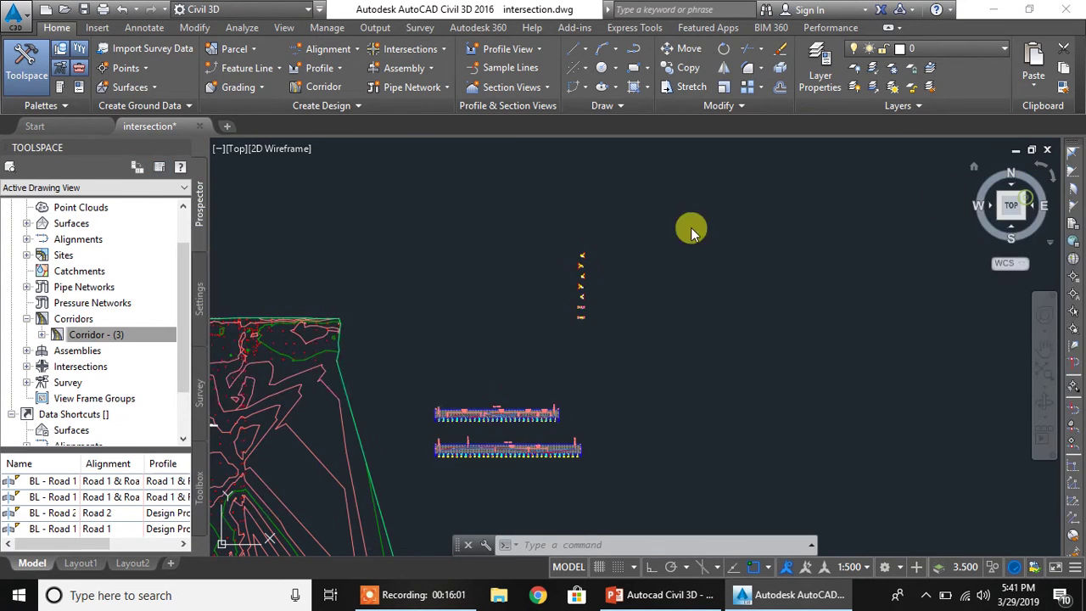
- Examine the rebuilt corridor in plan along both roads and around the intersection's curb returns, checking the new sidewalk edges
scroll(351, 291, "down", 2)
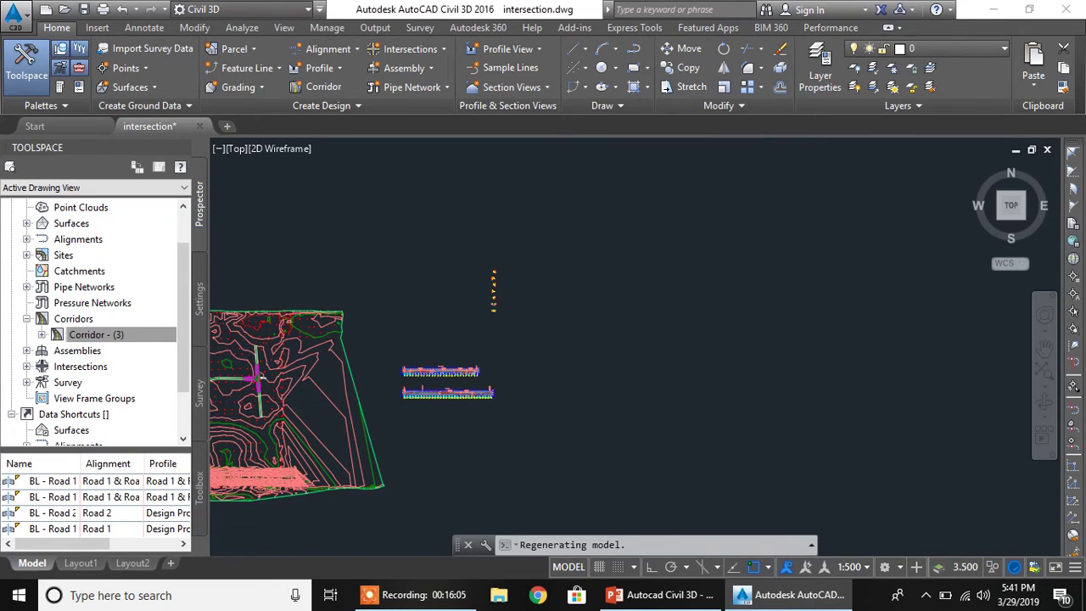
scroll(329, 289, "up", 5)
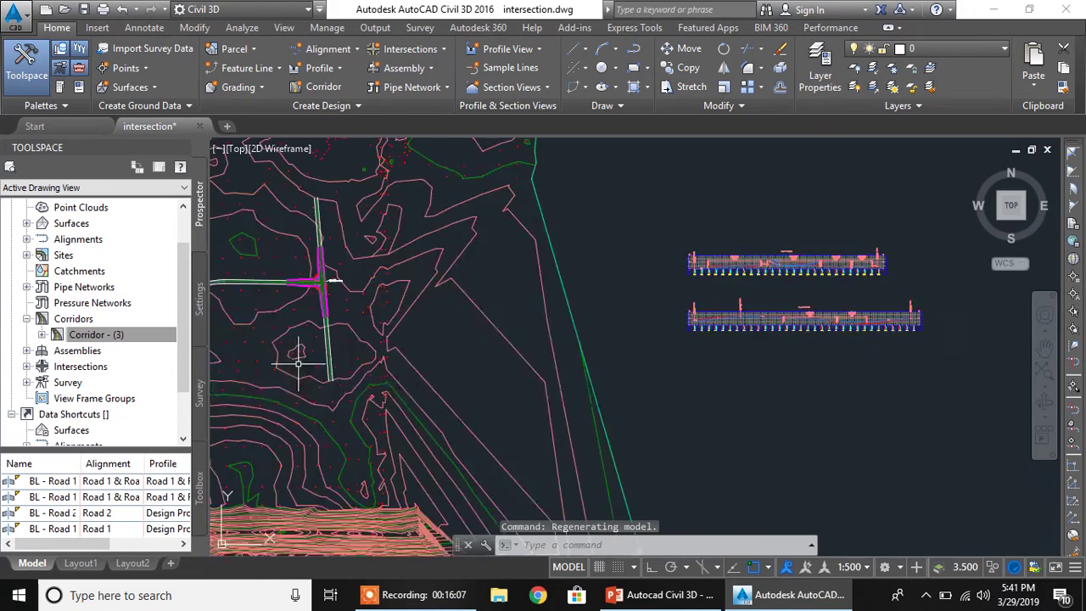
middle_click_drag(329, 289, 422, 509)
scroll(440, 408, "up", 5)
middle_click_drag(365, 430, 475, 286)
middle_click_drag(475, 436, 492, 306)
scroll(539, 352, "up", 7)
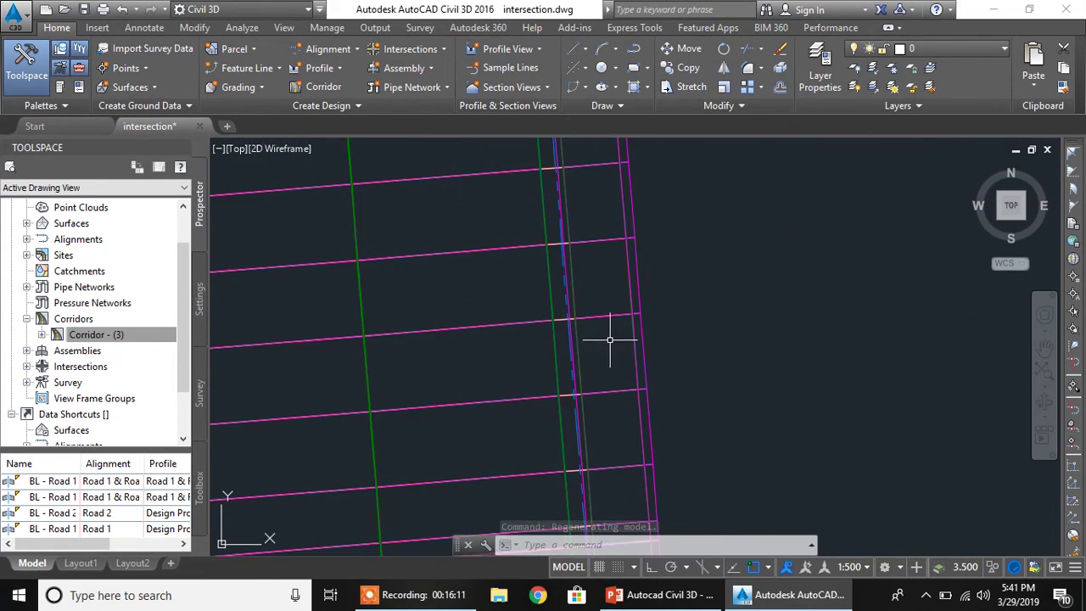
scroll(449, 383, "down", 5)
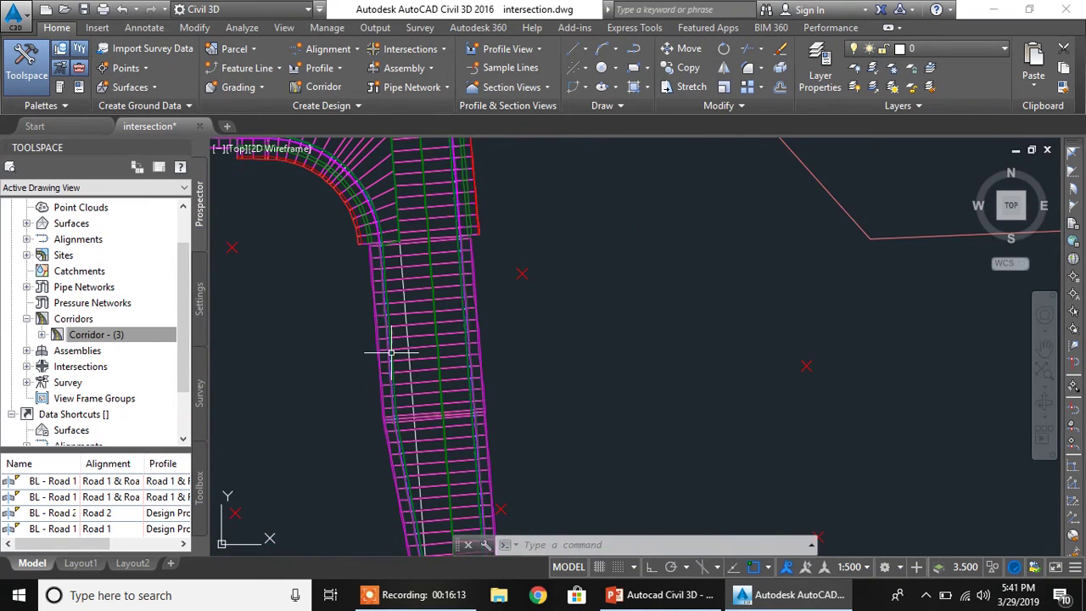
scroll(425, 351, "down", 3)
scroll(537, 363, "up", 6)
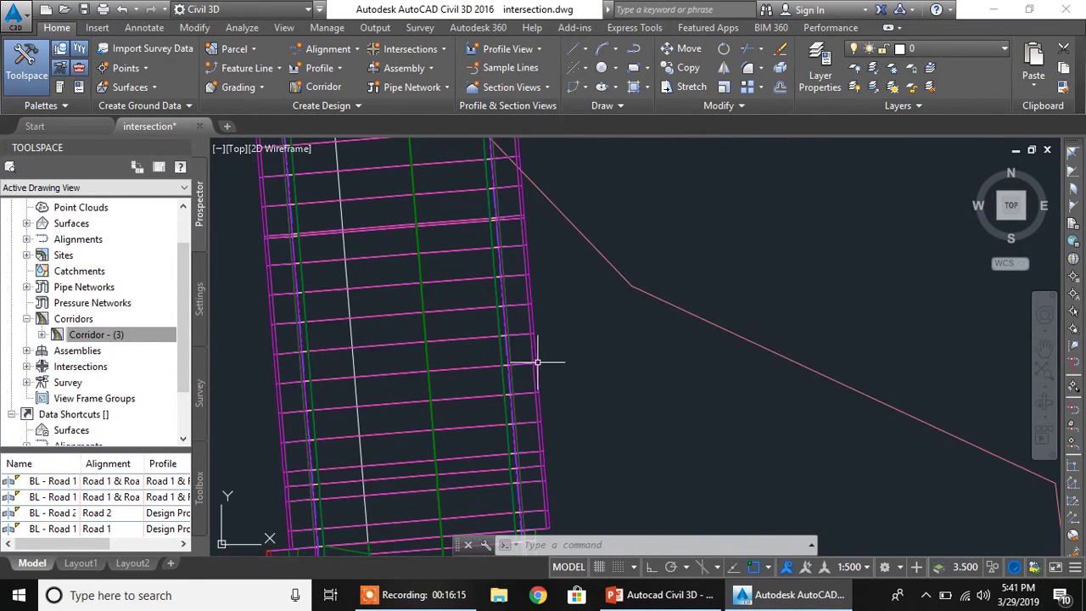
scroll(373, 458, "down", 5)
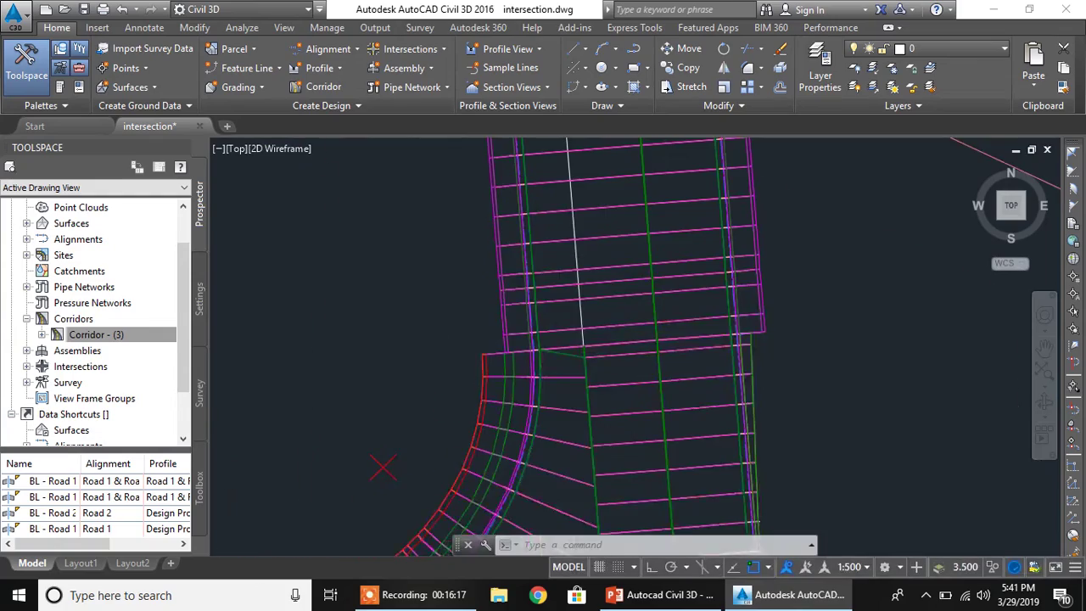
middle_click_drag(413, 382, 463, 356)
scroll(518, 335, "up", 6)
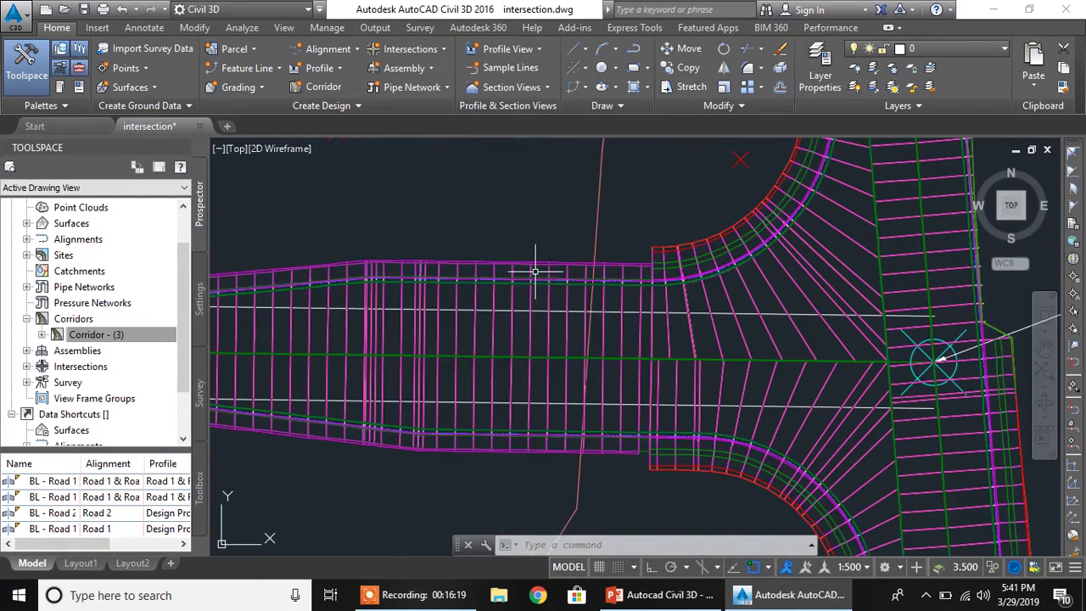
- Inspect Corridor - (3) around the junction, comparing the Road 1 edge opposite Road 2 with both curb returns and the adjoining full sections
middle_click_drag(636, 382, 398, 388)
middle_click_drag(562, 388, 449, 427)
mouse_move(519, 359)
middle_mouse_down()
mouse_move(465, 465)
mouse_move(490, 399)
mouse_move(440, 372)
middle_mouse_up()
scroll(429, 471, "down", 5)
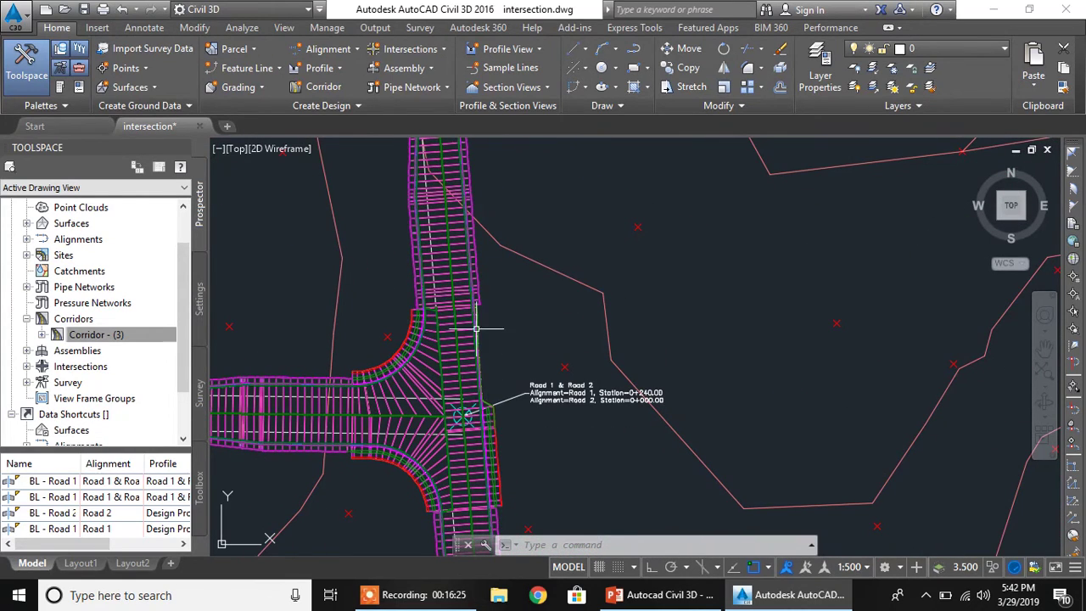
scroll(463, 384, "up", 5)
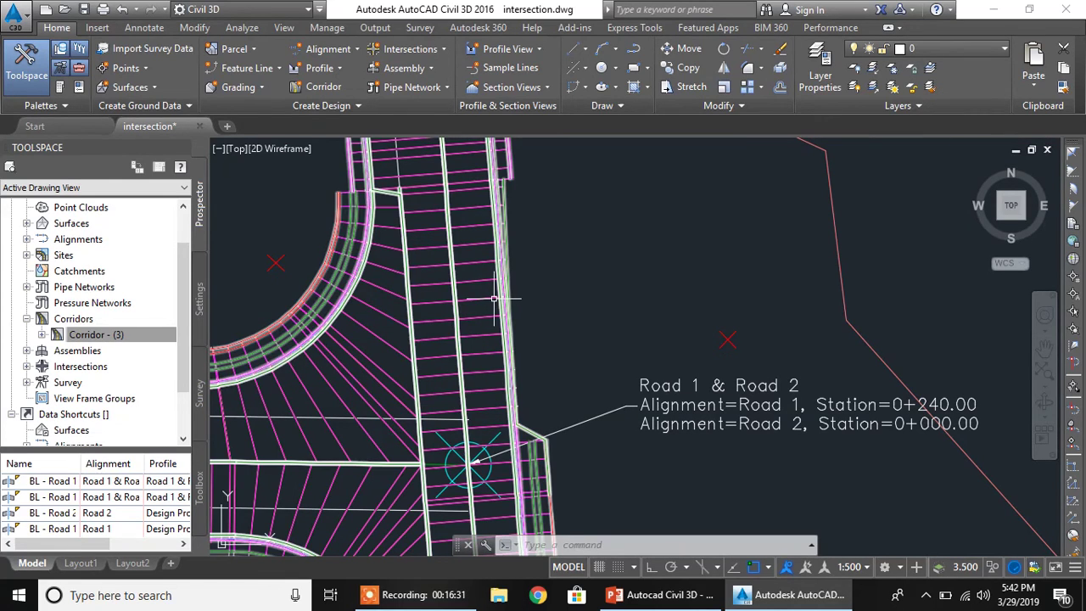
scroll(575, 303, "down", 7)
mouse_move(608, 371)
middle_mouse_down()
mouse_move(513, 388)
mouse_move(461, 370)
middle_mouse_up()
scroll(538, 361, "down", 4)
scroll(403, 327, "up", 5)
mouse_move(406, 325)
middle_mouse_down()
mouse_move(478, 340)
mouse_move(504, 370)
middle_mouse_up()
scroll(499, 369, "up", 3)
scroll(496, 371, "down", 5)
scroll(492, 374, "up", 3)
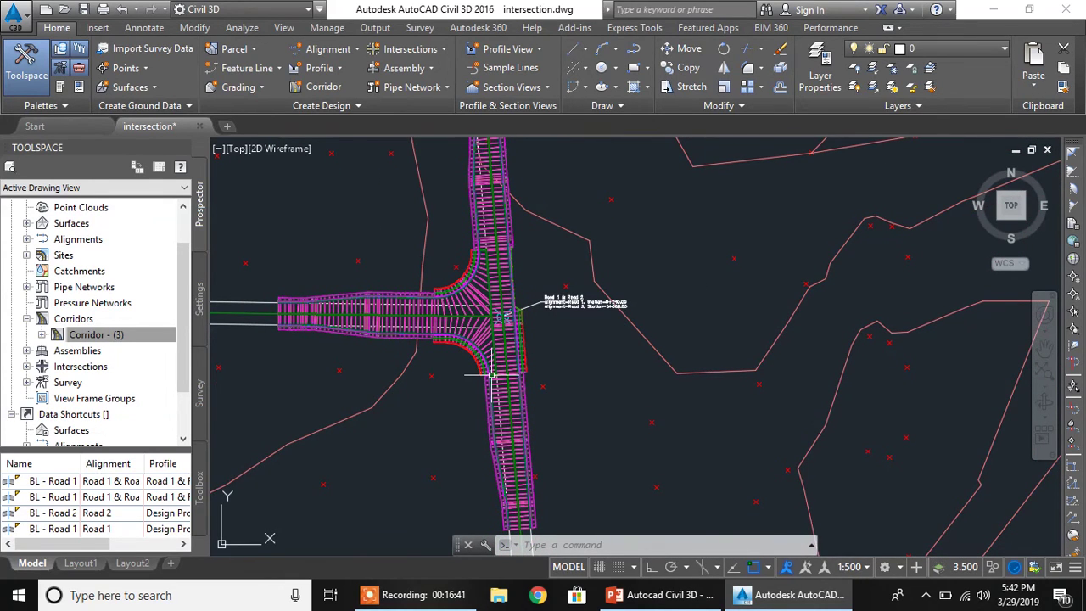
scroll(471, 357, "up", 3)
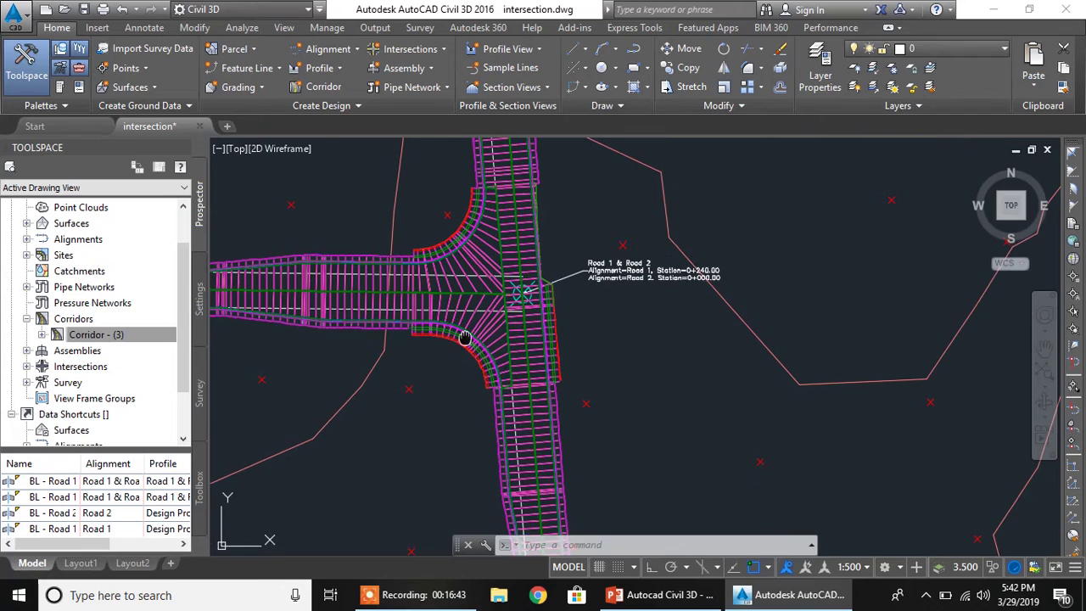
- Update the corridor regions of the Road 1 & Road 2 intersection, continue with the rebuild, and dismiss the event log
left_click(84, 320)
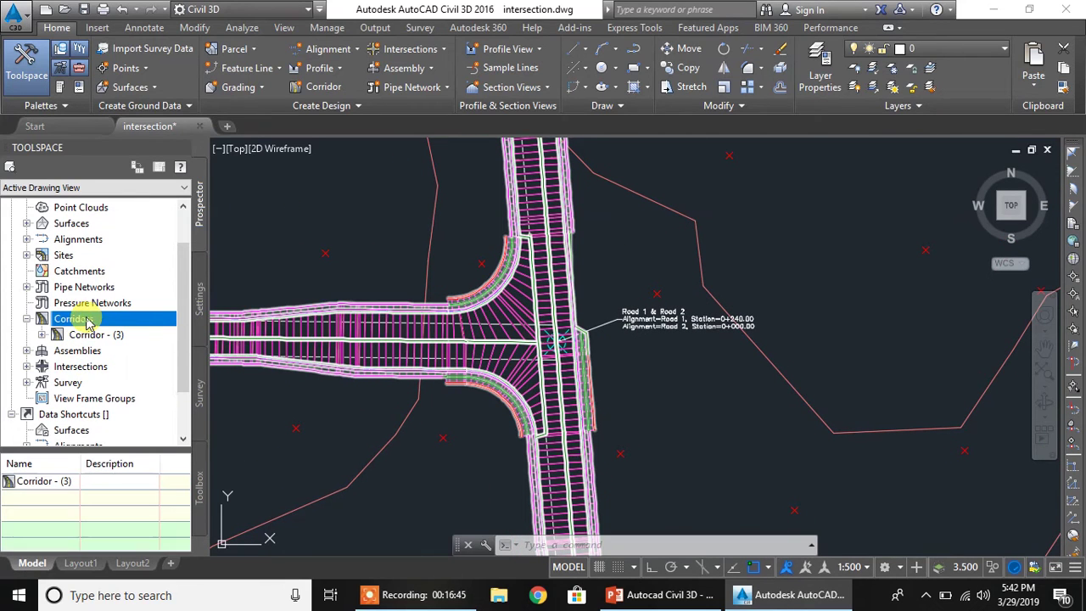
left_click(88, 336)
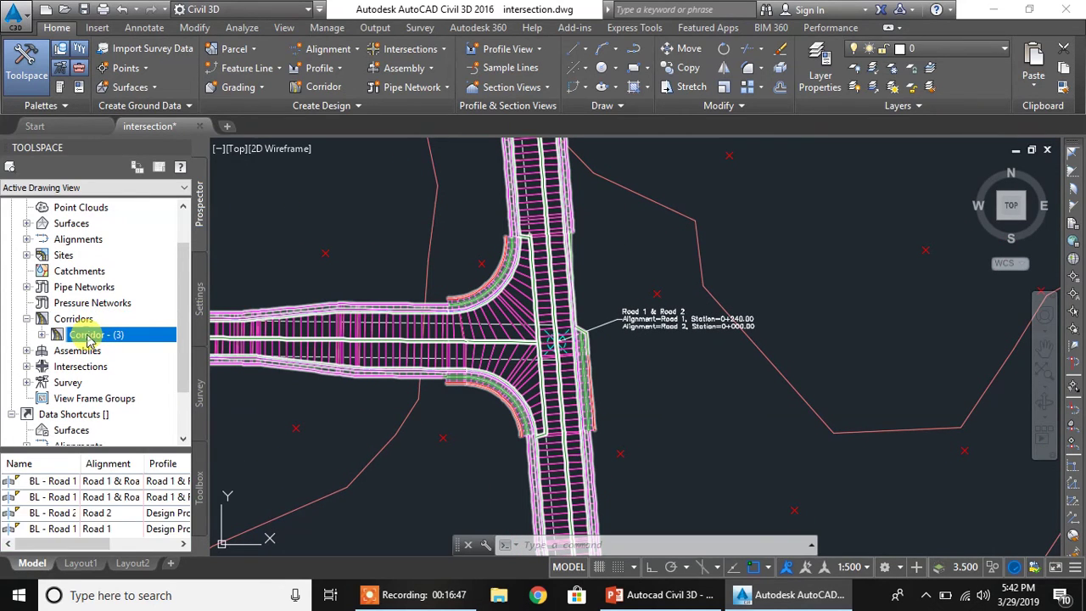
left_click(26, 368)
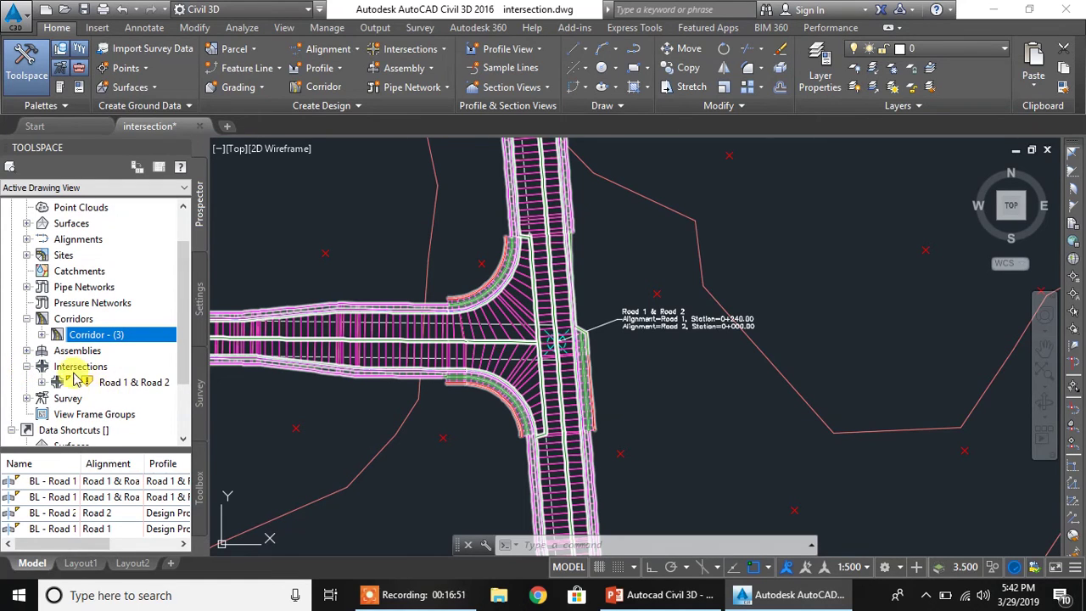
left_click(41, 335)
left_click(41, 334)
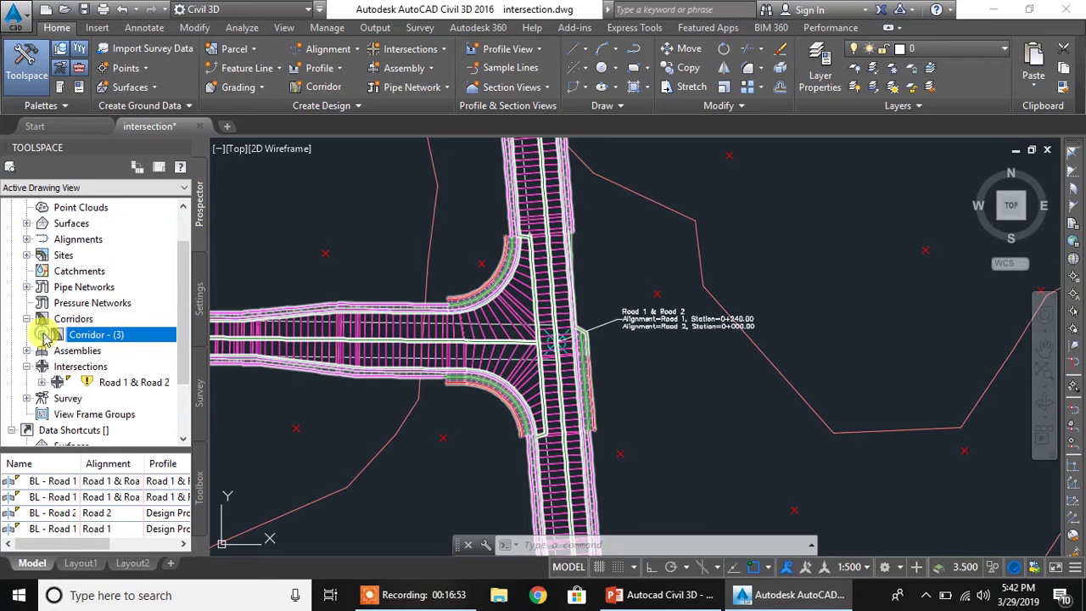
left_click(131, 382)
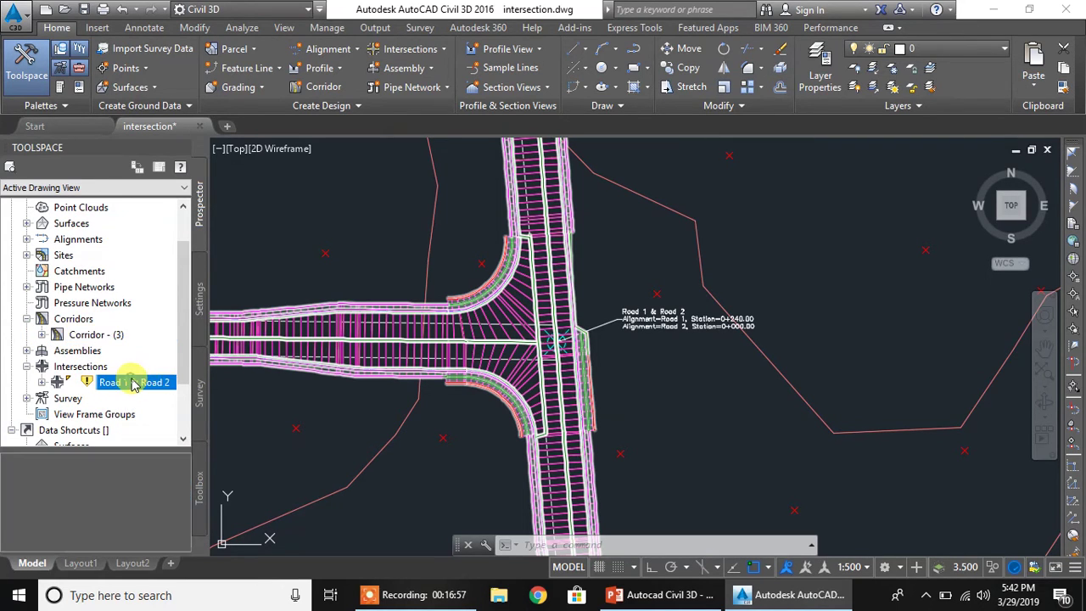
right_click(131, 383)
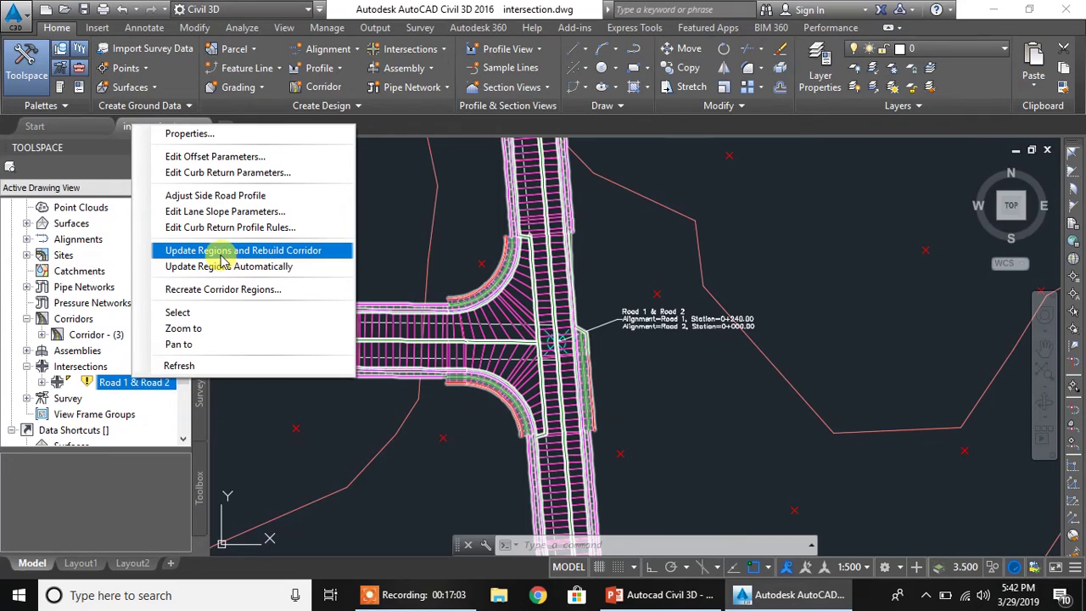
left_click(289, 252)
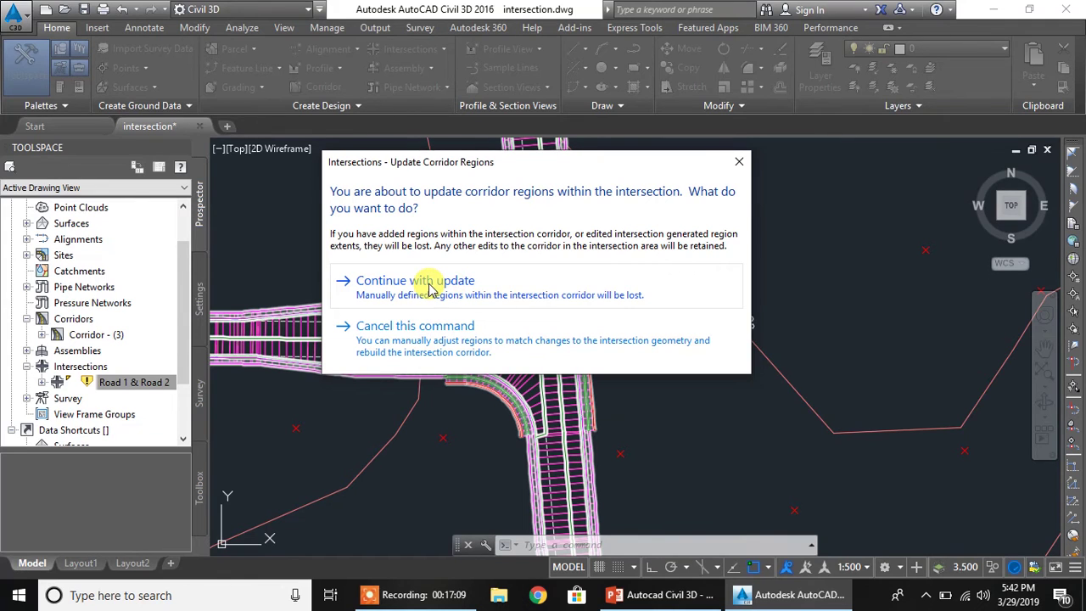
left_click(467, 293)
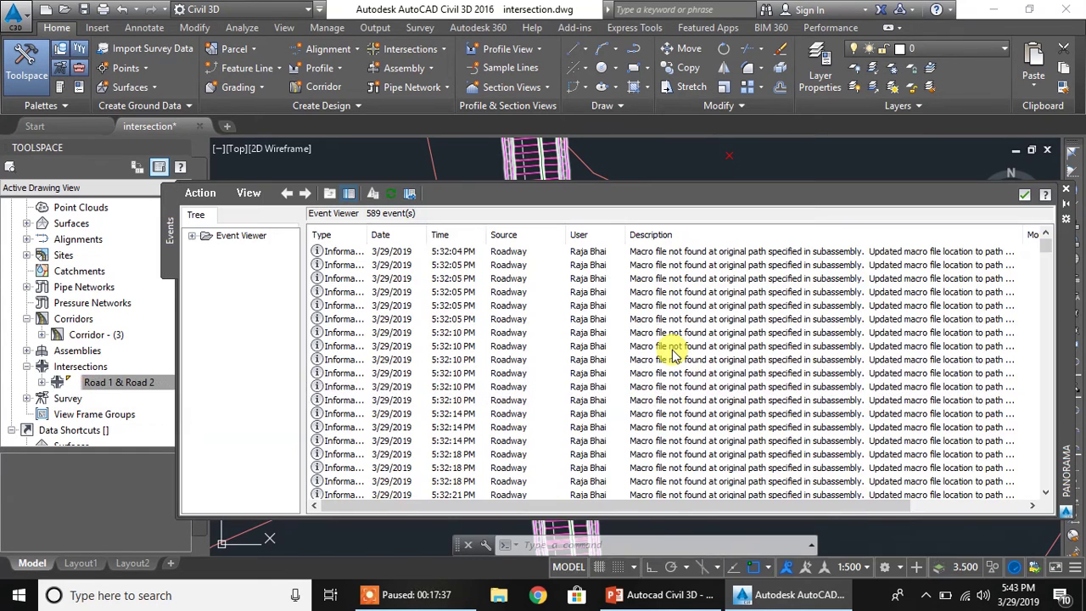
left_click(1025, 197)
- Check the updated corridor in plan along the northern stretch of Road 1, the junction and the Road 2 approach
scroll(582, 340, "up", 5)
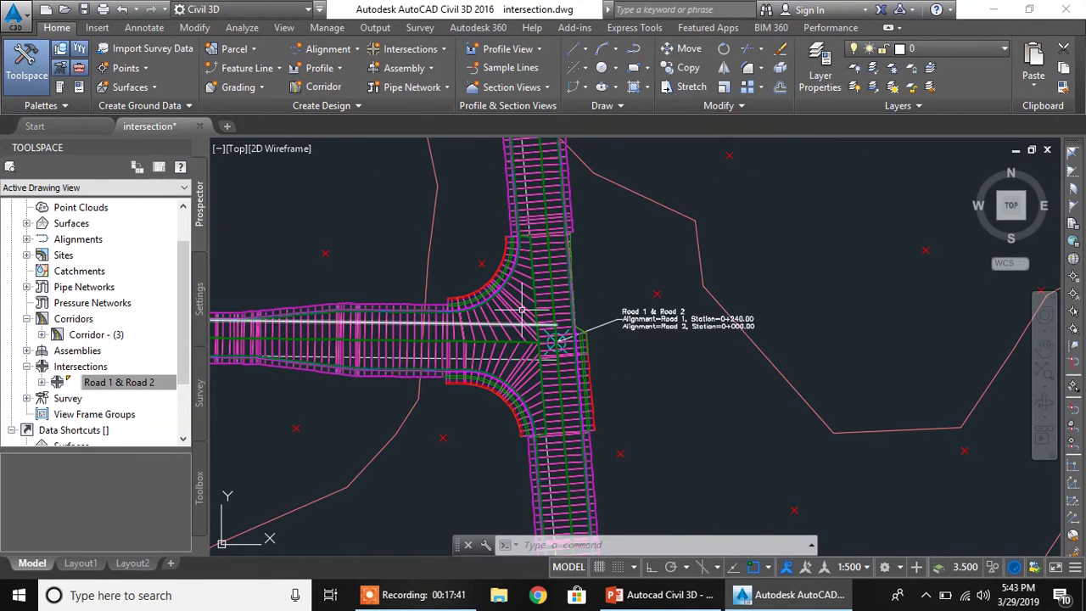
scroll(501, 317, "down", 2)
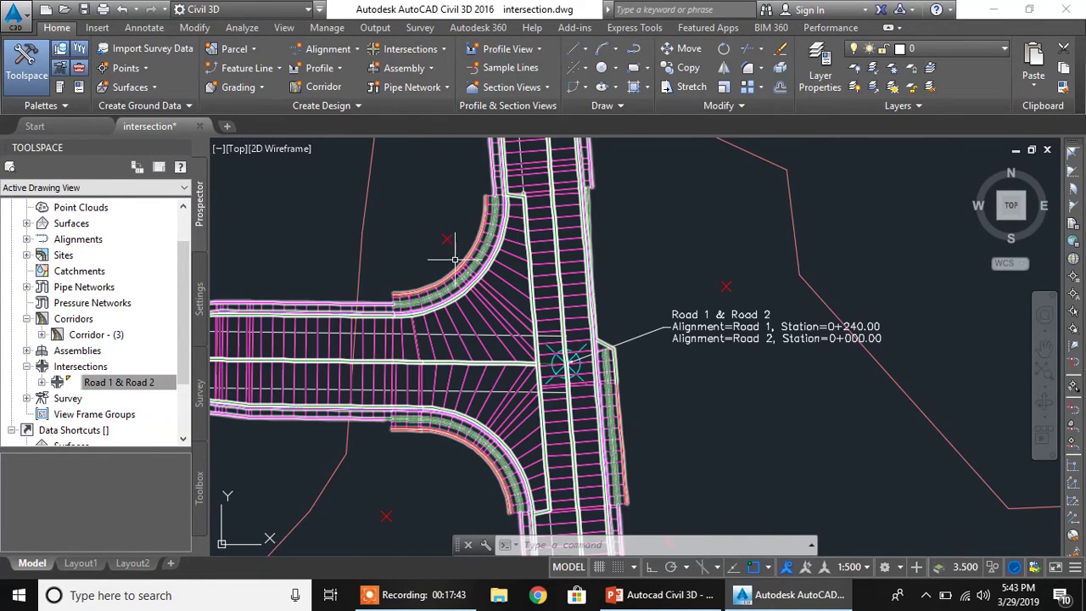
middle_click_drag(506, 218, 496, 481)
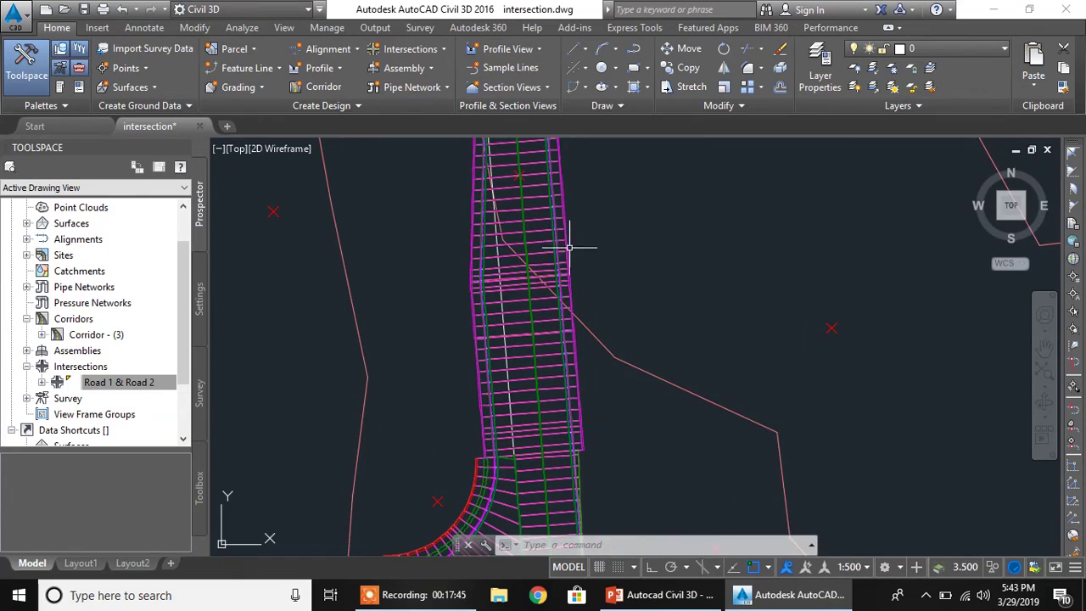
mouse_move(501, 444)
middle_mouse_down()
mouse_move(538, 364)
mouse_move(514, 314)
mouse_move(585, 315)
mouse_move(605, 550)
middle_mouse_up()
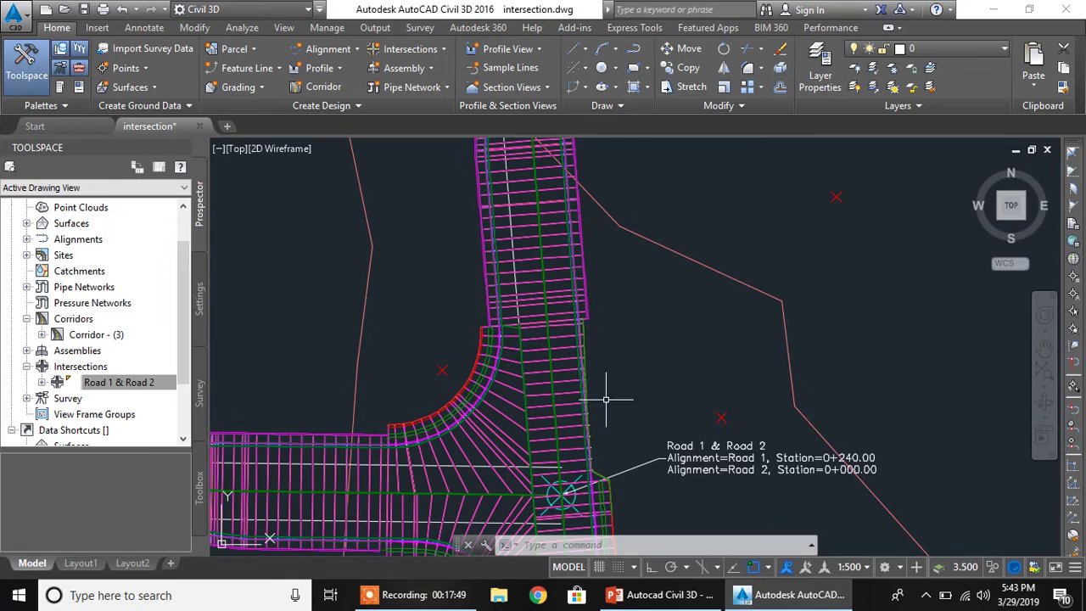
middle_click_drag(531, 404, 665, 334)
scroll(694, 304, "up", 2)
middle_click_drag(664, 405, 605, 395)
scroll(605, 395, "down", 11)
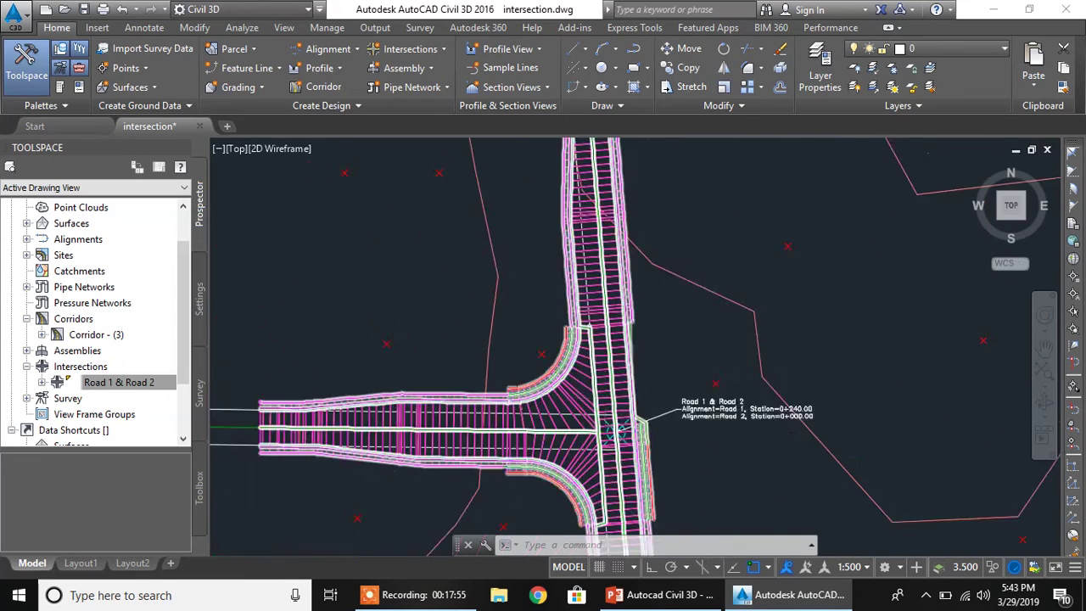
- Look over the column of intersection assemblies beside the surface, and return to the corridor at the junction
middle_click_drag(836, 311, 654, 456)
middle_click_drag(941, 307, 533, 449)
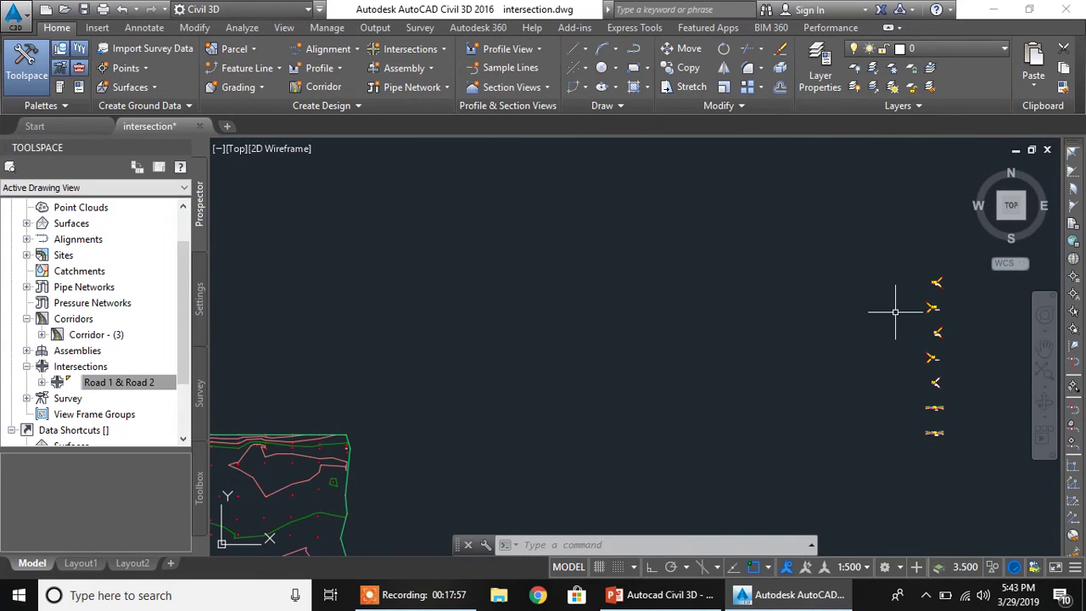
scroll(935, 330, "up", 6)
scroll(932, 211, "up", 2)
scroll(865, 328, "down", 8)
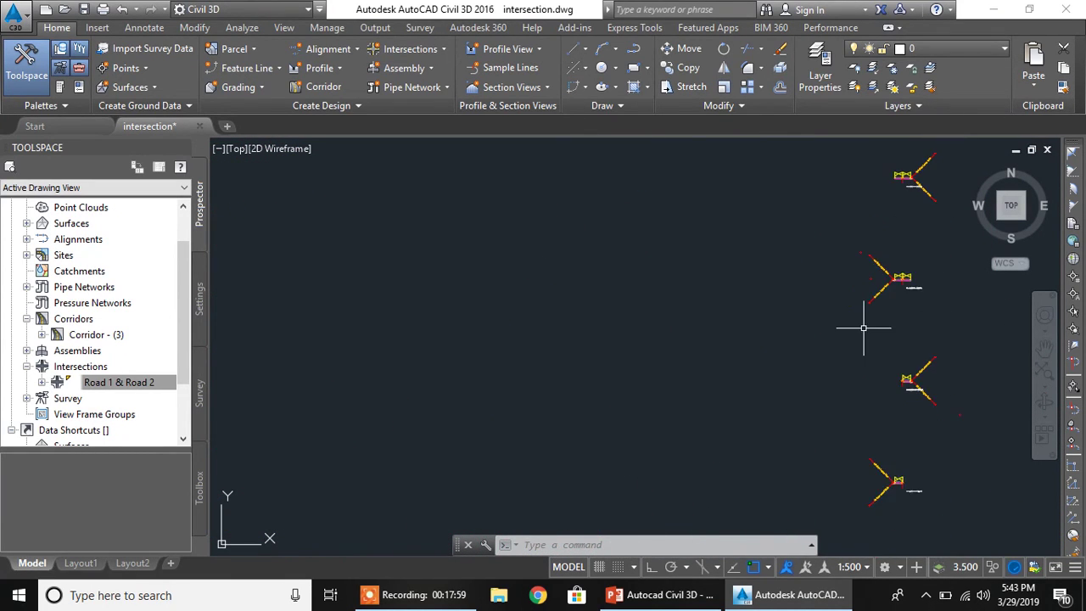
scroll(851, 336, "down", 4)
middle_click_drag(554, 440, 620, 325)
scroll(564, 369, "up", 7)
scroll(555, 365, "up", 2)
mouse_move(554, 365)
middle_mouse_down()
mouse_move(545, 326)
mouse_move(549, 334)
middle_mouse_up()
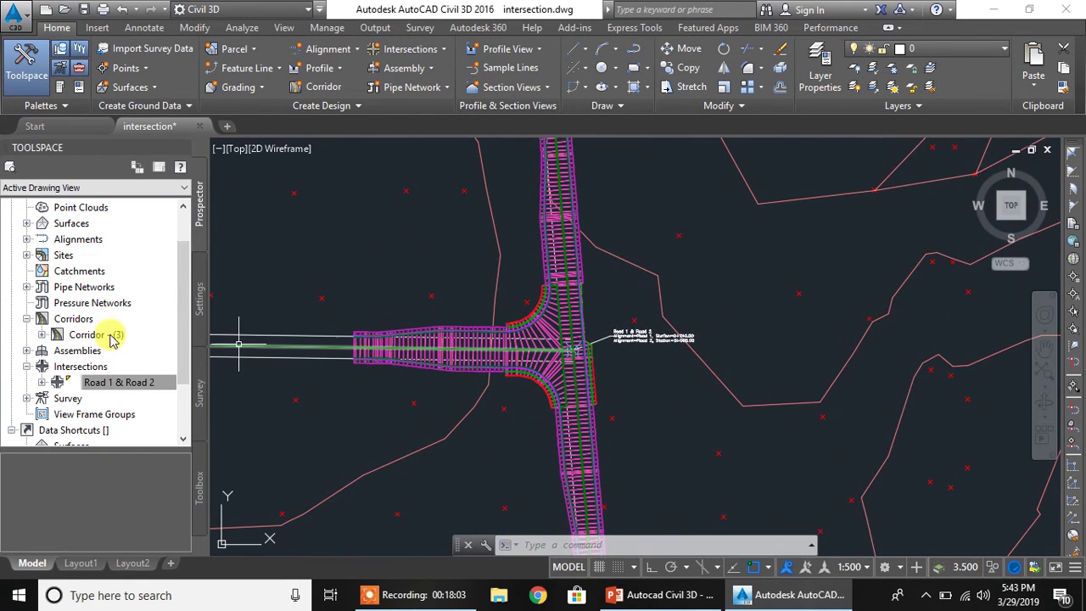
- Open the properties of Corridor - (3) at its baseline and region parameters, keeping the intersection visible beside the dialog
left_click(85, 319)
right_click(106, 320)
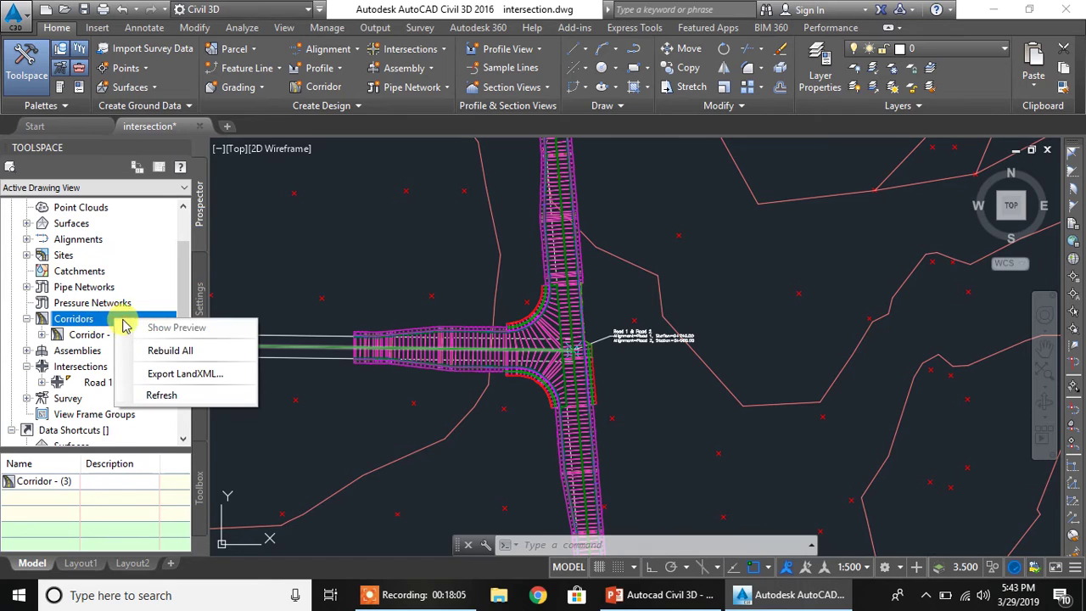
left_click(86, 335)
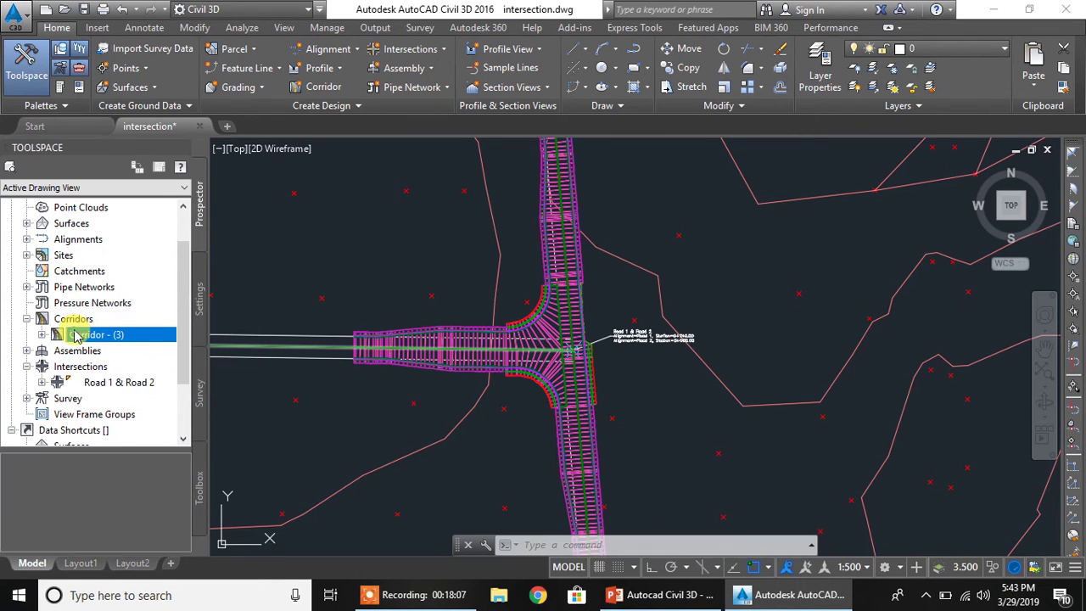
right_click(100, 337)
left_click(178, 344)
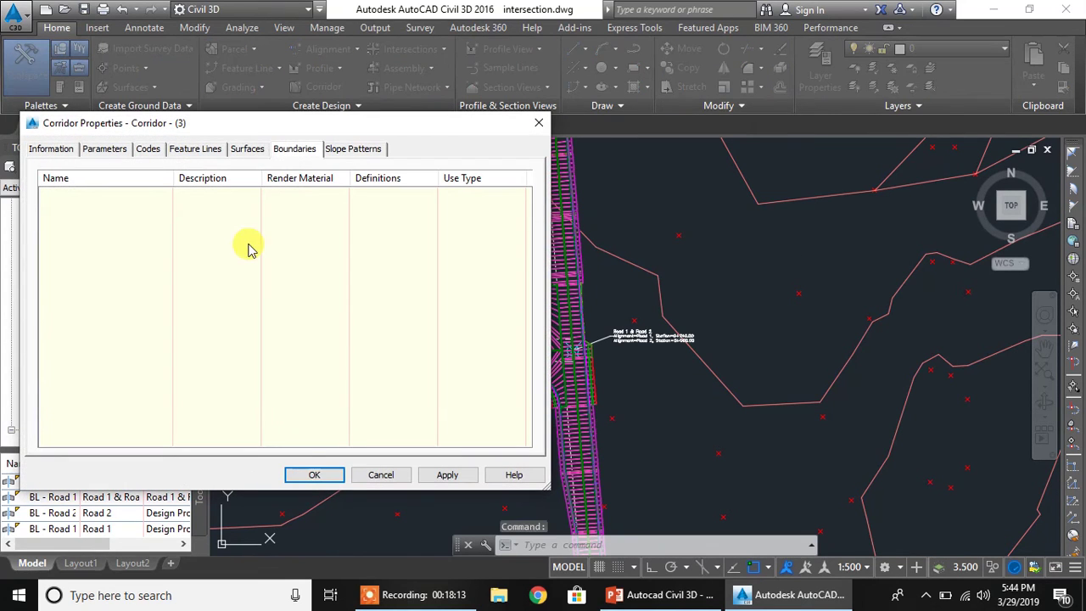
left_click(105, 151)
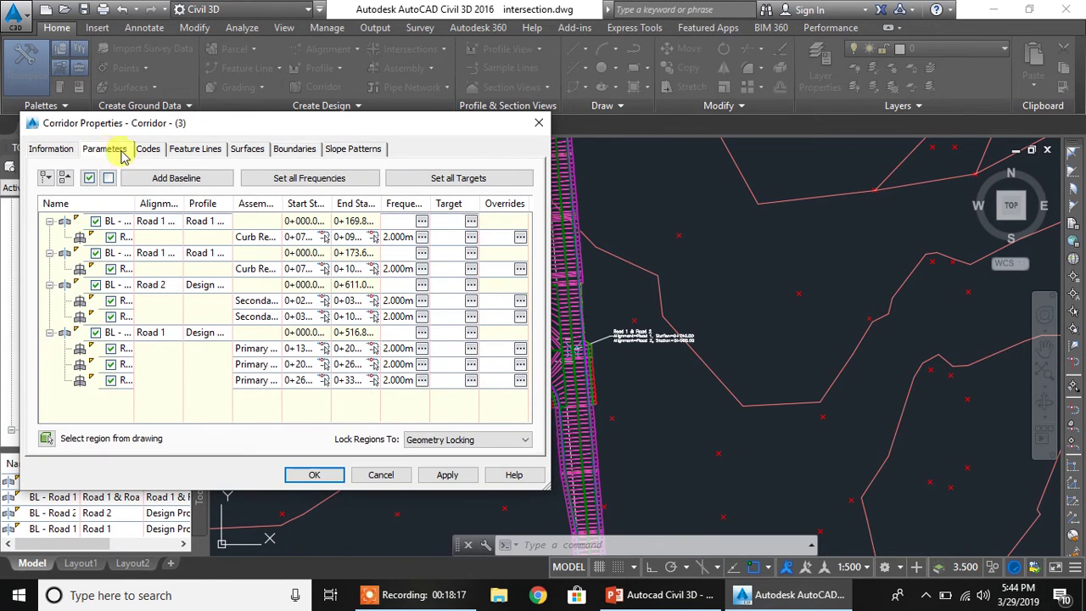
mouse_move(236, 125)
left_mouse_down()
mouse_move(250, 138)
mouse_move(204, 121)
mouse_move(141, 146)
mouse_move(202, 204)
mouse_move(854, 204)
mouse_move(821, 176)
mouse_move(818, 150)
left_mouse_up()
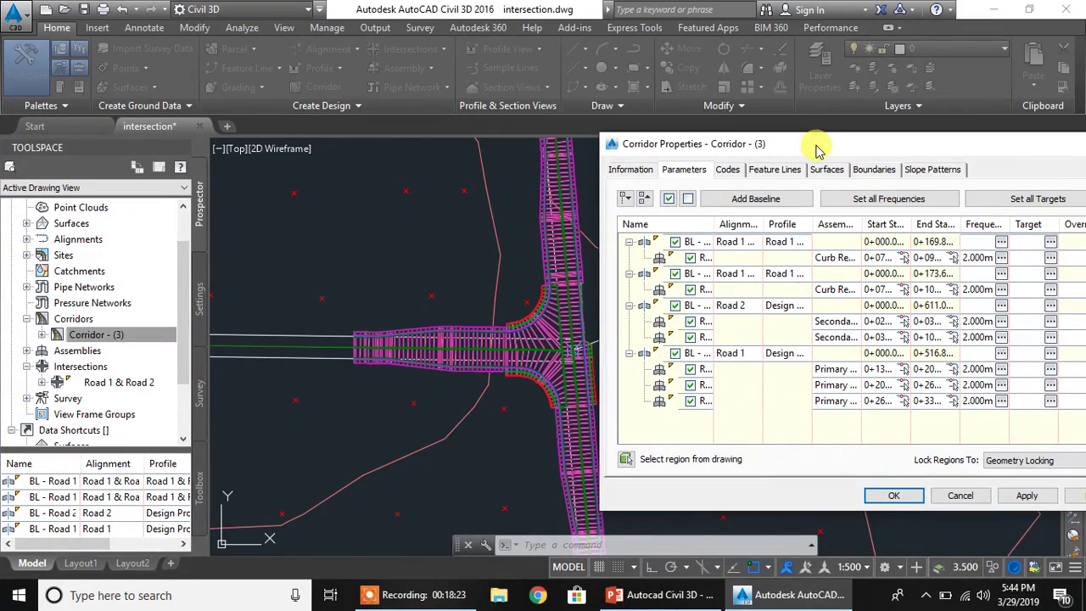
- Identify the two curb return regions in the drawing and check the assembly assigned to the second one without changing it
double_click(928, 258)
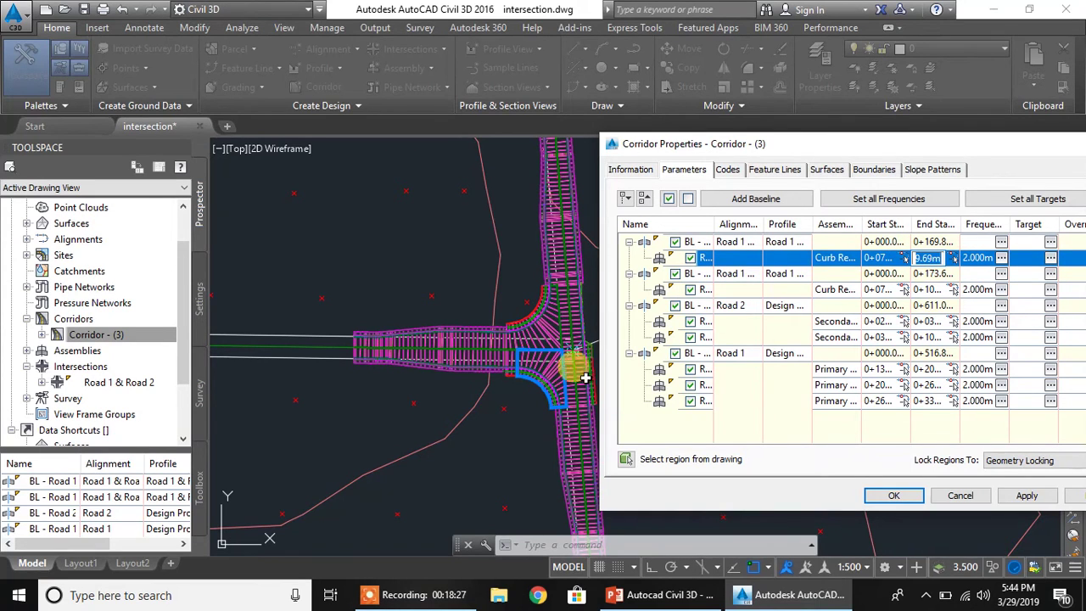
left_click(843, 291)
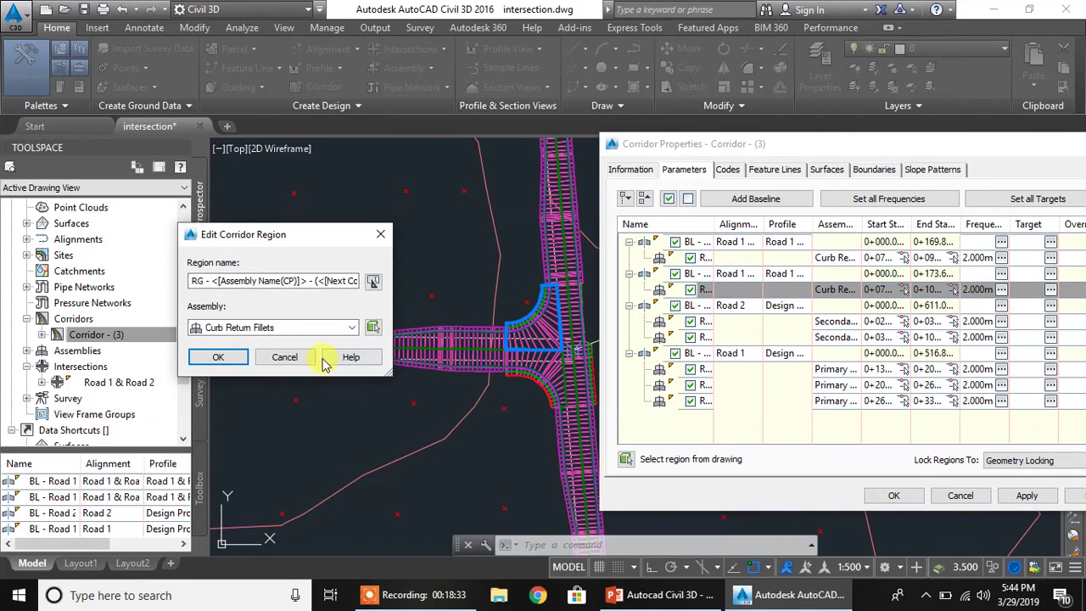
left_click(284, 356)
left_click(842, 286)
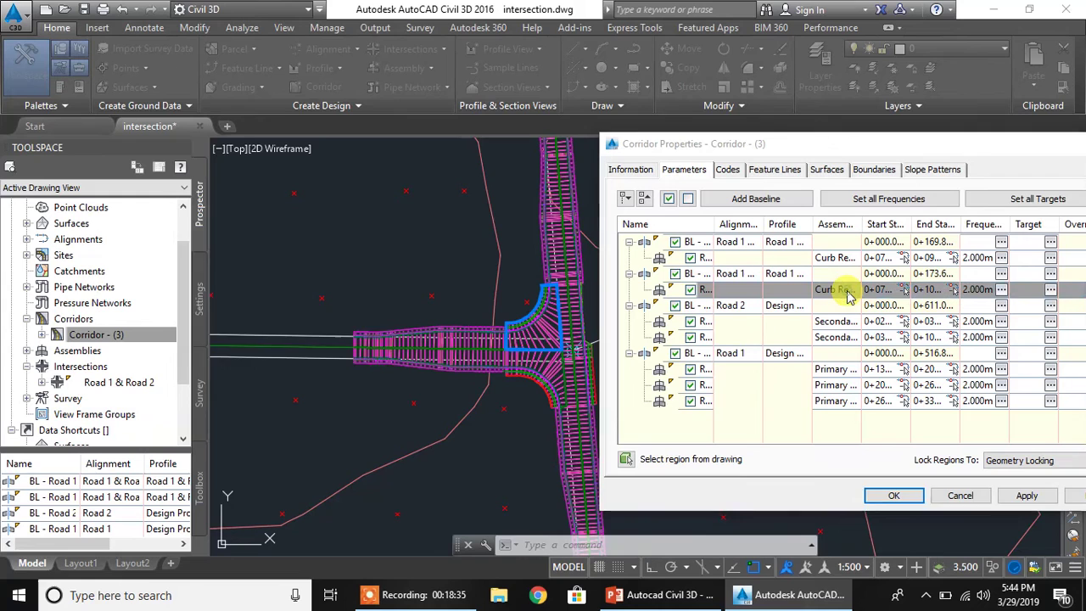
left_click(331, 327)
left_click(331, 327)
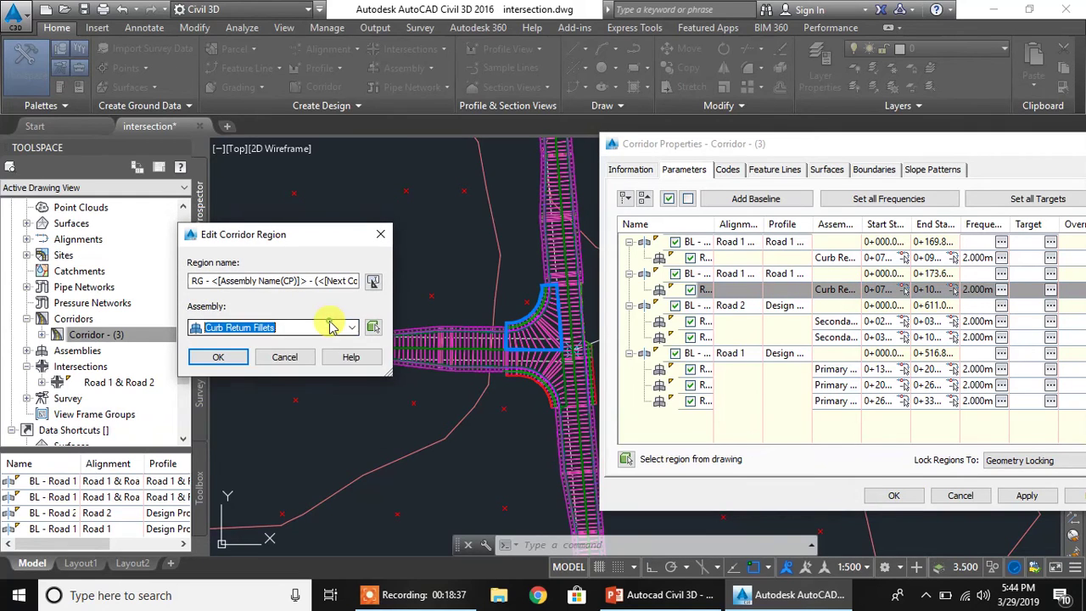
left_click(274, 357)
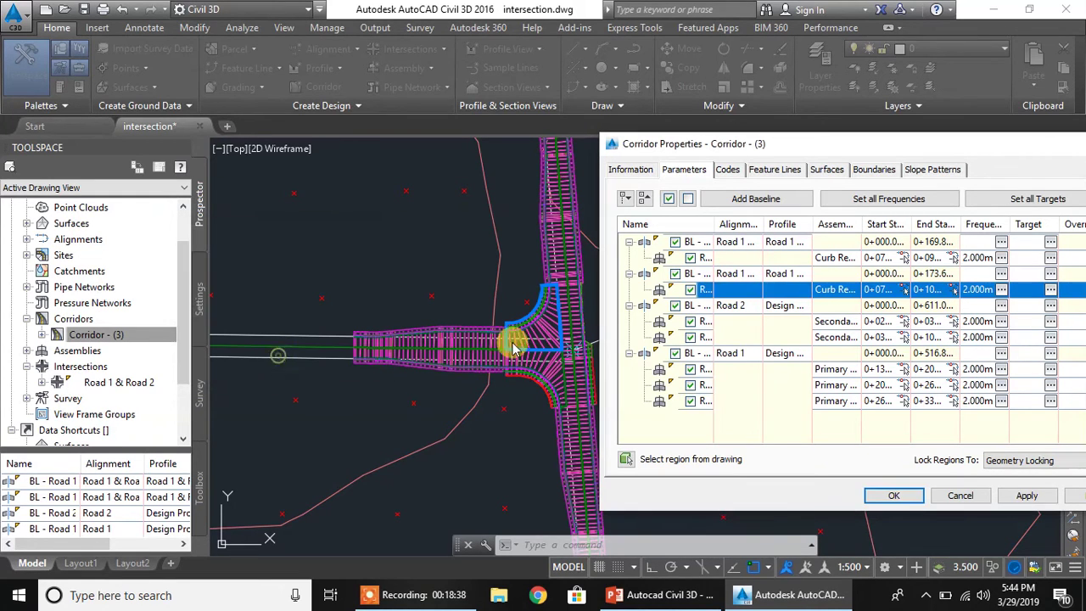
- Identify the two Road 2 regions and the first Road 1 region in the drawing, leaving their assemblies unchanged
left_click(837, 321)
left_click(274, 359)
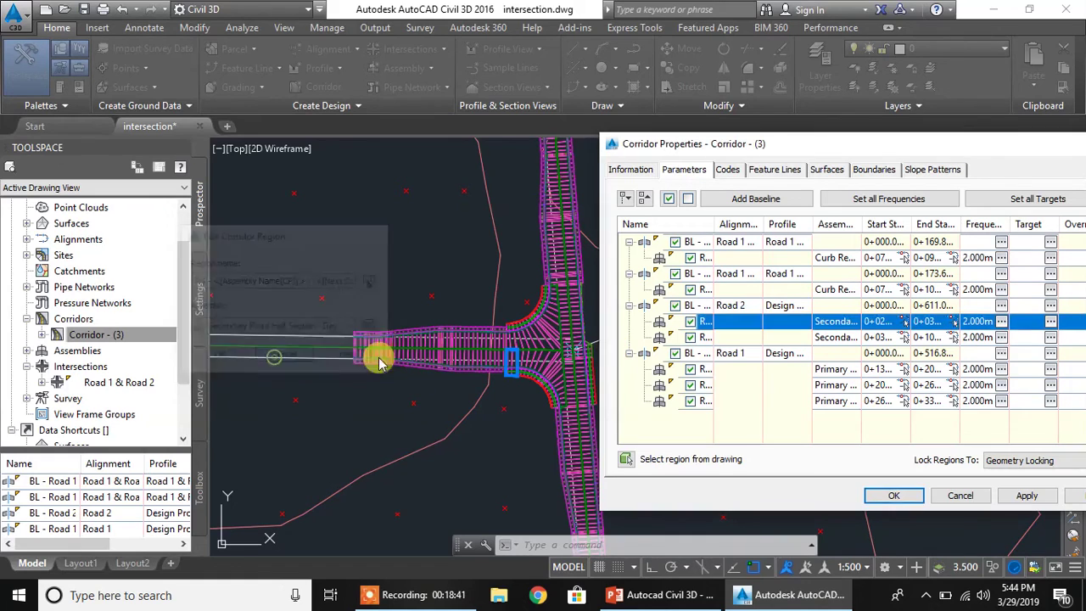
left_click(919, 337)
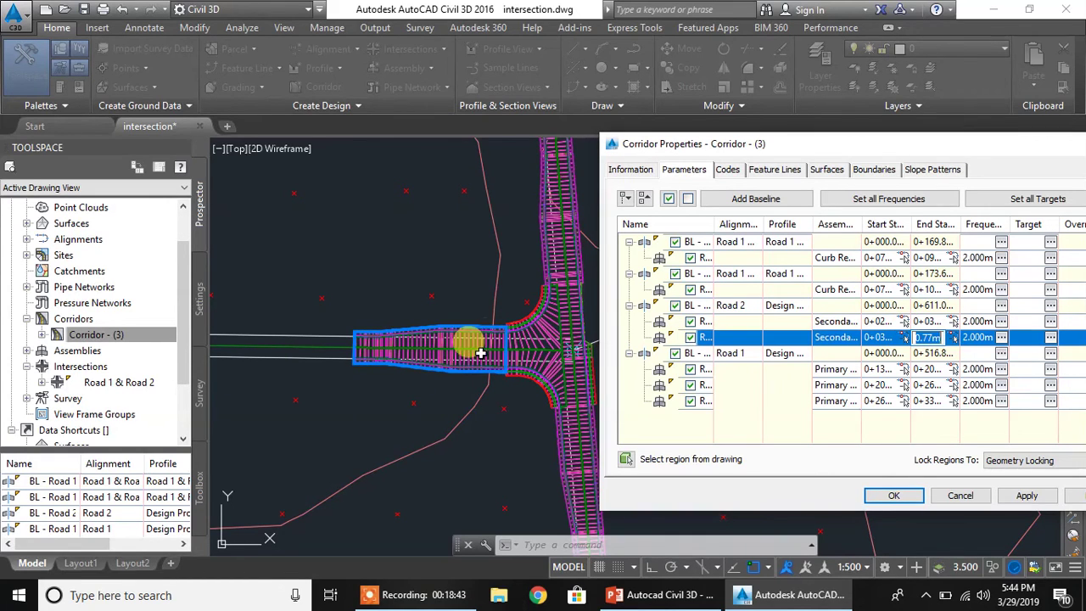
left_click(868, 369)
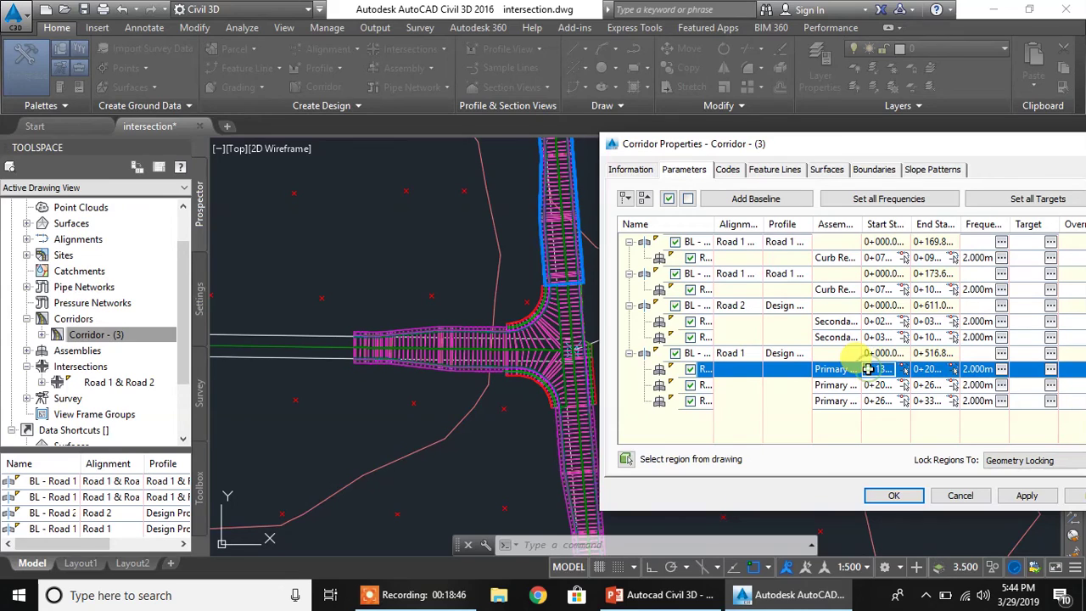
- Check the assembly assigned to the middle Road 1 region through the junction, and close the corridor properties without changing it
double_click(827, 389)
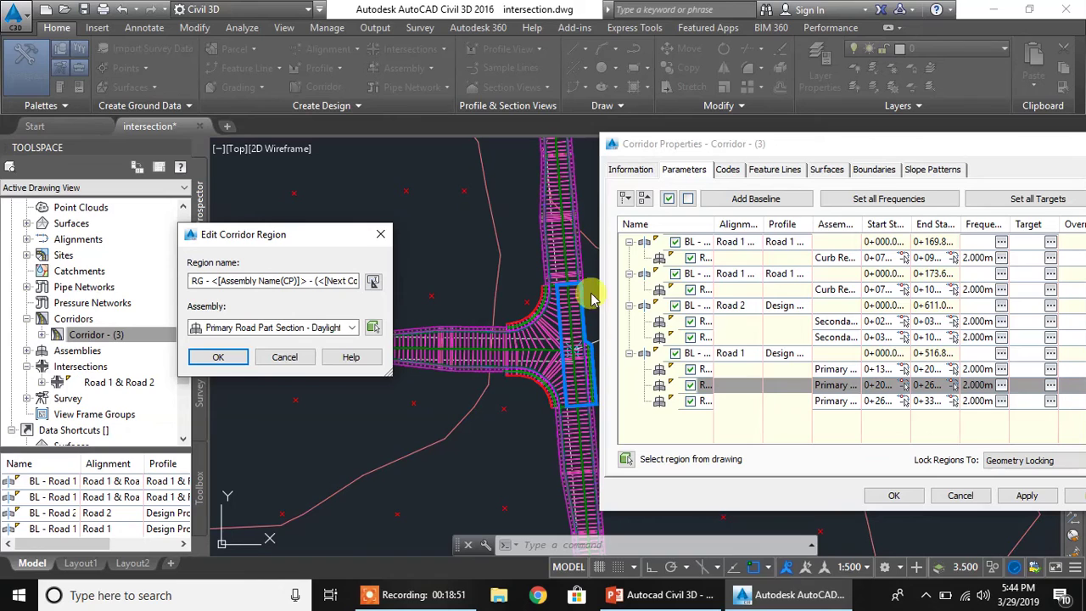
left_click(352, 329)
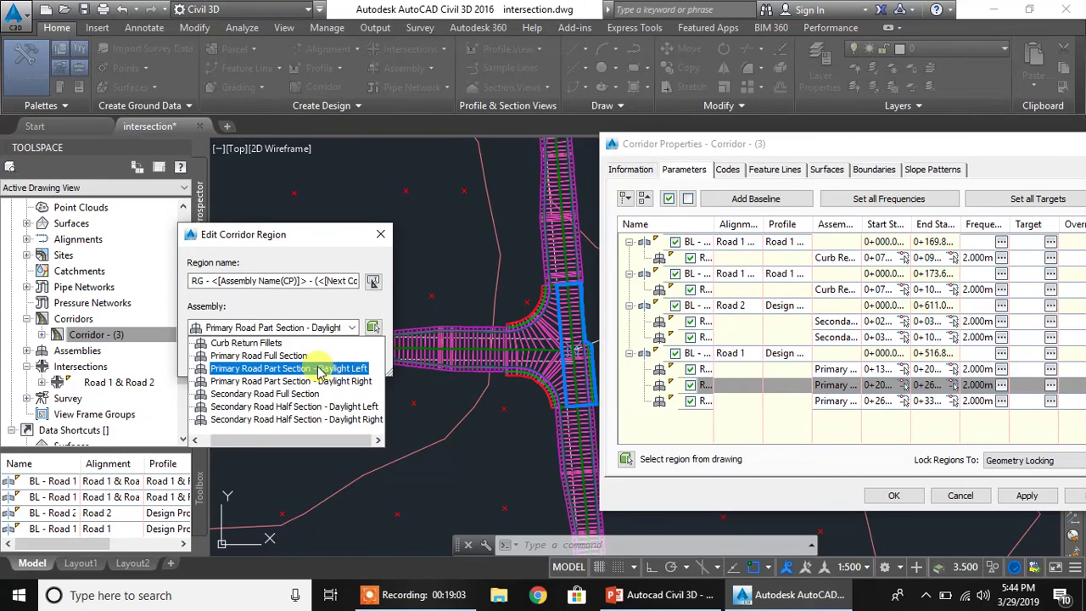
left_click(374, 242)
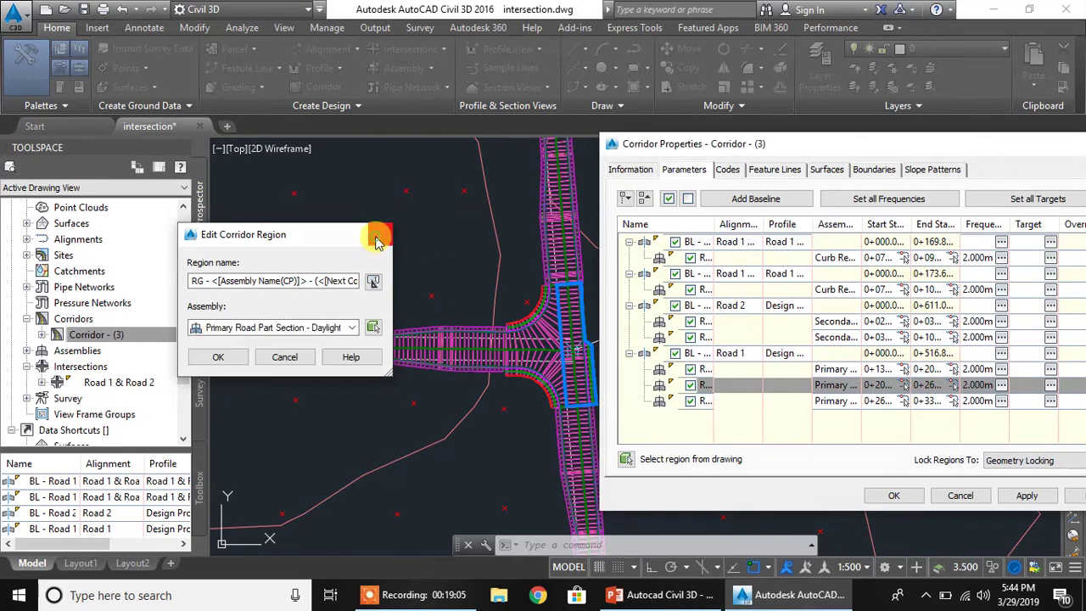
left_click(374, 241)
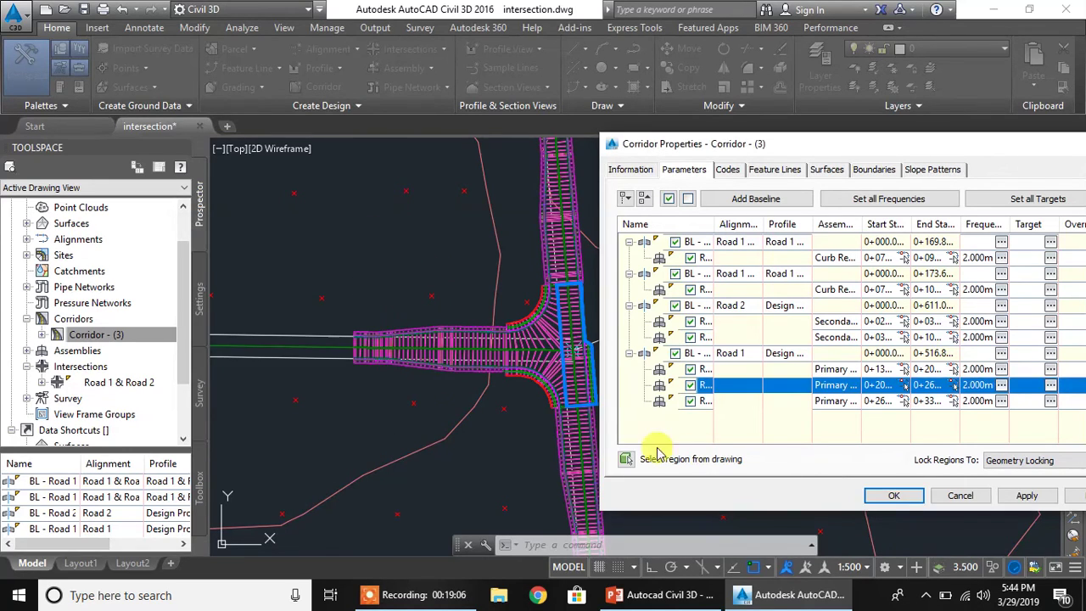
left_click(948, 499)
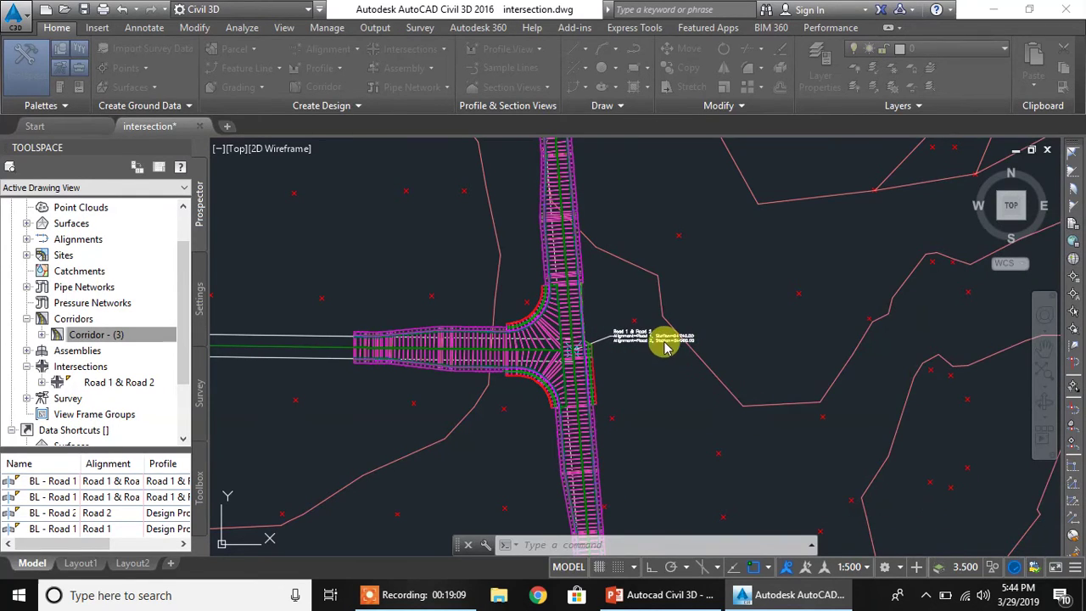
- Examine the Secondary Road Half Section assemblies for Daylight Right and Daylight Left beside the surface
scroll(637, 315, "down", 5)
scroll(651, 324, "down", 4)
middle_click_drag(733, 344, 442, 386)
middle_click_drag(674, 263, 657, 297)
scroll(692, 270, "up", 2)
scroll(692, 269, "up", 6)
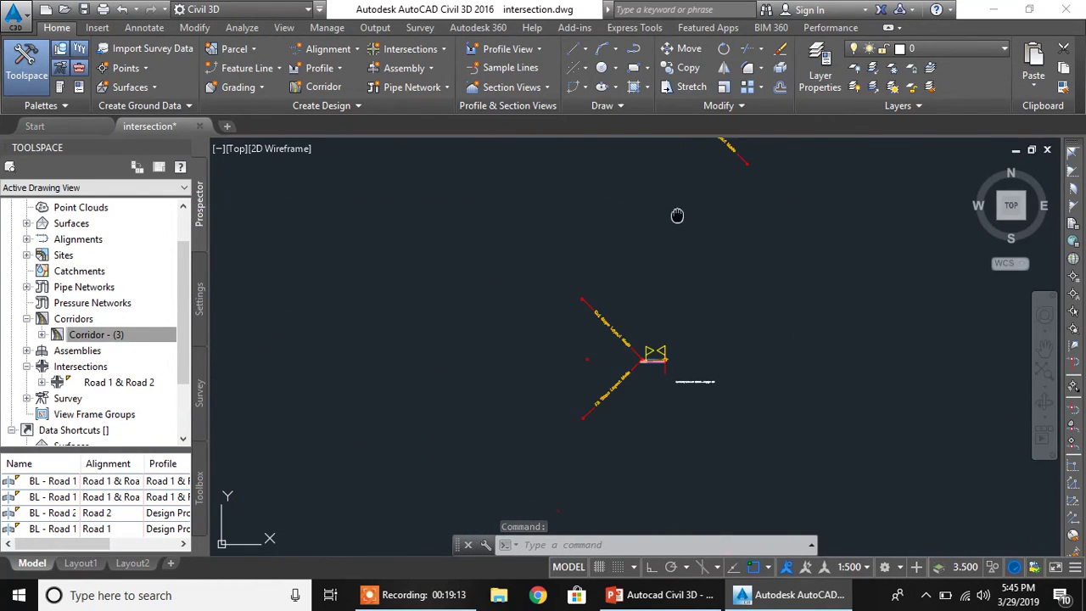
scroll(657, 283, "down", 8)
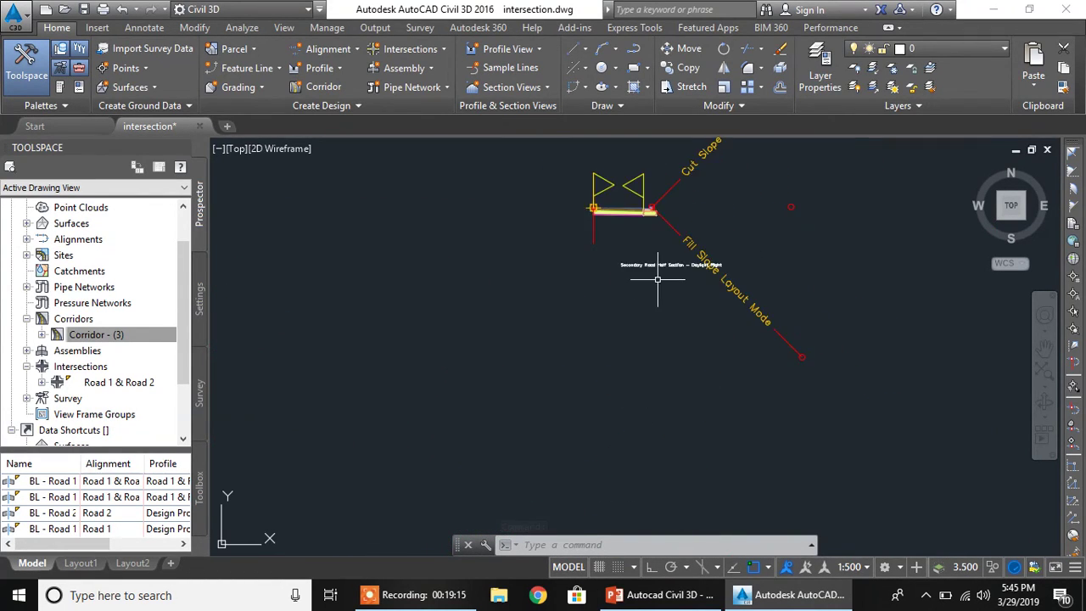
middle_click_drag(648, 376, 645, 224)
scroll(666, 366, "up", 6)
scroll(640, 367, "up", 2)
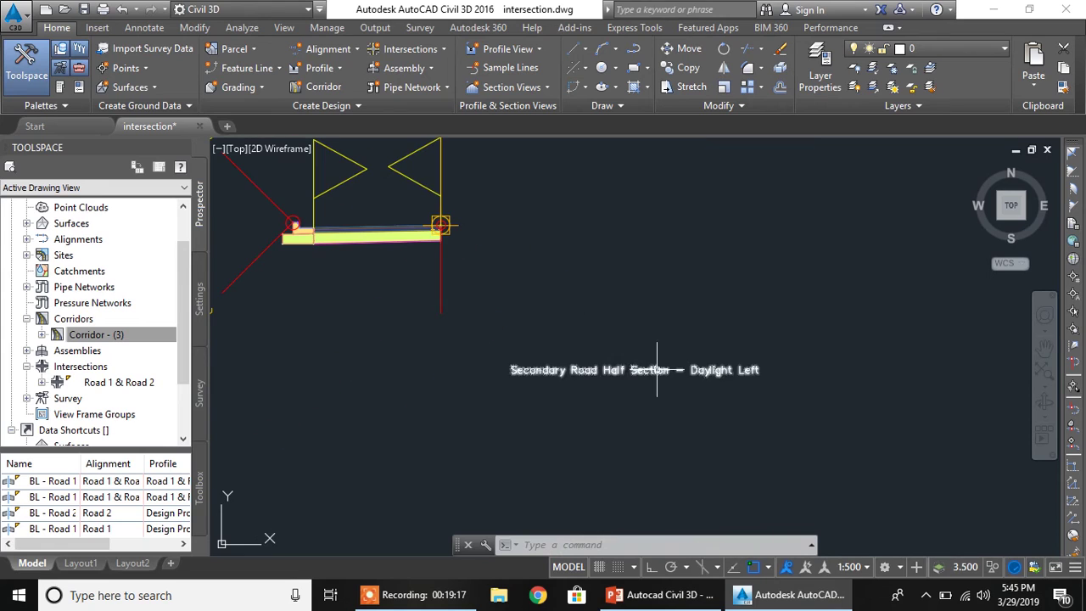
- Find the Primary Road Part Section - Daylight Right assembly in the assembly column and examine its section
scroll(626, 340, "down", 7)
scroll(622, 337, "down", 1)
scroll(630, 407, "up", 4)
scroll(596, 360, "up", 1)
scroll(575, 336, "up", 1)
middle_click_drag(554, 323, 553, 321)
scroll(645, 377, "down", 1)
scroll(650, 381, "up", 2)
scroll(650, 381, "down", 5)
middle_click_drag(590, 267, 606, 419)
scroll(627, 303, "up", 6)
scroll(689, 331, "up", 4)
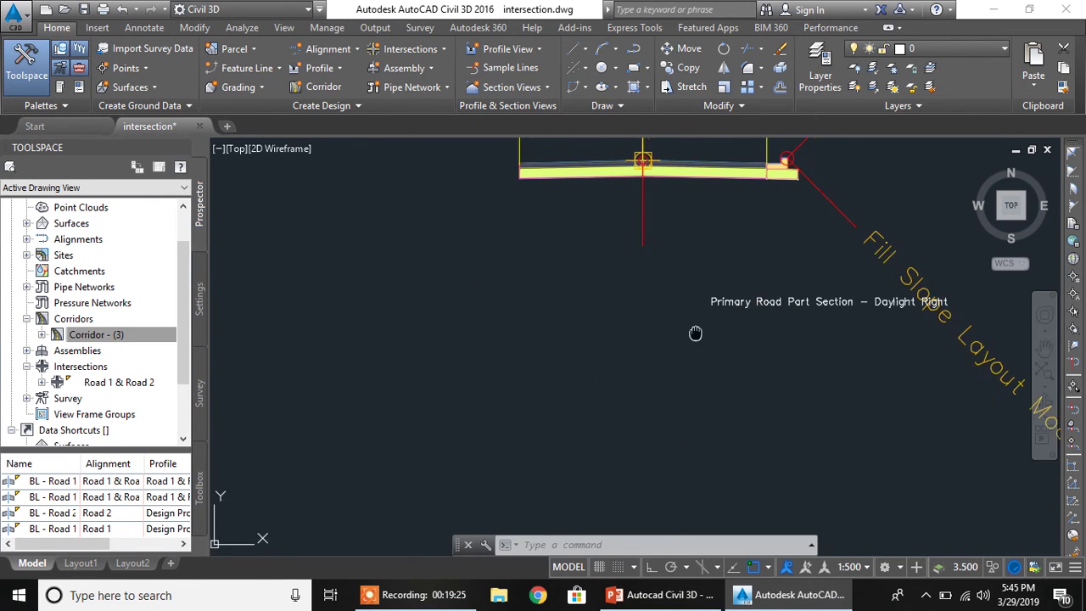
middle_click_drag(696, 332, 539, 328)
- Locate the Primary Road Part Section - Daylight Left assembly and examine its curb and daylight side
middle_click_drag(649, 414, 551, 204)
middle_click_drag(596, 405, 585, 284)
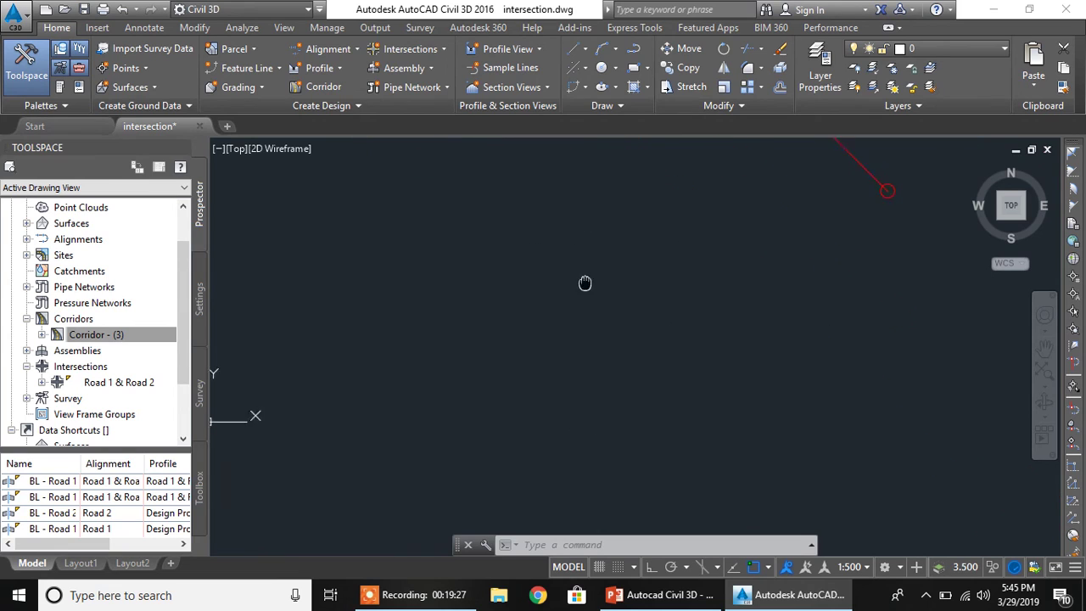
scroll(615, 346, "down", 4)
middle_click_drag(611, 389, 618, 251)
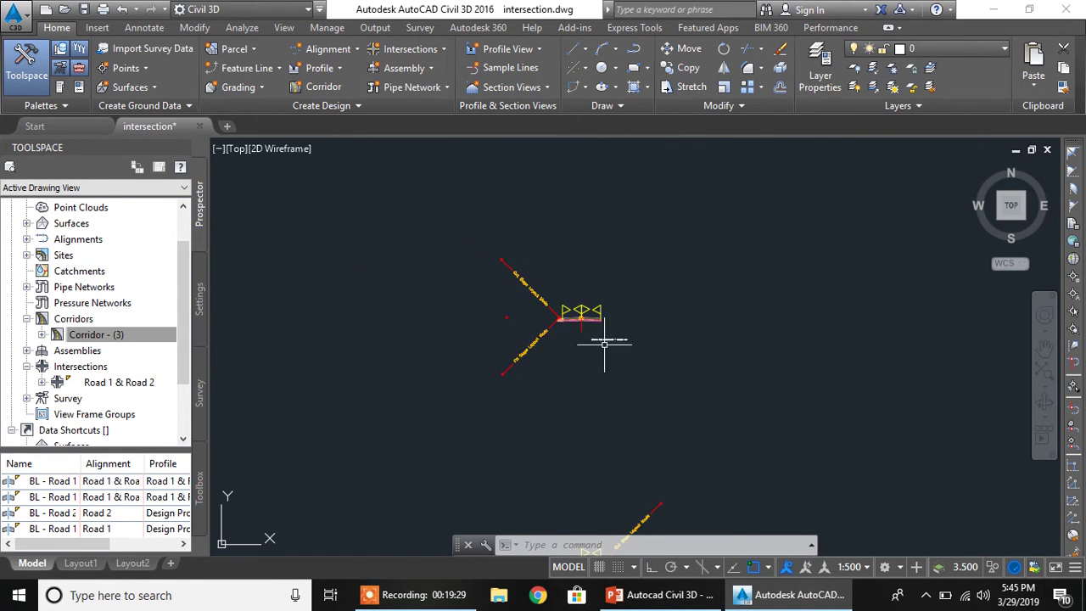
scroll(603, 341, "up", 9)
middle_click_drag(571, 324, 587, 371)
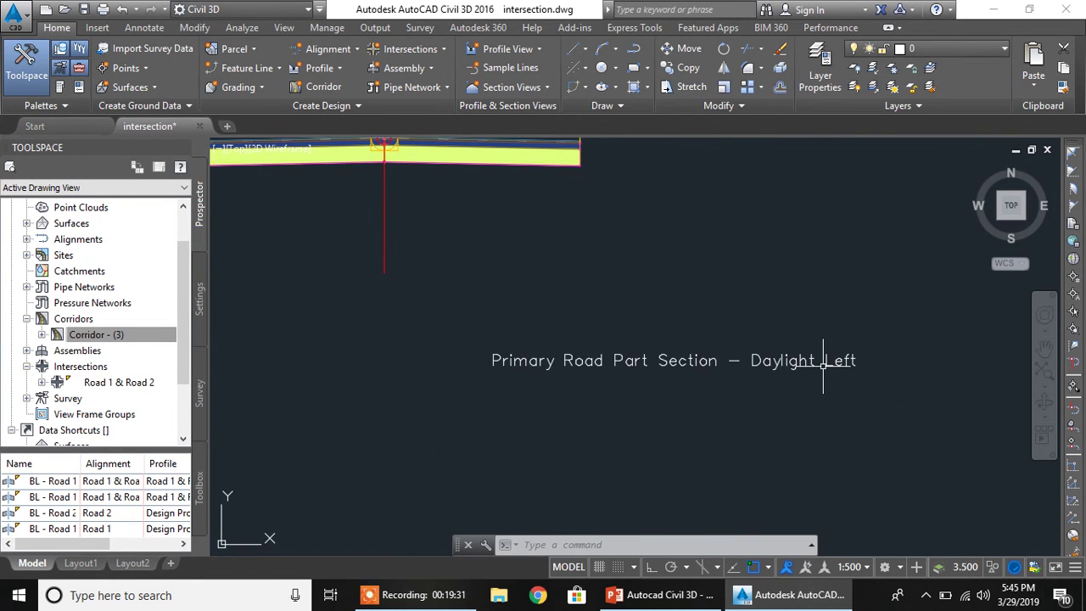
scroll(577, 265, "down", 4)
mouse_move(574, 262)
middle_mouse_down()
mouse_move(606, 359)
mouse_move(692, 319)
mouse_move(735, 325)
mouse_move(665, 316)
middle_mouse_up()
scroll(666, 307, "up", 4)
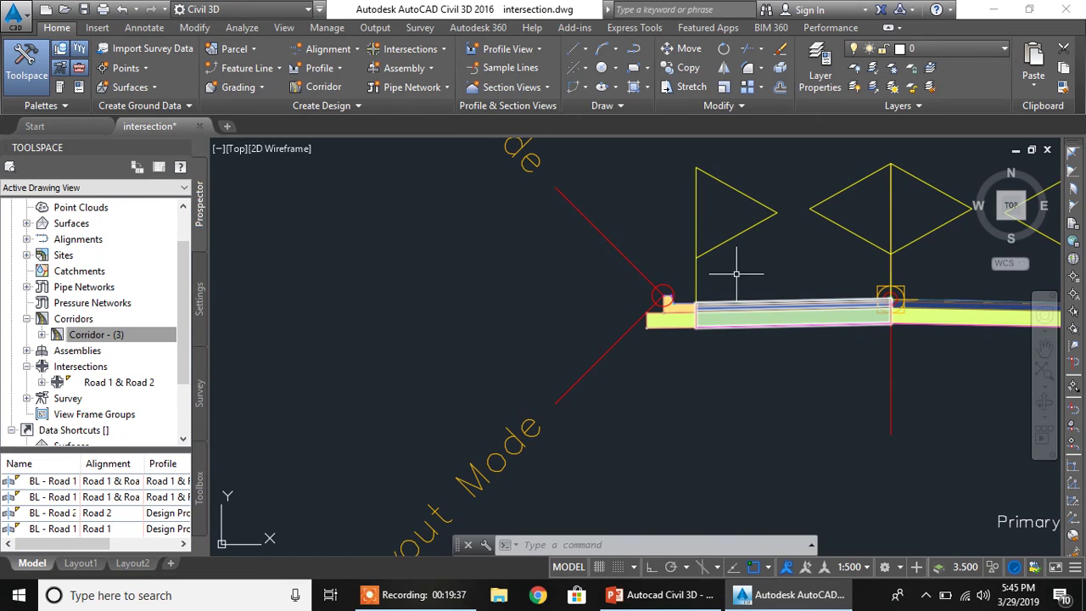
- Copy the left sidewalk, outer curb and daylight subassemblies from Secondary Road Full Section to the curb's top back point on Primary Road Part Section - Daylight Left
scroll(659, 340, "down", 6)
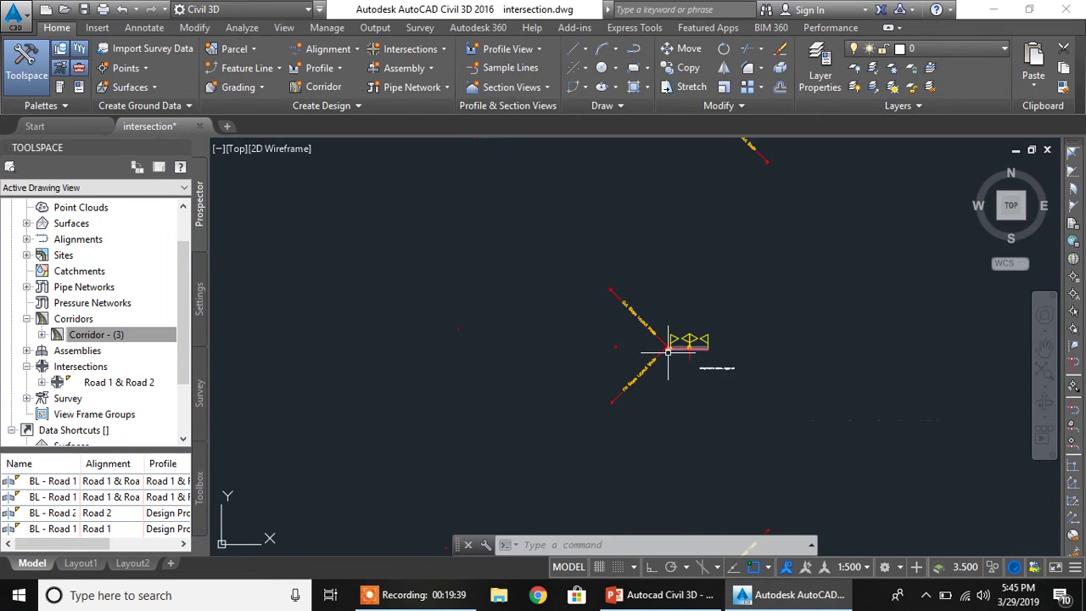
middle_click_drag(703, 431, 687, 318)
scroll(704, 378, "down", 4)
mouse_move(688, 438)
middle_mouse_down()
mouse_move(699, 328)
mouse_move(674, 328)
middle_mouse_up()
scroll(675, 330, "up", 10)
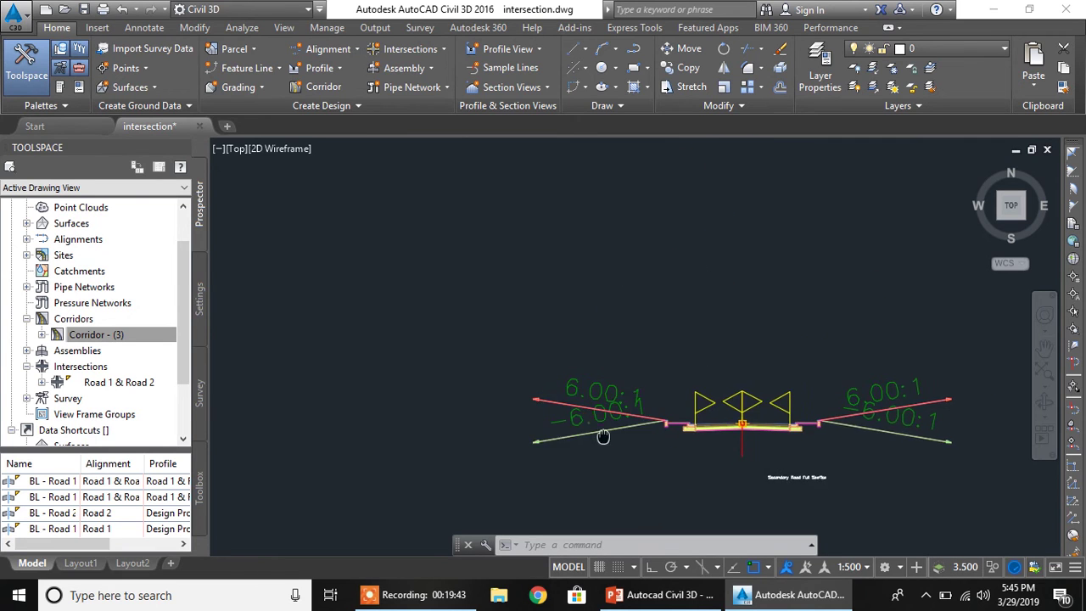
middle_click_drag(621, 428, 586, 351)
scroll(627, 389, "up", 4)
middle_click_drag(637, 401, 527, 425)
left_click(581, 405)
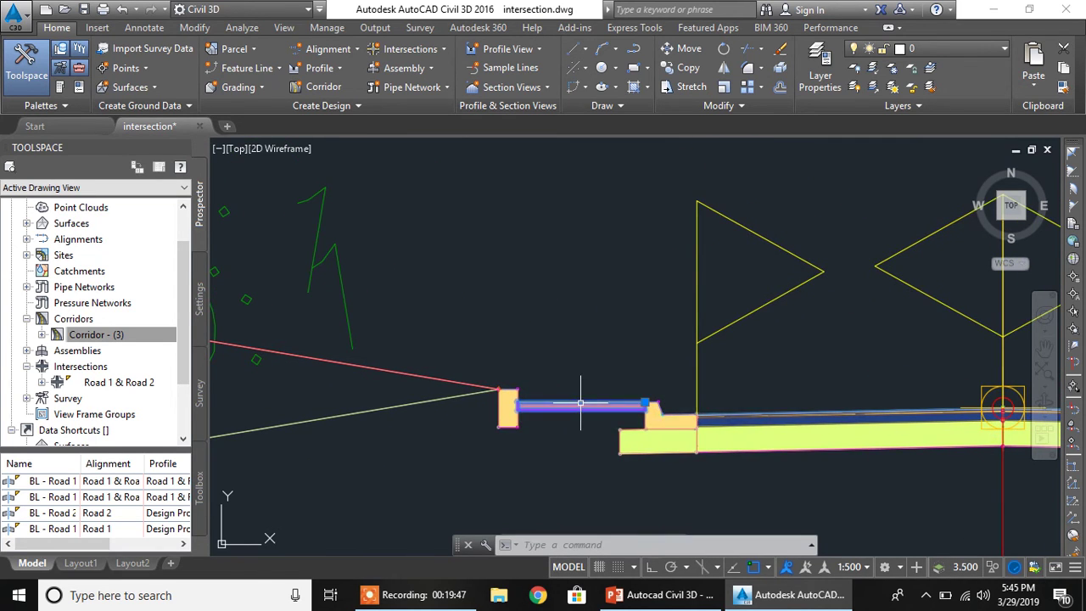
left_click(507, 395)
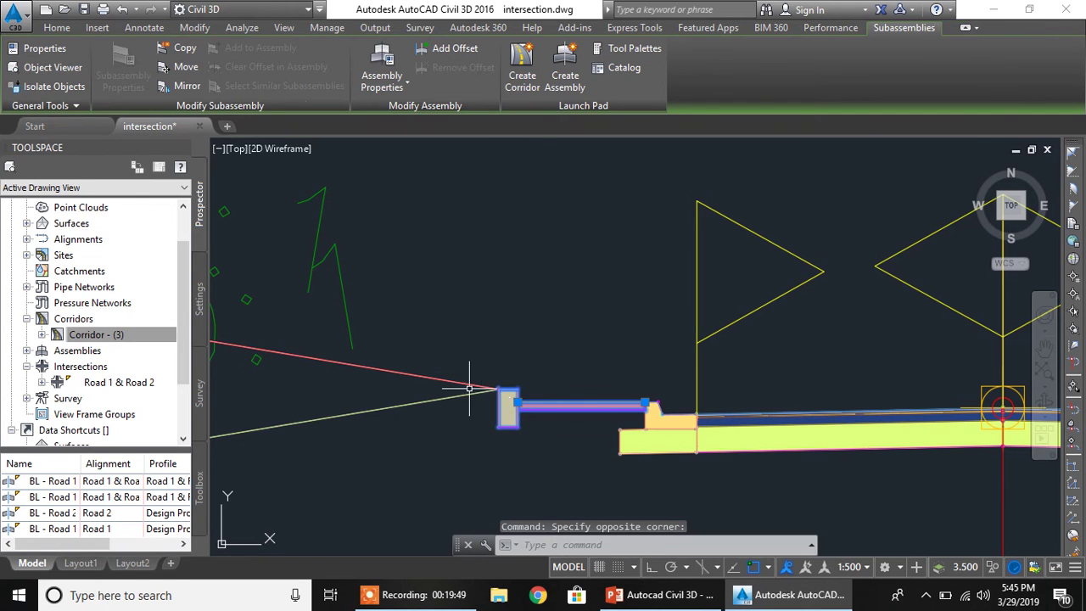
left_click(469, 383)
right_click(469, 384)
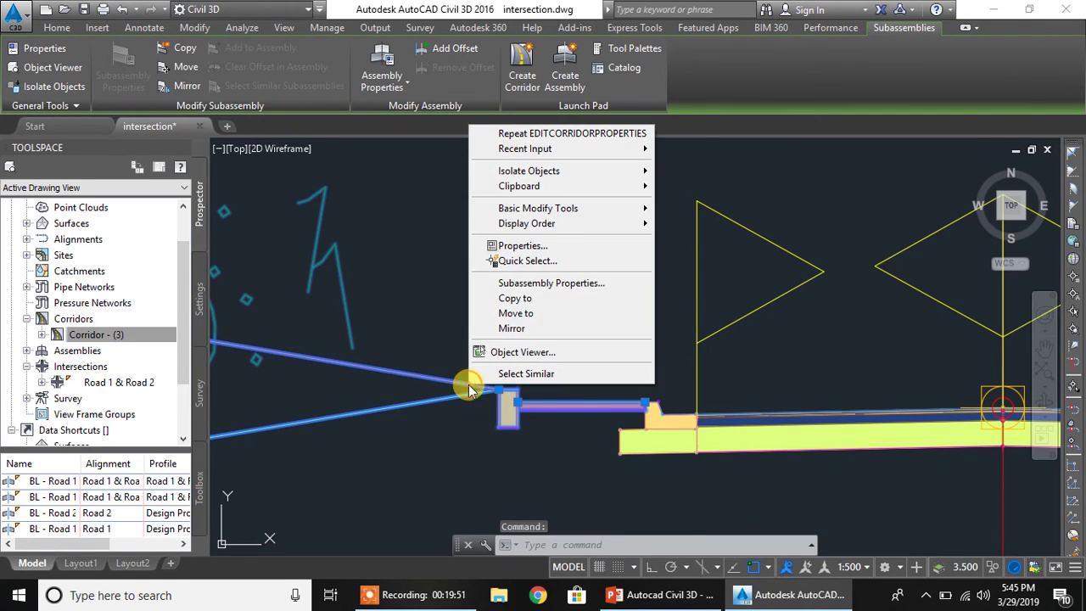
left_click(513, 302)
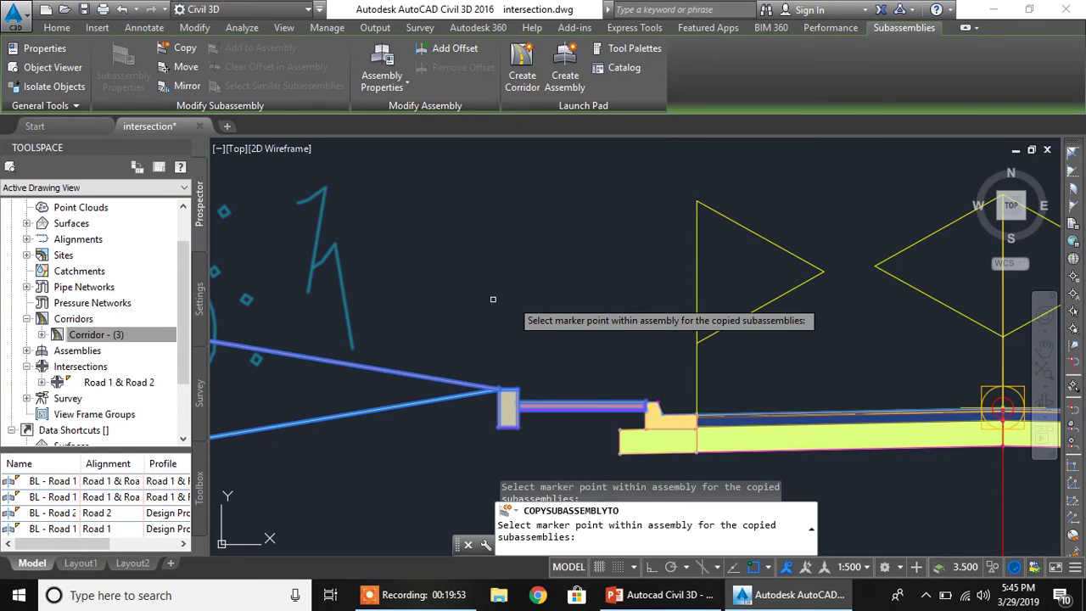
scroll(500, 312, "down", 6)
middle_click_drag(482, 282, 514, 500)
middle_click_drag(469, 273, 512, 497)
middle_click_drag(472, 265, 494, 454)
middle_click_drag(492, 273, 488, 466)
mouse_move(463, 252)
middle_mouse_down()
mouse_move(464, 415)
mouse_move(436, 199)
middle_mouse_up()
scroll(561, 314, "up", 8)
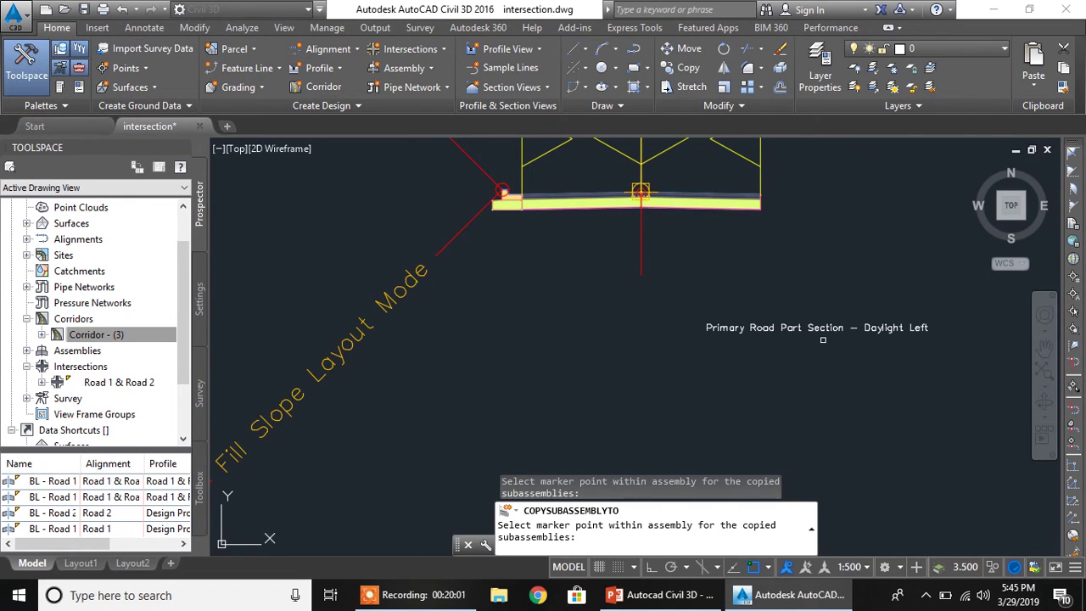
middle_click_drag(649, 262, 682, 370)
scroll(510, 319, "up", 8)
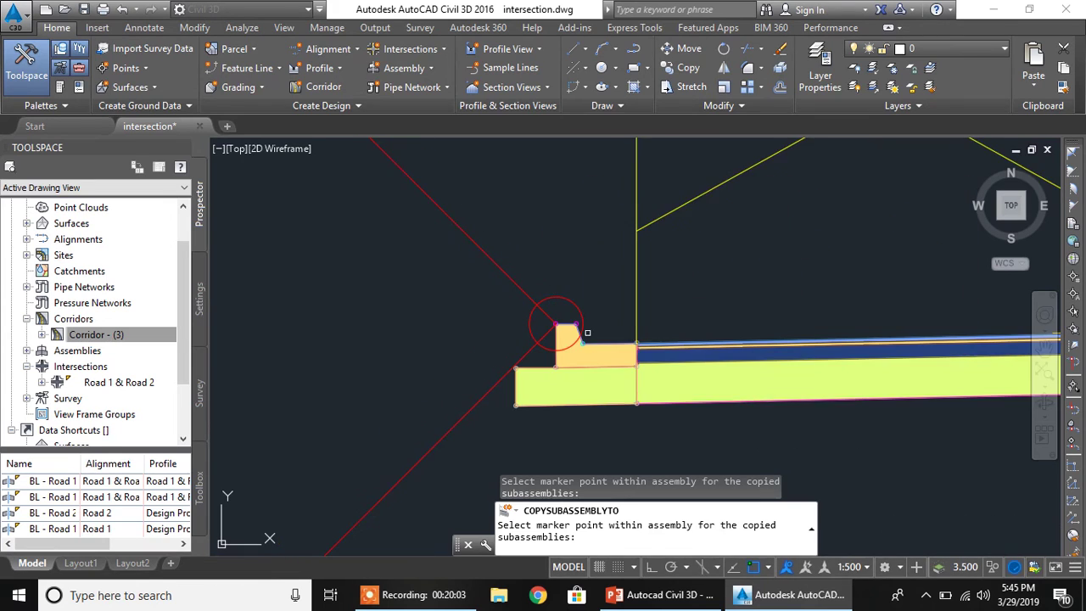
scroll(549, 321, "up", 4)
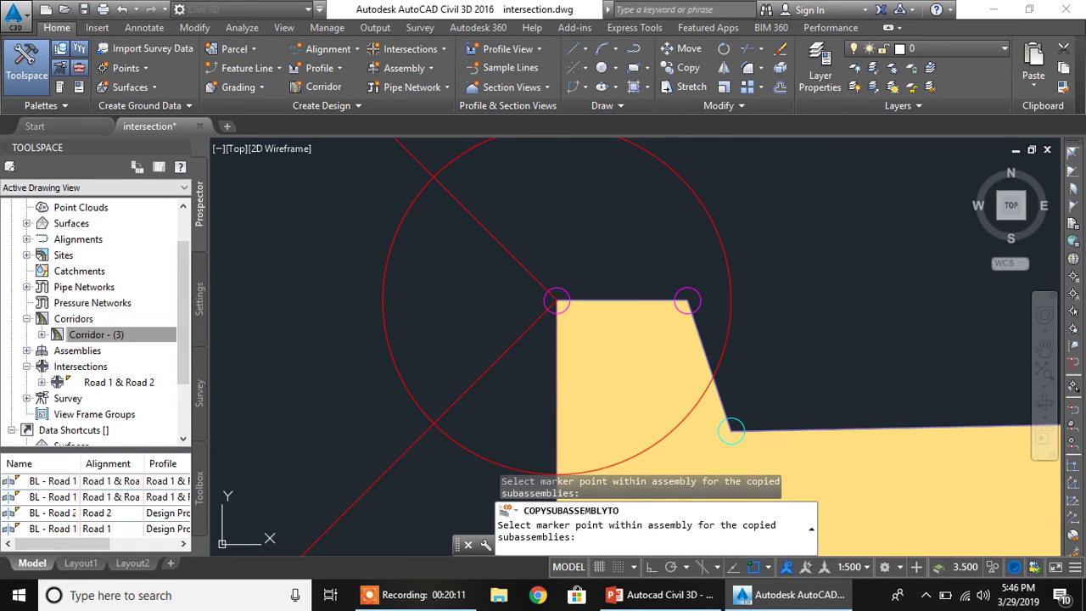
left_click(557, 301)
scroll(534, 305, "down", 10)
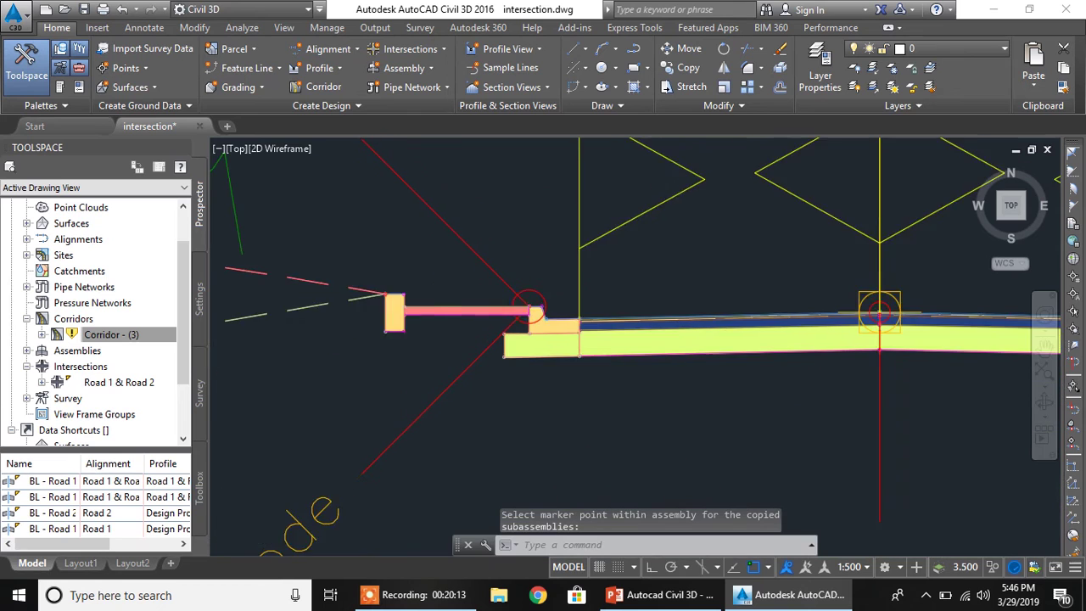
- Delete the original cut and fill slope daylight subassembly from the curb of Primary Road Part Section - Daylight Left
scroll(527, 307, "down", 2)
middle_click_drag(449, 317, 480, 404)
scroll(522, 377, "up", 2)
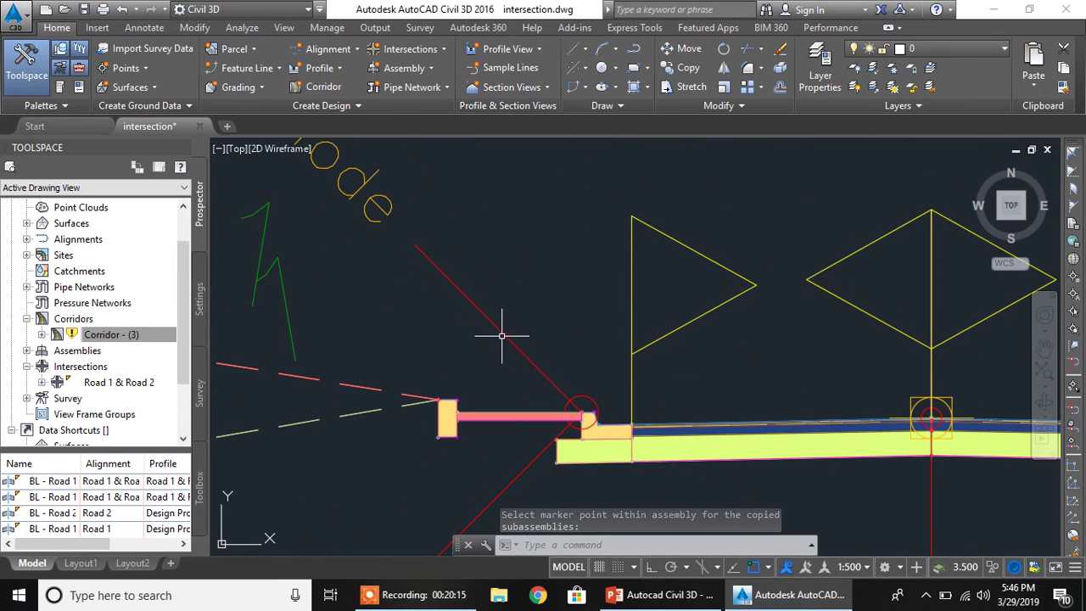
key("Escape")
left_click(502, 336)
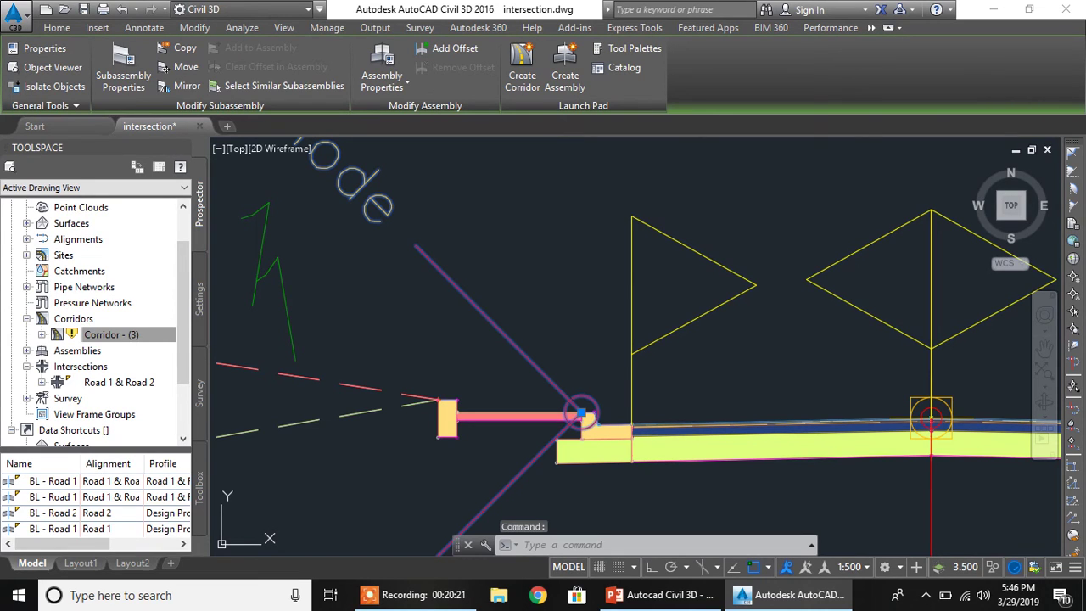
key("Delete")
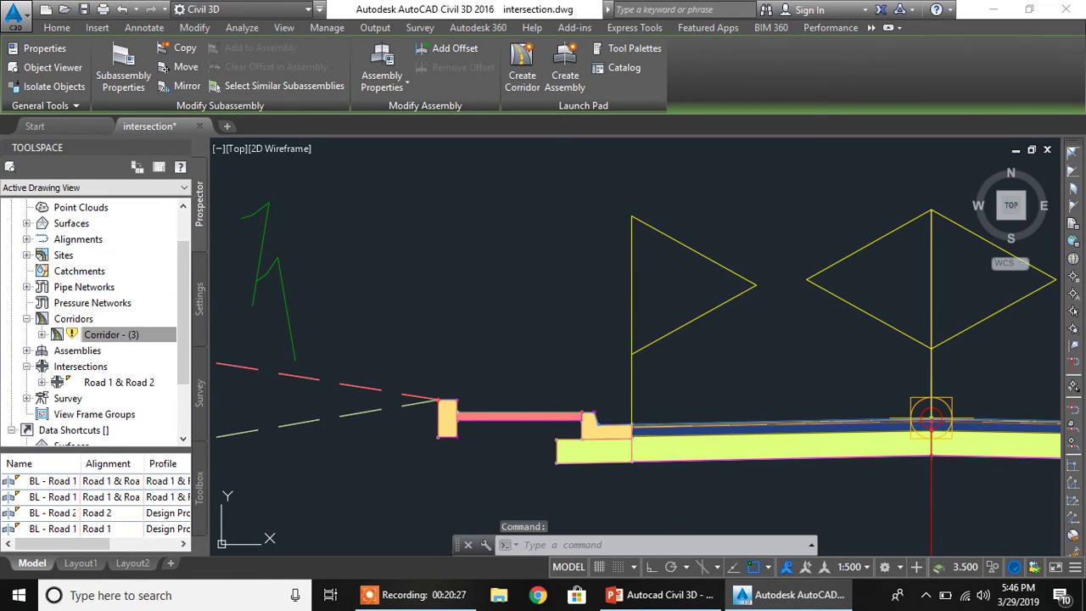
scroll(212, 297, "down", 2)
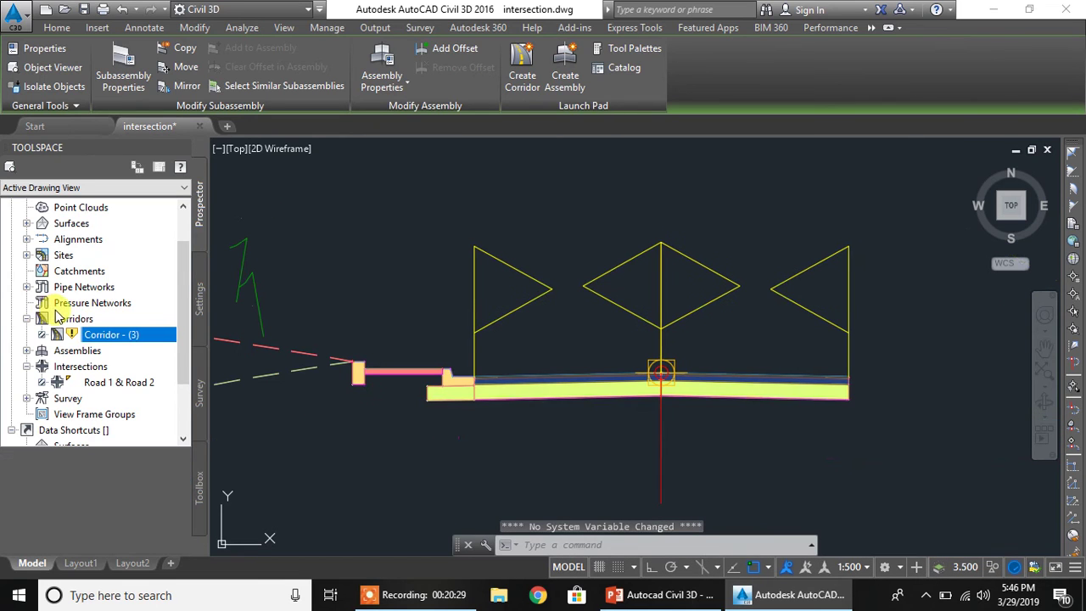
- Look over the edited Primary Road Part Section - Daylight Left assembly and its neighbours in the assembly column
scroll(131, 386, "down", 2)
left_click(280, 361)
scroll(417, 279, "up", 2)
scroll(417, 279, "down", 5)
mouse_move(394, 390)
middle_mouse_down()
mouse_move(420, 435)
mouse_move(476, 361)
mouse_move(509, 339)
mouse_move(536, 346)
middle_mouse_up()
scroll(536, 346, "up", 4)
scroll(536, 346, "down", 1)
middle_click_drag(535, 249, 506, 426)
scroll(504, 296, "down", 2)
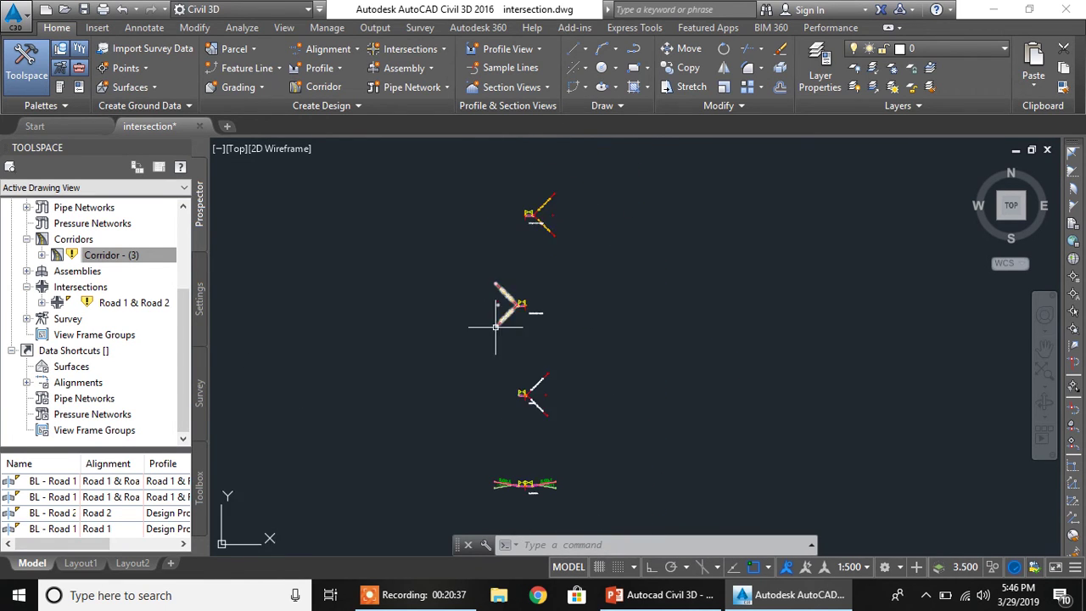
scroll(510, 303, "up", 3)
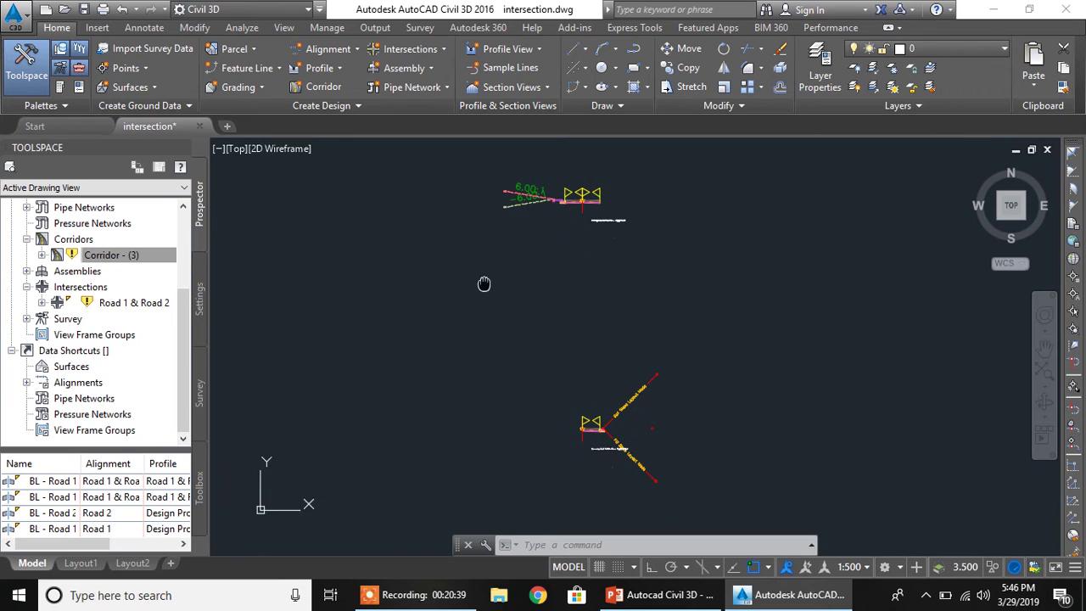
- Rebuild Corridor - (3) with the modified assembly and dismiss the event list
right_click(98, 257)
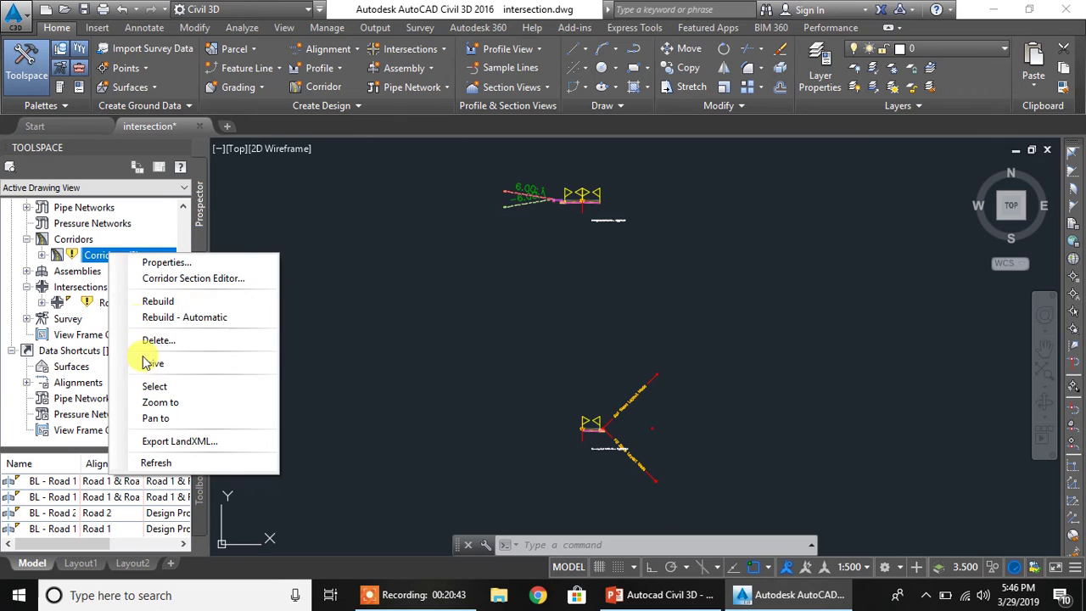
left_click(159, 301)
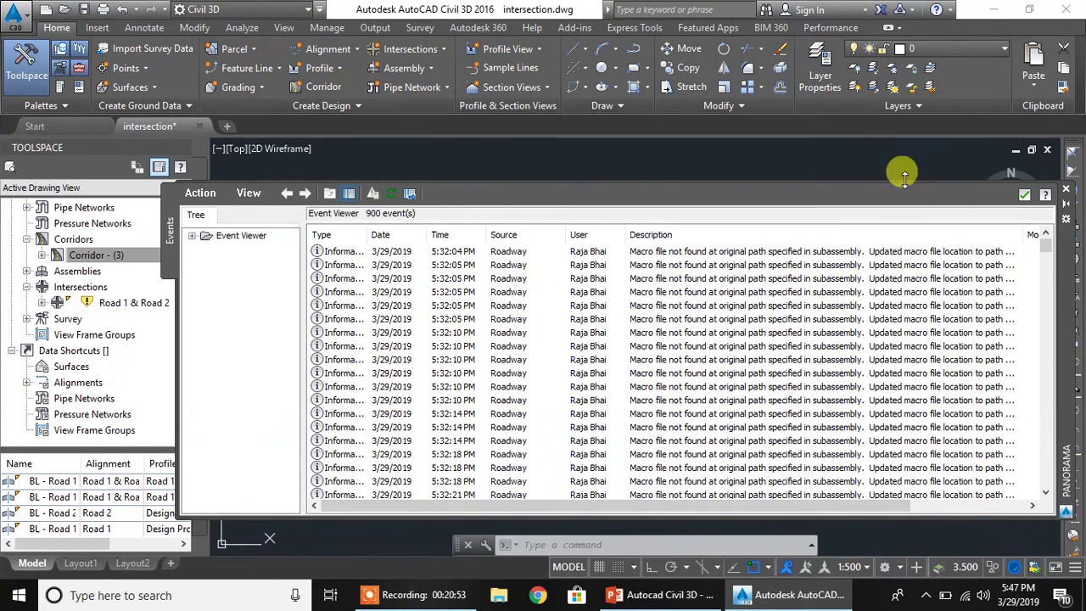
left_click(1023, 196)
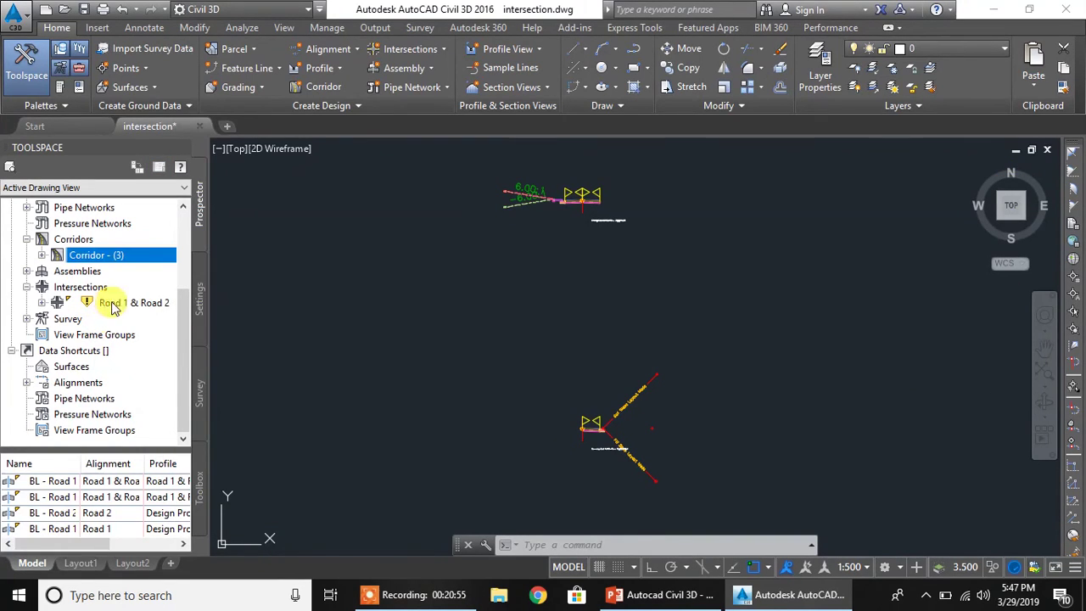
- Update the regions of the Road 1 & Road 2 intersection and rebuild its corridor
left_click(115, 304)
right_click(124, 302)
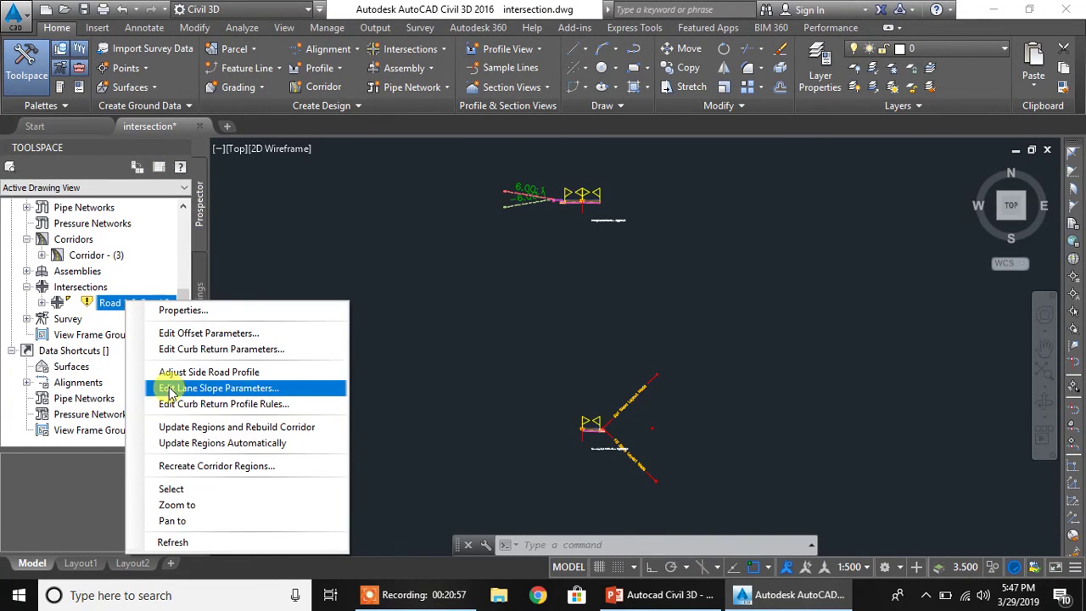
left_click(244, 430)
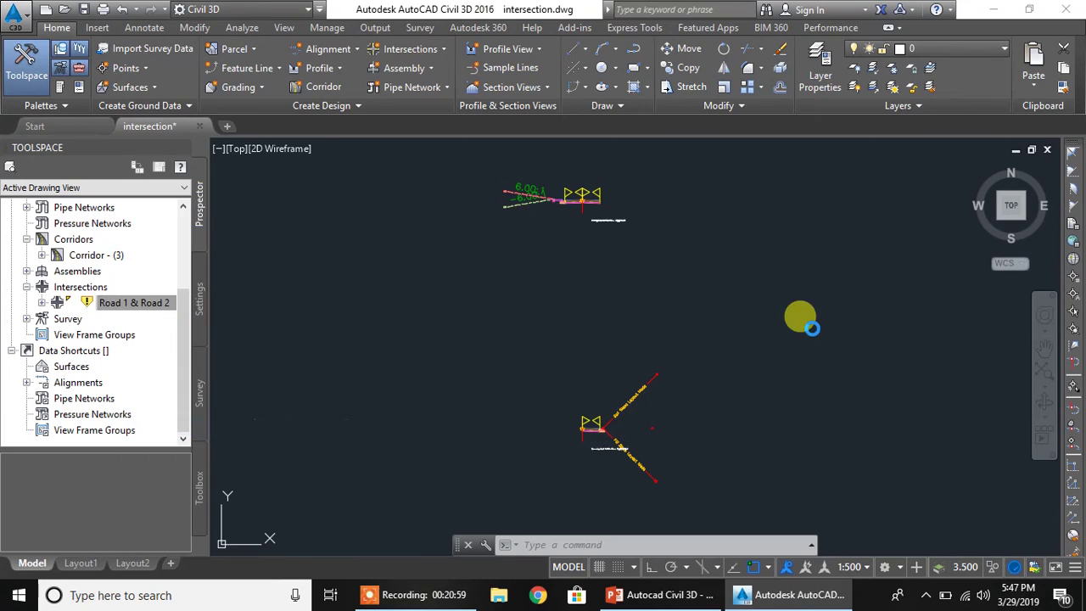
left_click(441, 288)
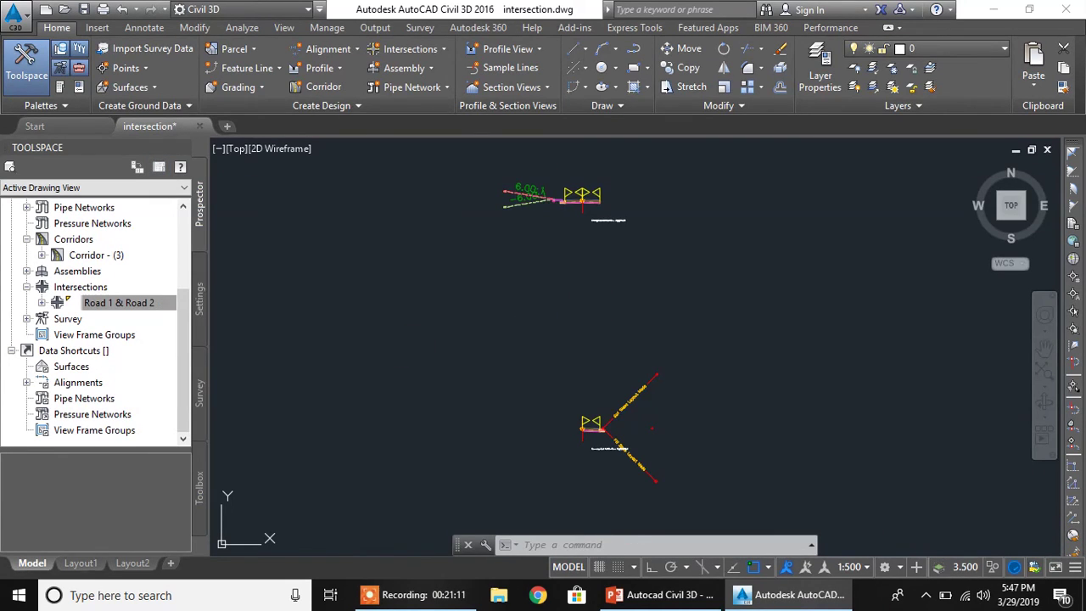
- Examine the rebuilt corridor around the Road 1 & Road 2 intersection and its curb returns in plan
scroll(386, 345, "down", 14)
mouse_move(316, 412)
middle_mouse_down()
mouse_move(460, 291)
mouse_move(482, 252)
middle_mouse_up()
middle_click_drag(263, 328, 383, 315)
scroll(383, 315, "up", 10)
middle_click_drag(339, 212, 405, 345)
scroll(406, 345, "up", 4)
scroll(395, 327, "down", 2)
mouse_move(373, 262)
middle_mouse_down()
mouse_move(423, 413)
mouse_move(396, 385)
mouse_move(452, 234)
mouse_move(437, 290)
middle_mouse_up()
scroll(450, 251, "down", 4)
scroll(437, 289, "up", 4)
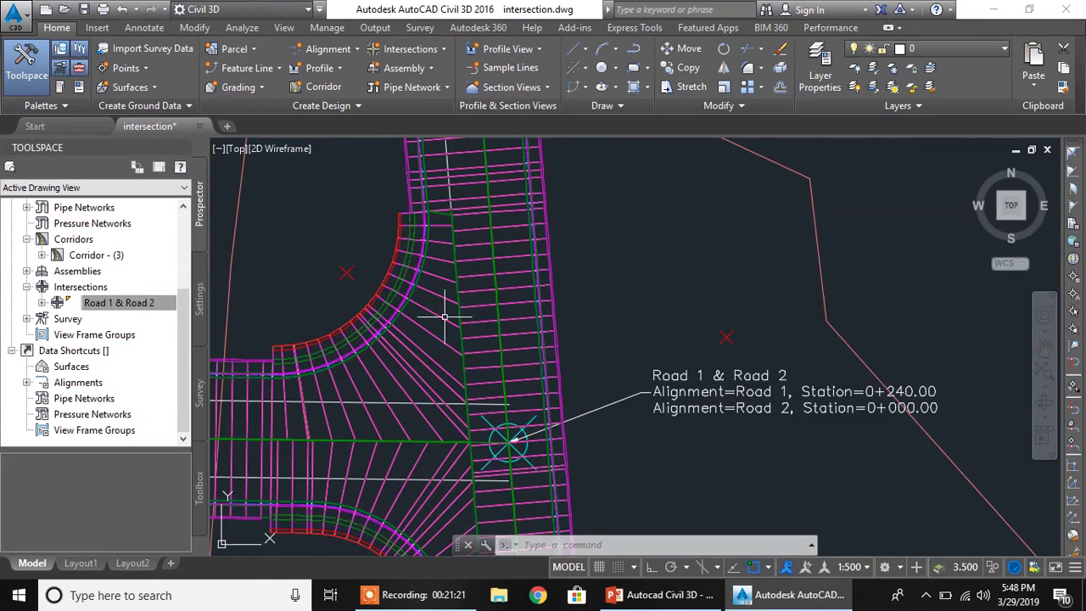
- Show the intersection corridor in the Object Viewer from the SW Isometric view
left_click(483, 271)
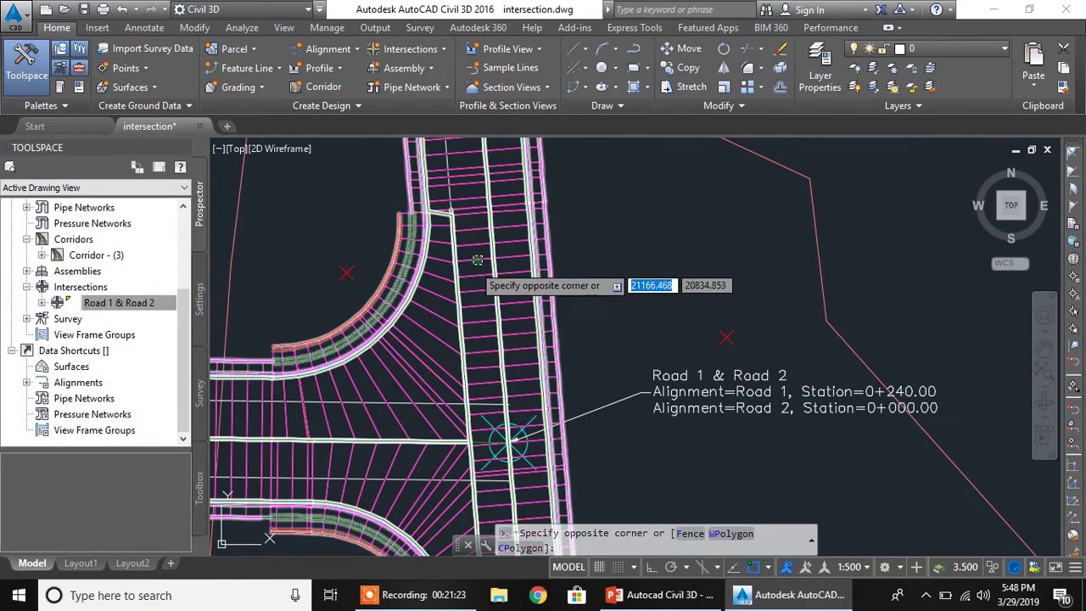
left_click(473, 264)
right_click(472, 264)
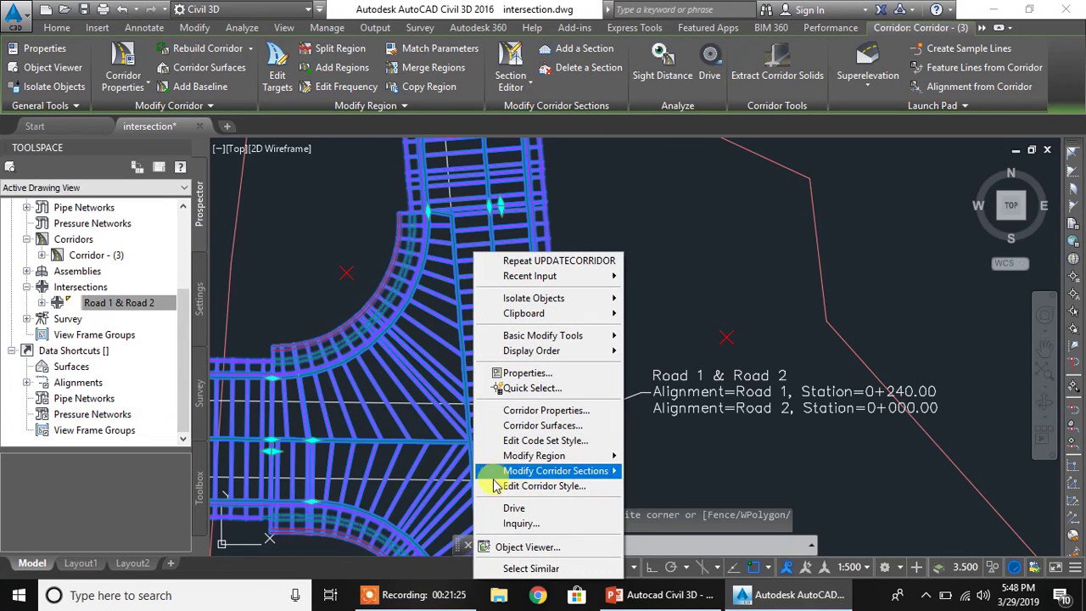
left_click(511, 548)
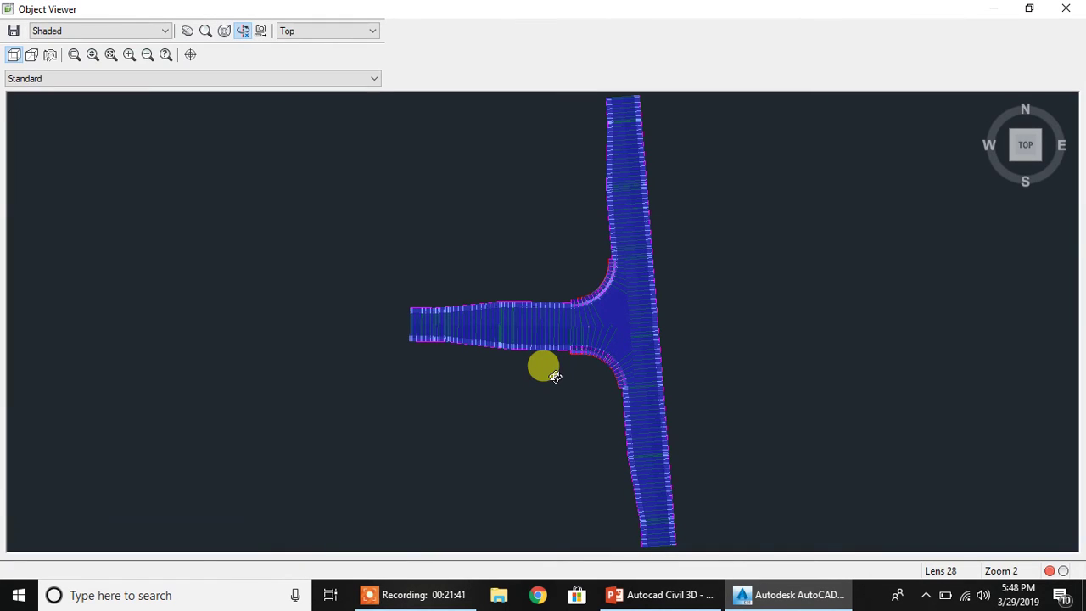
left_click(346, 35)
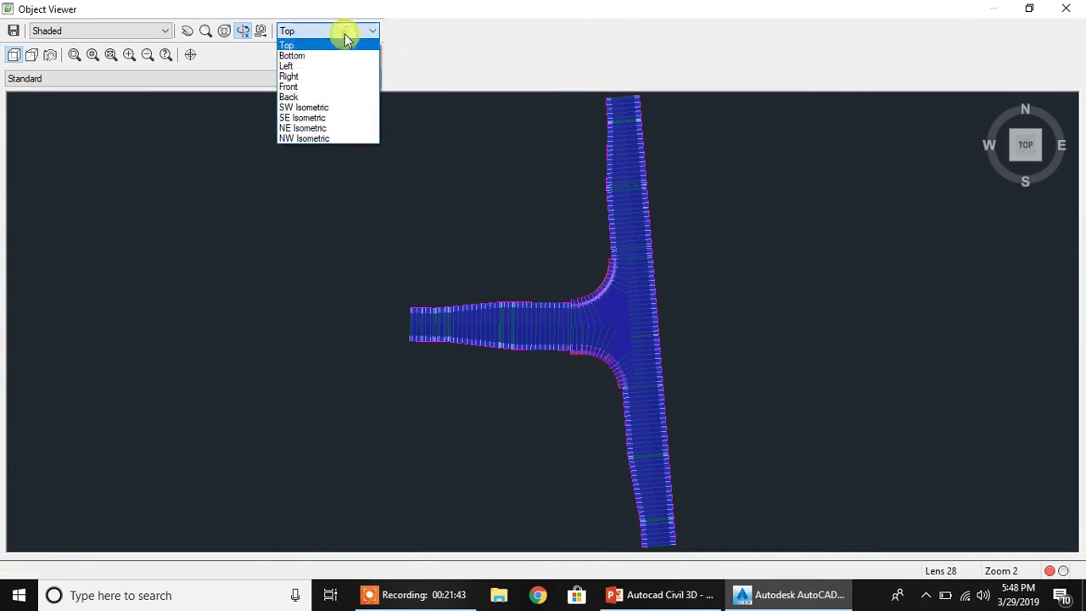
left_click(311, 107)
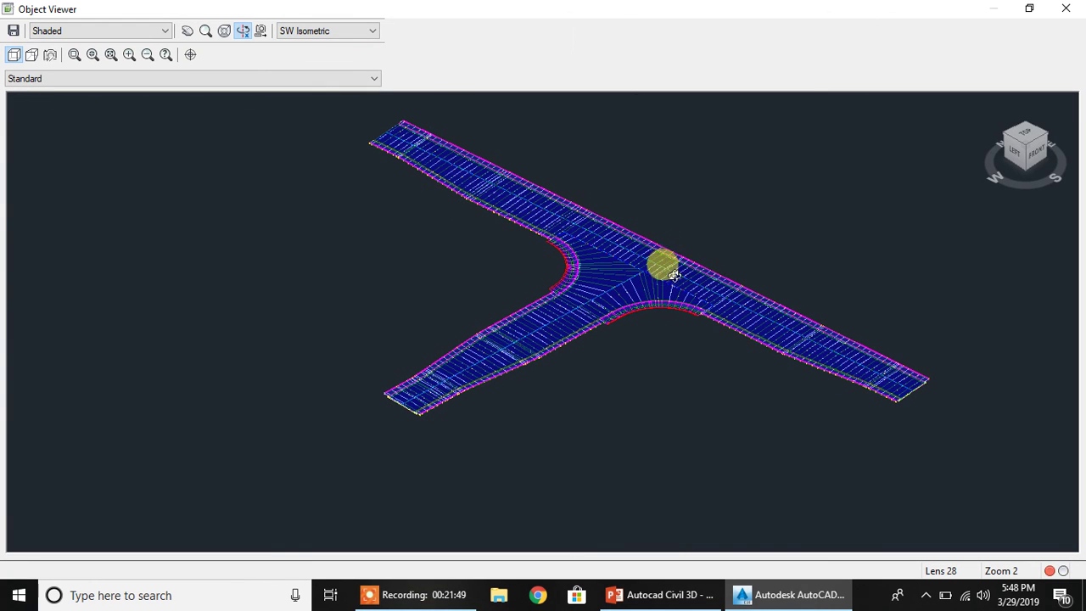
- Examine the curb returns and side road of the corridor model in 3D and return to the plan drawing
scroll(642, 287, "up", 2)
scroll(643, 290, "up", 2)
scroll(630, 284, "up", 2)
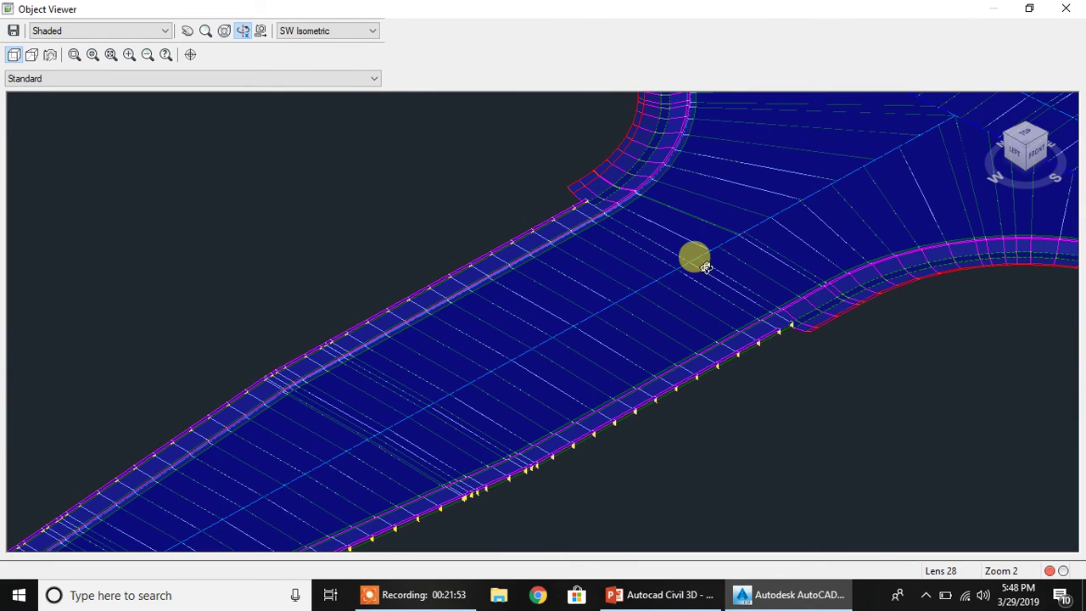
scroll(706, 267, "down", 2)
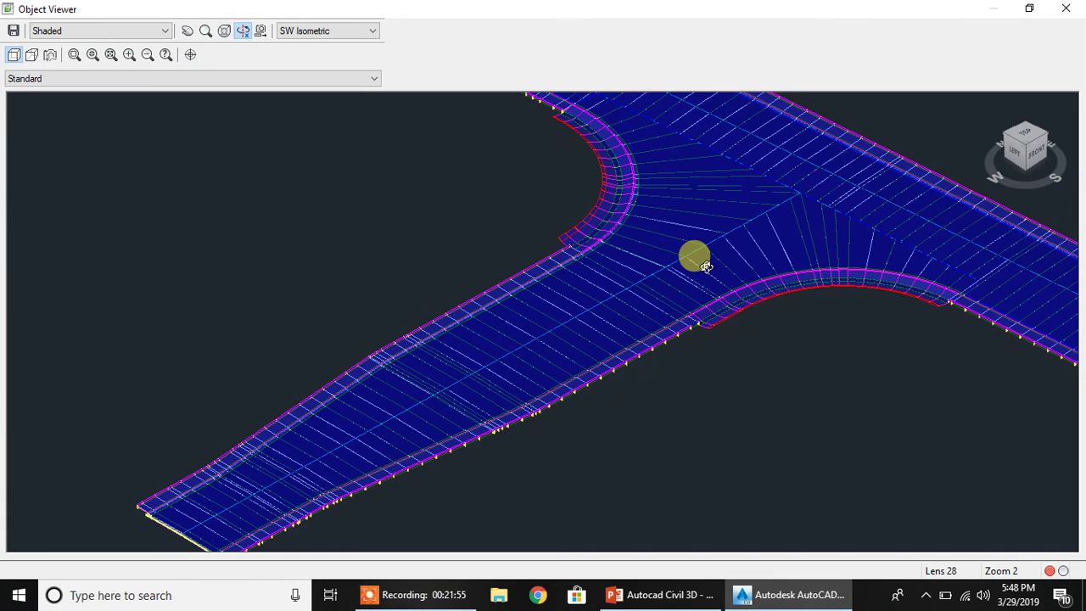
scroll(704, 263, "down", 2)
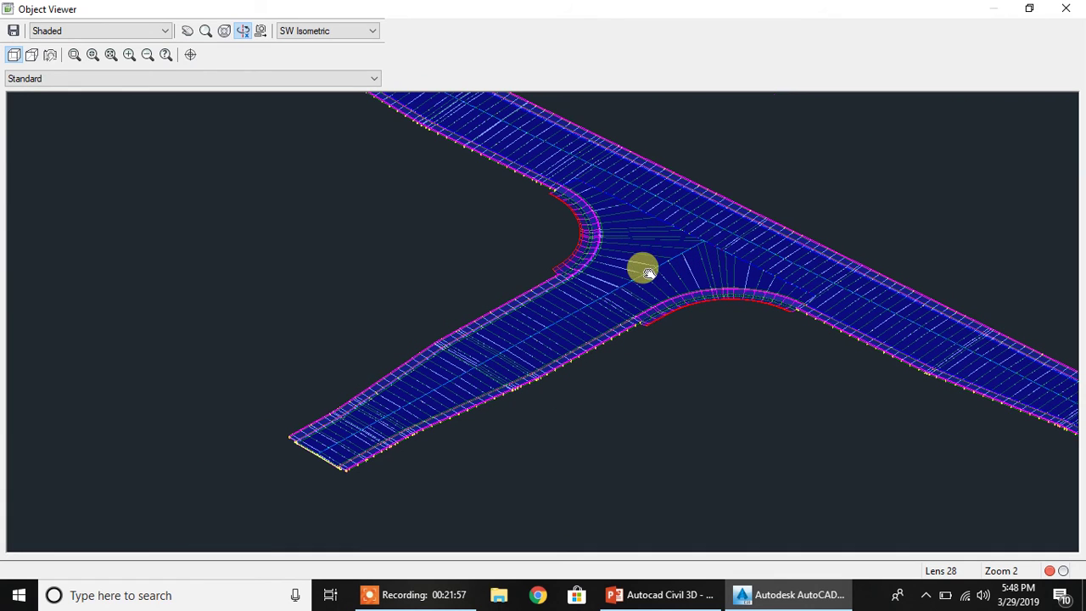
middle_click_drag(650, 237, 630, 220)
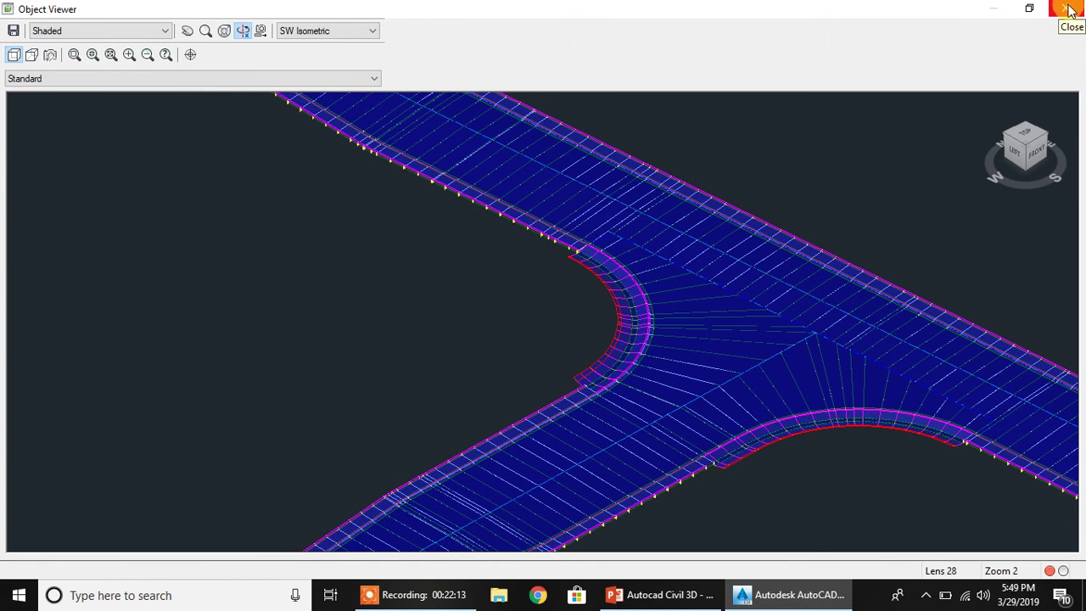
left_click(1067, 9)
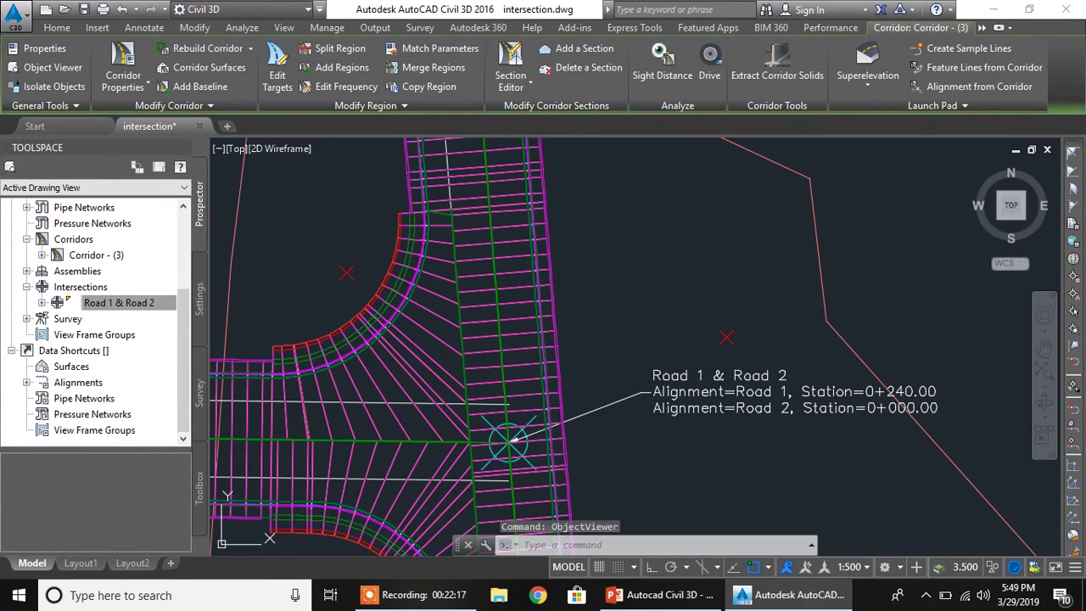
left_click(601, 281)
scroll(645, 252, "down", 4)
scroll(636, 255, "down", 2)
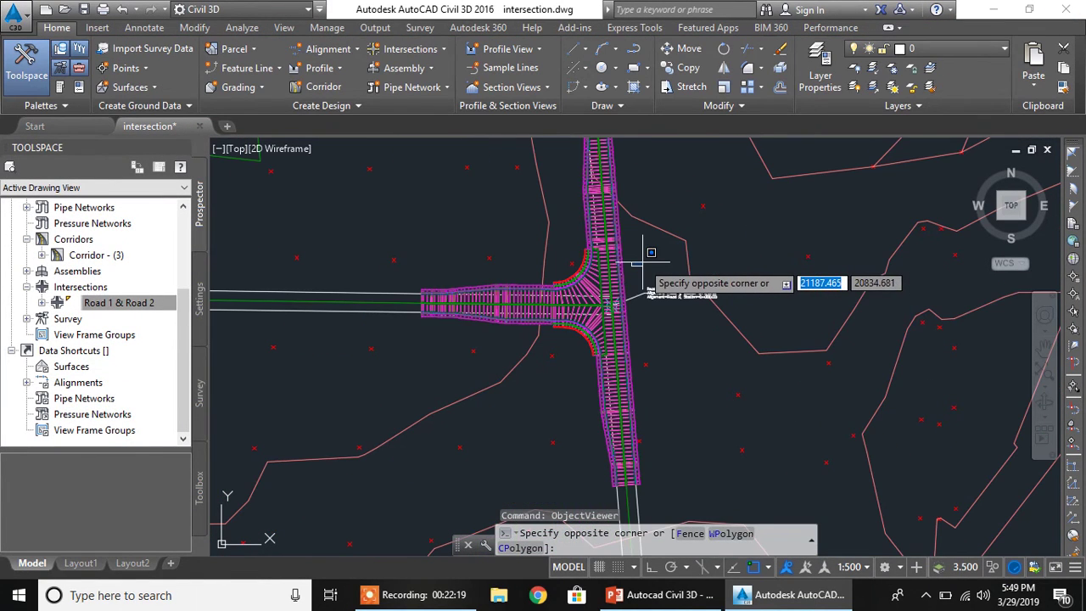
key("Escape")
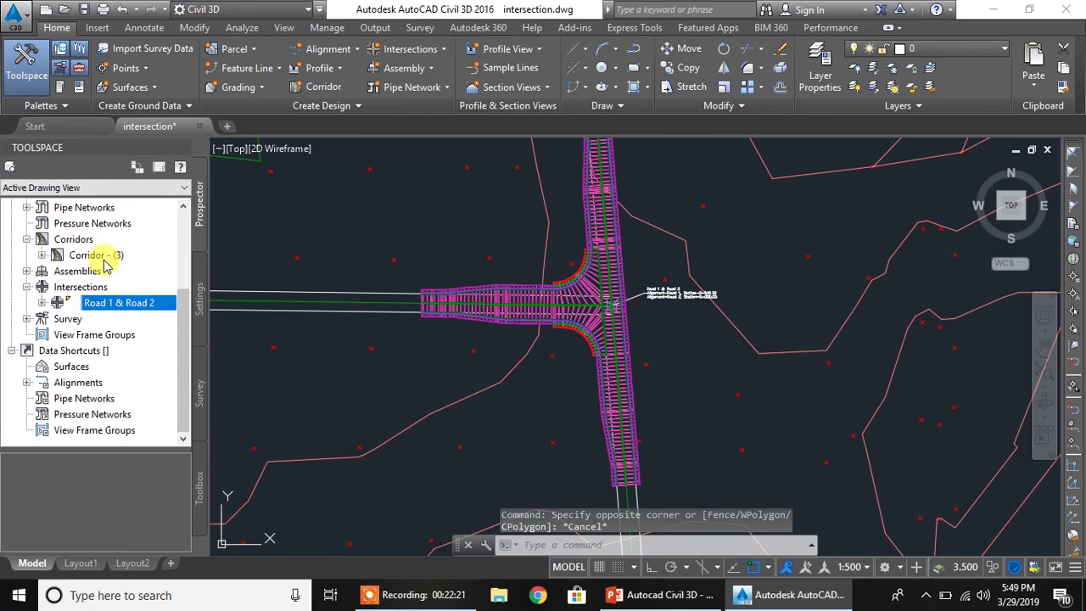
- Set EG Surface as the target surface for all subassemblies in the properties of Corridor - (3)
left_click(73, 241)
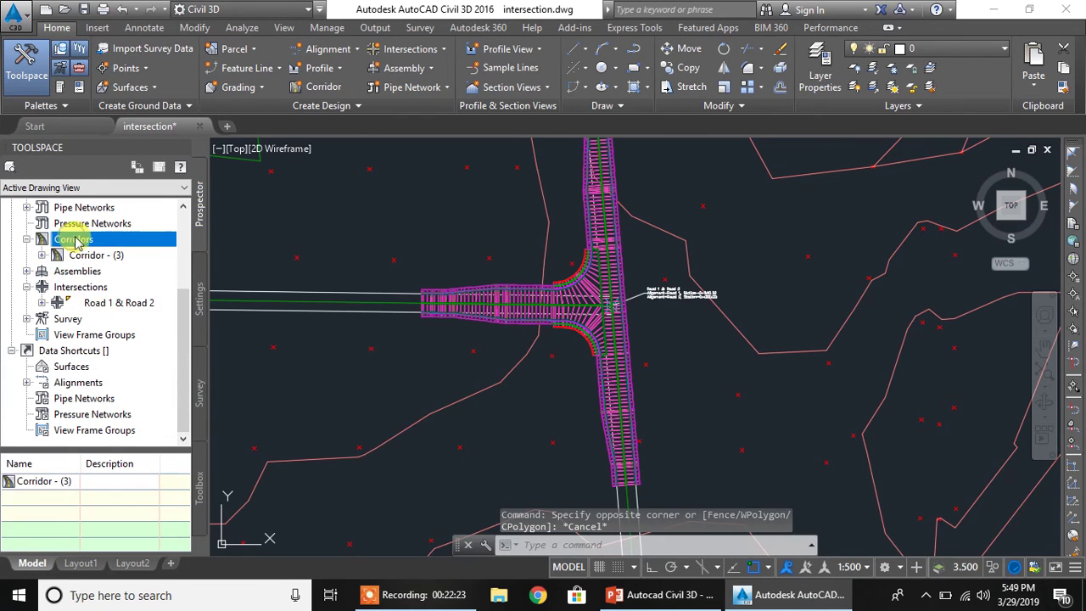
right_click(77, 241)
key("Escape")
left_click(94, 255)
right_click(102, 259)
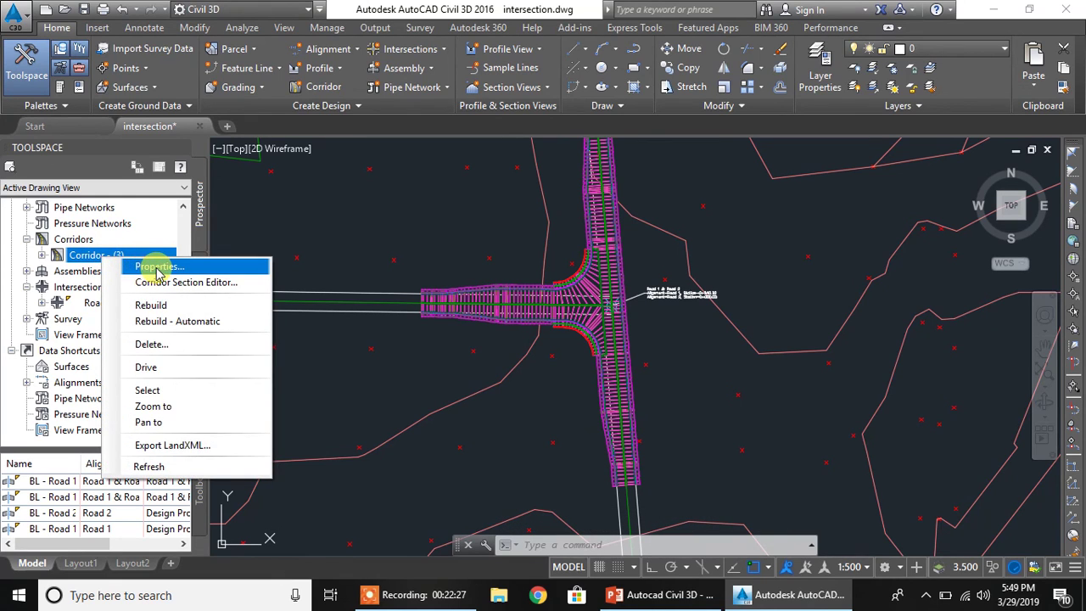
left_click(157, 267)
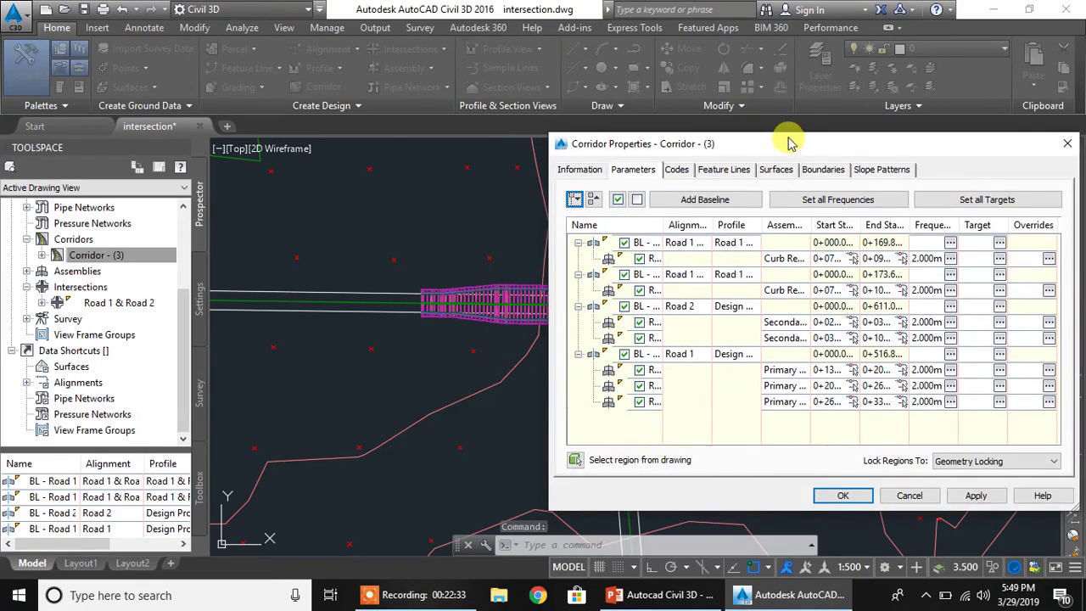
left_click_drag(789, 144, 598, 134)
left_click(795, 192)
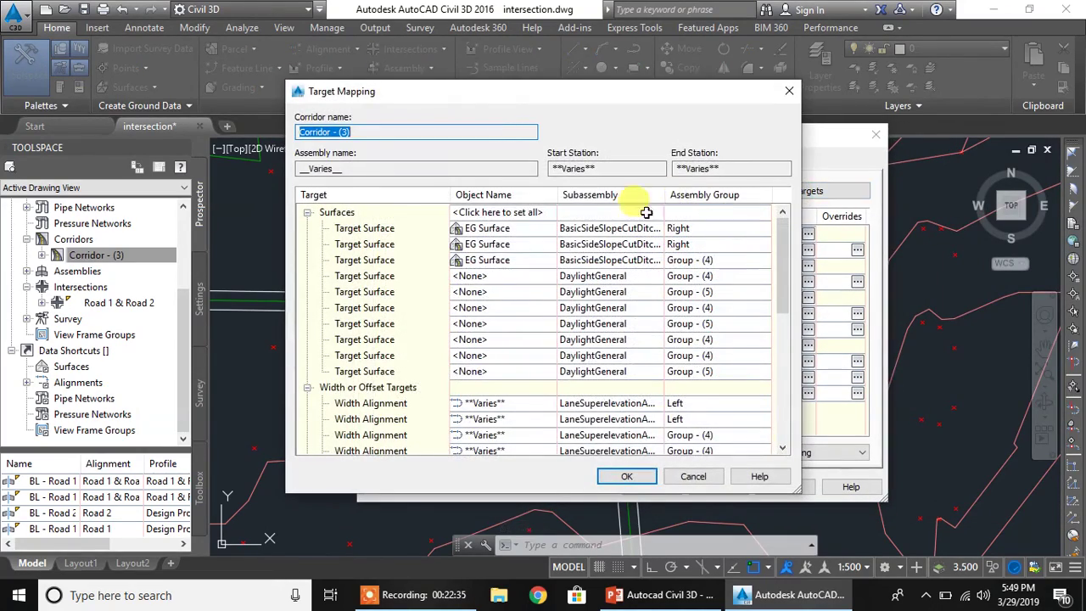
left_click(528, 213)
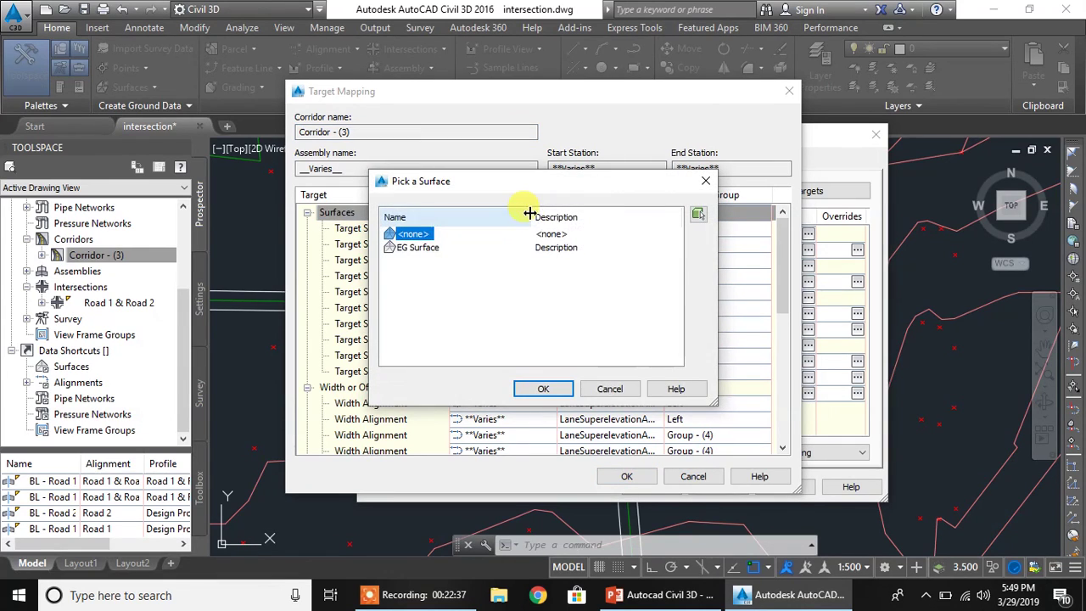
left_click(417, 247)
left_click(543, 389)
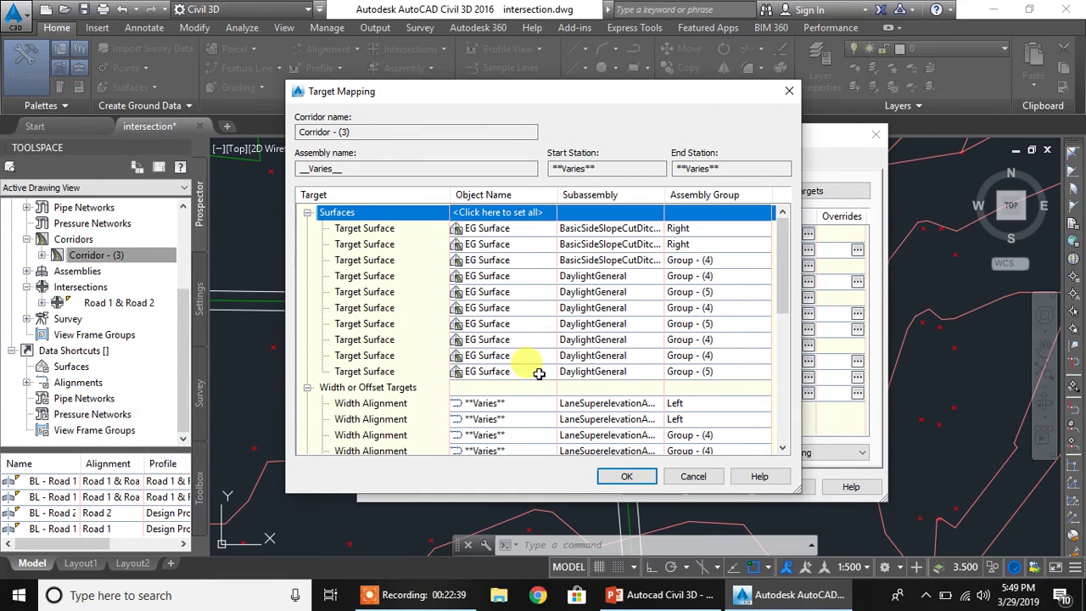
left_click(629, 477)
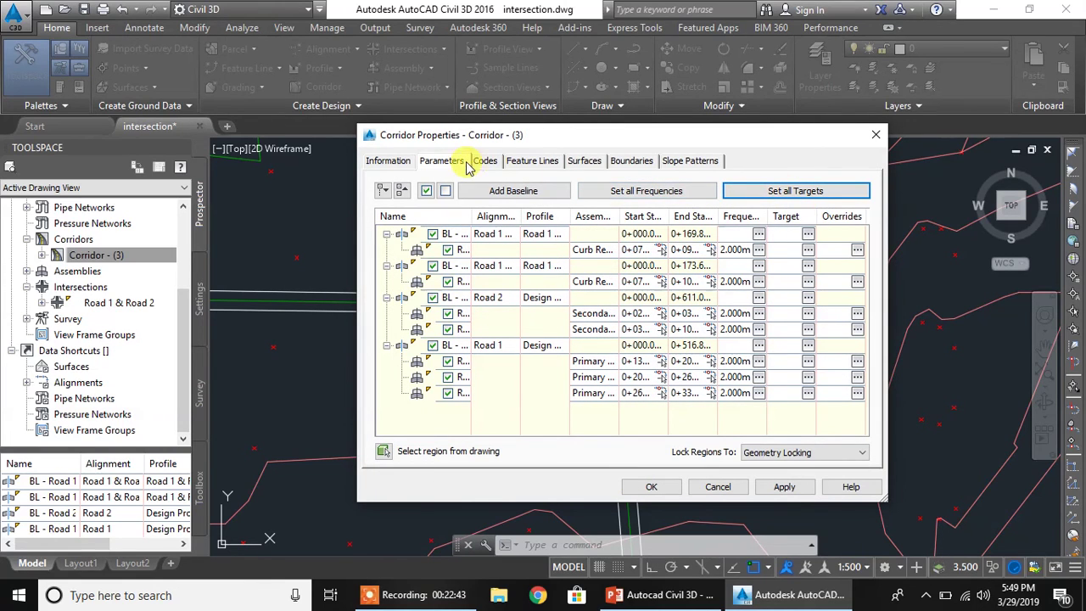
- Create a corridor surface with Top Links overhang correction and add the Datum link code to it
left_click(575, 163)
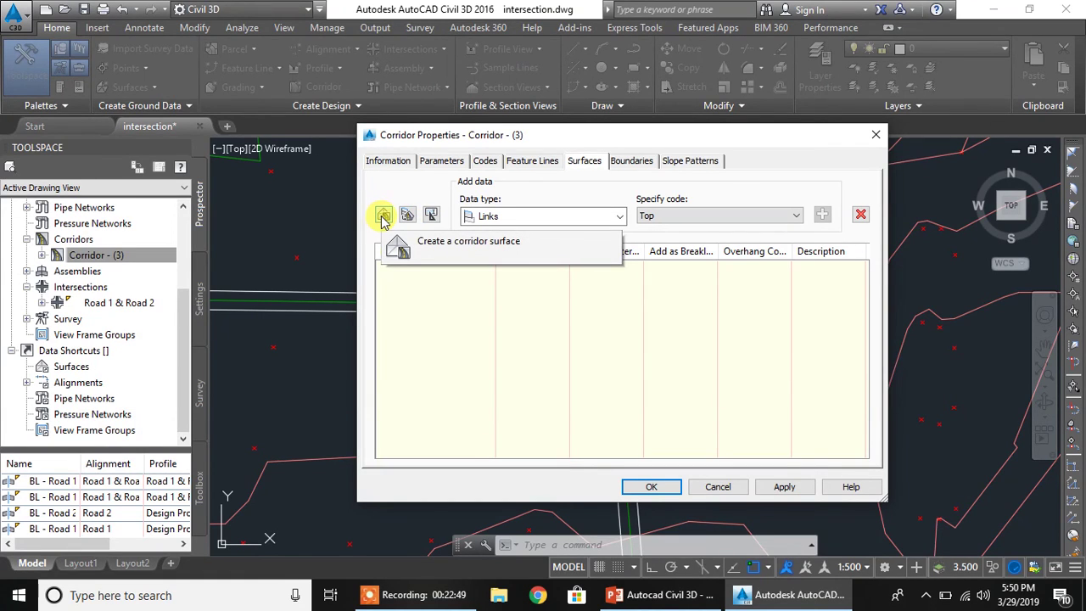
left_click(382, 216)
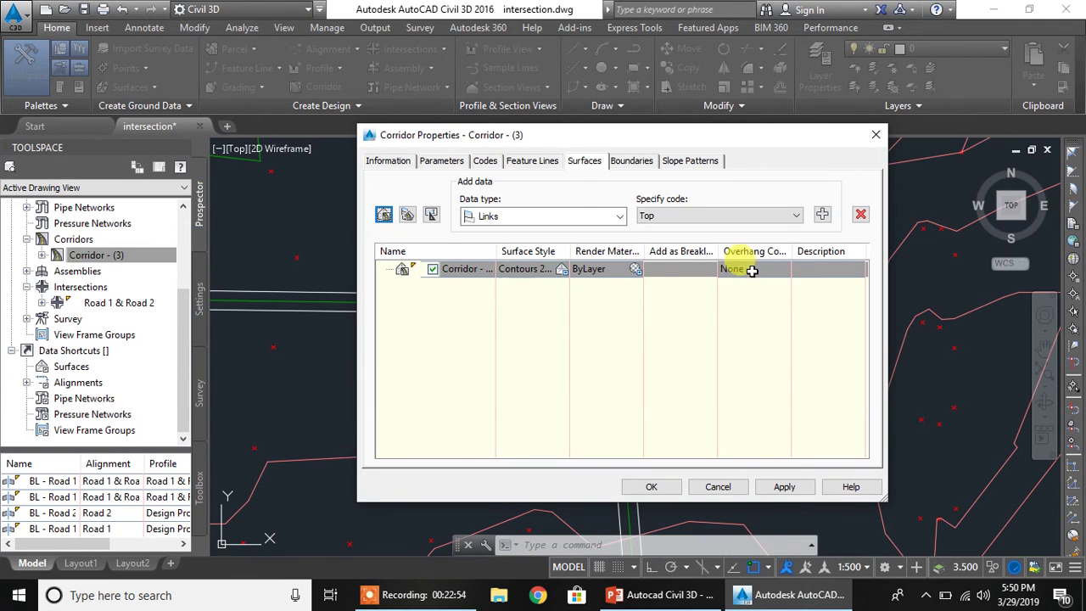
left_click(751, 270)
left_click(744, 285)
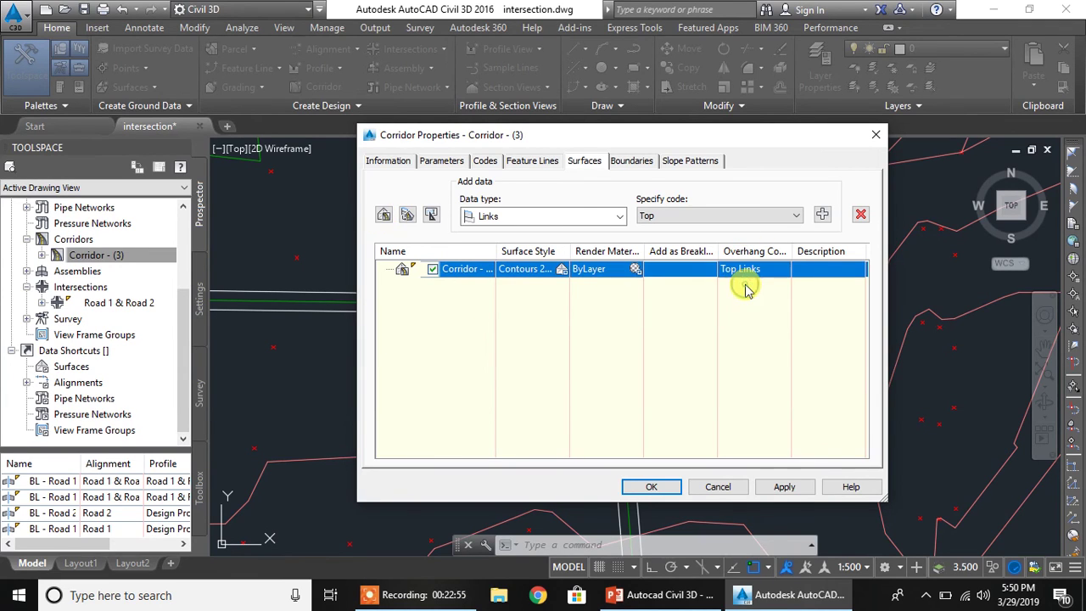
left_click(778, 214)
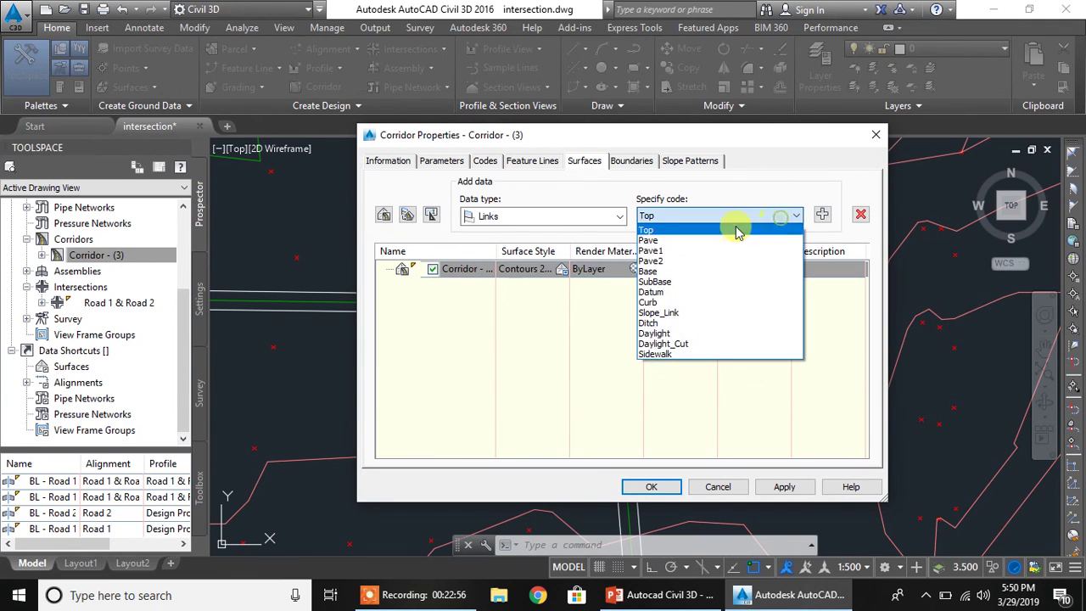
left_click(677, 292)
left_click(823, 214)
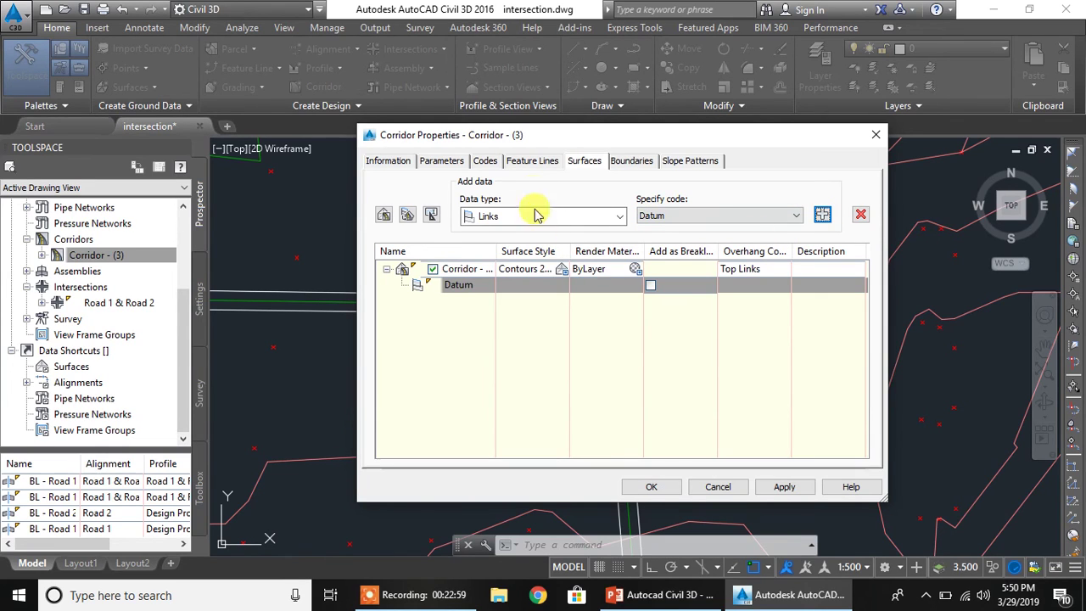
- Add the corridor extents as the outer boundary of the new corridor surface
left_click(631, 161)
left_click(473, 210)
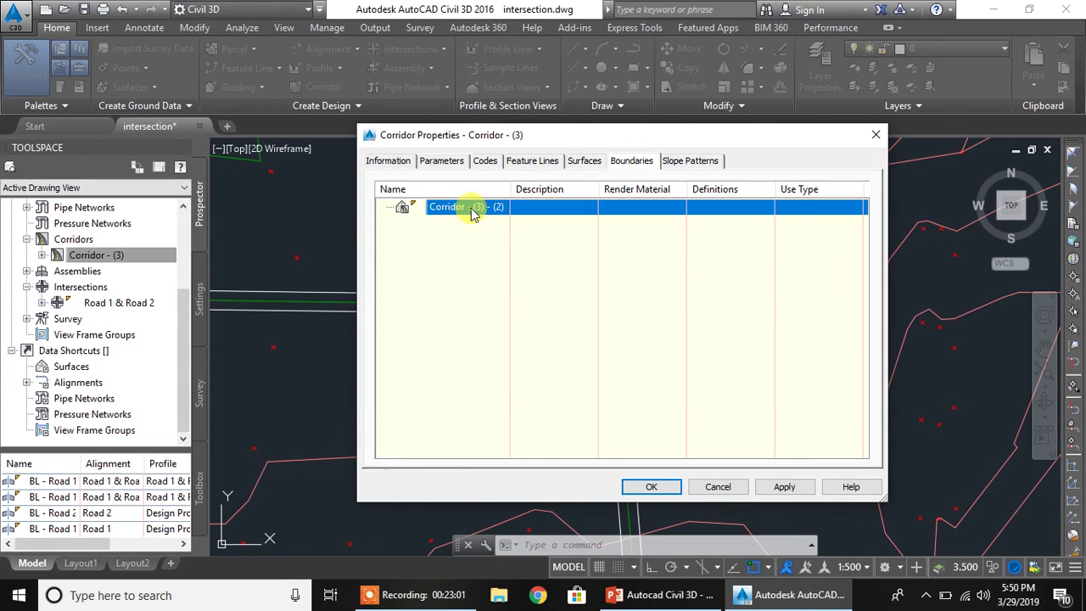
right_click(473, 211)
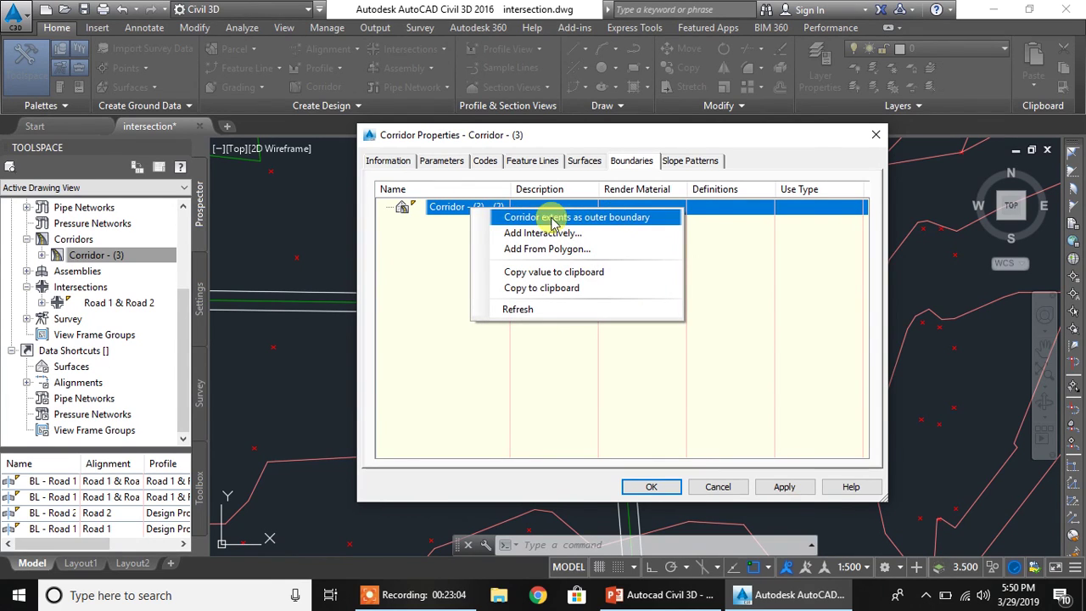
left_click(636, 218)
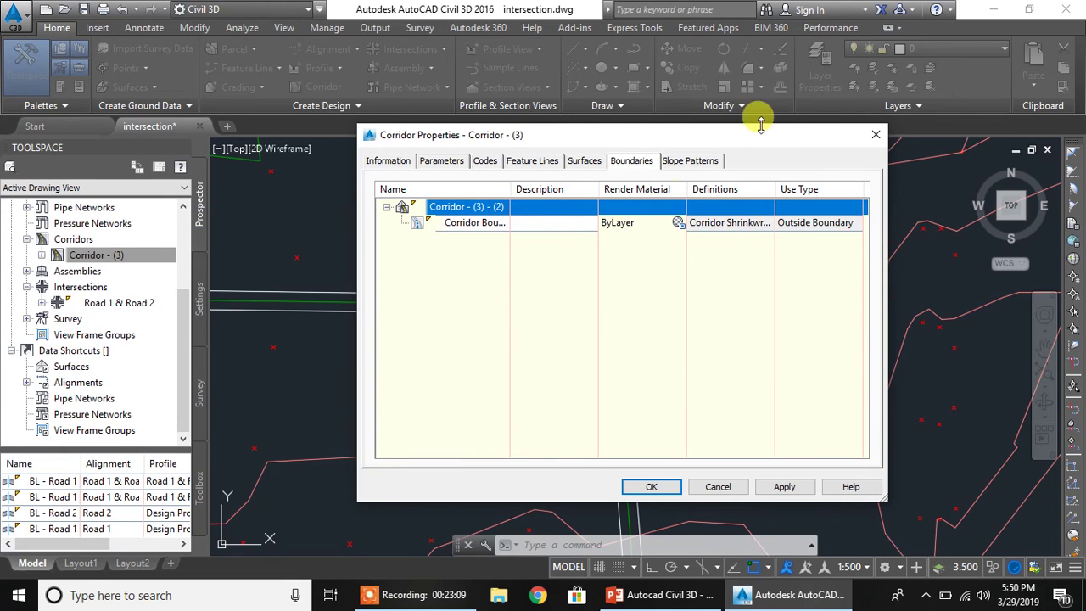
- Apply the corridor property changes, rebuild Corridor - (3) and close its properties
left_click(784, 486)
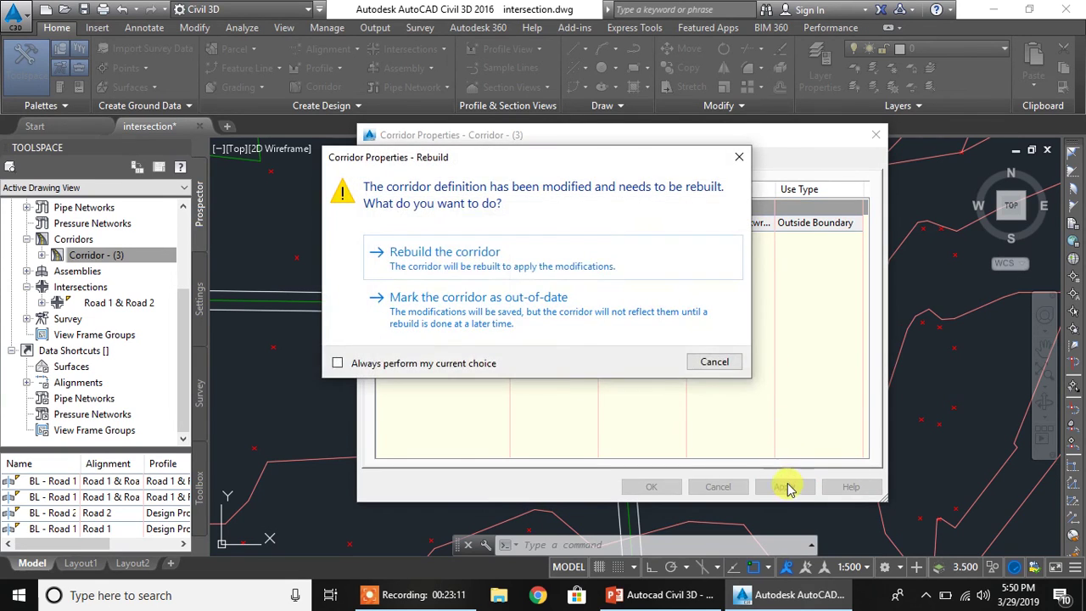
left_click(496, 249)
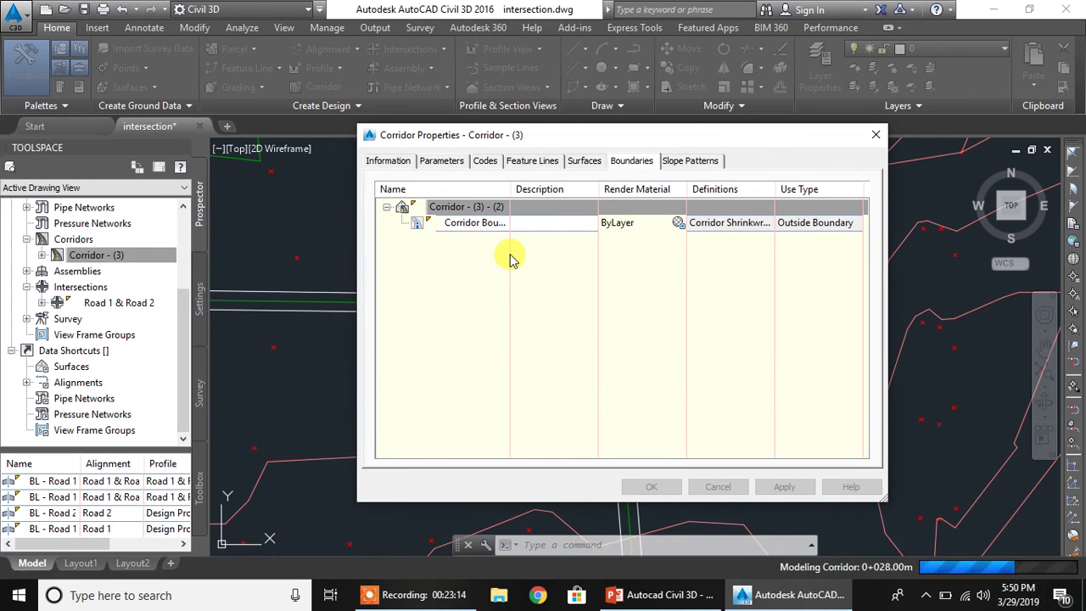
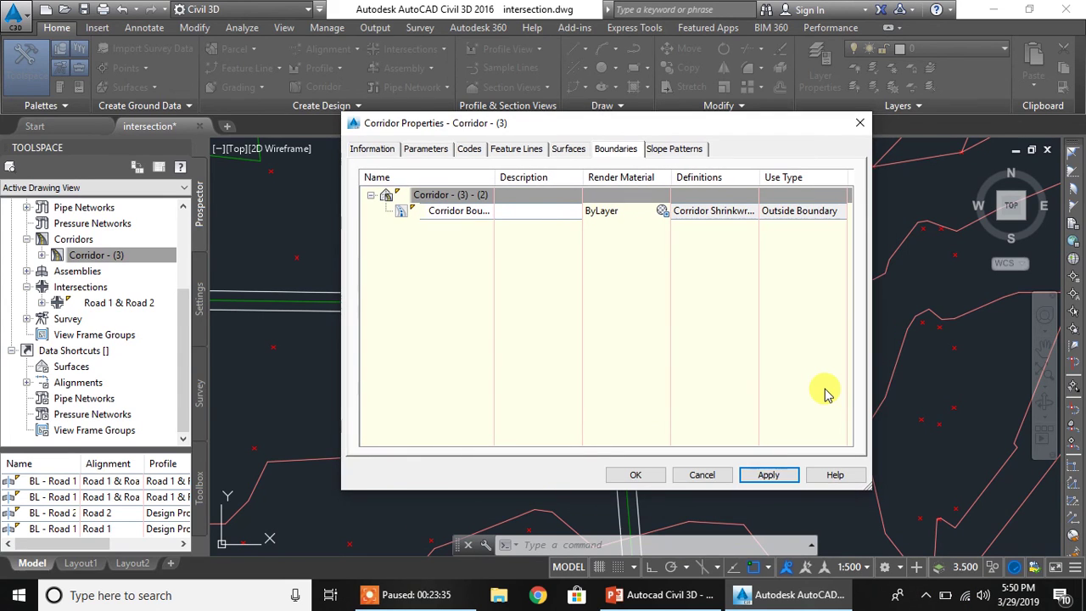
left_click(647, 478)
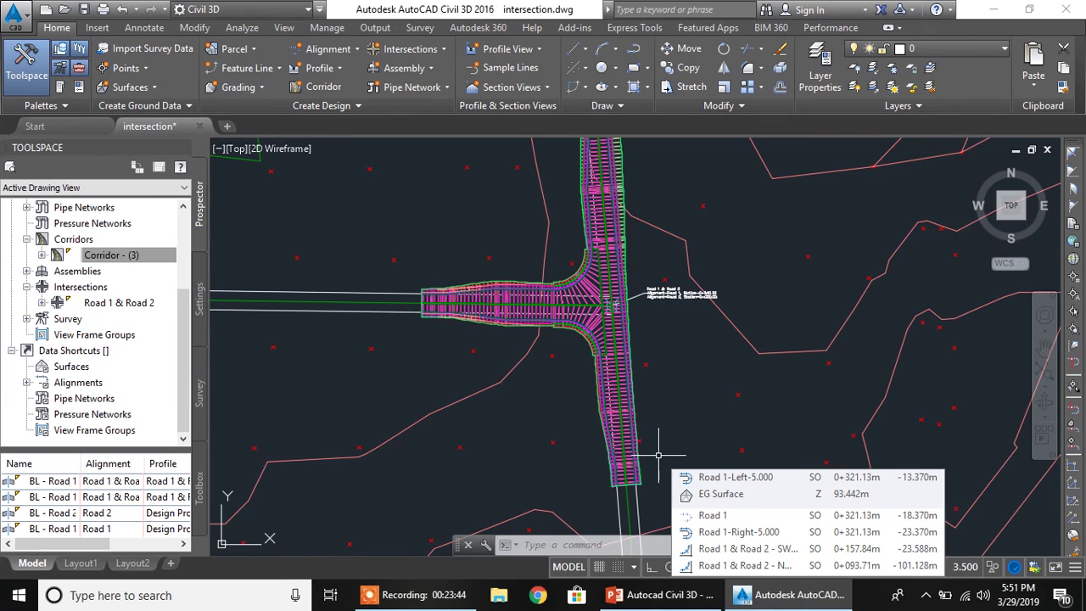
- Inspect the daylight slopes and surface boundary along the Road 2 leg of the rebuilt corridor
scroll(620, 276, "up", 5)
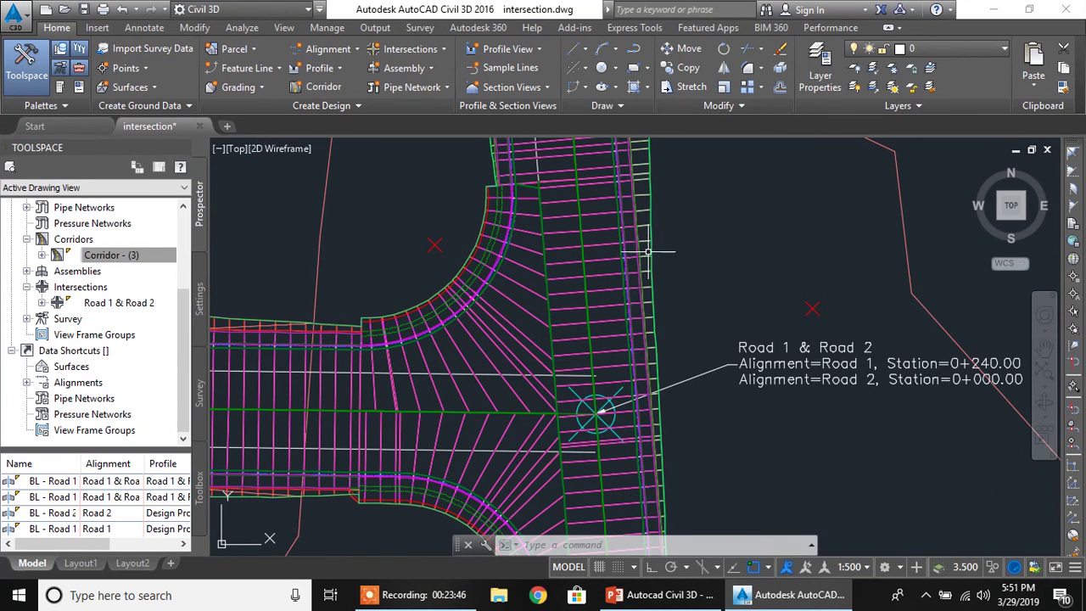
scroll(613, 241, "down", 5)
scroll(321, 284, "up", 5)
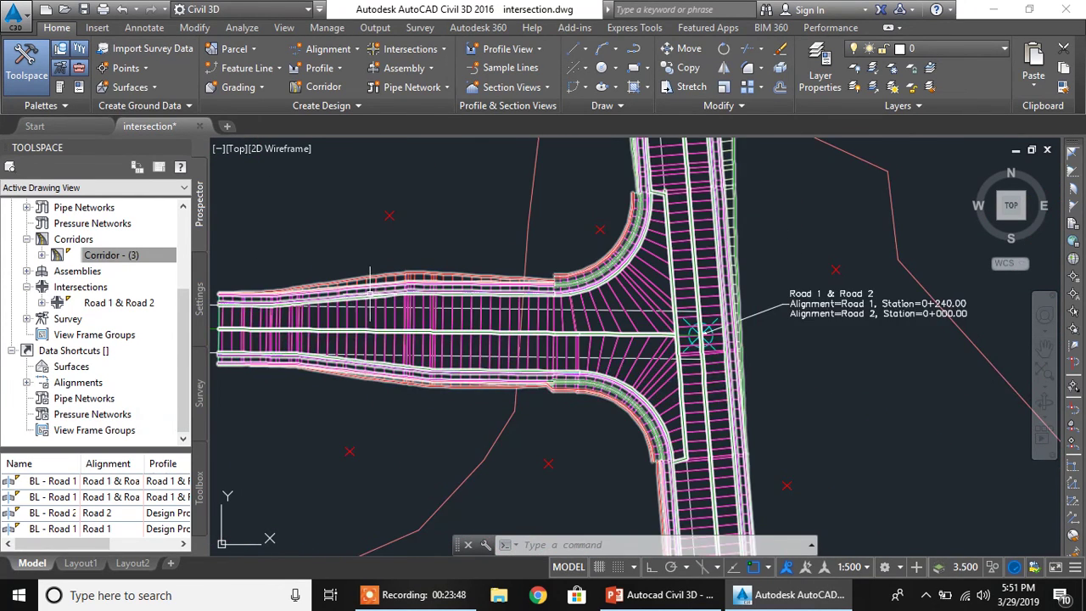
scroll(521, 254, "up", 5)
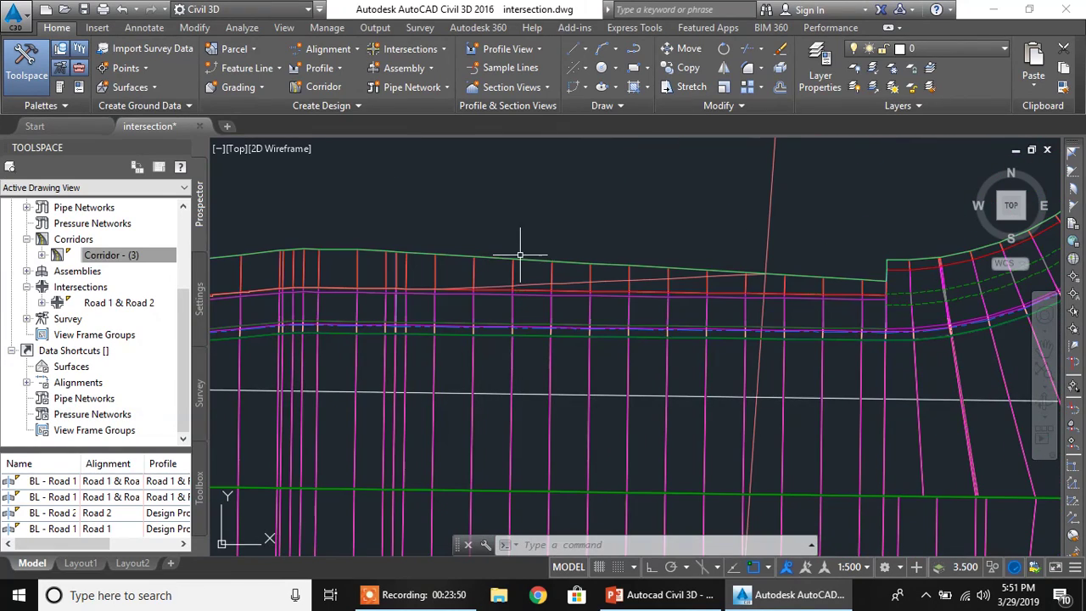
- Check the daylight slopes and surface boundary along the full length of the Road 1 corridor
scroll(504, 264, "down", 10)
scroll(636, 280, "up", 5)
scroll(641, 254, "up", 5)
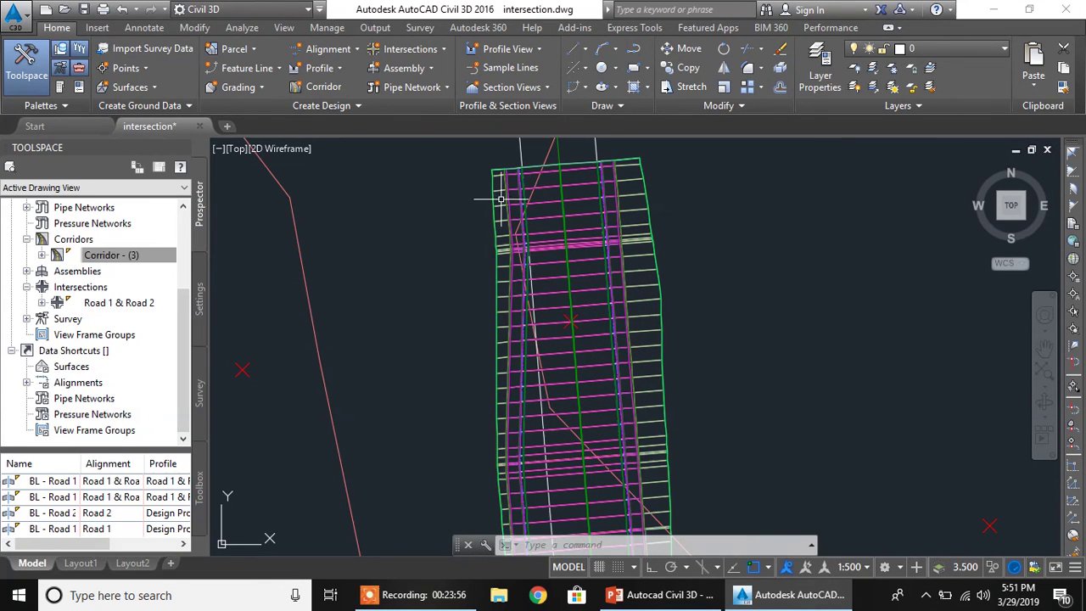
middle_click_drag(511, 357, 549, 229)
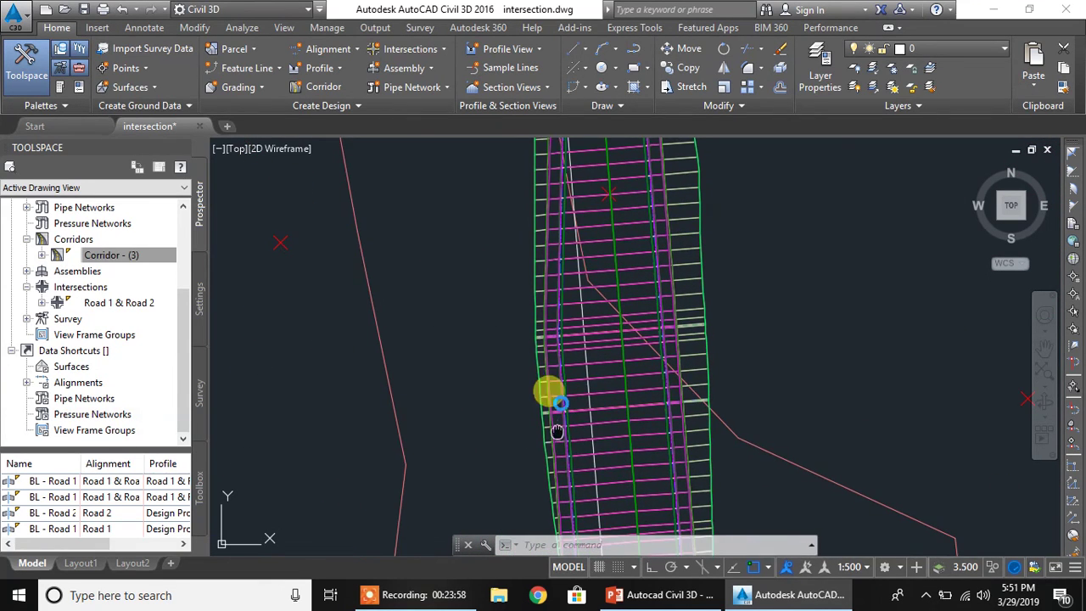
middle_click_drag(556, 431, 576, 348)
mouse_move(583, 421)
middle_mouse_down()
mouse_move(550, 239)
mouse_move(537, 228)
middle_mouse_up()
middle_click_drag(603, 381, 584, 219)
mouse_move(625, 464)
middle_mouse_down()
mouse_move(586, 290)
mouse_move(606, 271)
mouse_move(569, 260)
mouse_move(565, 439)
middle_mouse_up()
mouse_move(594, 189)
middle_mouse_down()
mouse_move(602, 407)
mouse_move(613, 388)
middle_mouse_up()
middle_click_drag(636, 281, 645, 381)
middle_click_drag(655, 188, 657, 381)
middle_click_drag(648, 244, 650, 296)
- Review the curb returns and their daylight slopes where Road 2 meets Road 1
mouse_move(558, 238)
middle_mouse_down()
mouse_move(586, 327)
mouse_move(594, 209)
mouse_move(626, 271)
mouse_move(645, 407)
mouse_move(365, 367)
mouse_move(484, 343)
middle_mouse_up()
mouse_move(336, 303)
middle_mouse_down()
mouse_move(424, 291)
mouse_move(352, 311)
mouse_move(661, 325)
middle_mouse_up()
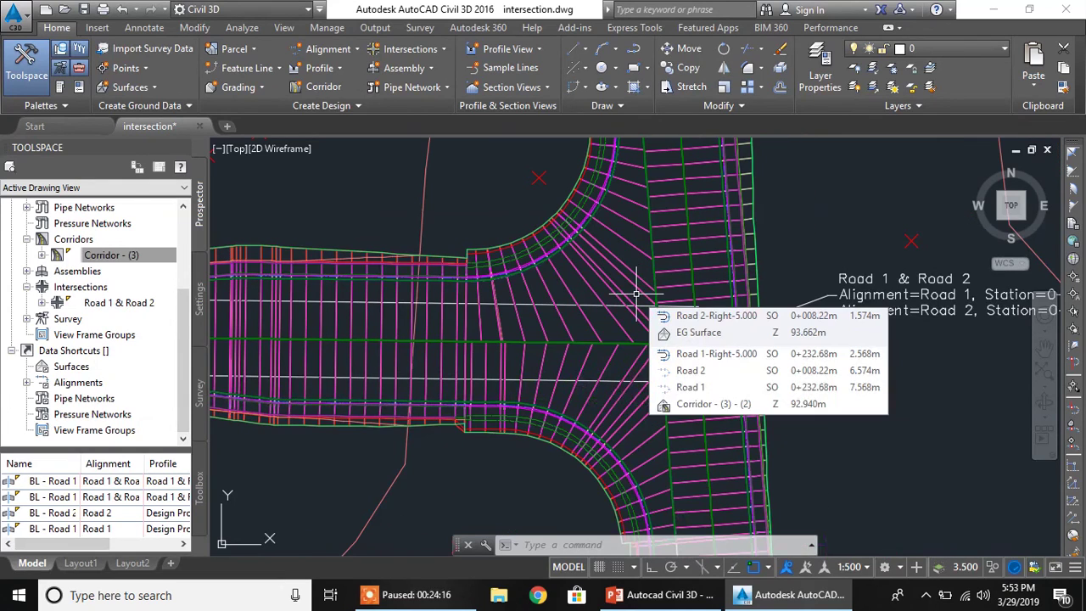
scroll(635, 293, "down", 4)
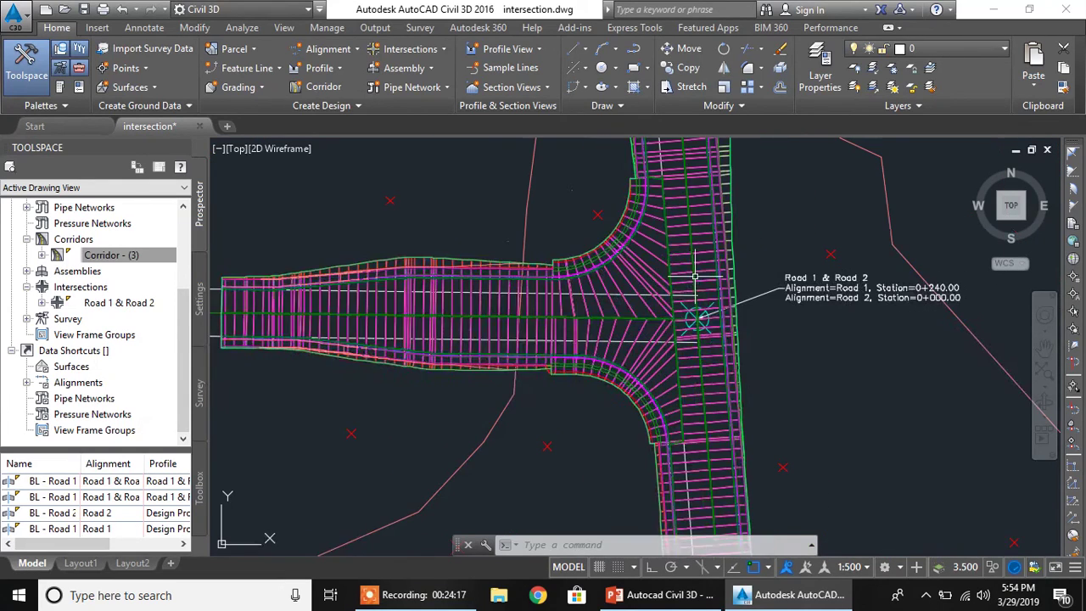
scroll(624, 325, "up", 2)
middle_click_drag(638, 326, 650, 298)
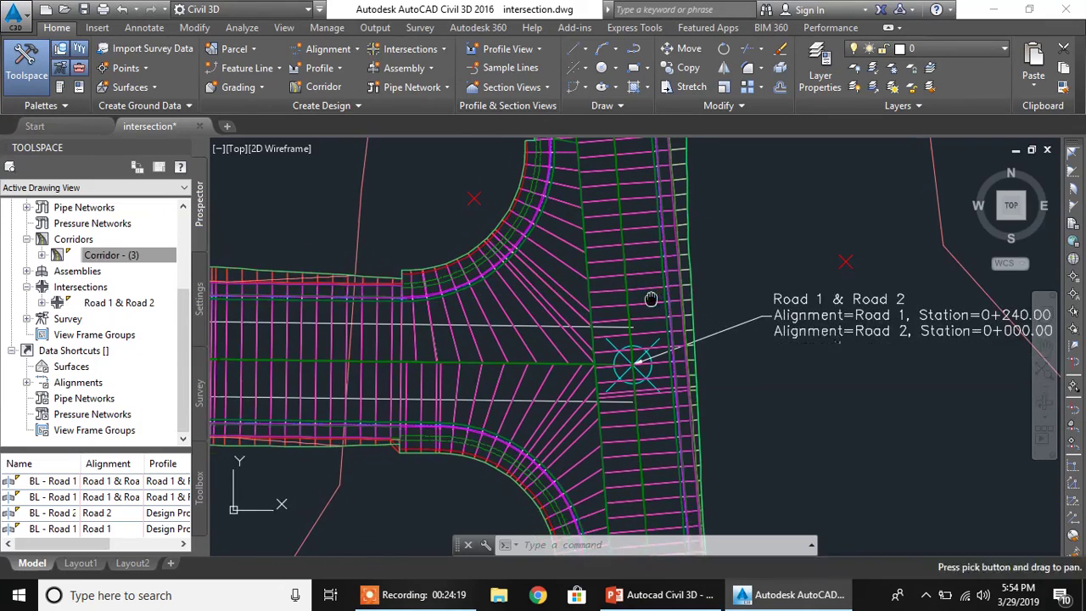